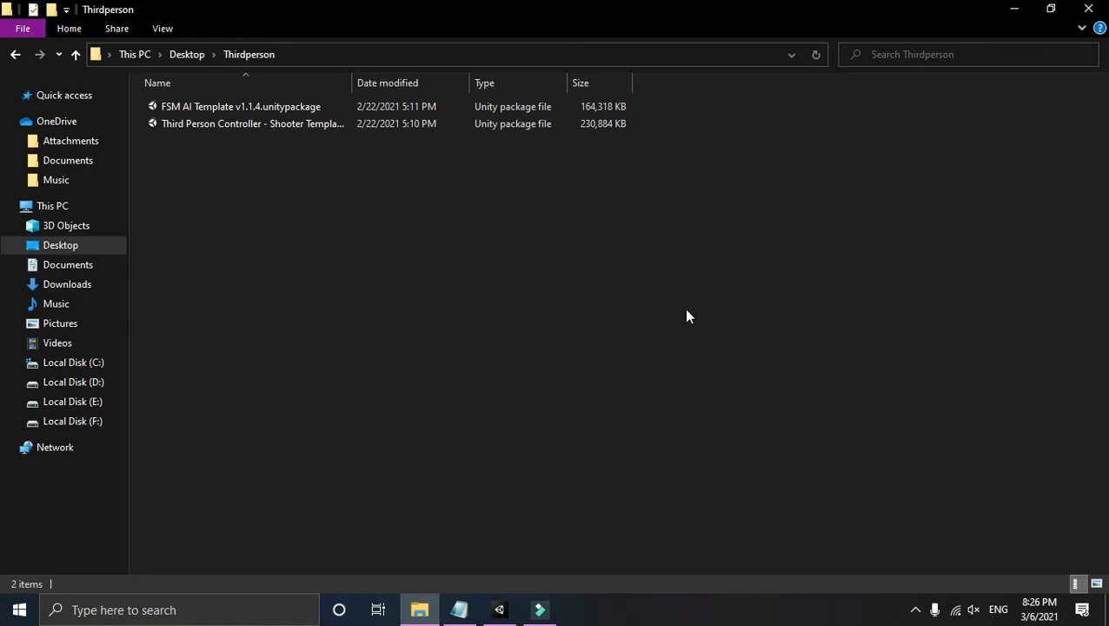
Widen the Name column in the Thirdperson folder to show the full package names, and switch to the Agent14 project in Unity.
drag(352, 82, 449, 113)
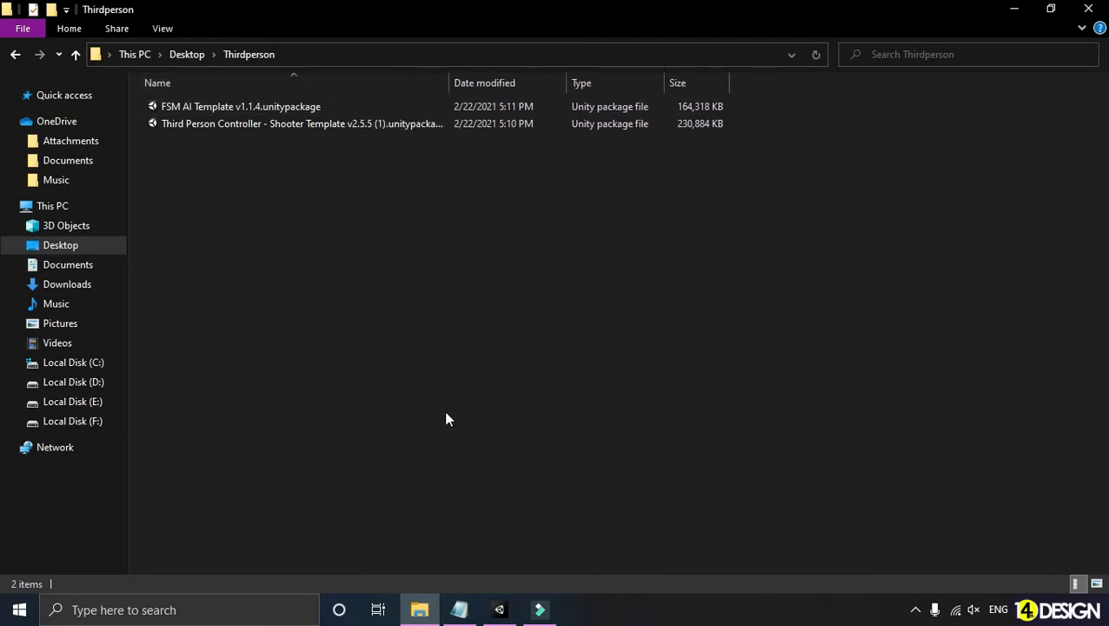
click(500, 609)
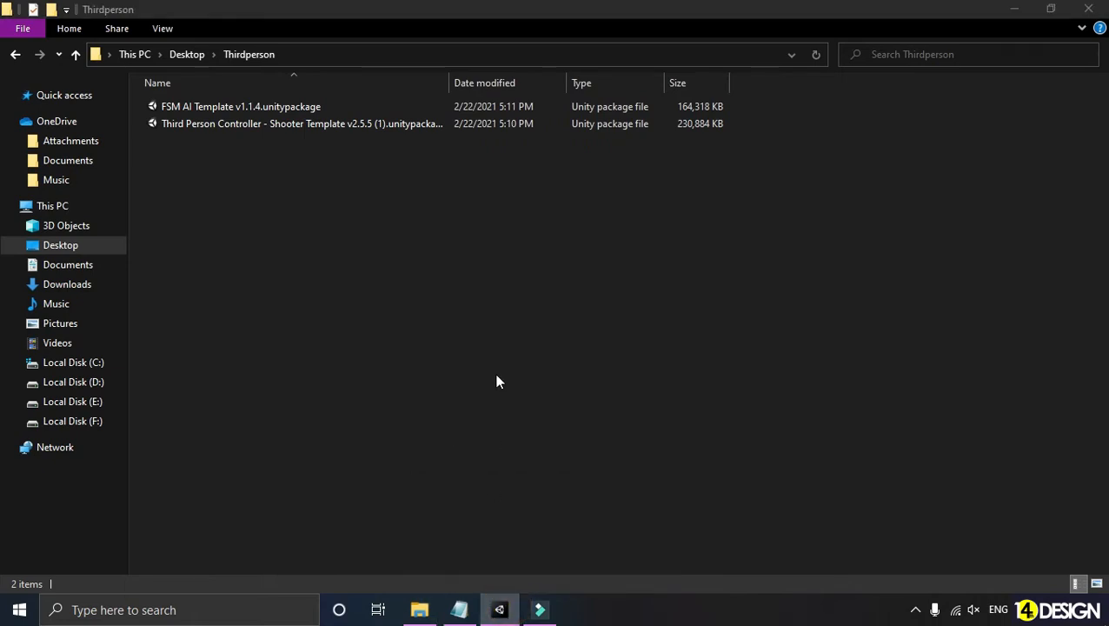
click(459, 609)
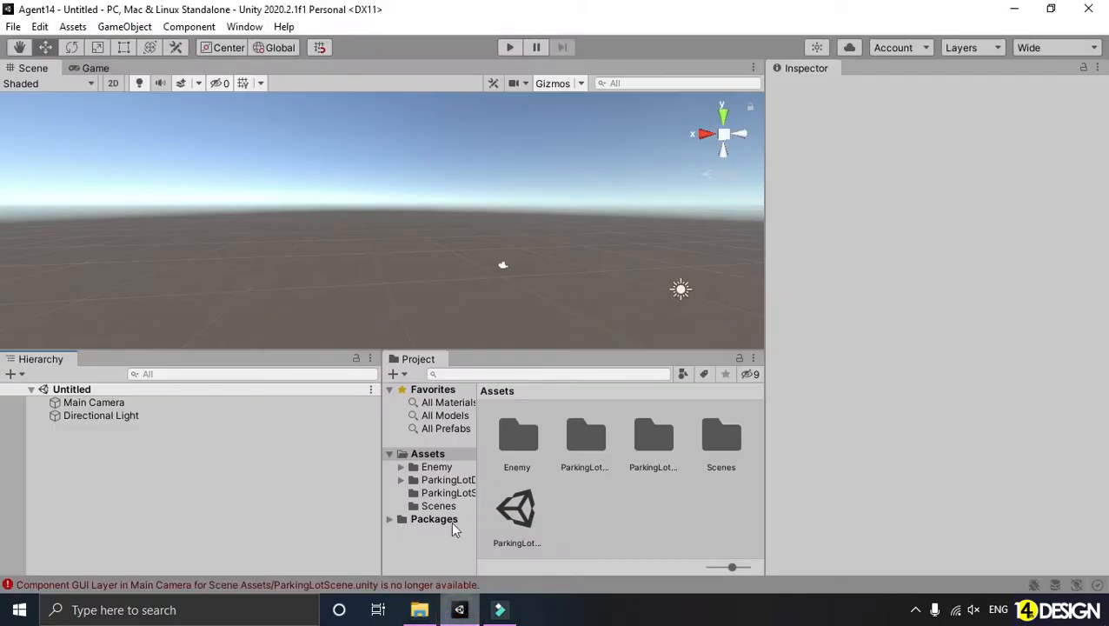
Import all of the Third Person Controller - Shooter Template v2.5.5 package from the desktop's Thirdperson folder, accepting the project settings overwrite.
right_drag(497, 227, 534, 250)
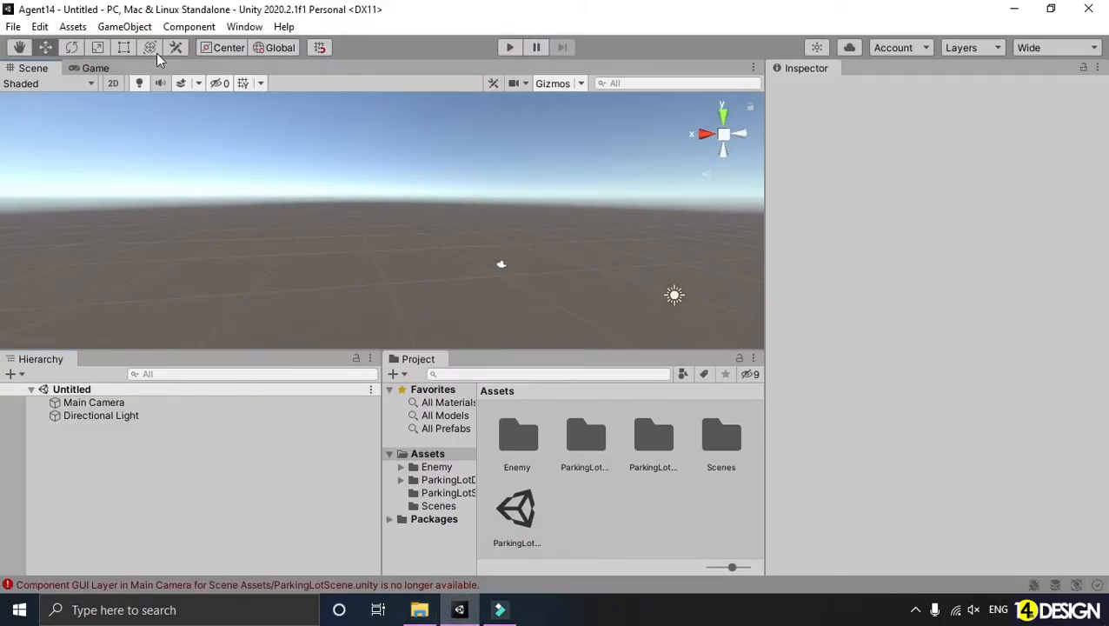
click(73, 26)
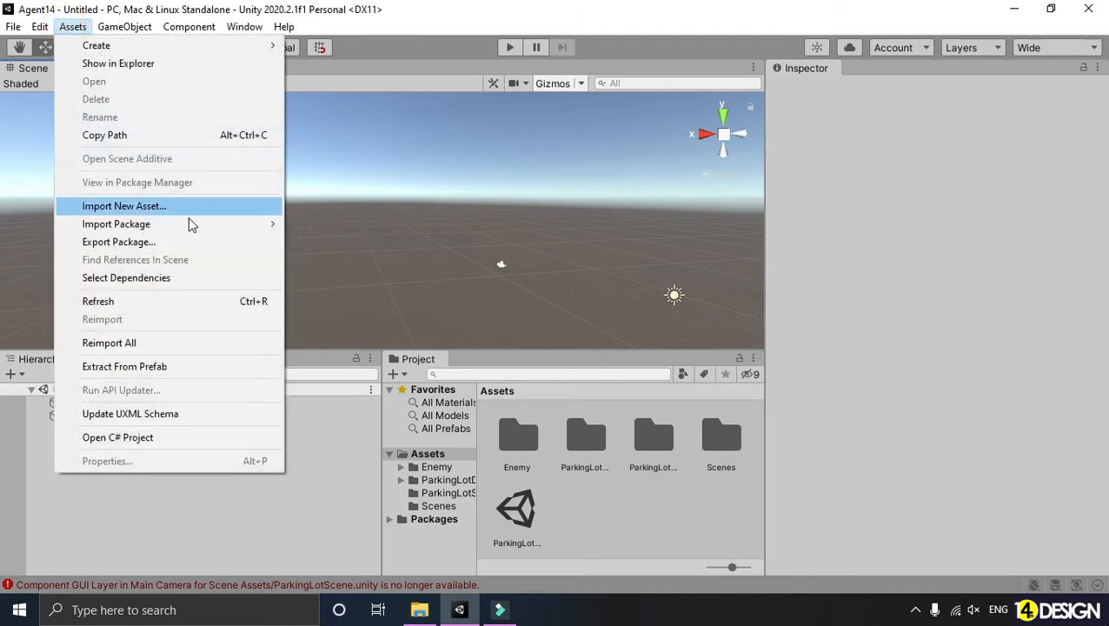
mouse_move(189, 223)
click(329, 231)
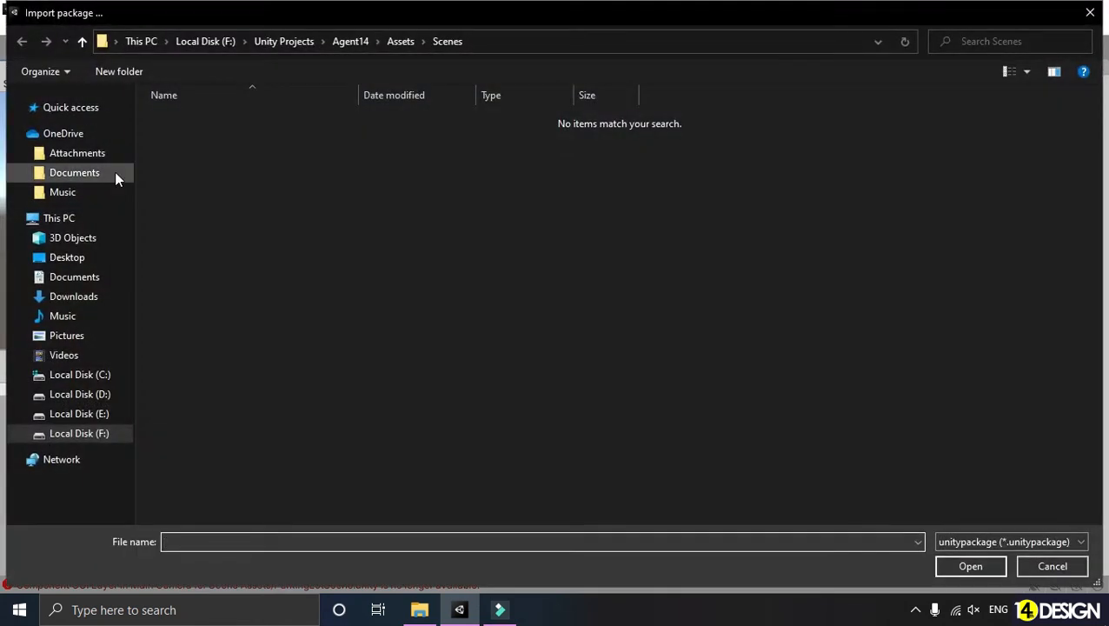
click(76, 259)
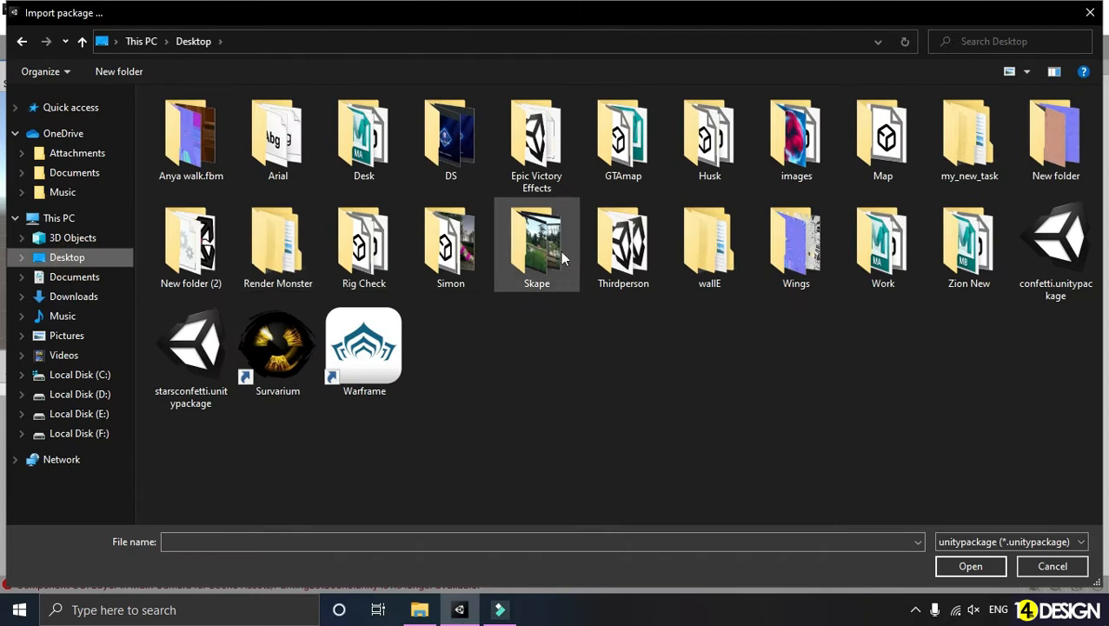
double_click(622, 245)
double_click(290, 139)
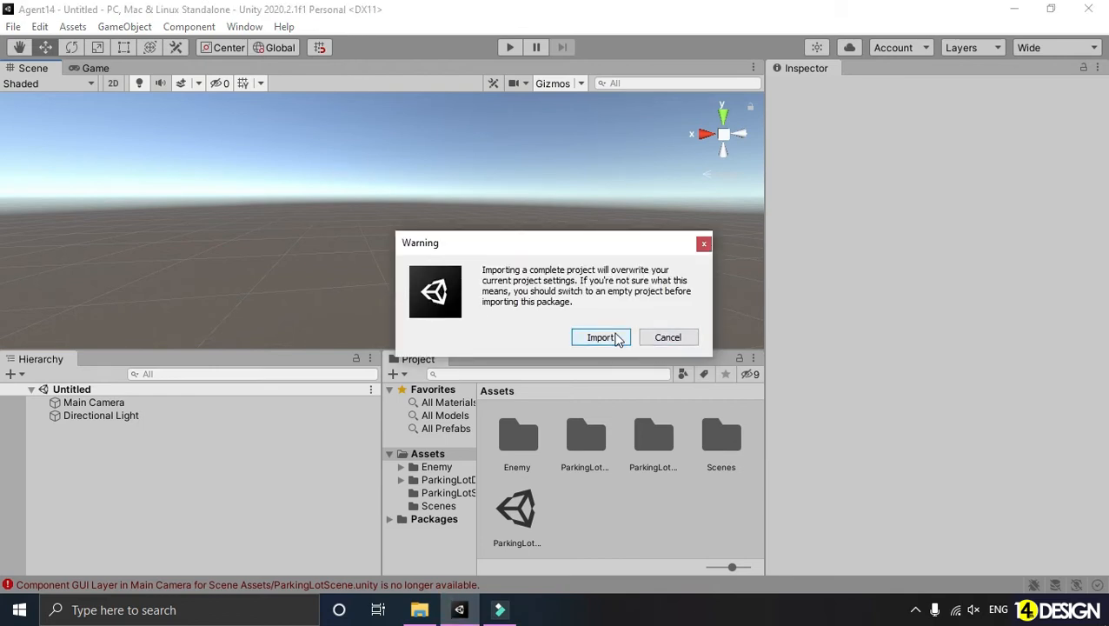
click(613, 339)
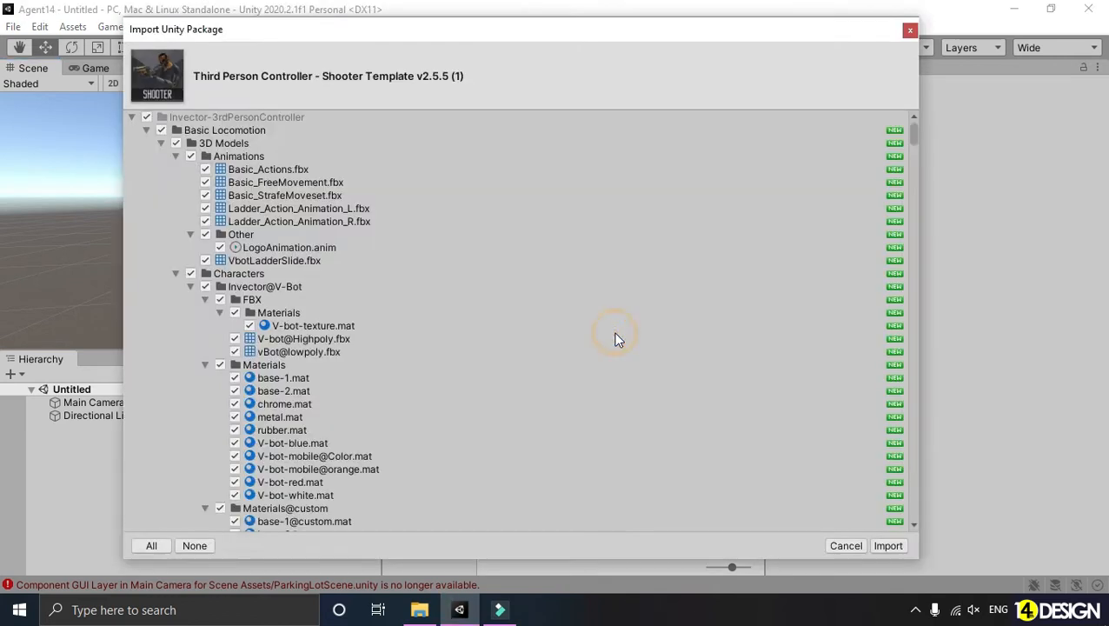
click(131, 118)
click(886, 546)
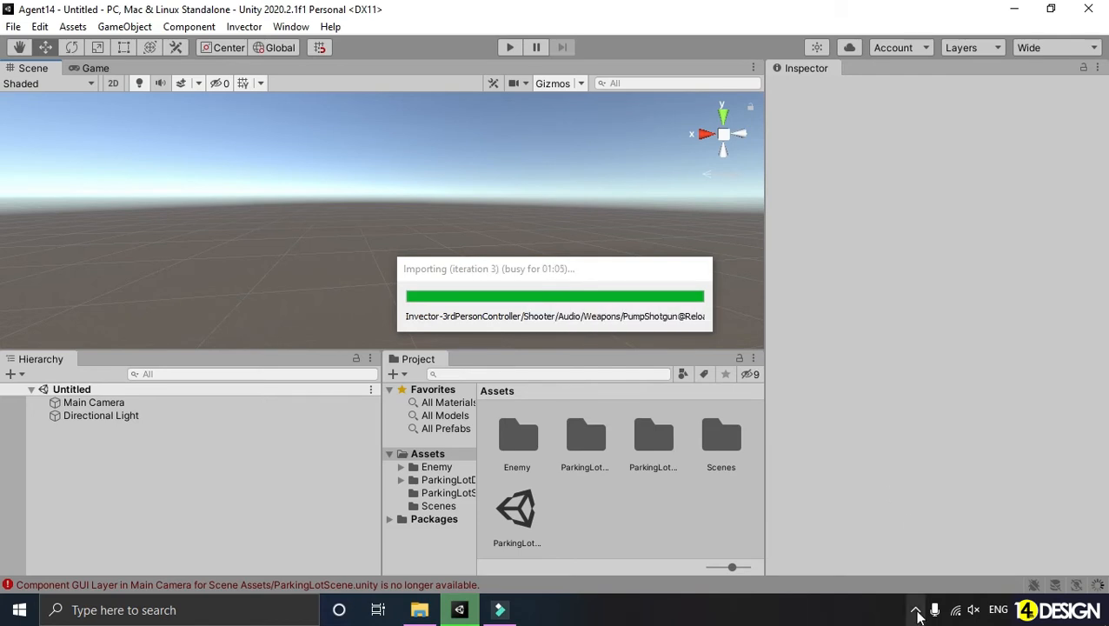
Import the FSM AI Template v1.1.4 custom package from the Thirdperson folder with its preselected files.
click(73, 27)
mouse_move(265, 224)
click(387, 224)
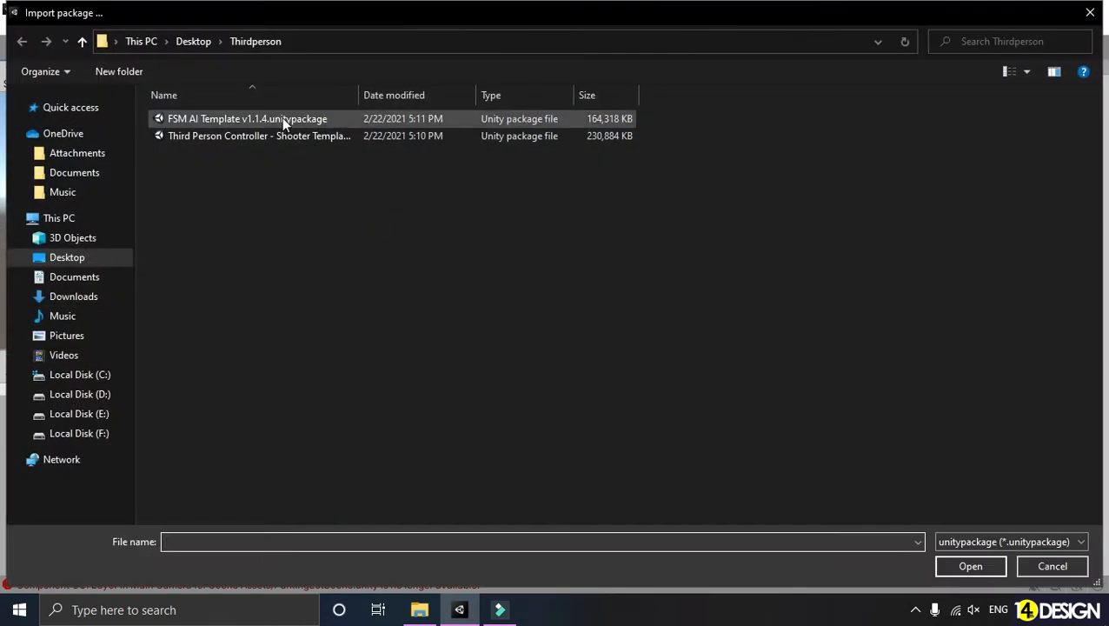
double_click(281, 117)
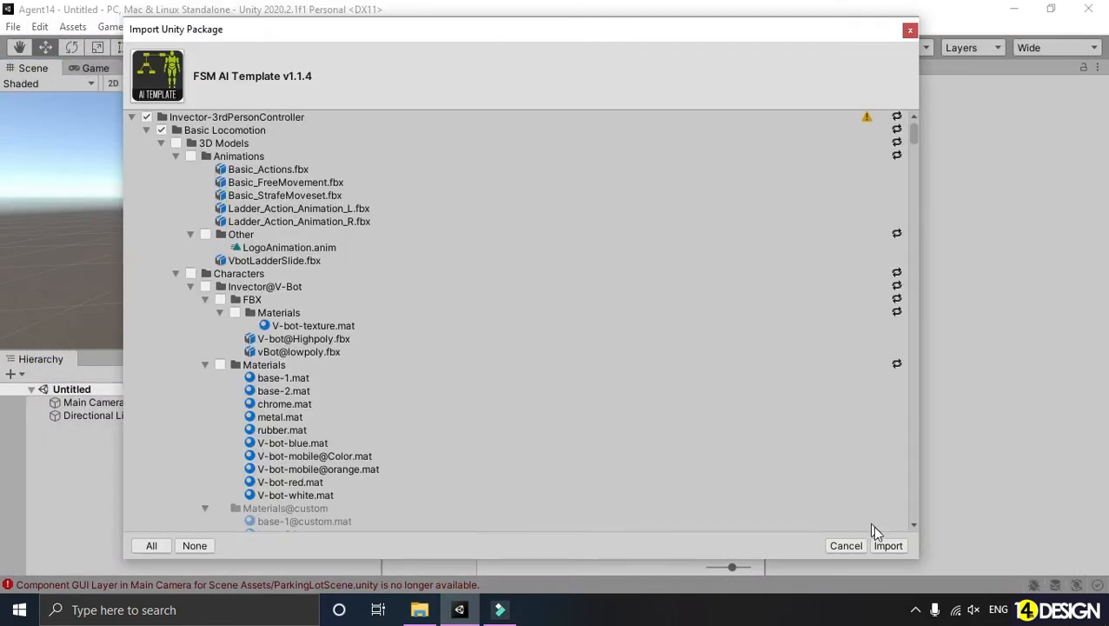
click(884, 545)
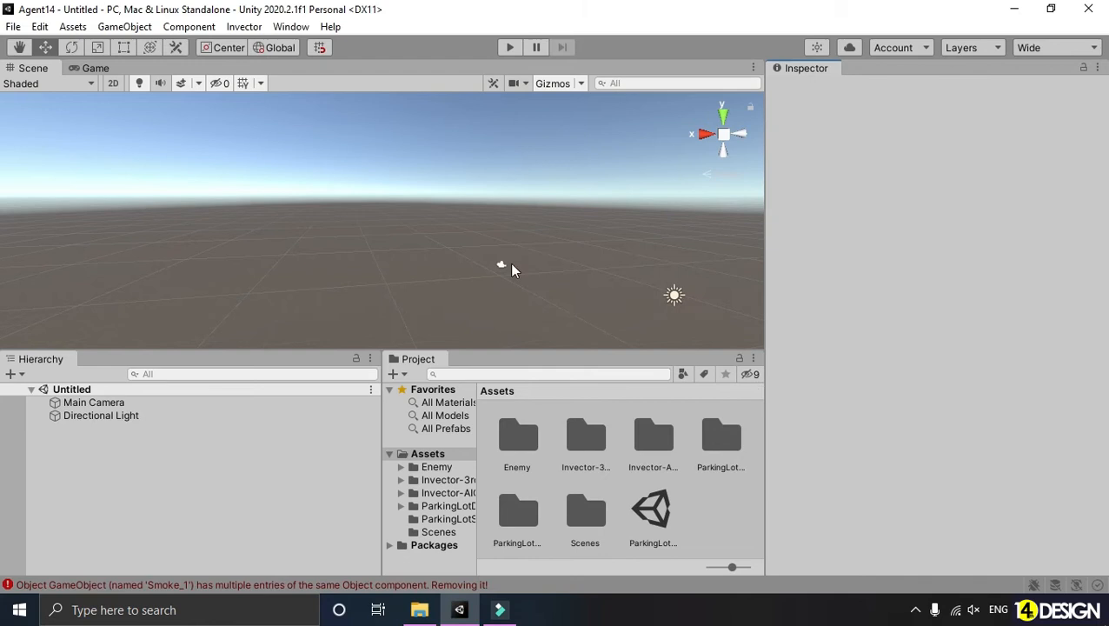
Clear the console messages, close the console and try to run the scene.
click(641, 589)
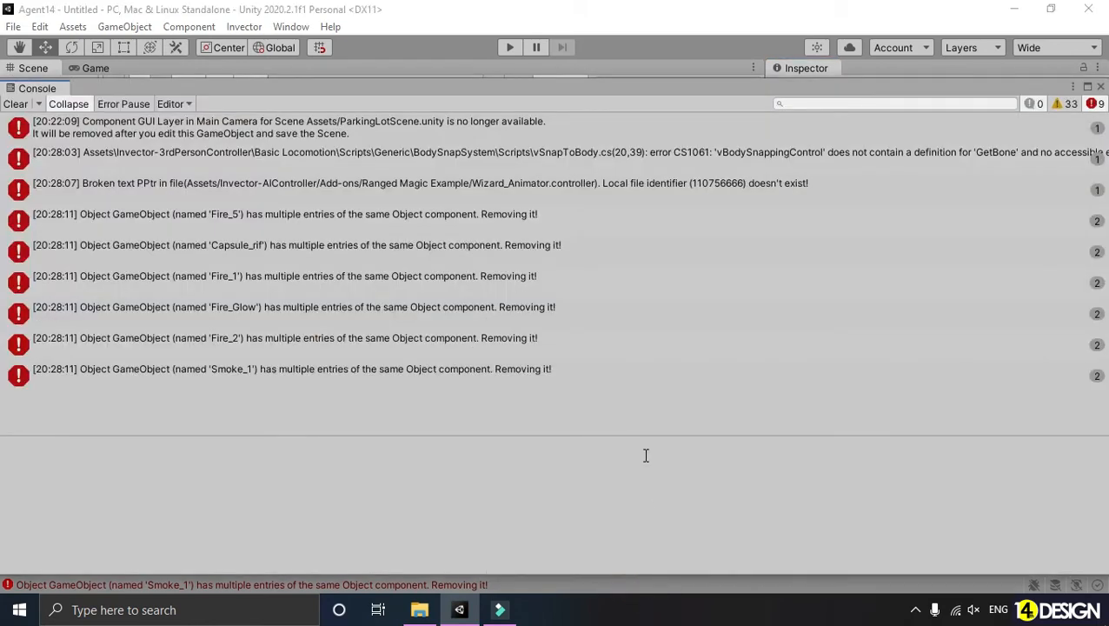
click(16, 104)
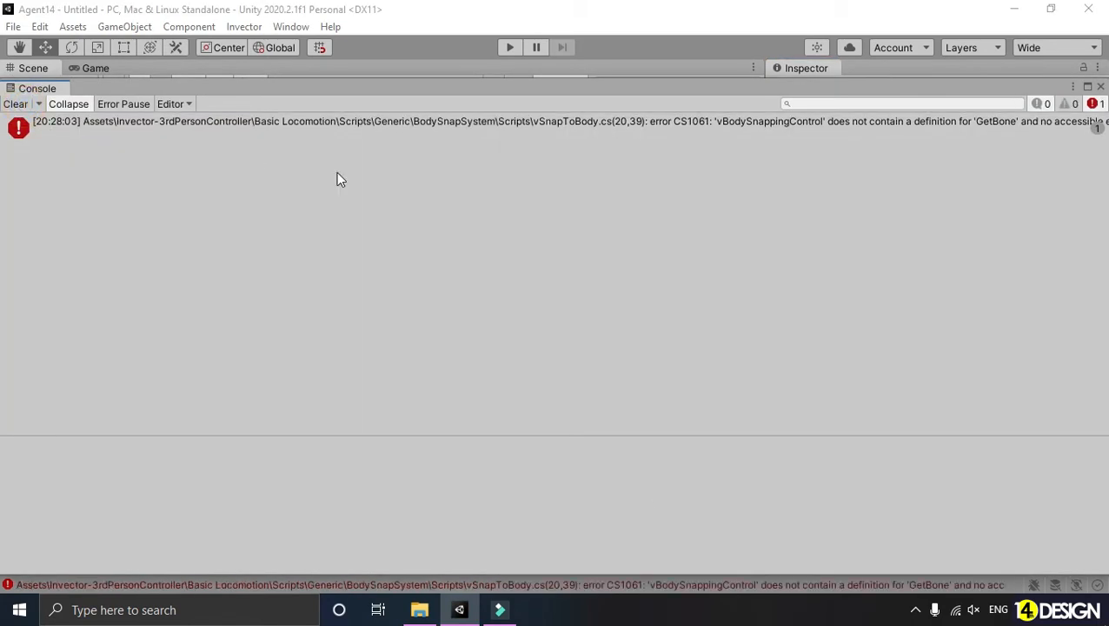
click(1100, 88)
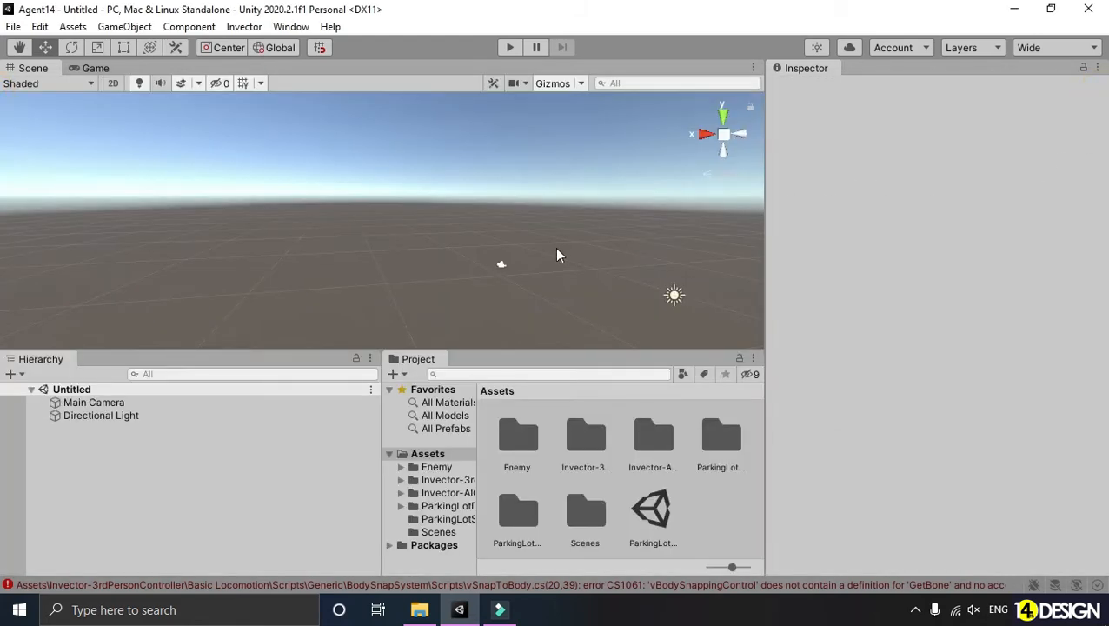
click(508, 48)
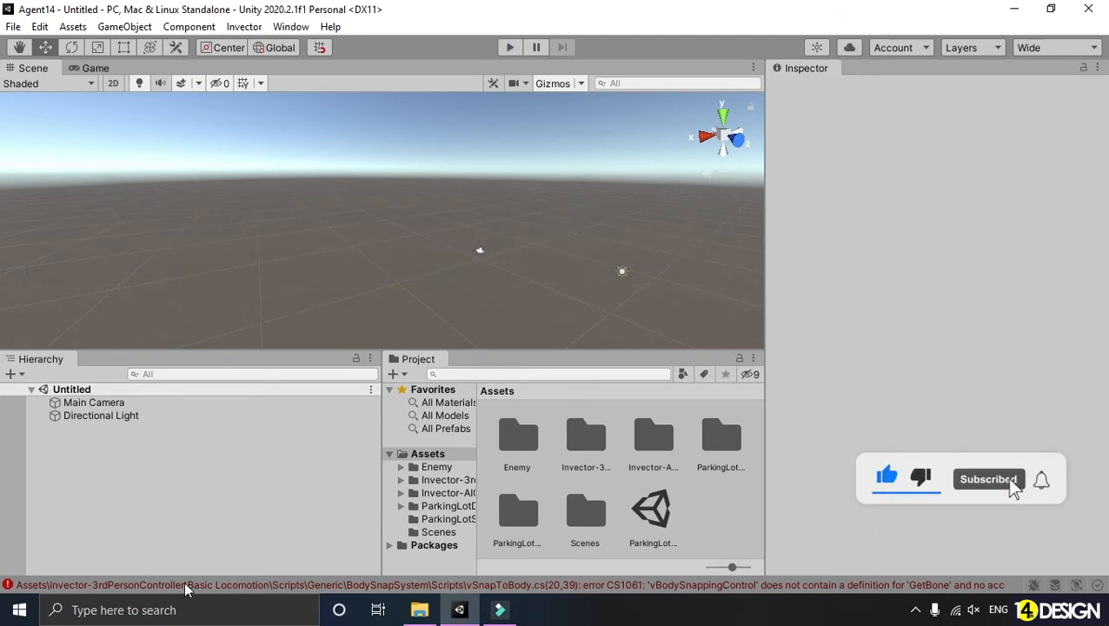
Import Invector's ProjectSettings package with the DynamicsManager, InputManager and TagManager assets, and try to run the scene again.
click(247, 27)
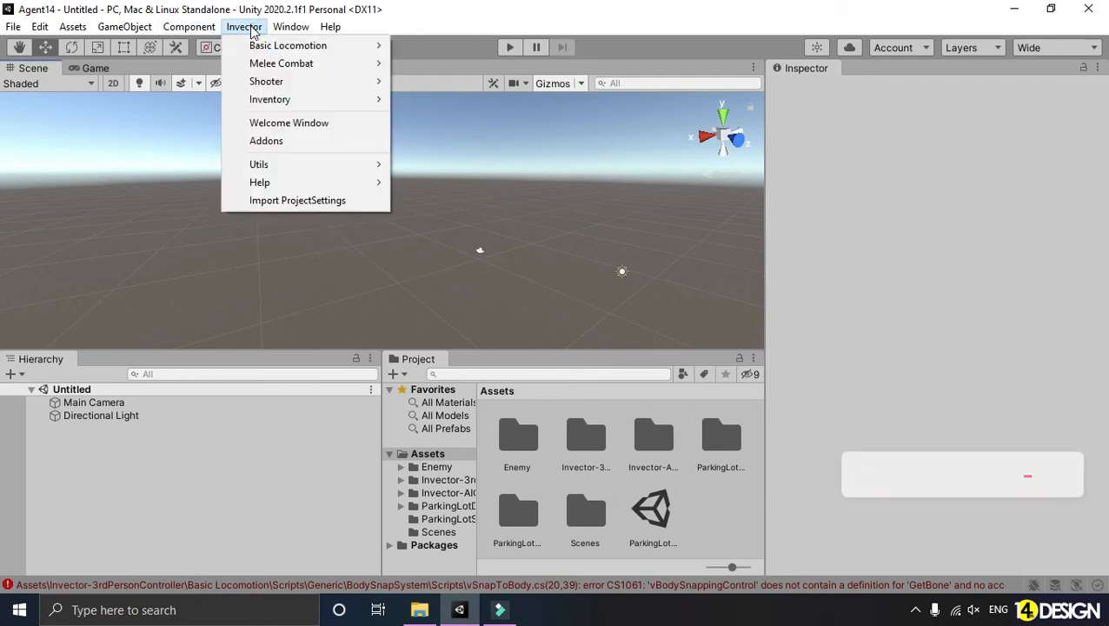
click(327, 205)
click(618, 338)
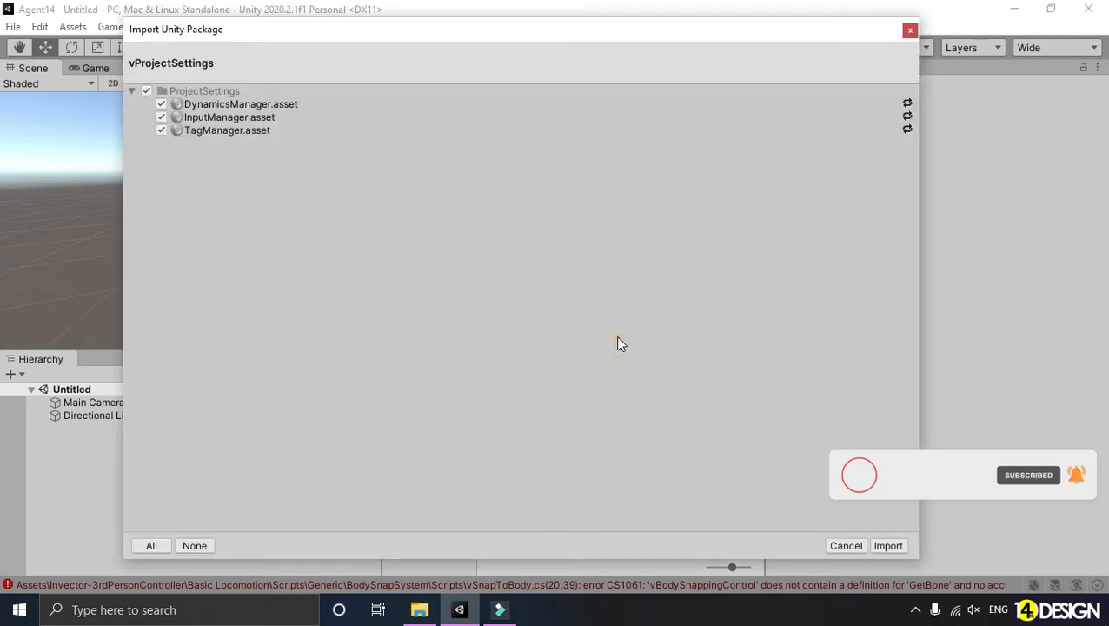
click(886, 546)
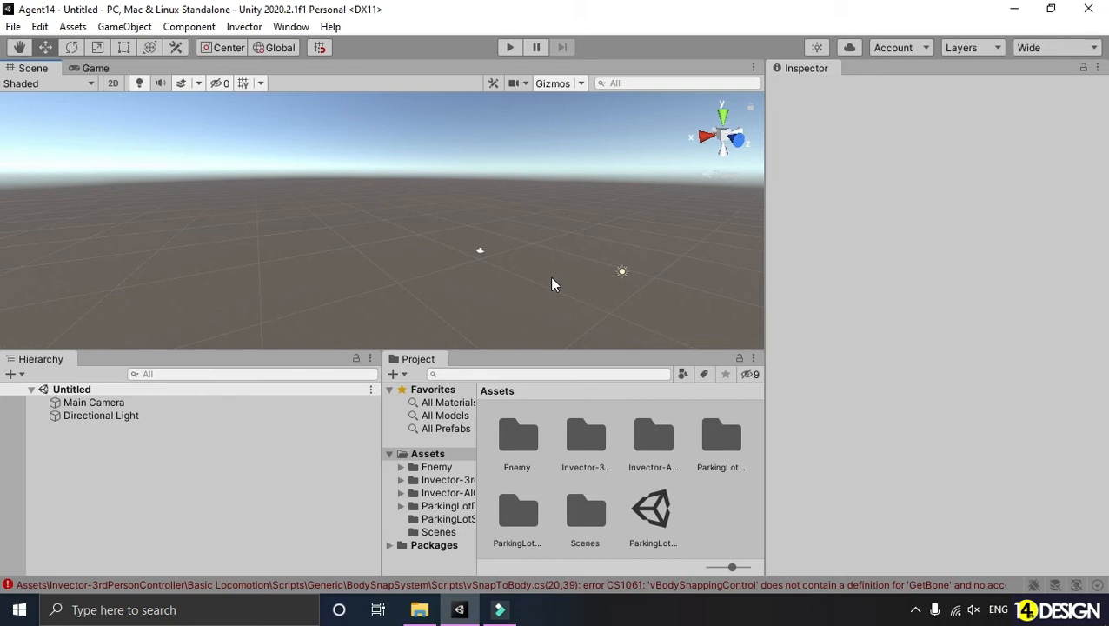
click(509, 49)
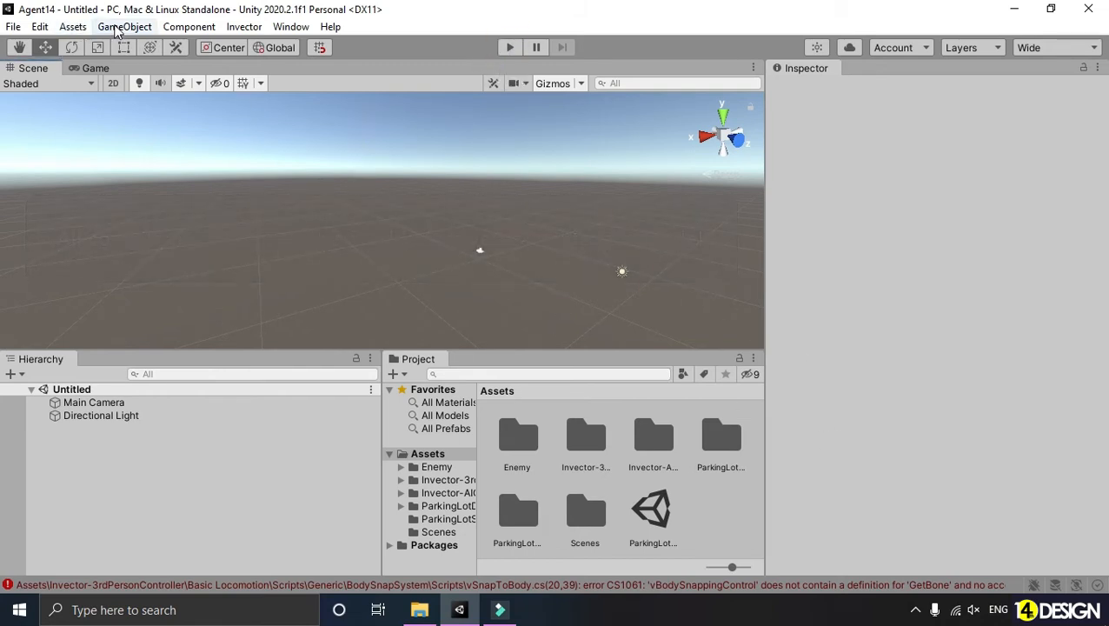
Open the Third Person Controller - Shooter Template package for import again and accept the project settings overwrite.
click(72, 29)
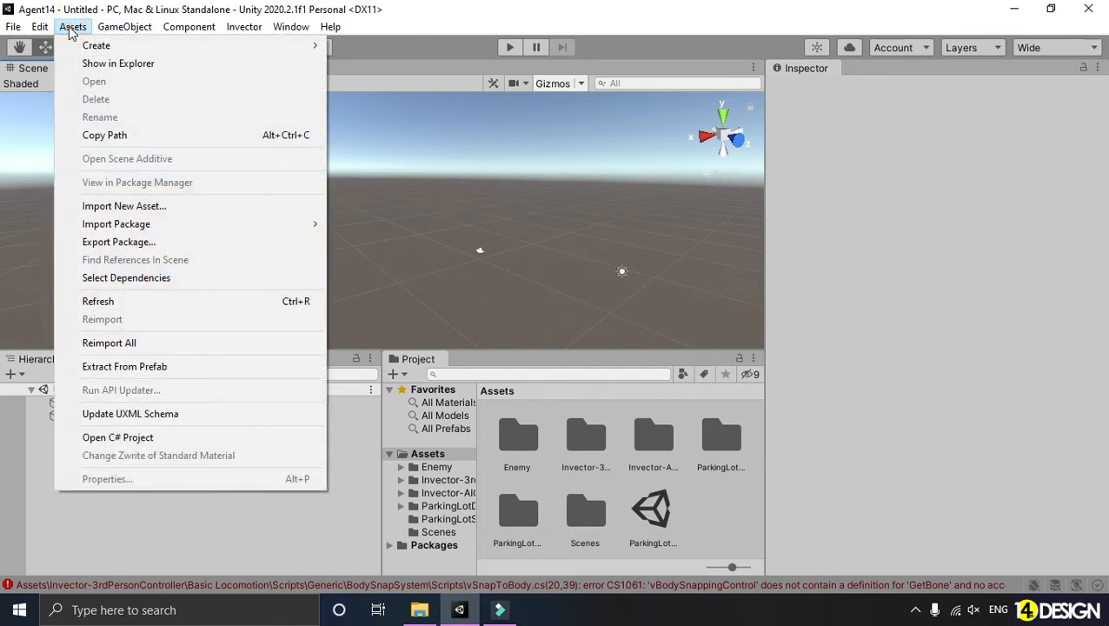
click(240, 223)
click(363, 224)
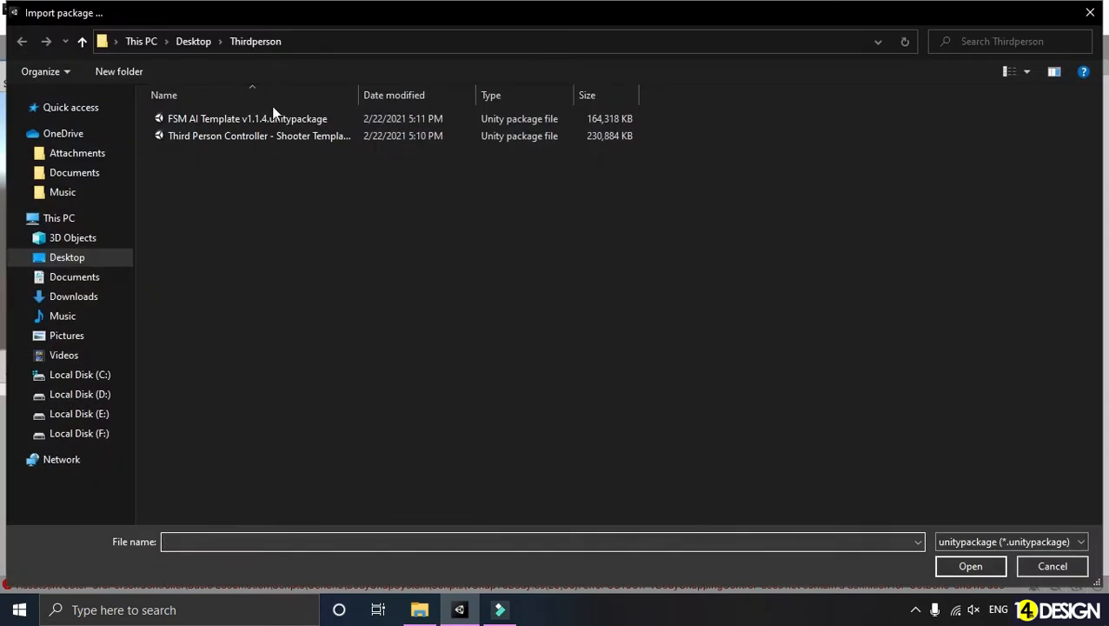
click(257, 136)
double_click(257, 135)
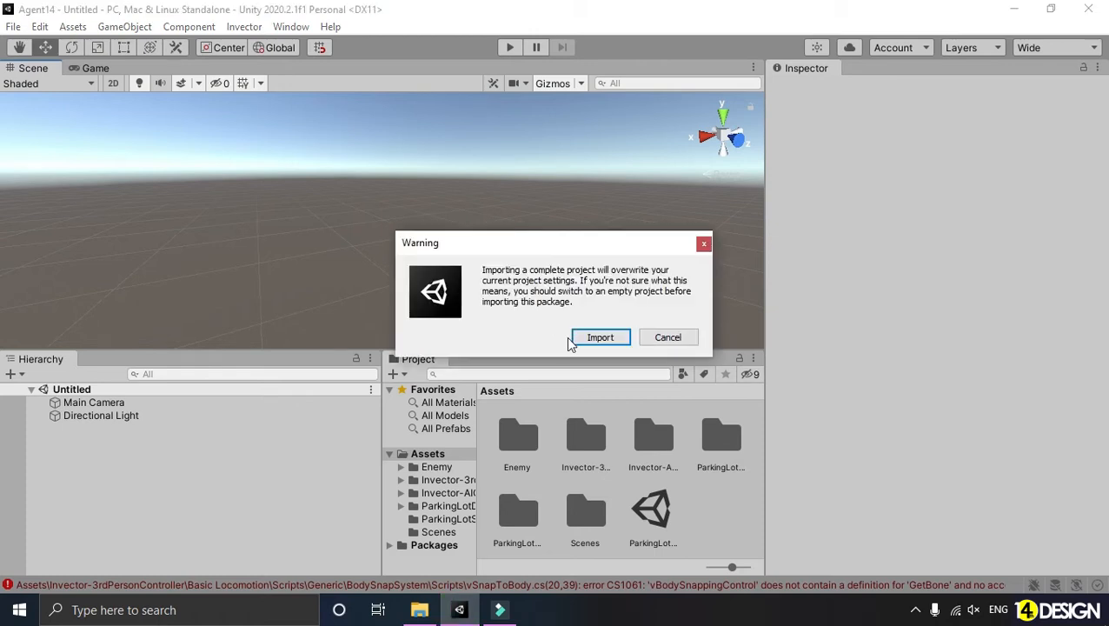
click(601, 336)
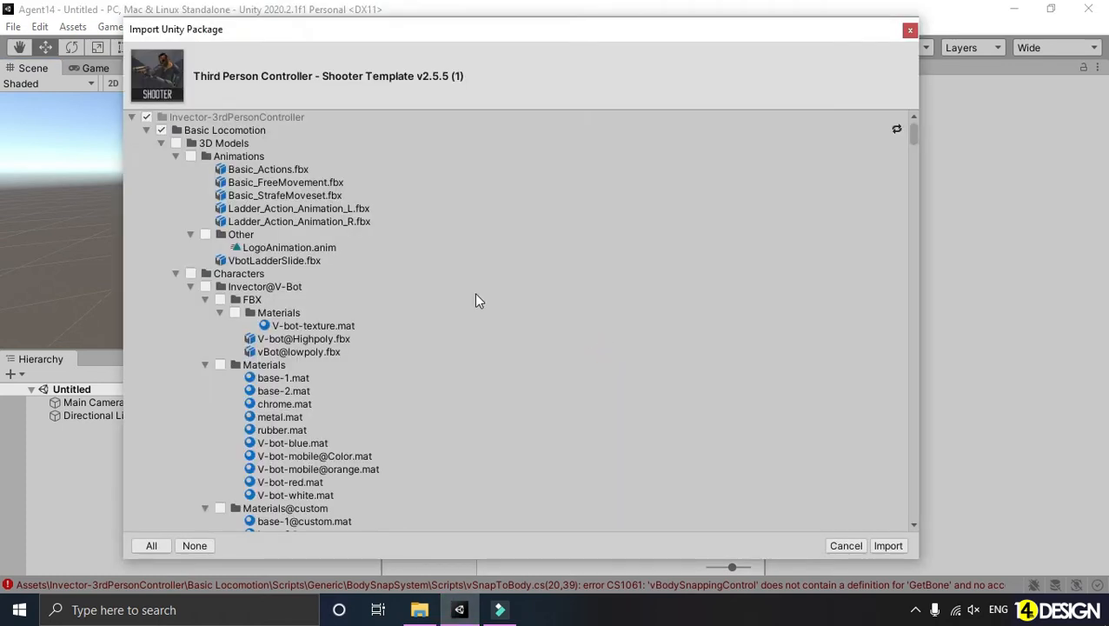
Review the package's Basic Locomotion folders and scripts, and reimport the preselected Third Person Controller files.
click(161, 143)
click(161, 156)
click(161, 169)
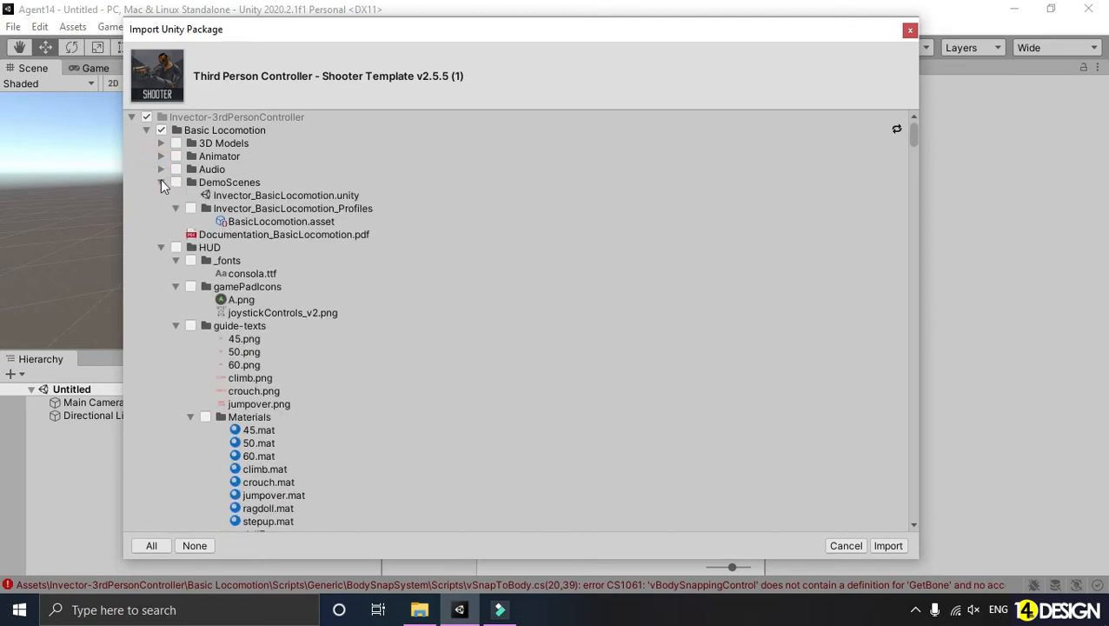
click(161, 182)
click(160, 209)
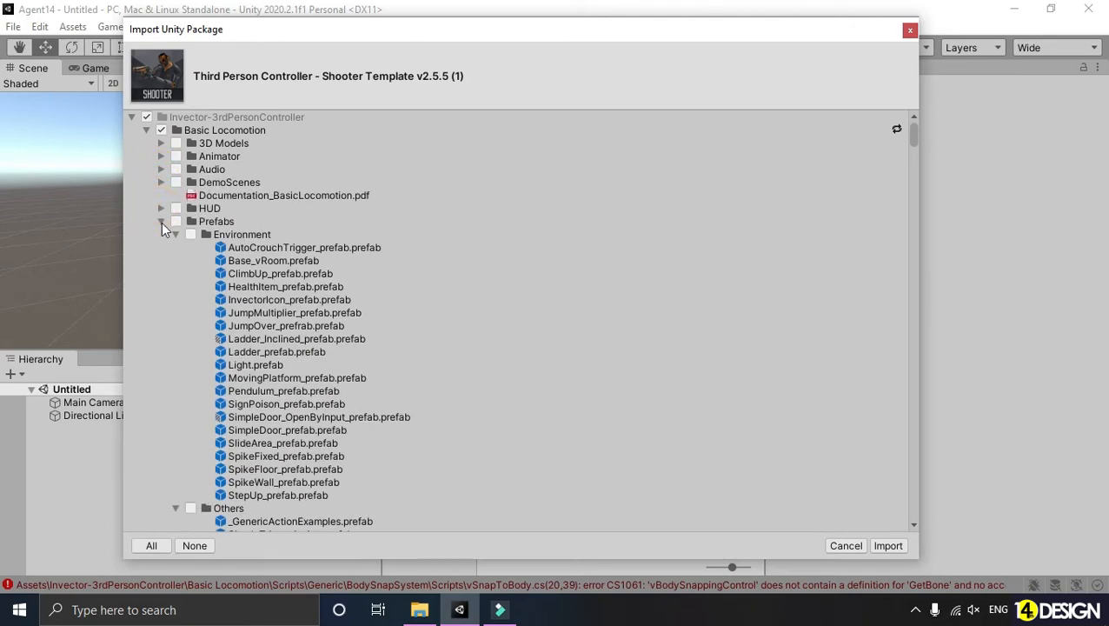
click(161, 222)
scroll(161, 222, down, 3)
scroll(161, 222, up, 2)
scroll(161, 222, down, 6)
scroll(161, 221, down, 10)
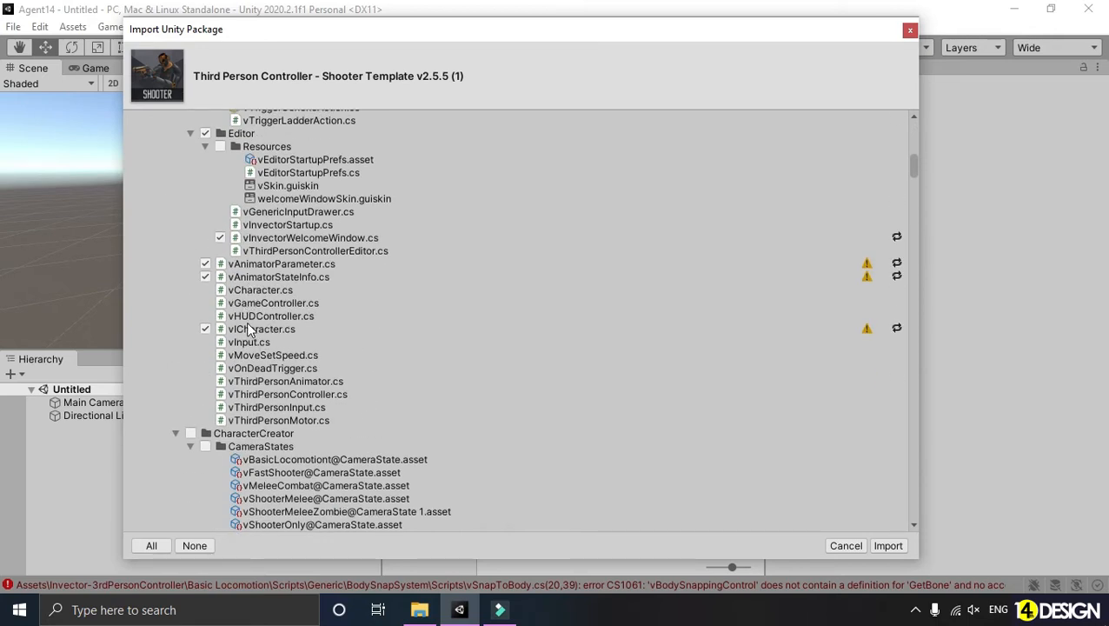
scroll(249, 325, down, 7)
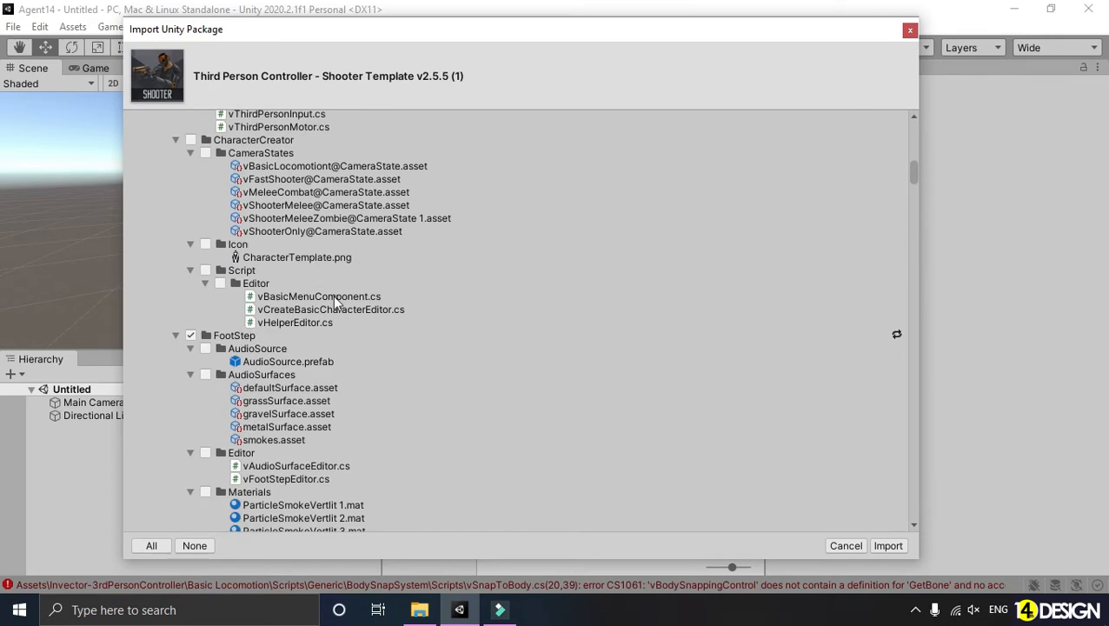
click(888, 545)
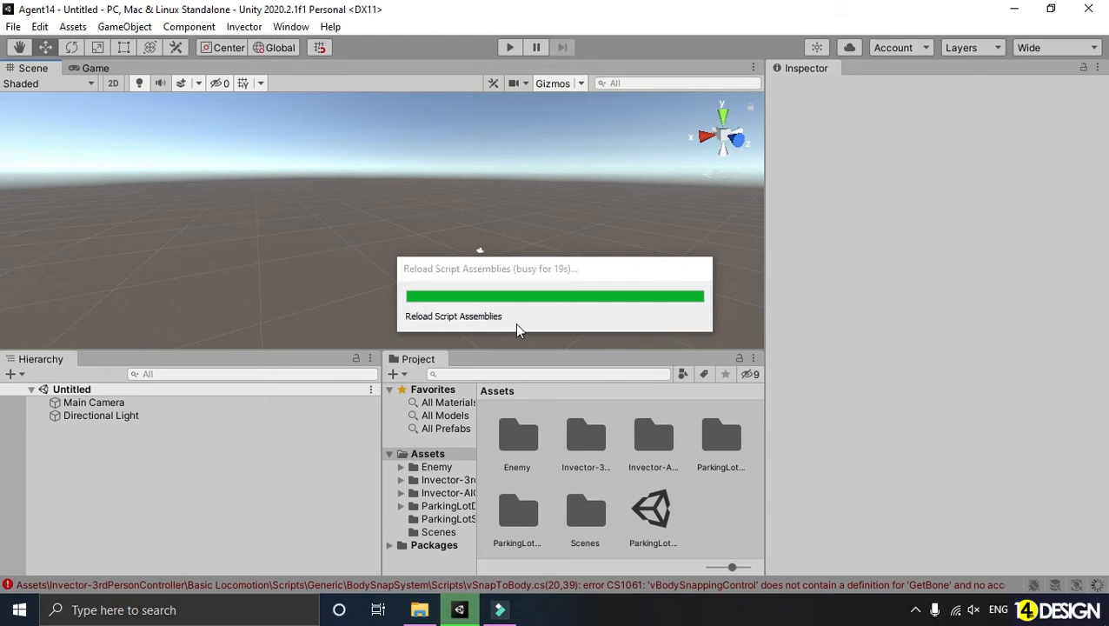
Clear all remaining error messages from the console and close it.
click(453, 584)
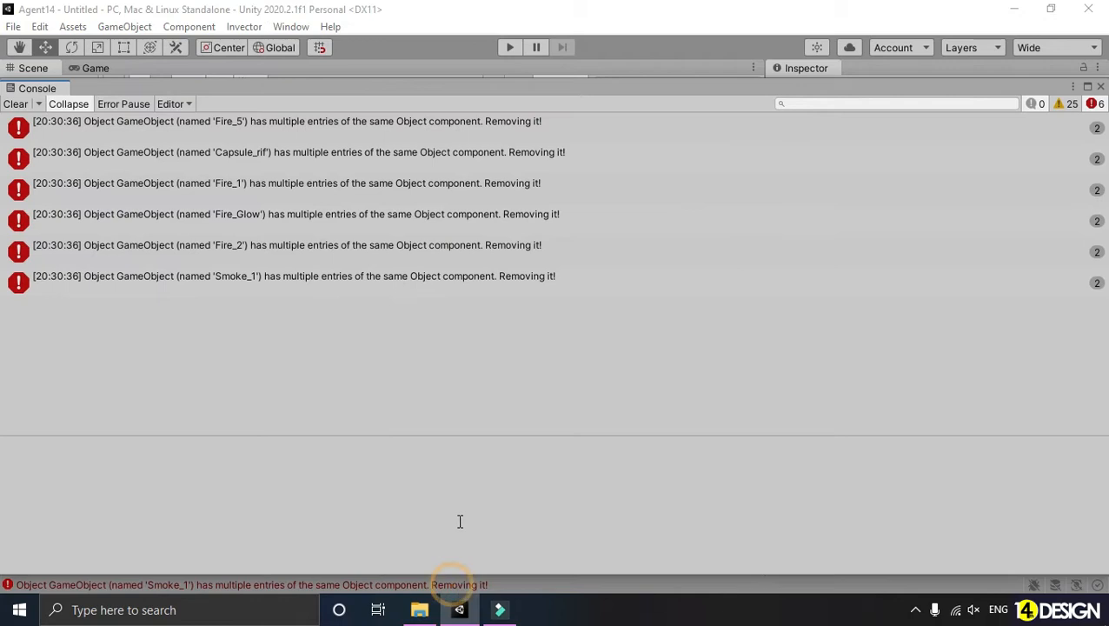
click(26, 104)
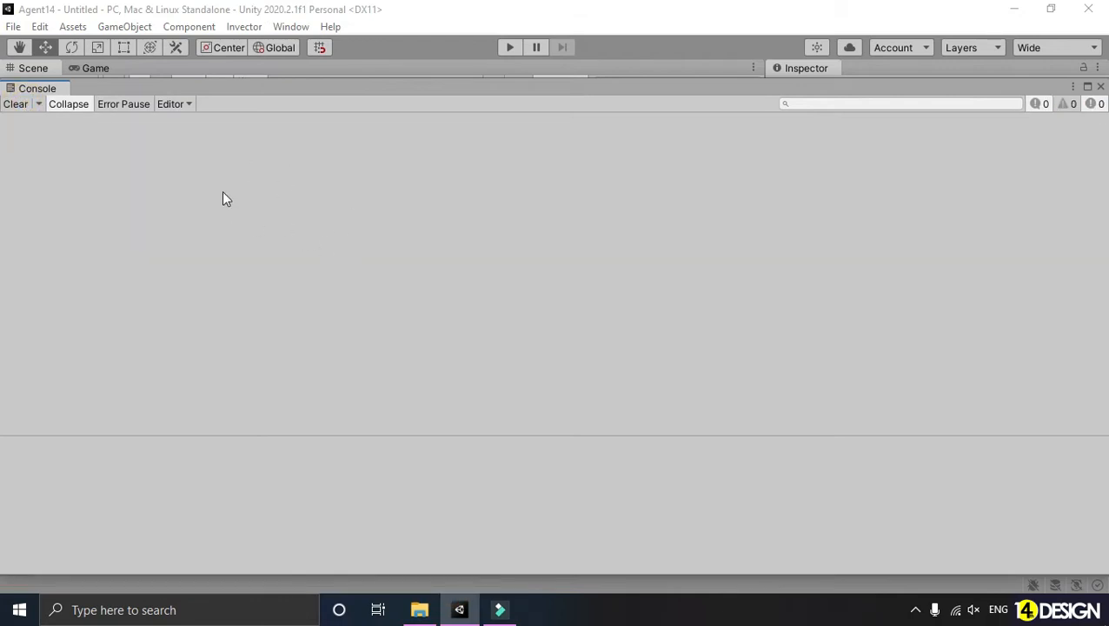
click(1100, 87)
Create a plane in the scene and scale it up uniformly to about 5.78.
mouse_move(455, 218)
right_down()
mouse_move(428, 213)
mouse_move(478, 228)
mouse_move(423, 173)
mouse_move(441, 231)
mouse_move(356, 206)
mouse_move(596, 237)
mouse_move(444, 233)
right_up()
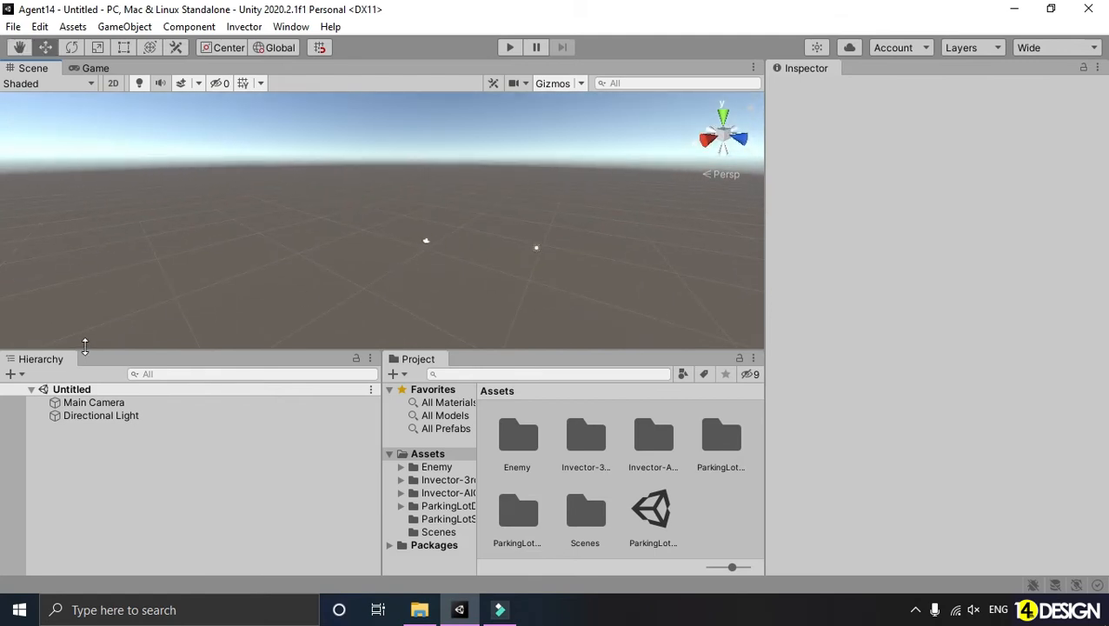
click(11, 375)
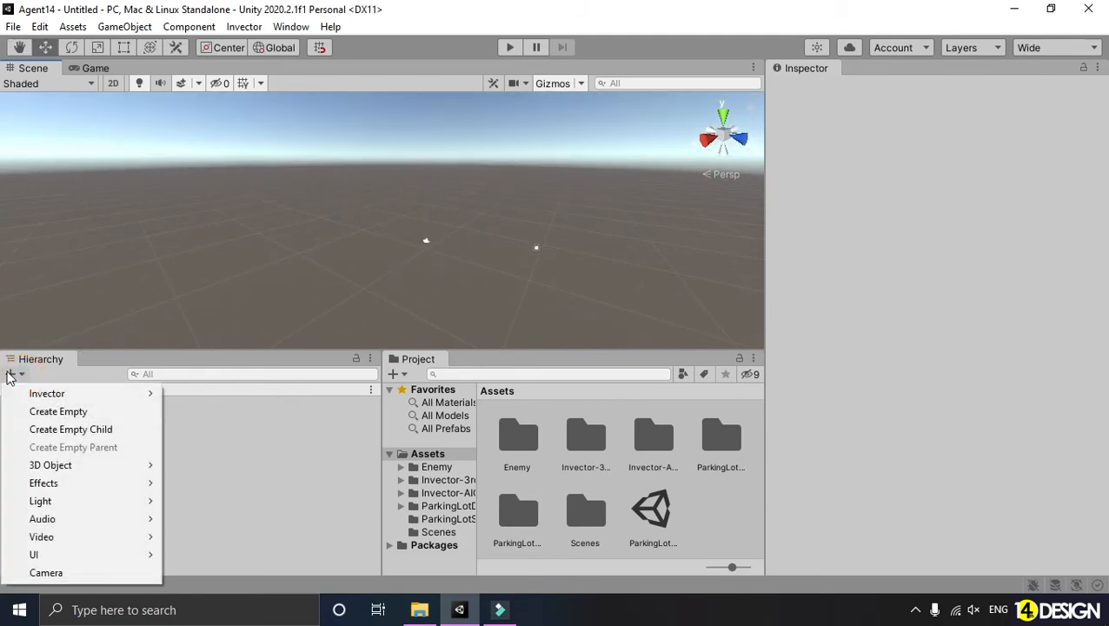
click(101, 469)
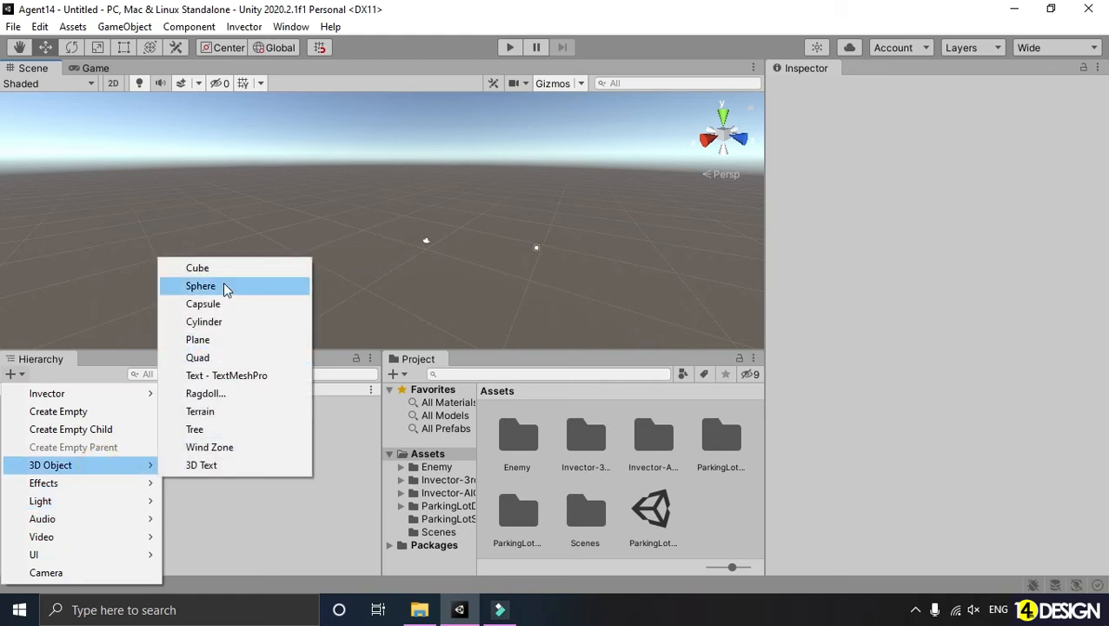
click(232, 347)
text(f)
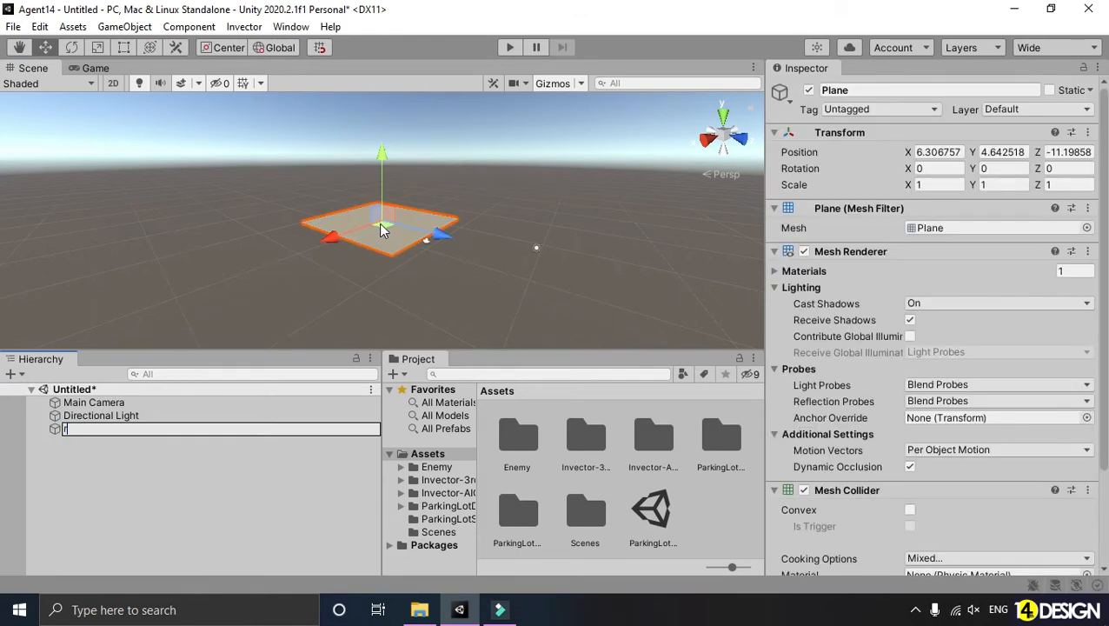
key(Return)
key(r)
drag(417, 250, 508, 323)
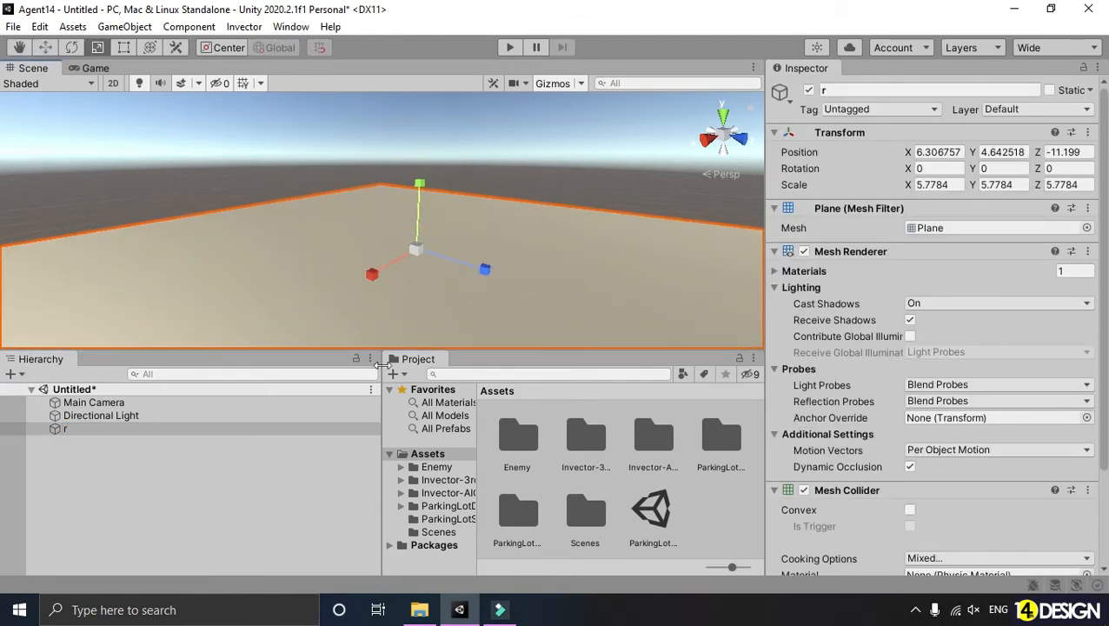
Rename the plane to Ground.
click(204, 430)
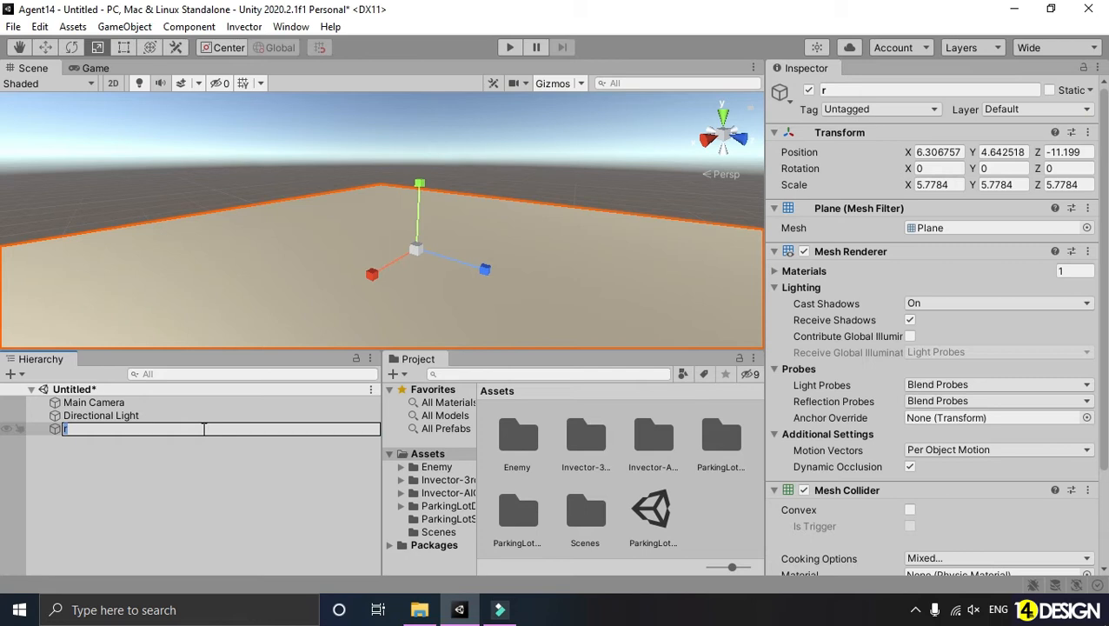
text(Ground)
key(Return)
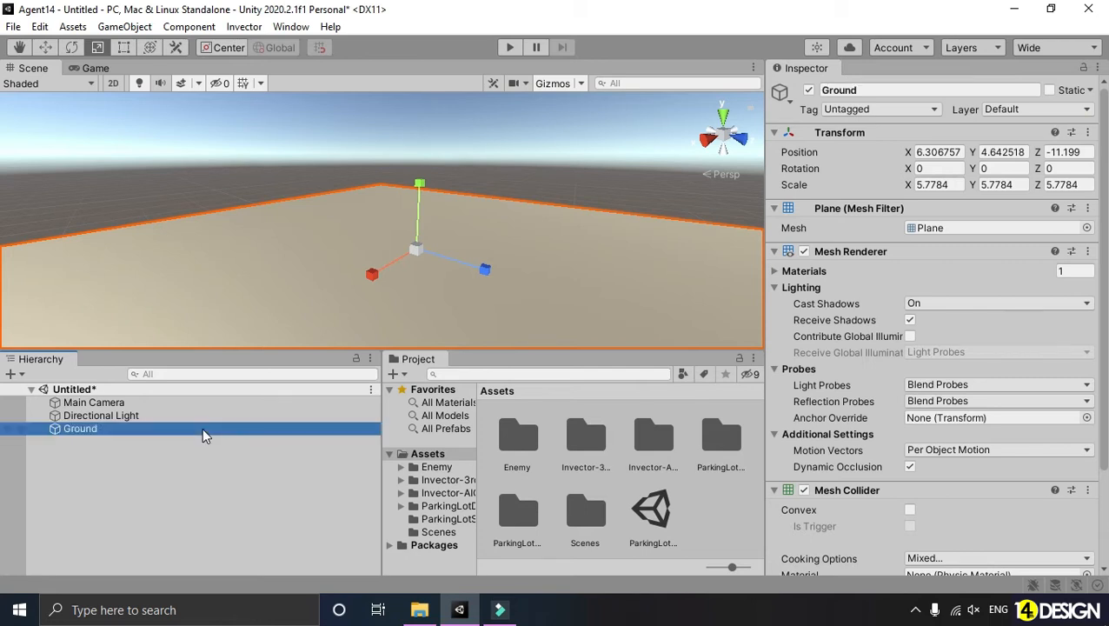
Save the scene as Demoscene in the project's Scenes folder.
right_drag(285, 241, 273, 216)
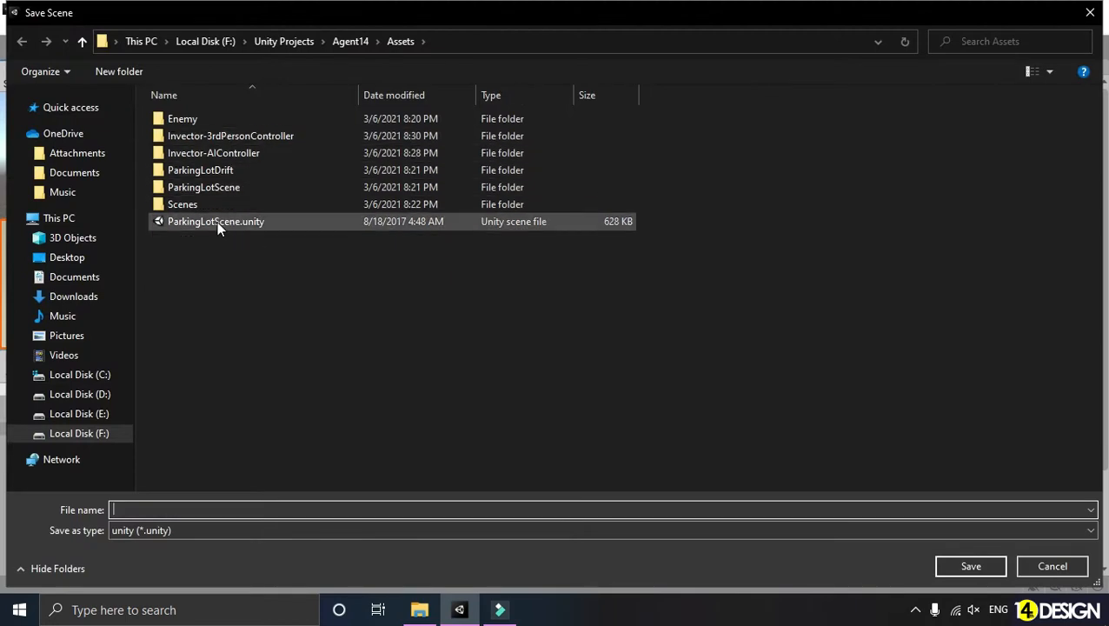
double_click(216, 202)
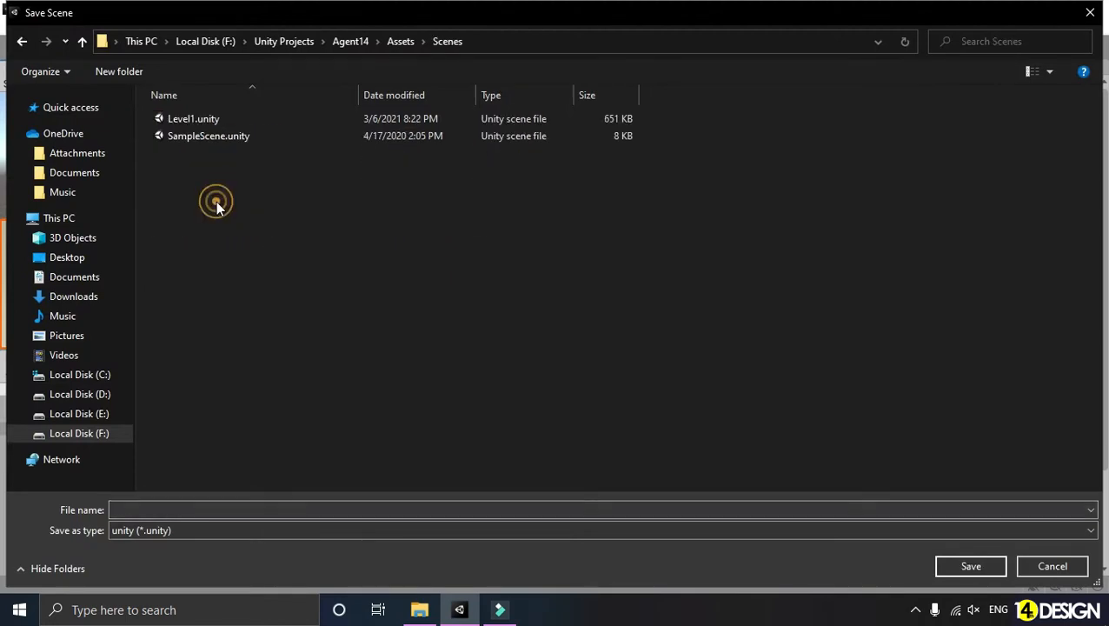
click(358, 510)
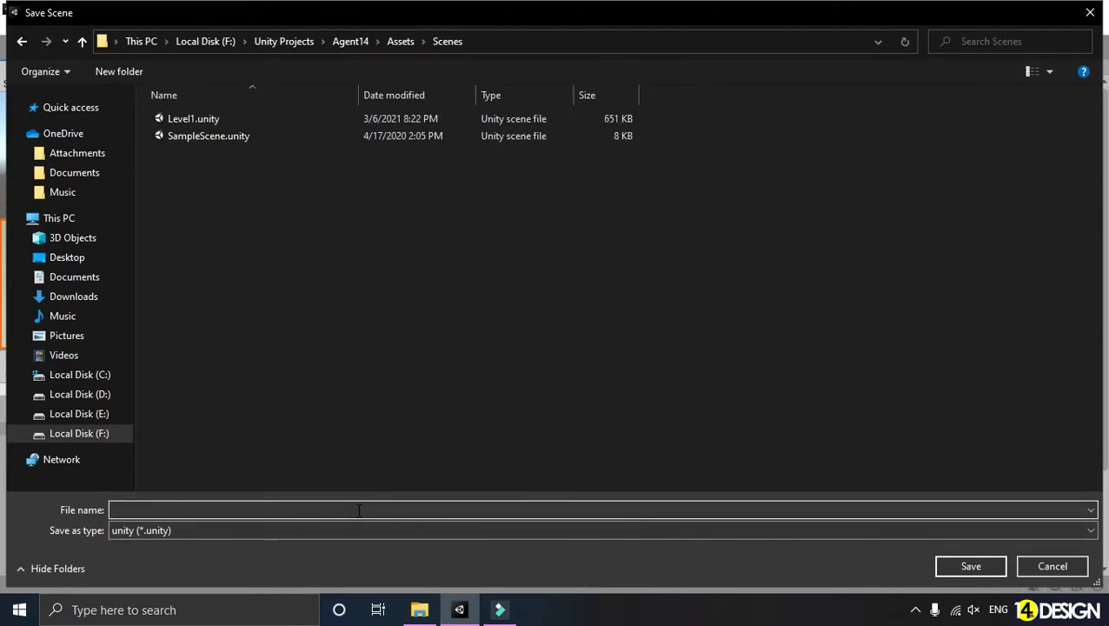
text(Demoscene)
key(Return)
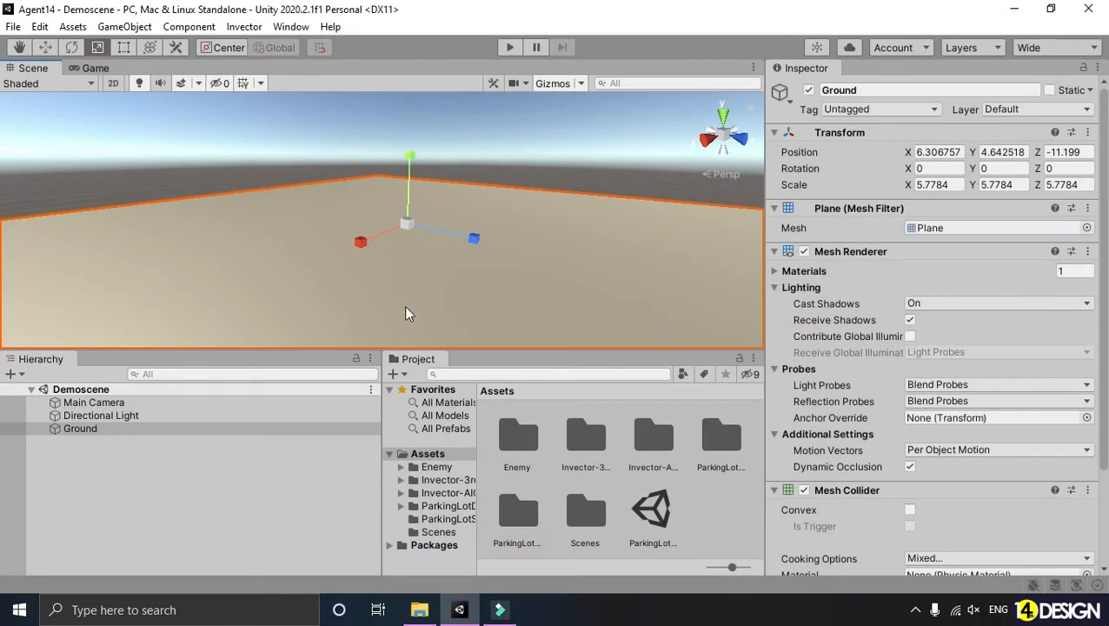
Open the Enemy assets folder and widen the project browser so all its models fit in one row.
alt+drag(301, 239, 521, 261)
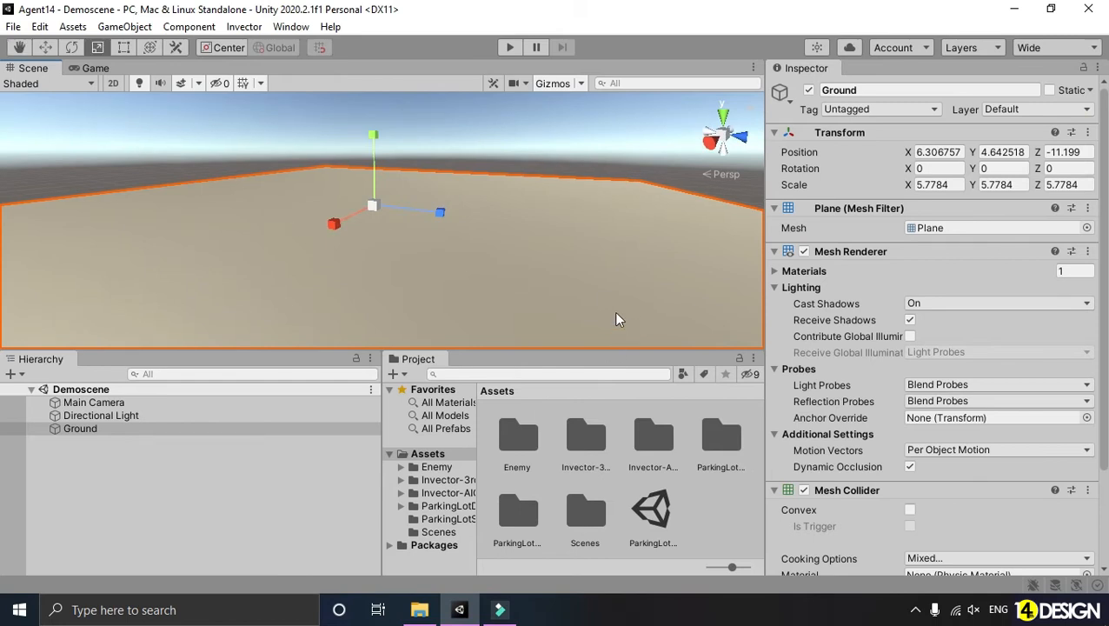
click(721, 483)
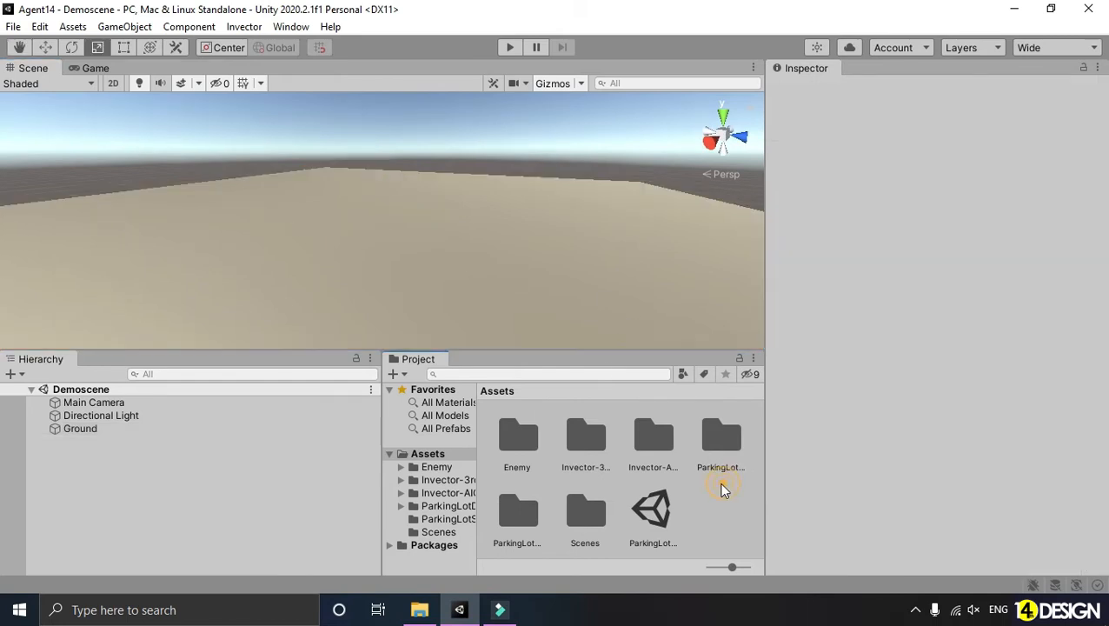
double_click(515, 443)
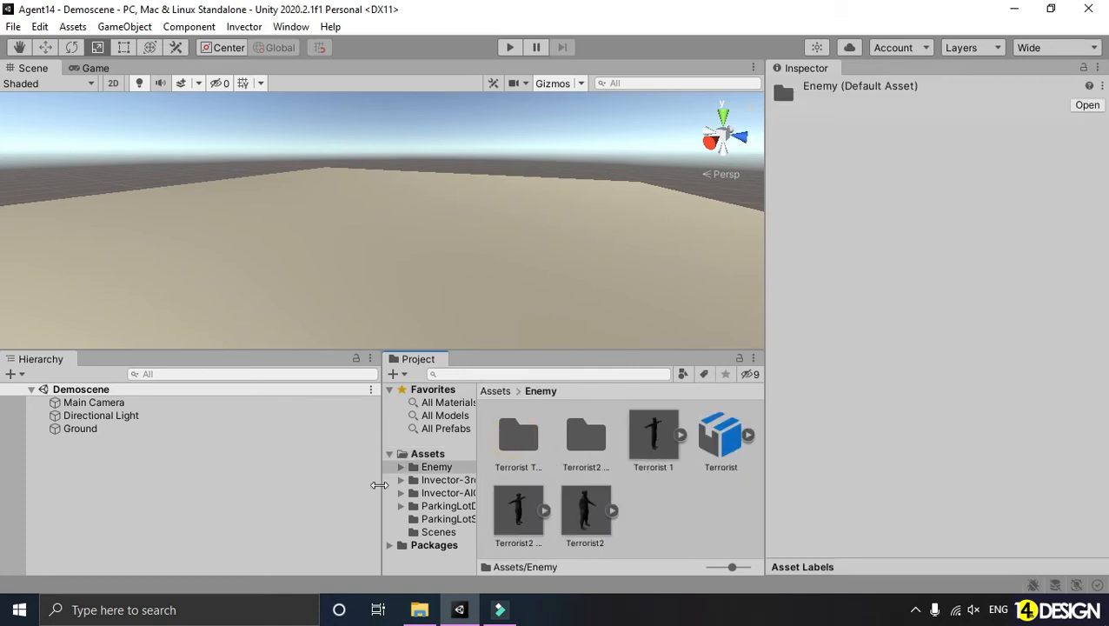
drag(382, 494, 274, 494)
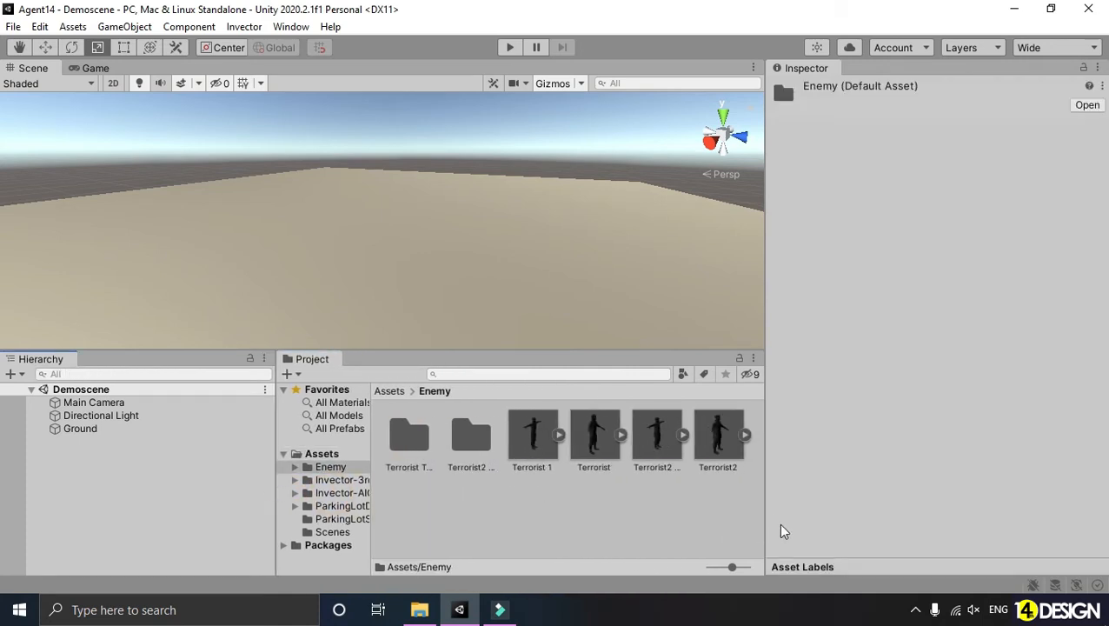
drag(763, 515, 834, 516)
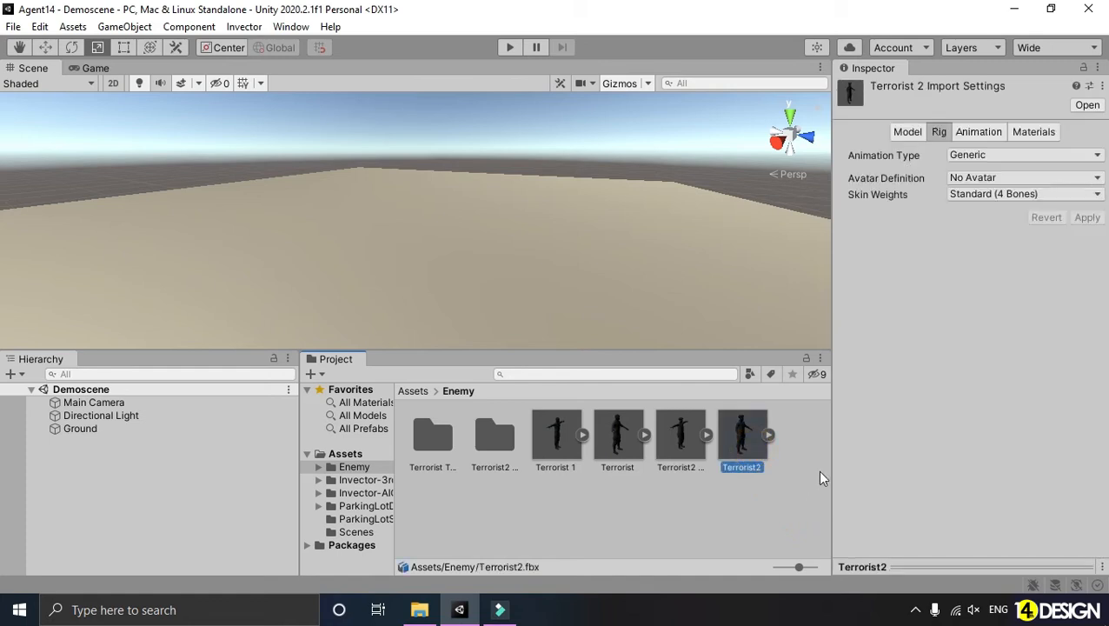
Examine the Terrorist2, Terrorist and Terrorist 1 models in an enlarged preview.
click(929, 563)
drag(908, 435, 942, 280)
drag(831, 440, 758, 440)
drag(990, 389, 850, 371)
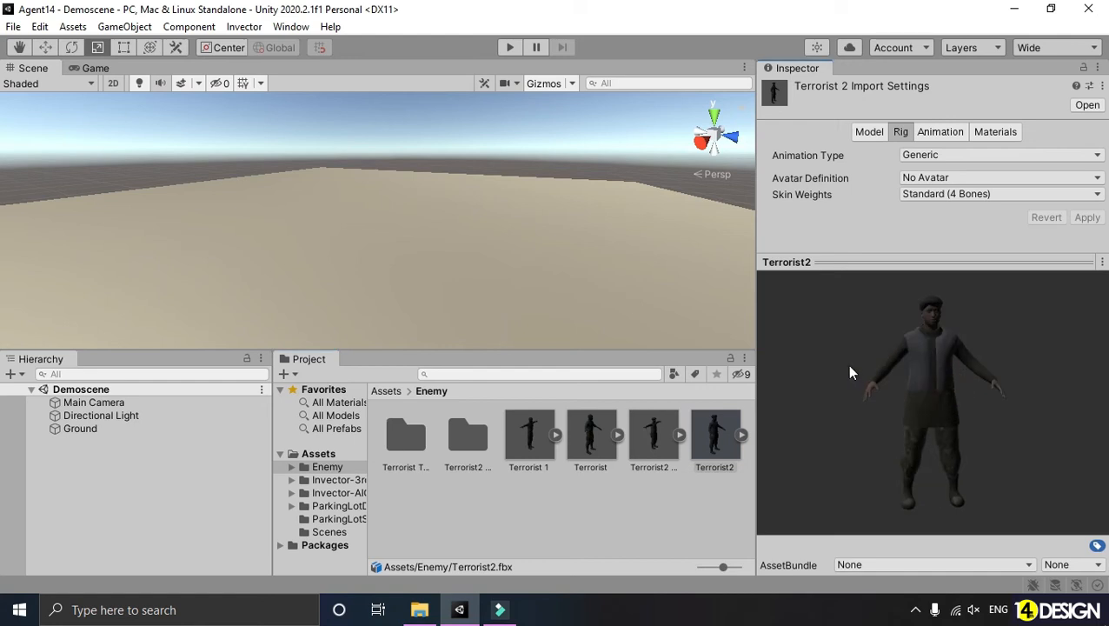
click(591, 435)
click(529, 433)
click(916, 411)
drag(753, 383, 799, 393)
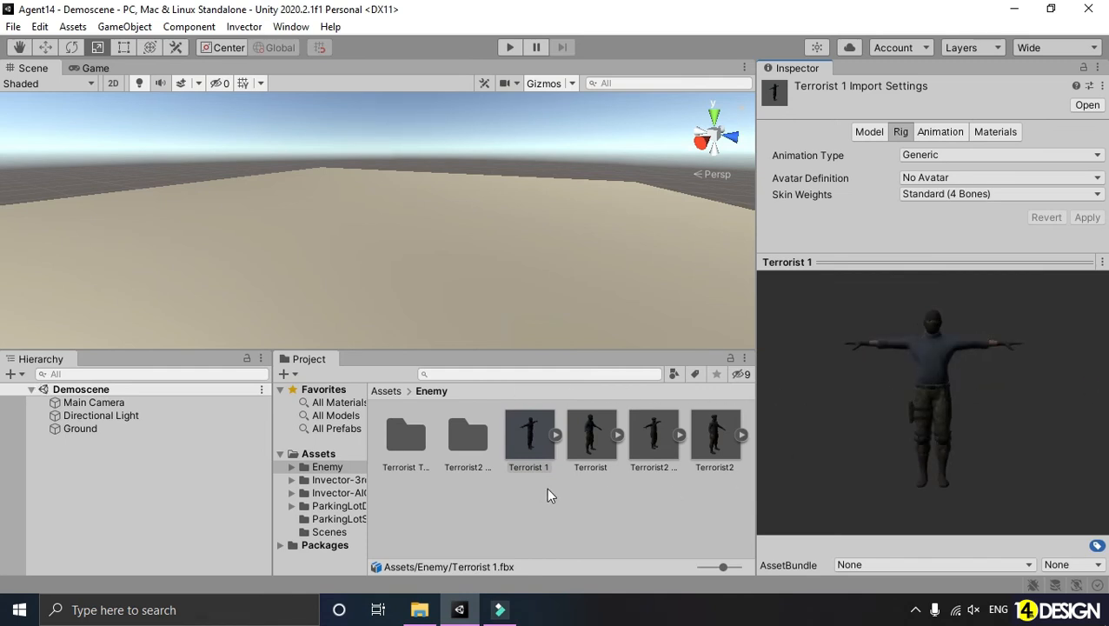
Place the Terrorist 1 model on the ground plane in the scene.
click(542, 445)
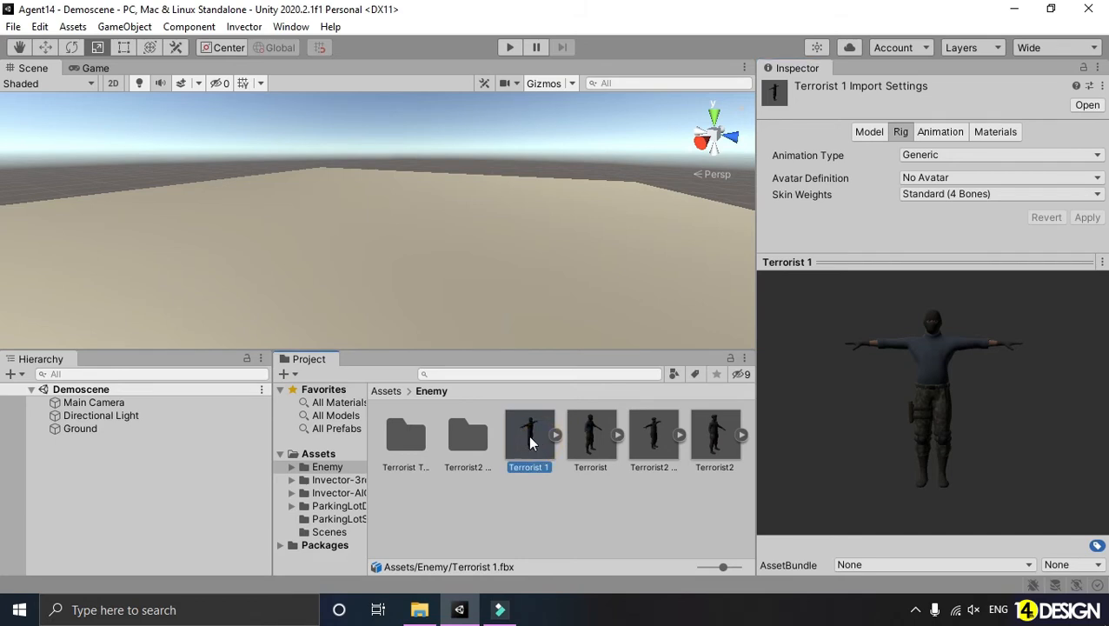
drag(526, 431, 441, 248)
key(f)
alt+drag(502, 230, 678, 248)
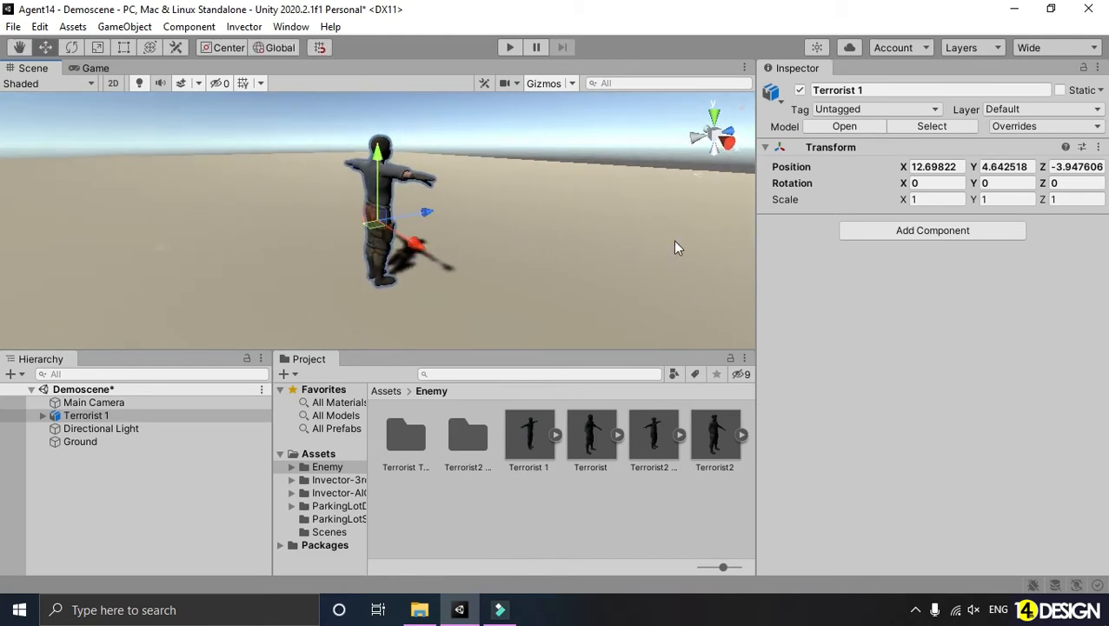
Open the lighting settings and generate the lighting for Demoscene.
click(1097, 584)
click(1094, 317)
click(1076, 585)
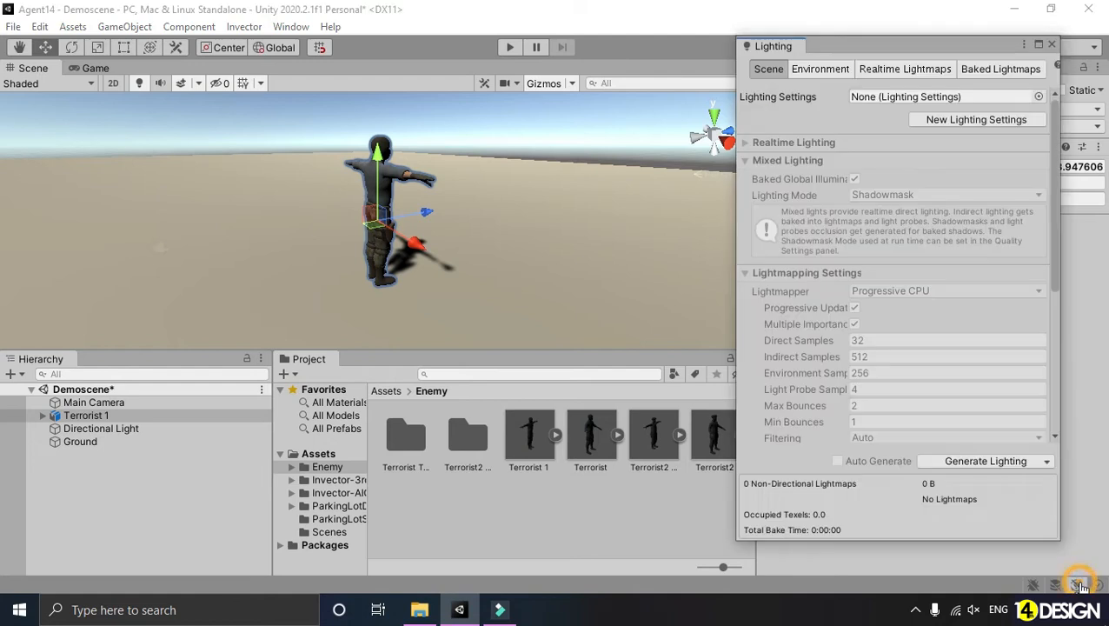
click(985, 461)
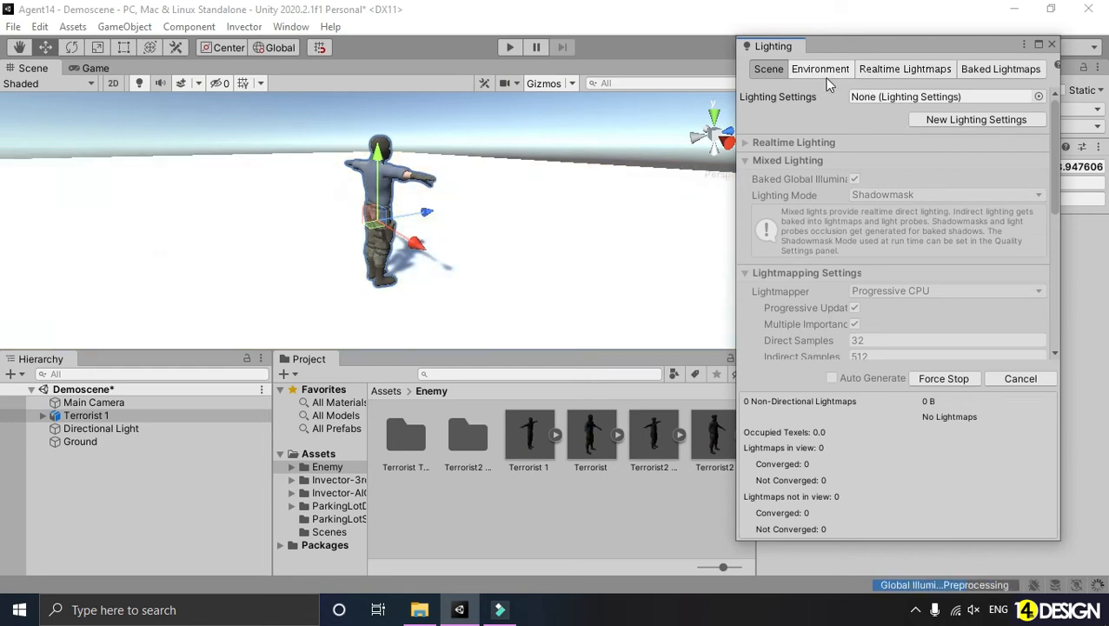
Set the environment's Sun Source to the scene's Directional Light and close the lighting settings.
click(820, 69)
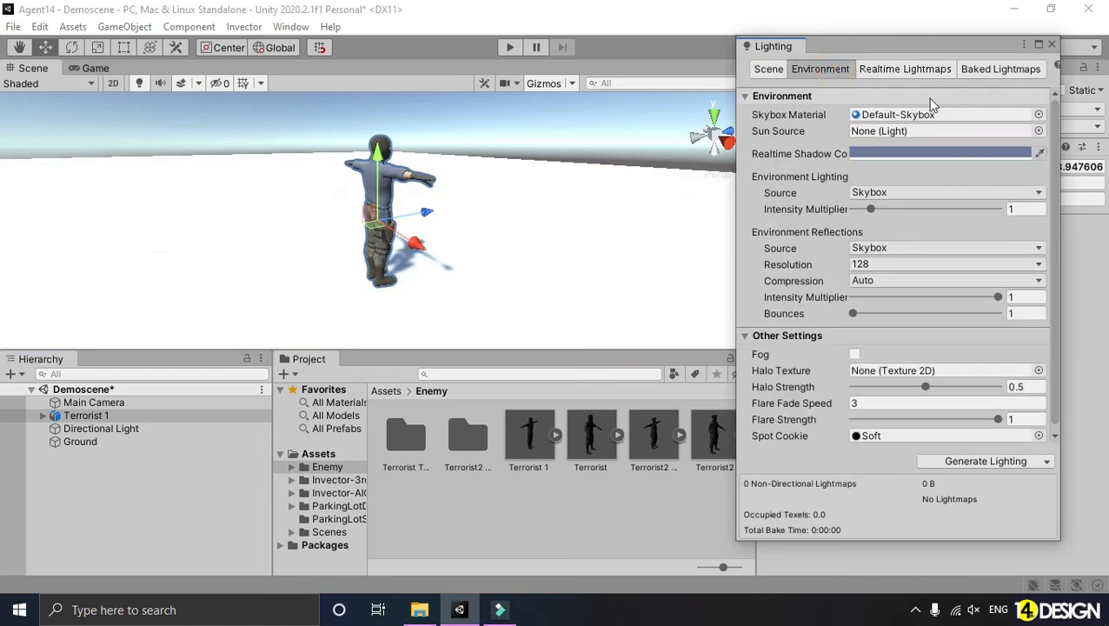
click(1038, 132)
click(888, 157)
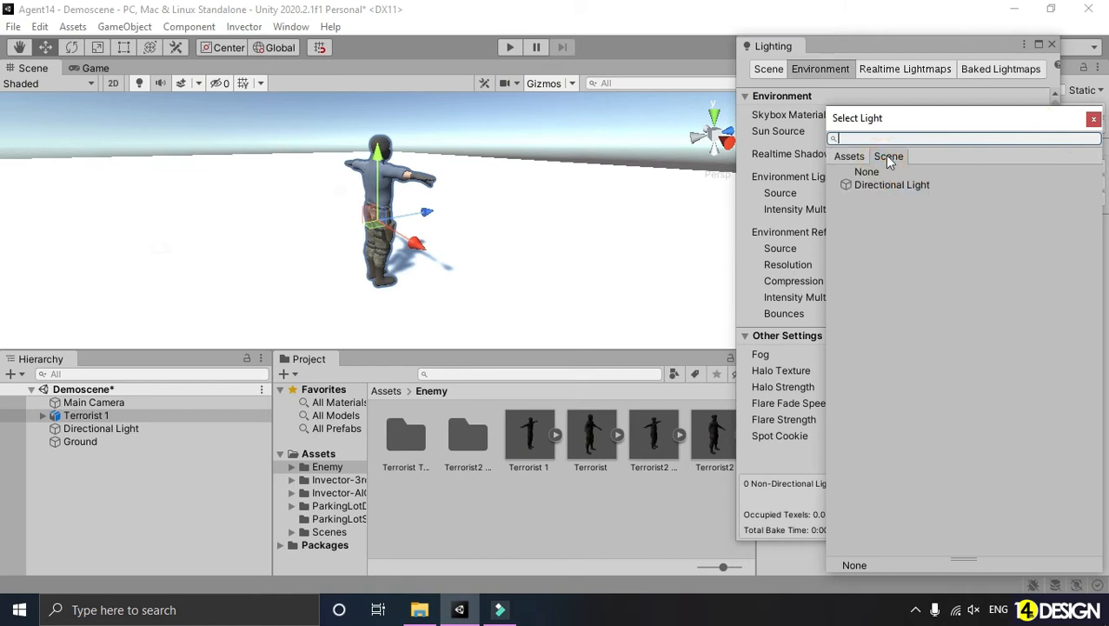
click(870, 182)
double_click(871, 185)
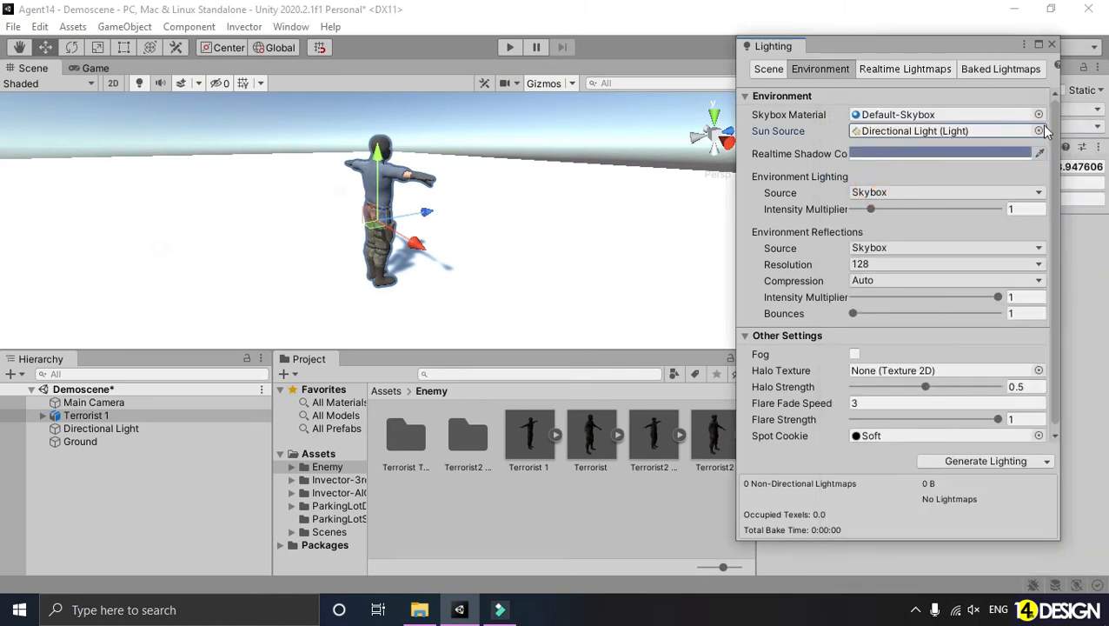
click(1051, 44)
Rotate the Terrorist 1 model about its vertical axis to about -189.5 degrees.
key(e)
drag(337, 258, 580, 137)
click(579, 133)
alt+drag(398, 225, 425, 185)
middle_drag(426, 184, 462, 228)
scroll(429, 227, up, 3)
scroll(430, 227, down, 2)
alt+drag(430, 227, 403, 219)
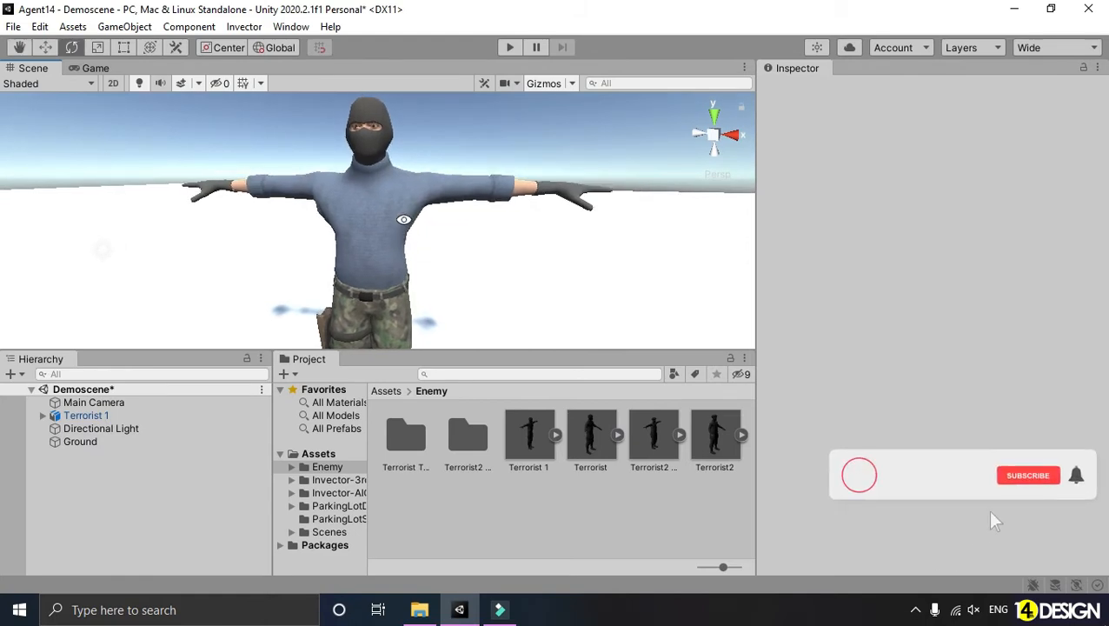
Select Terrorist 1 in the scene with the Move tool and switch its handle position to Pivot.
click(529, 439)
click(380, 268)
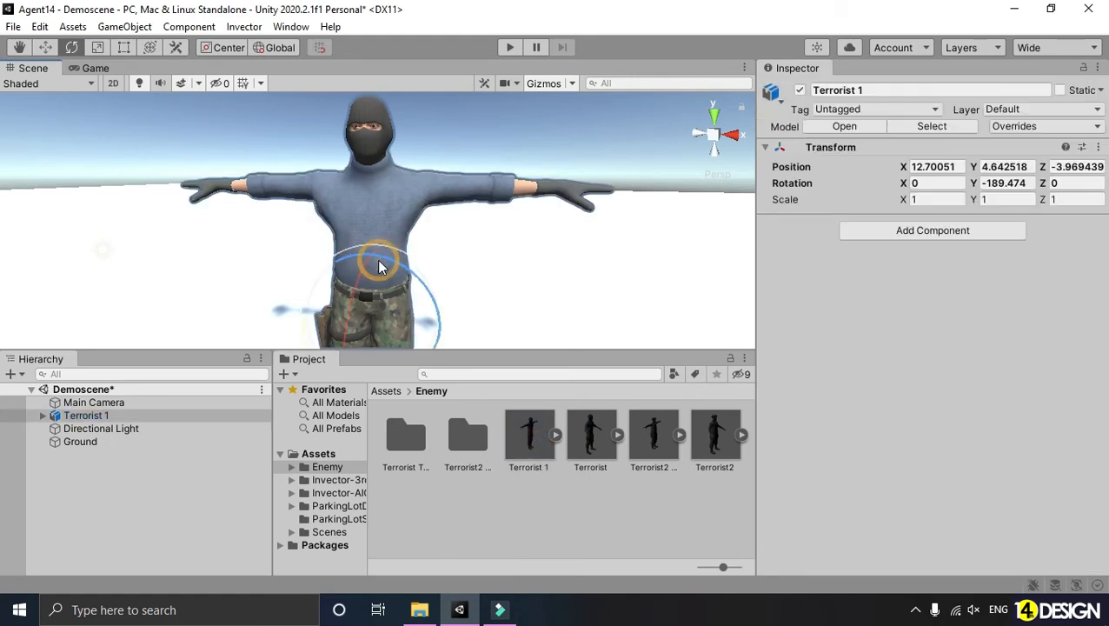
alt+drag(439, 267, 438, 247)
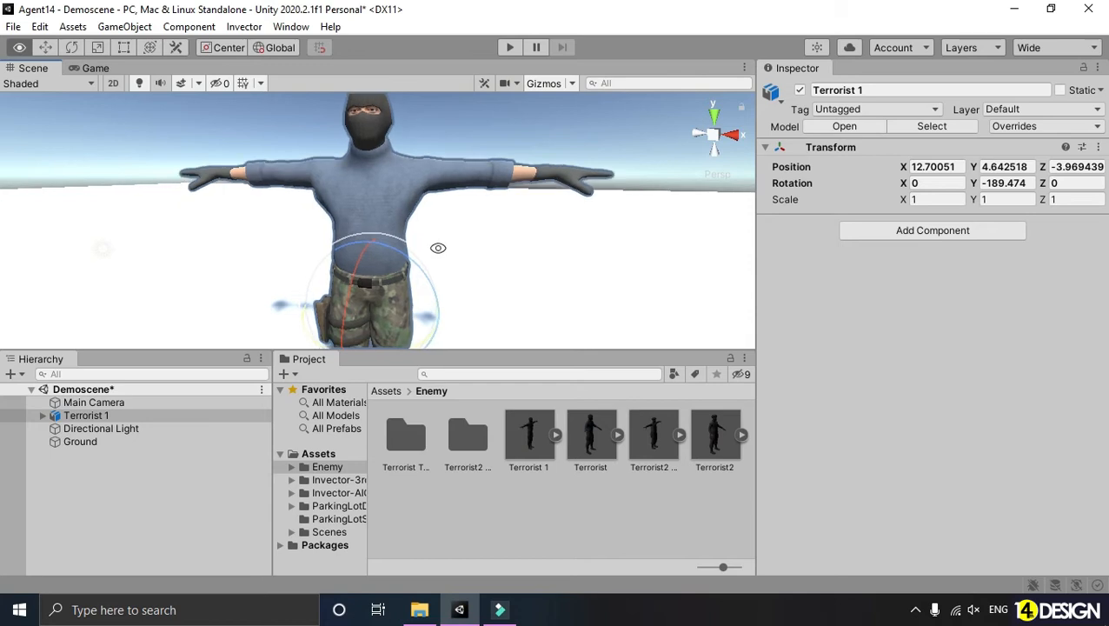
key(w)
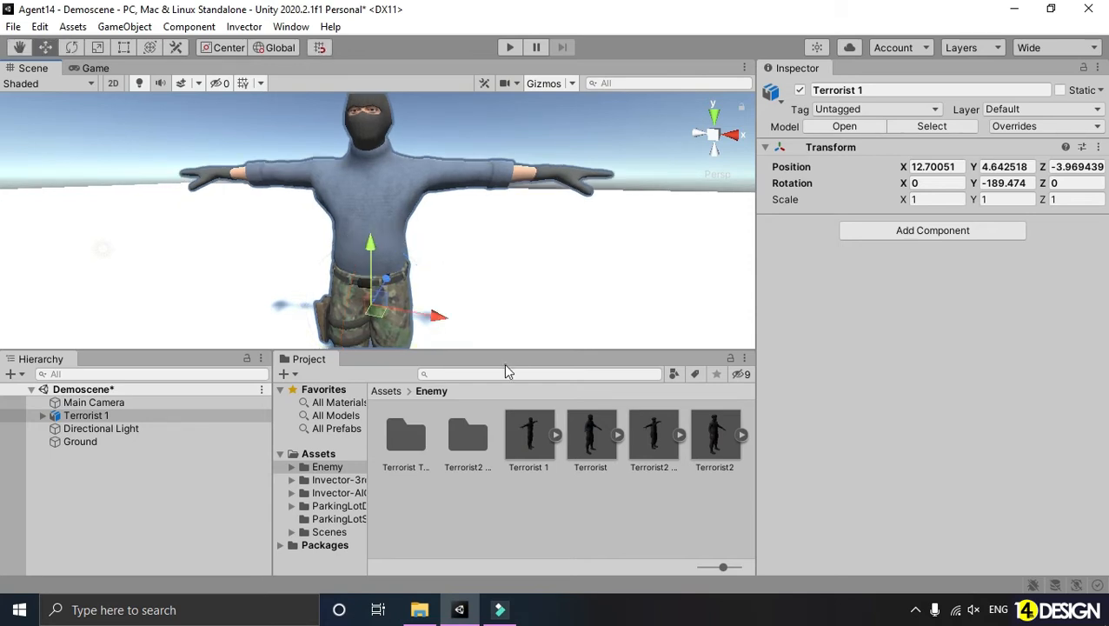
mouse_move(510, 352)
mouse_down()
mouse_move(509, 388)
mouse_move(513, 357)
mouse_up()
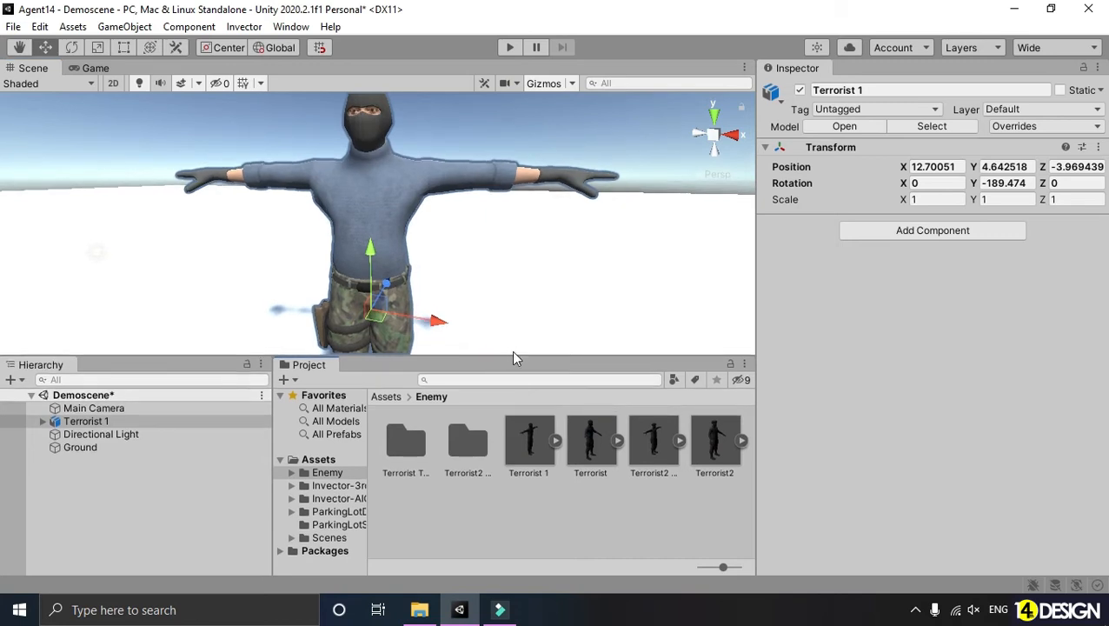
key(f)
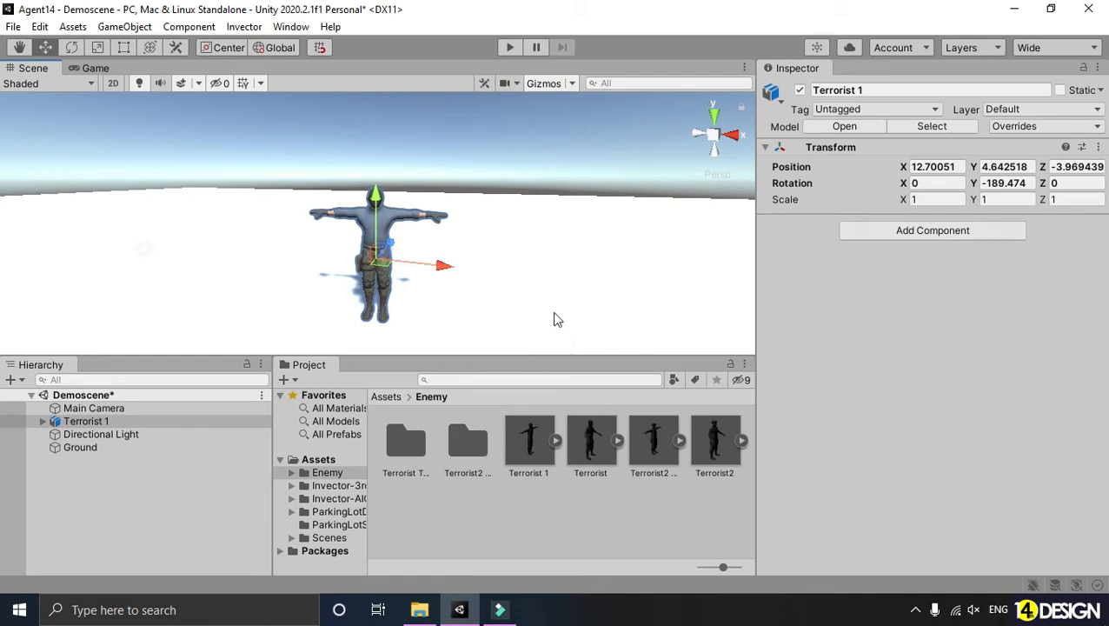
click(225, 47)
scroll(356, 242, up, 10)
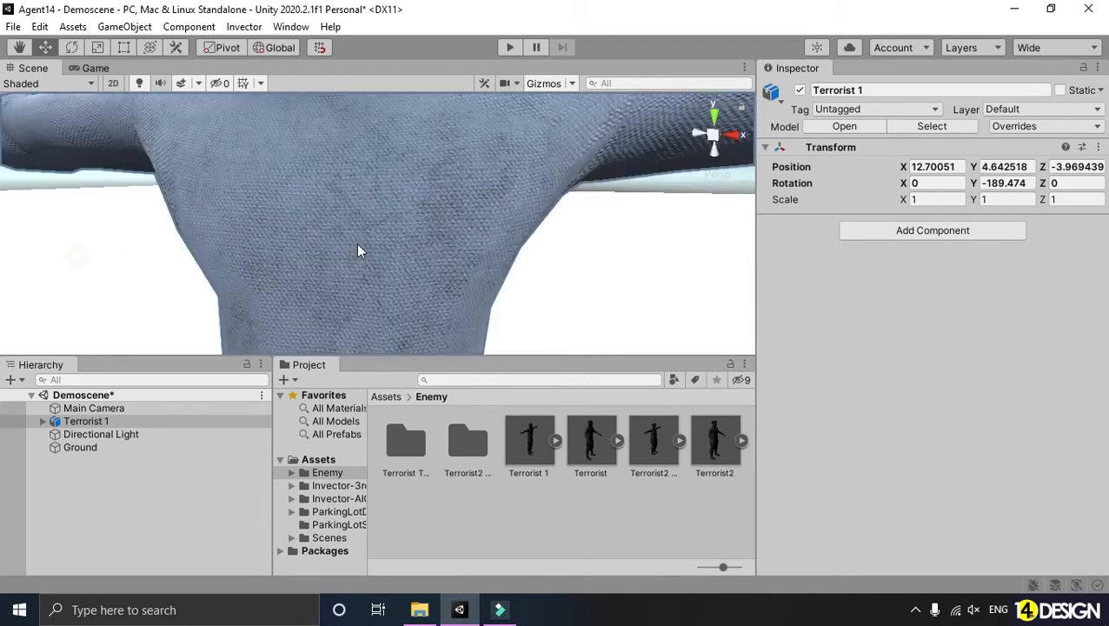
scroll(356, 243, down, 4)
alt+drag(312, 236, 791, 258)
key(f)
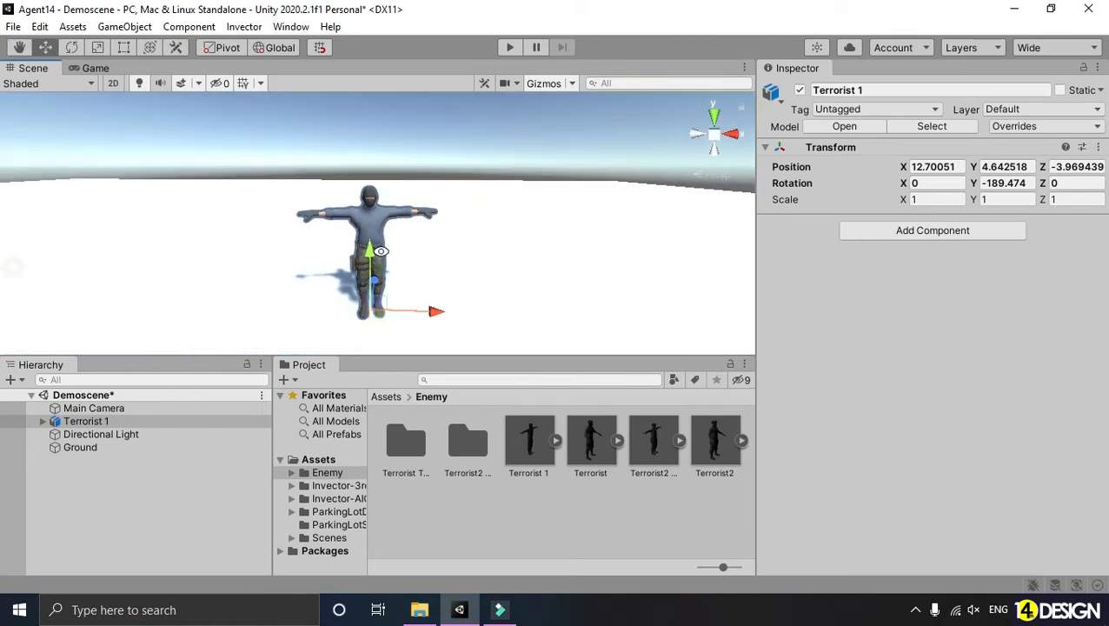
scroll(381, 251, up, 2)
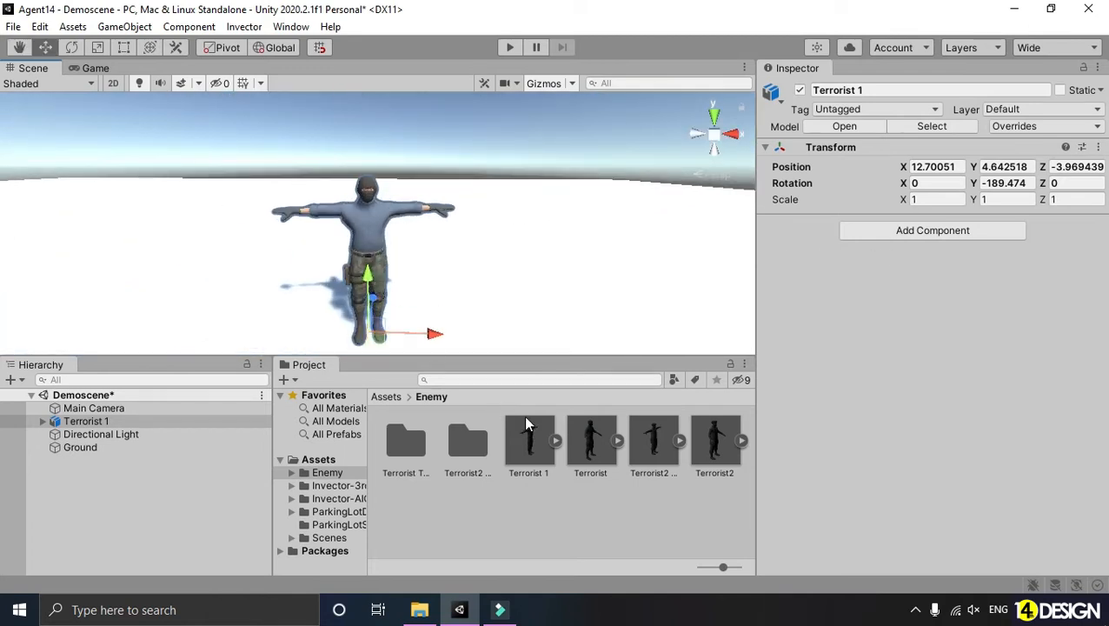
alt+drag(556, 340, 501, 325)
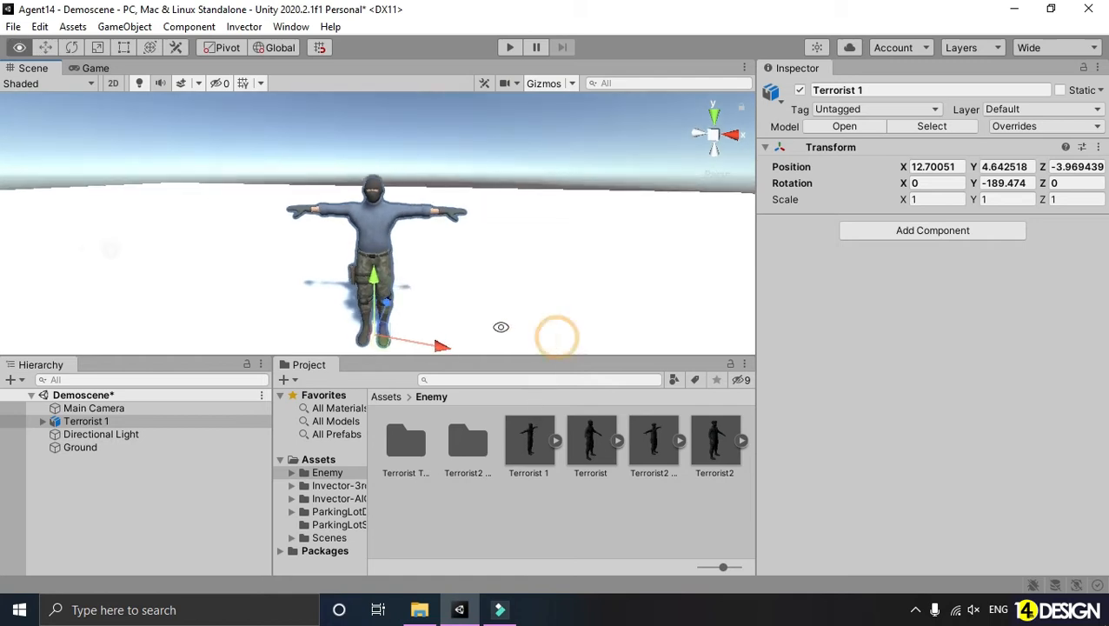
Delete the Terrorist 1 model from the scene.
click(541, 494)
click(374, 233)
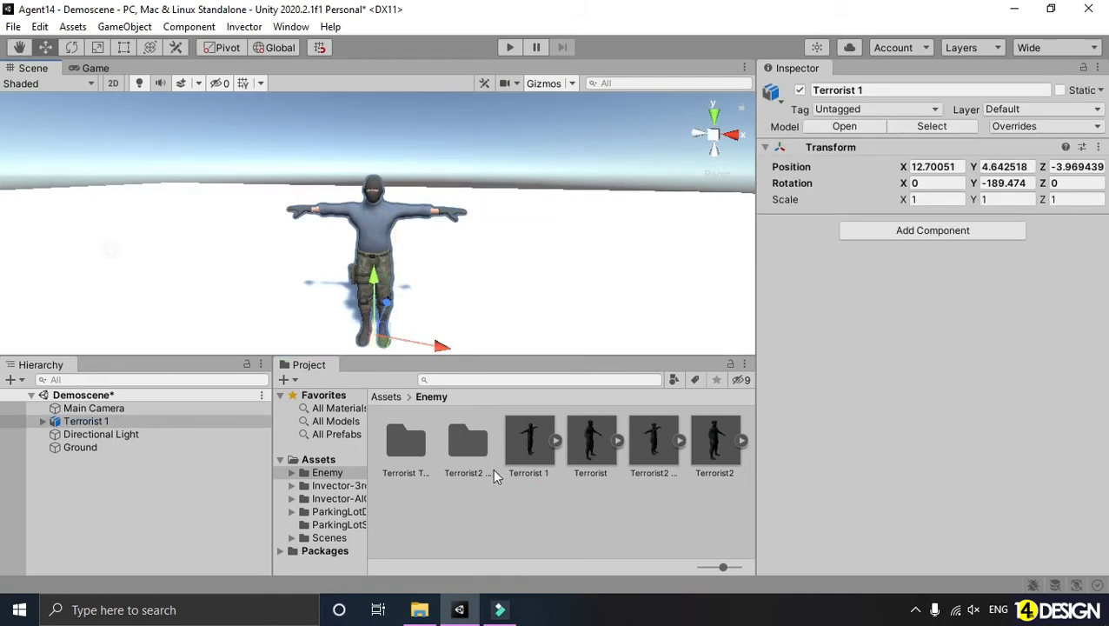
key(Delete)
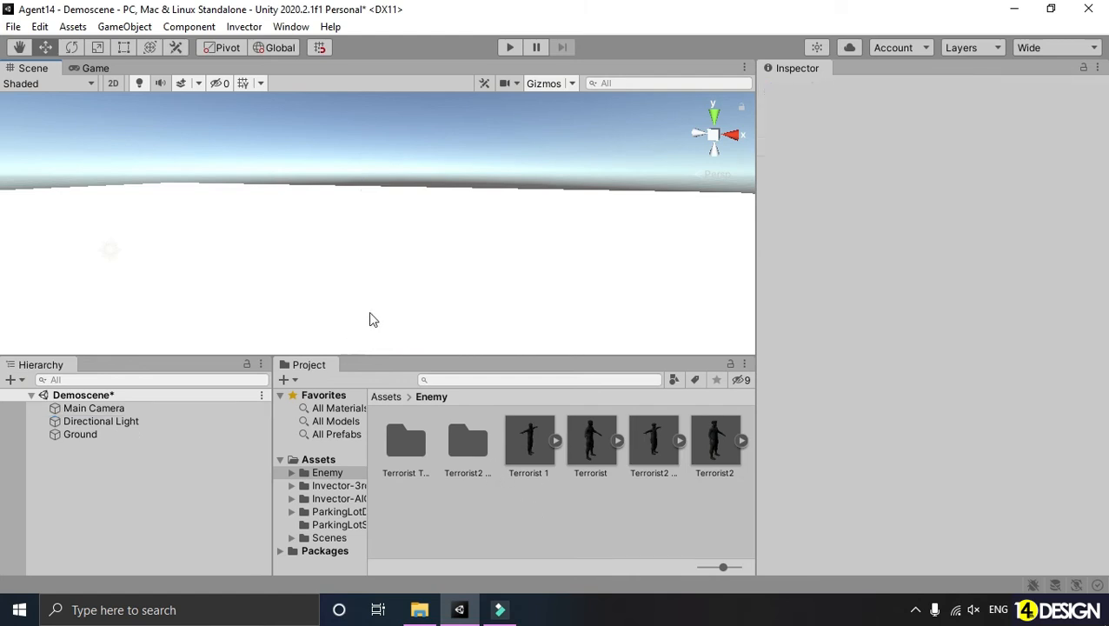
middle_drag(383, 319, 355, 286)
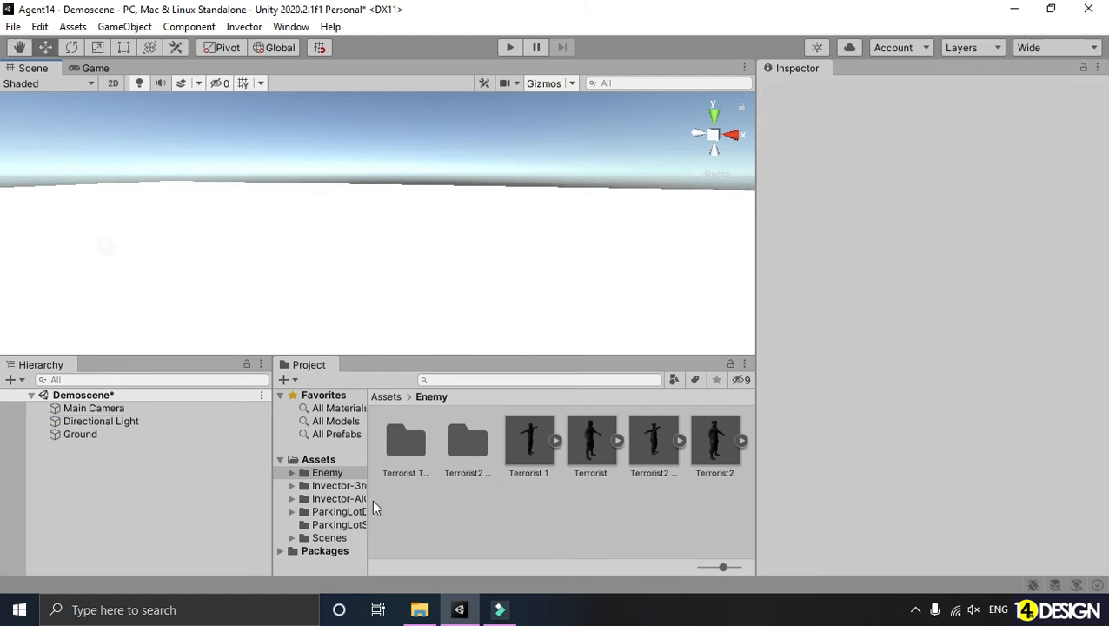
Widen the Project panel and view the Model import settings of the Terrorist 1 asset in the Enemy folder.
drag(273, 522, 199, 522)
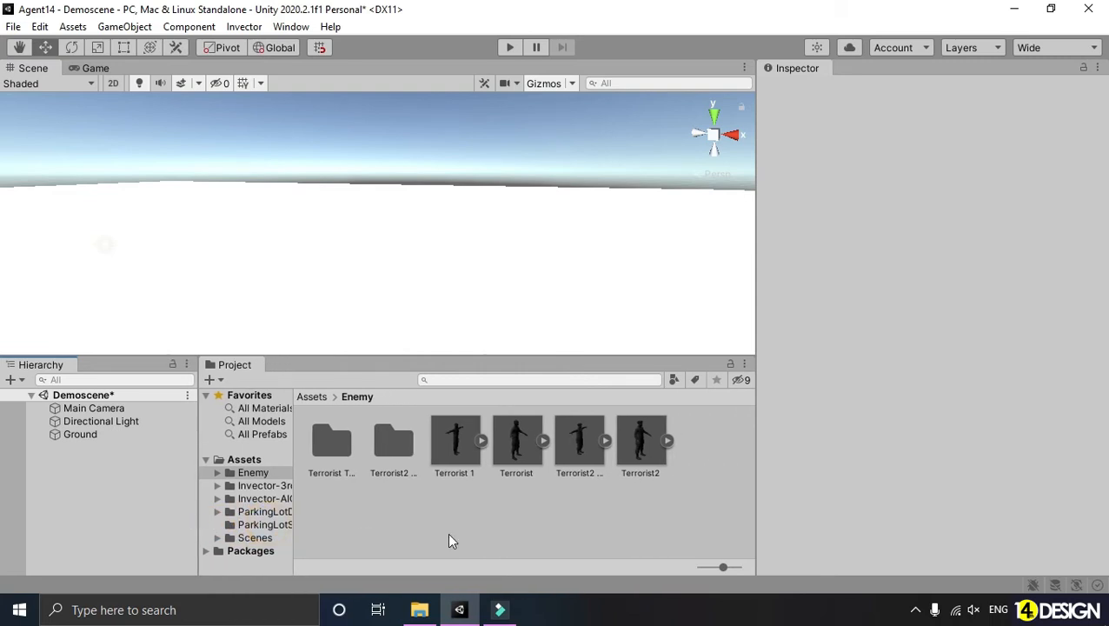
click(466, 471)
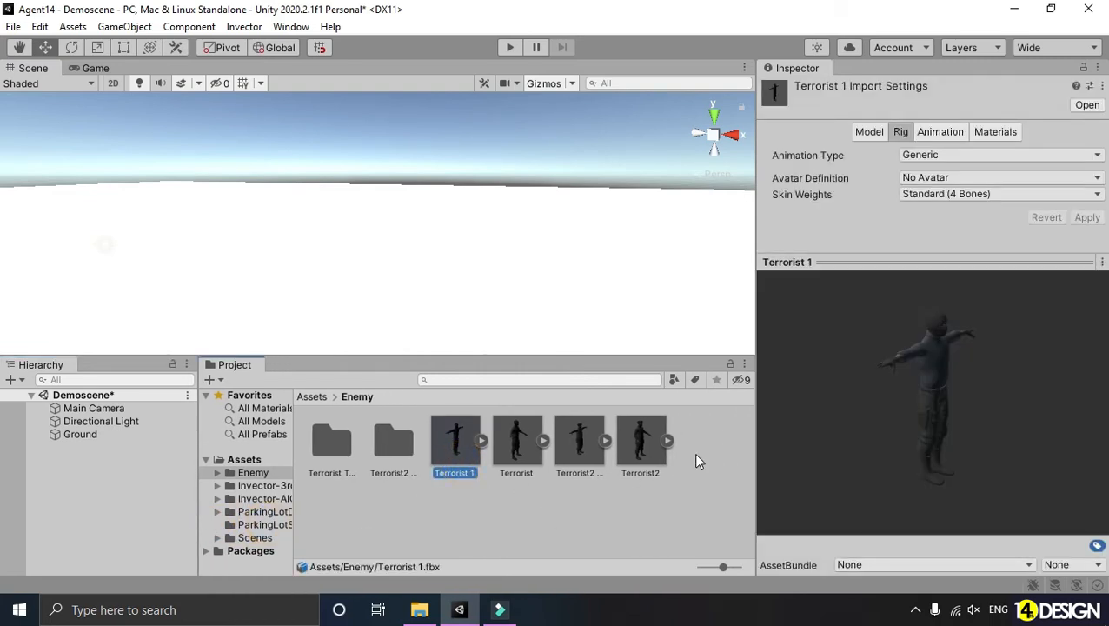
click(590, 519)
click(456, 443)
click(869, 133)
click(886, 261)
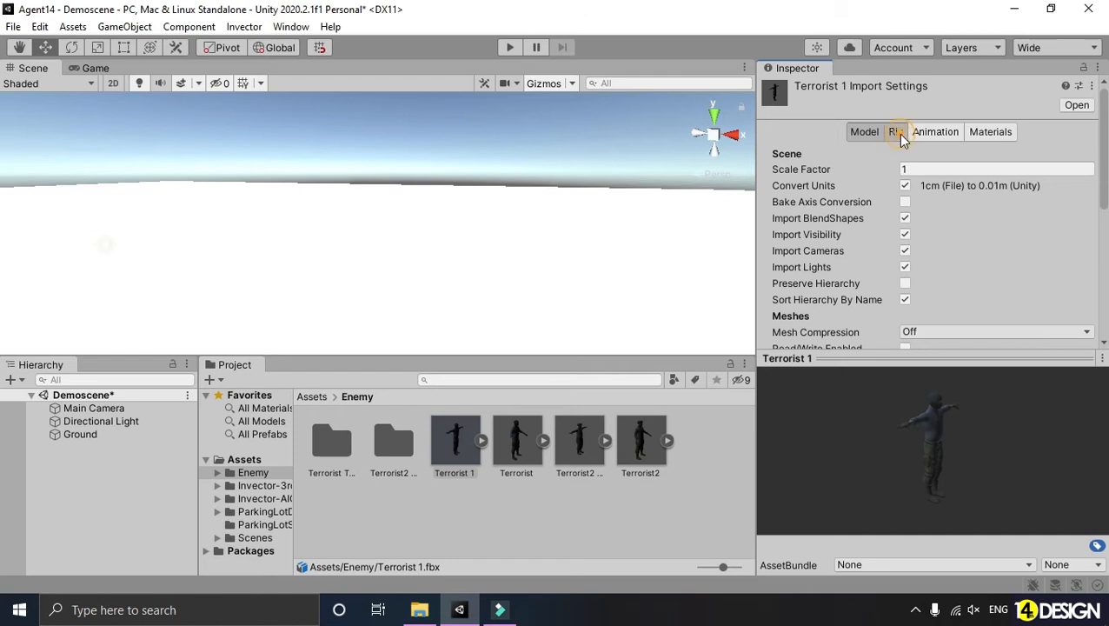
Set Terrorist 1's rig animation type to Humanoid, apply it, and turn the enlarged model preview to face front.
click(897, 133)
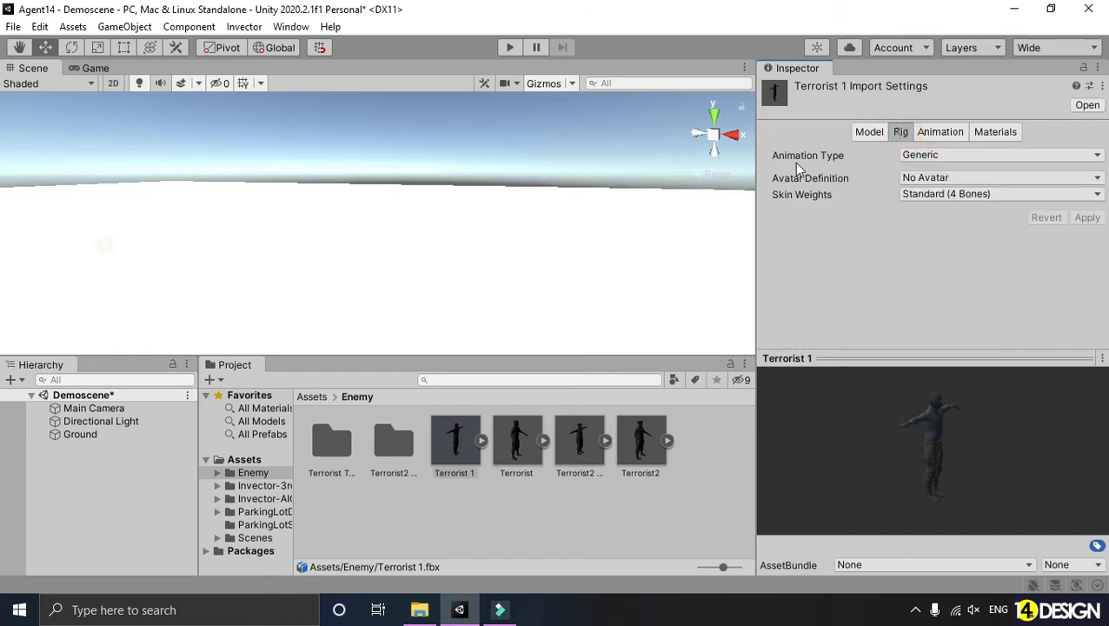
click(961, 157)
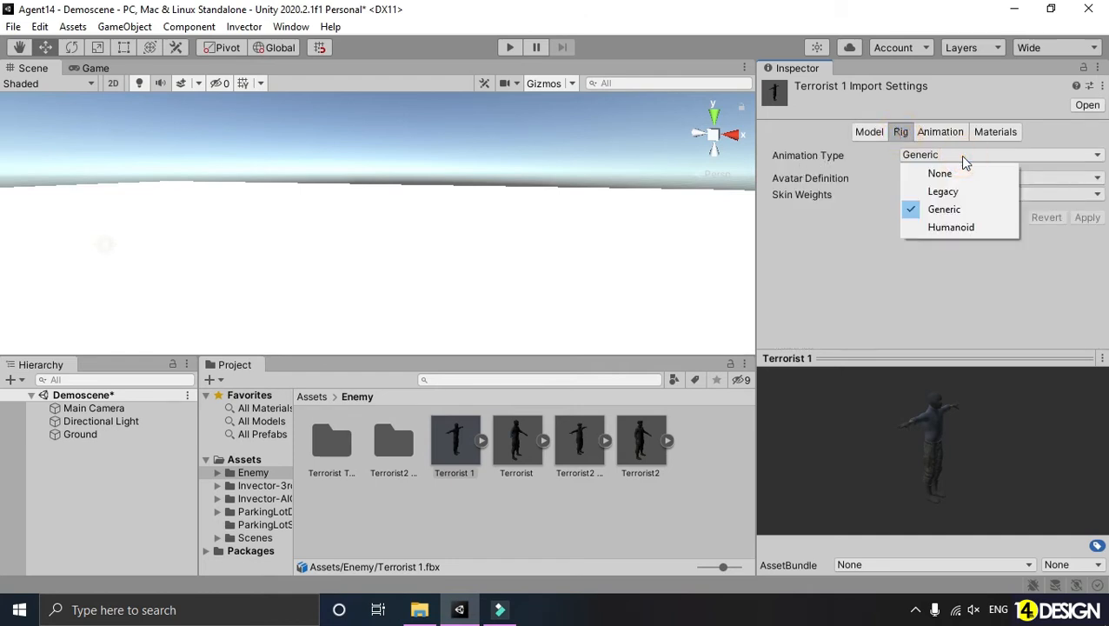
click(950, 229)
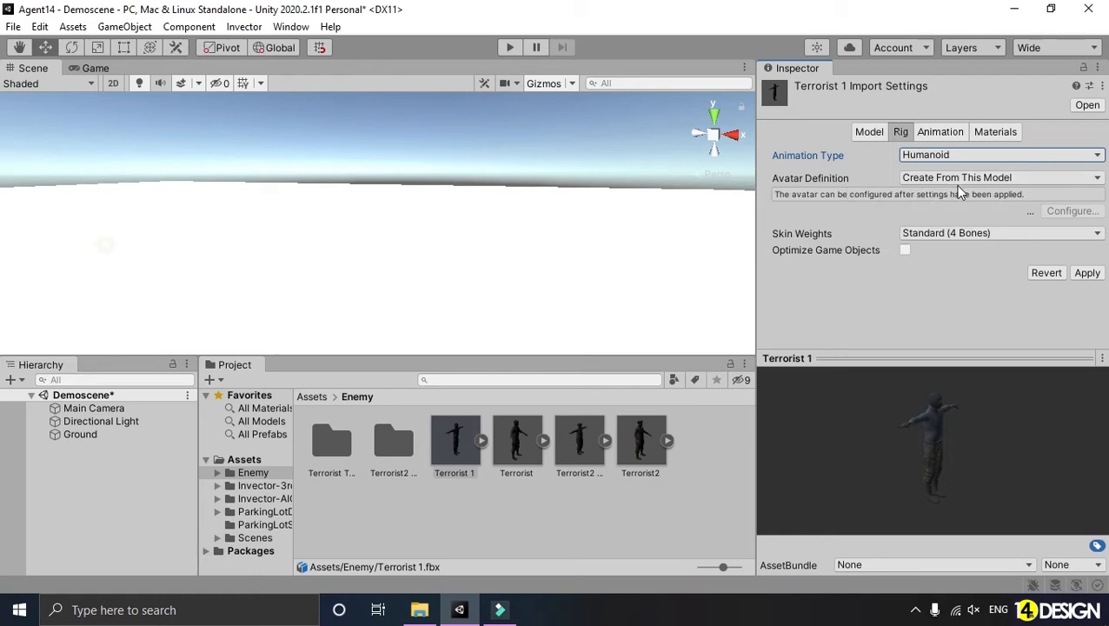
click(1099, 274)
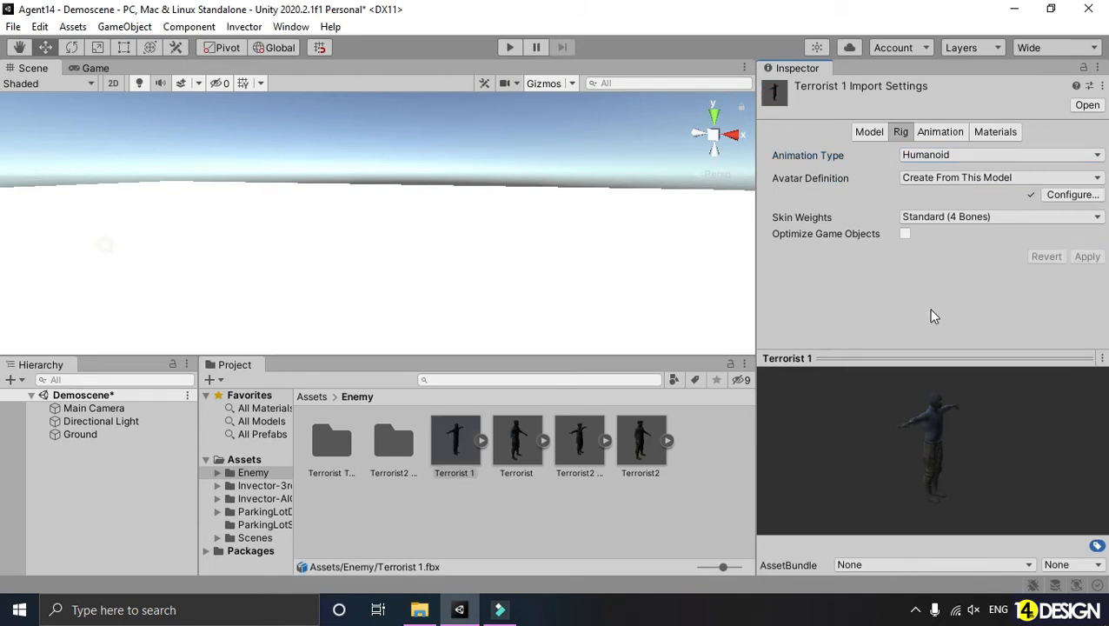
click(887, 357)
drag(928, 391, 829, 361)
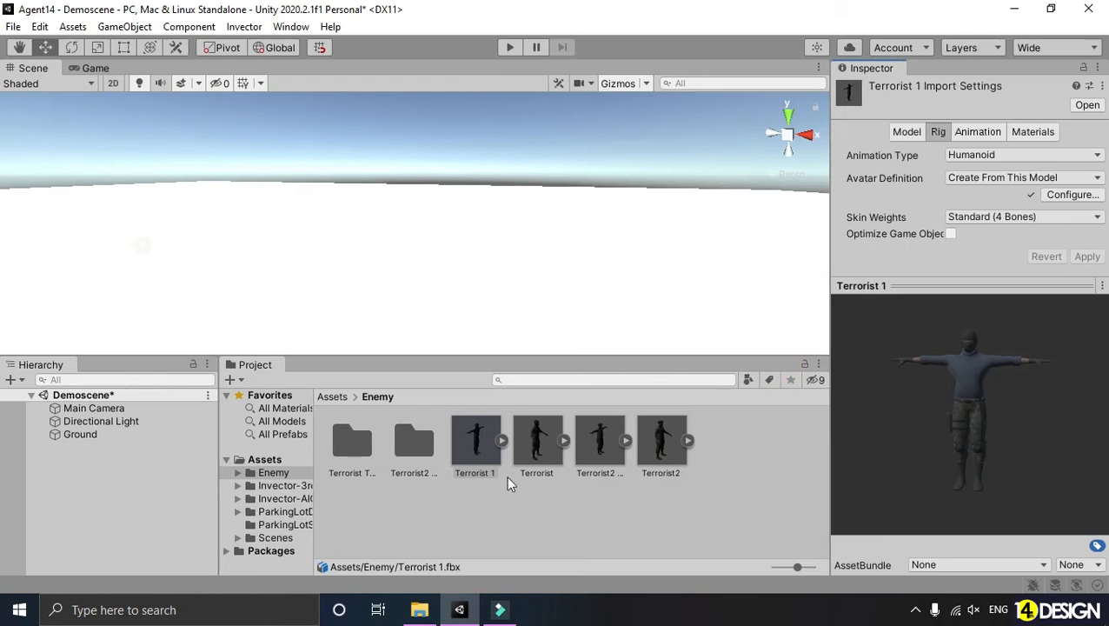
click(572, 519)
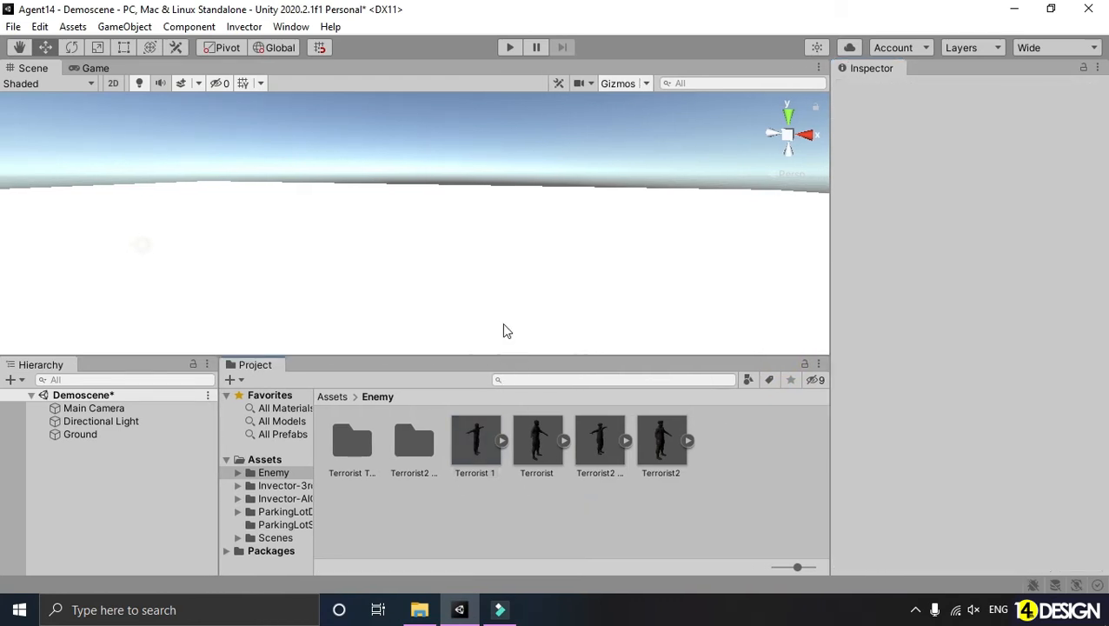
Start creating a new Invector FSM AI and assign the Terrorist 1 asset as its Character Model.
right_drag(510, 256, 487, 260)
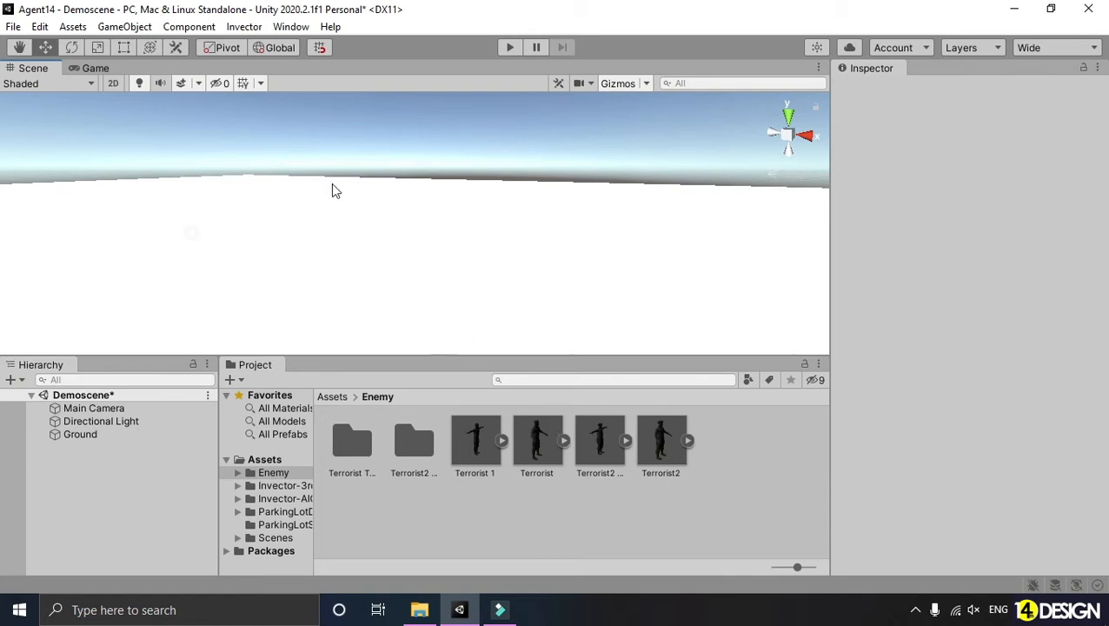
click(231, 28)
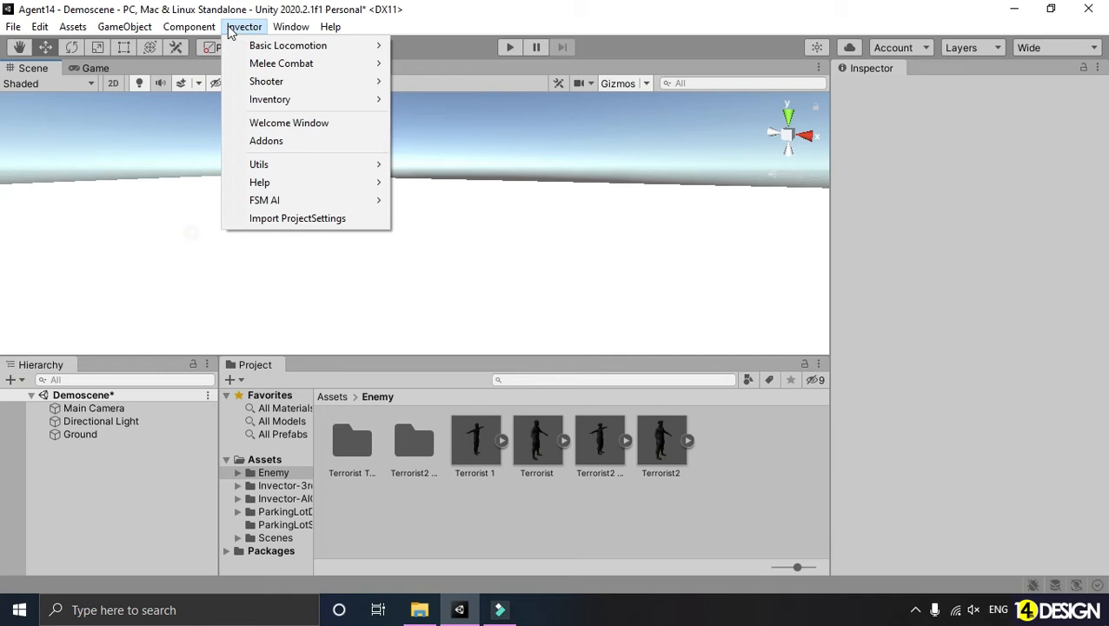
mouse_move(311, 205)
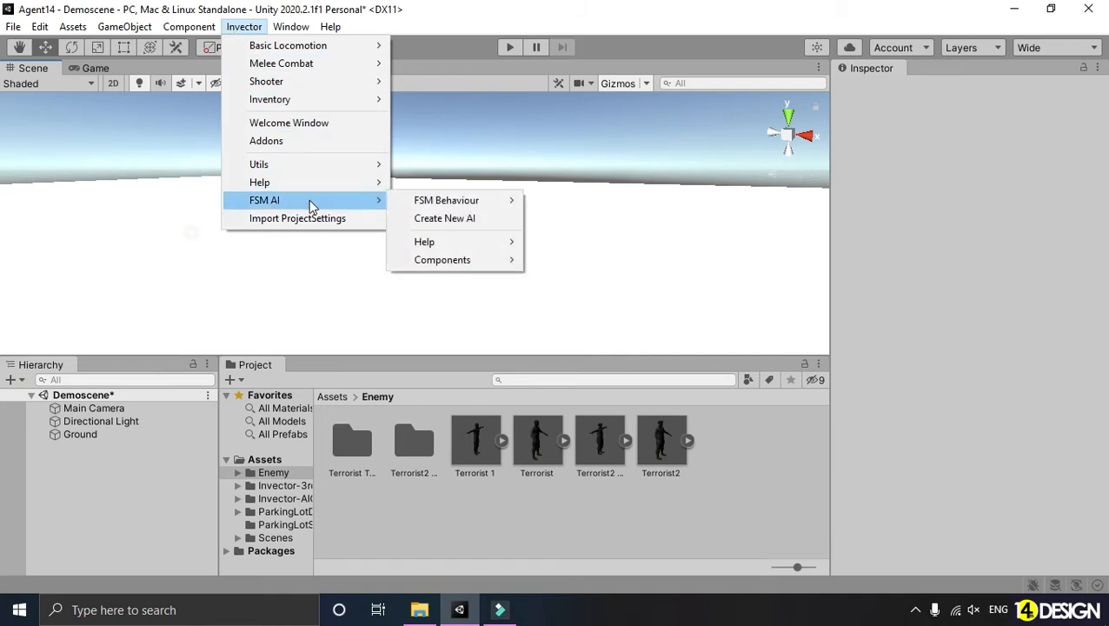
click(438, 220)
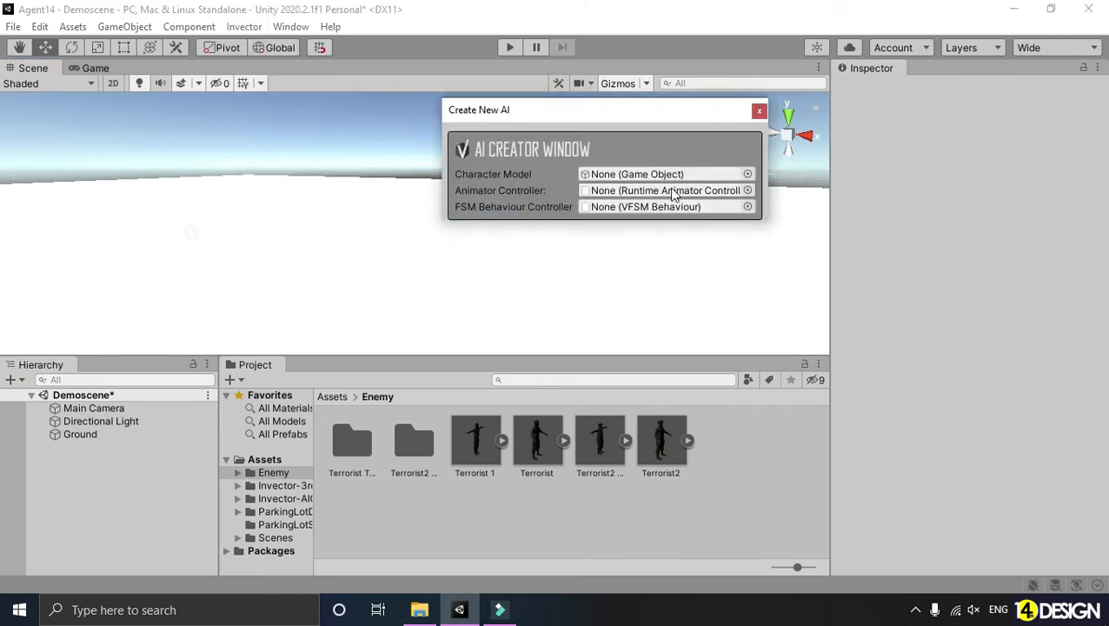
drag(596, 111, 650, 115)
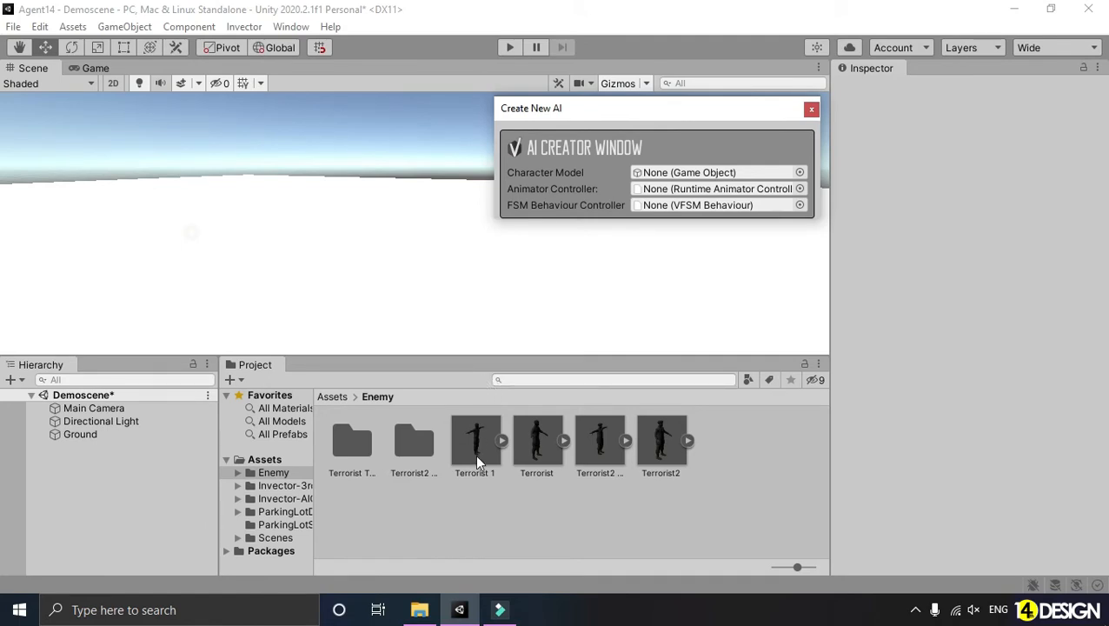
drag(474, 454, 722, 176)
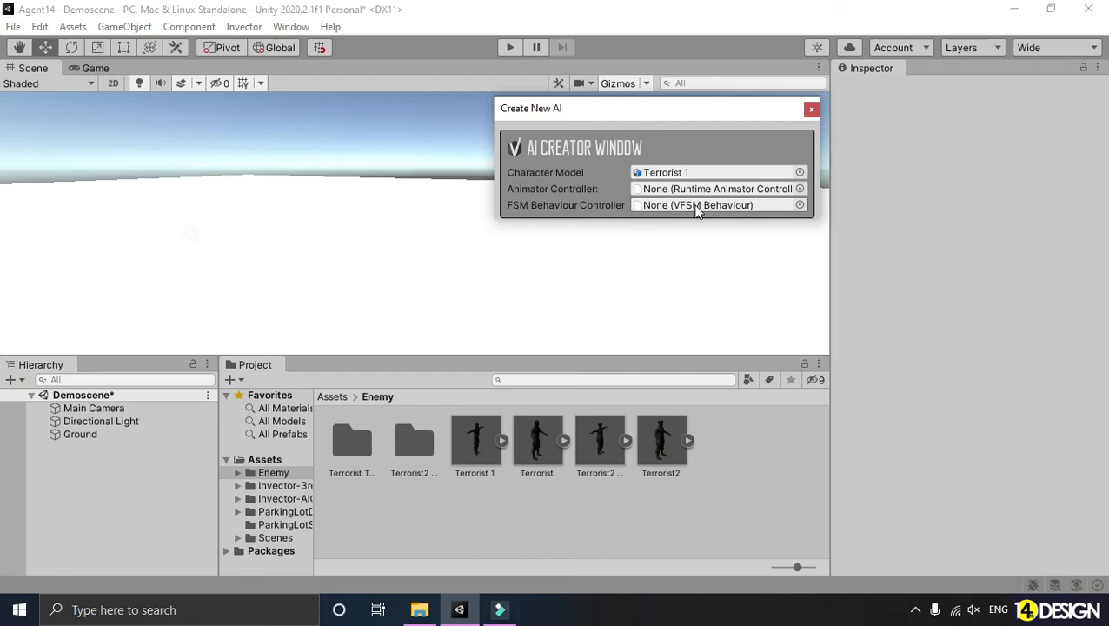
Assign Invector@BasicLocomotion as the new AI's Animator Controller.
click(799, 189)
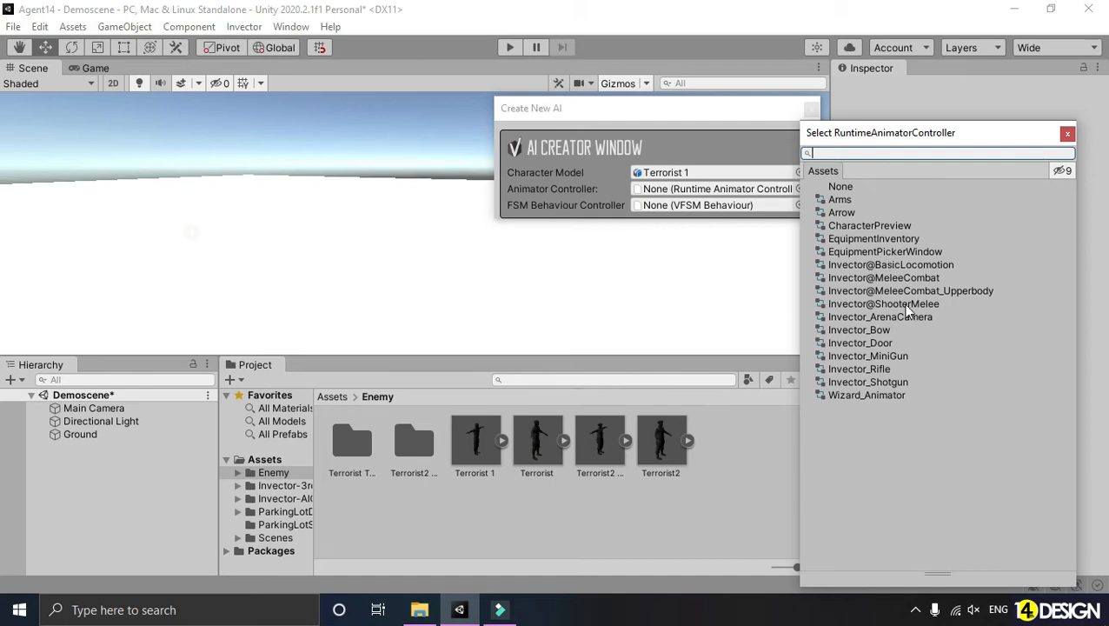
click(912, 266)
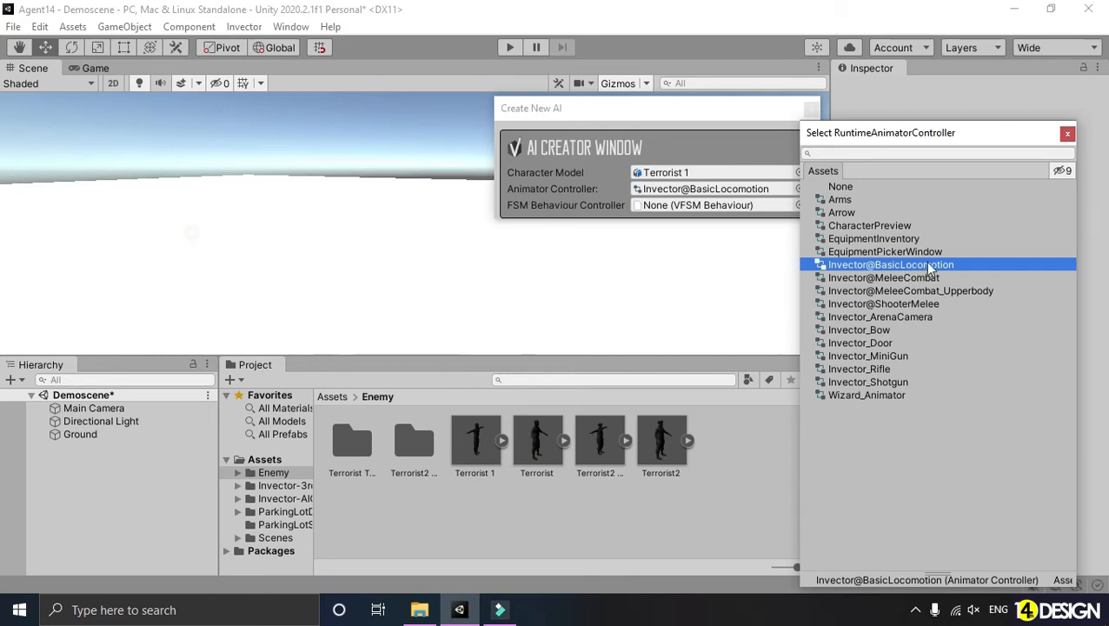
double_click(920, 264)
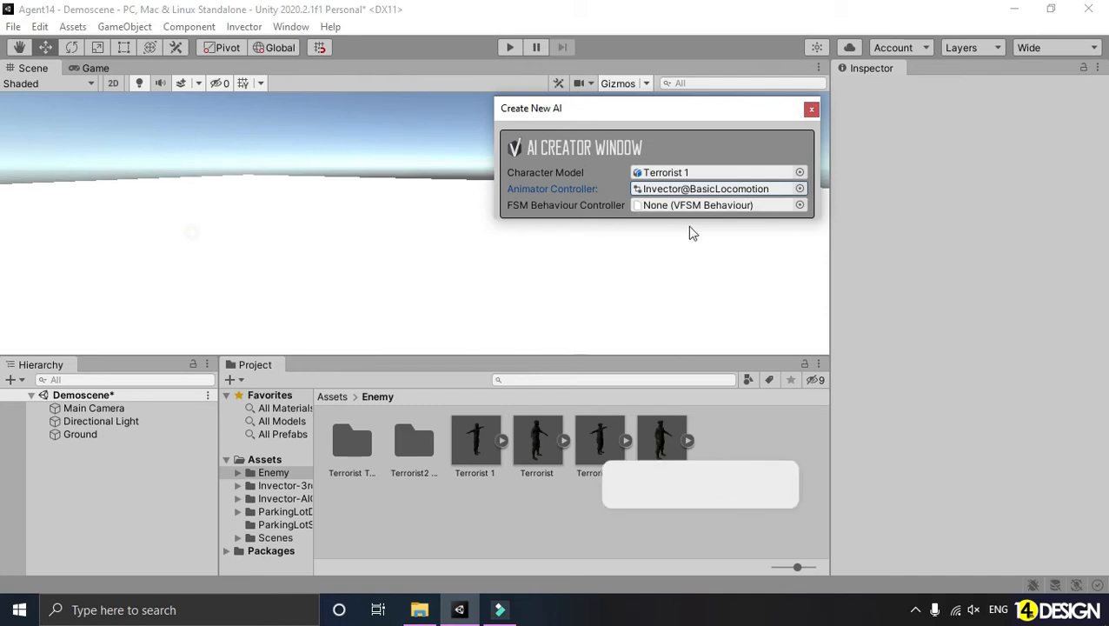
Assign FSM_CivilianSimple as the FSM Behaviour Controller and create the AI character.
click(799, 205)
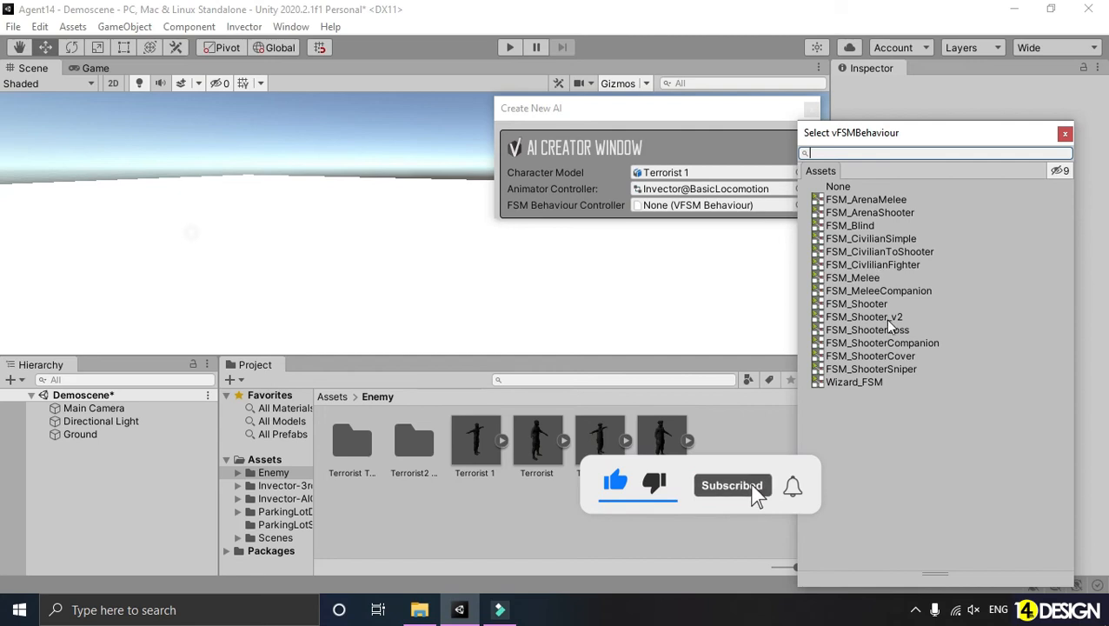
click(895, 247)
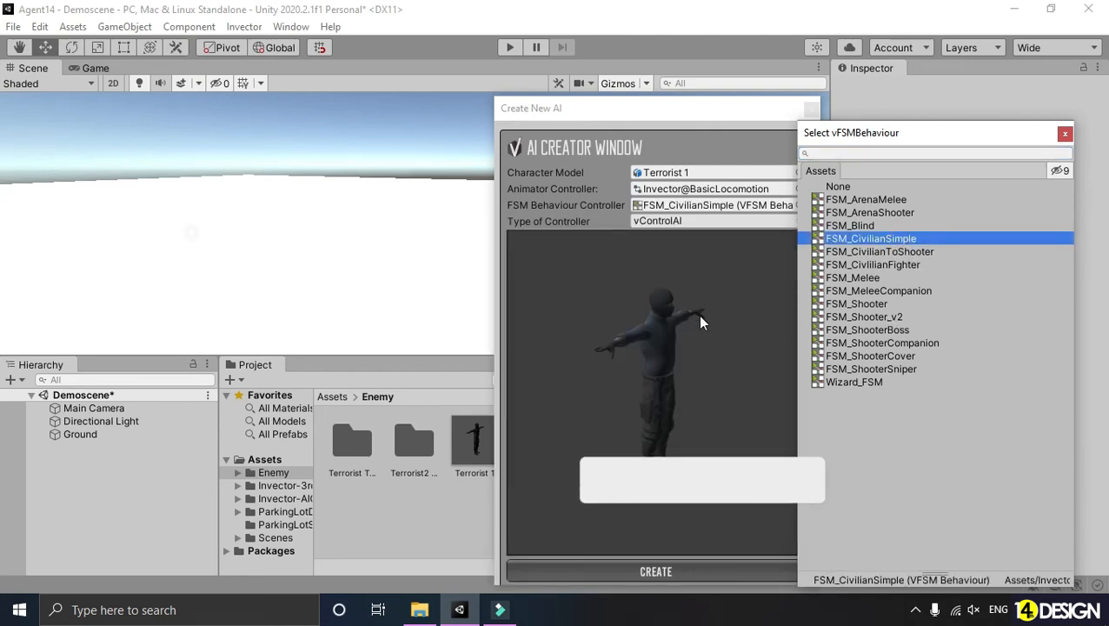
click(662, 359)
drag(662, 359, 523, 329)
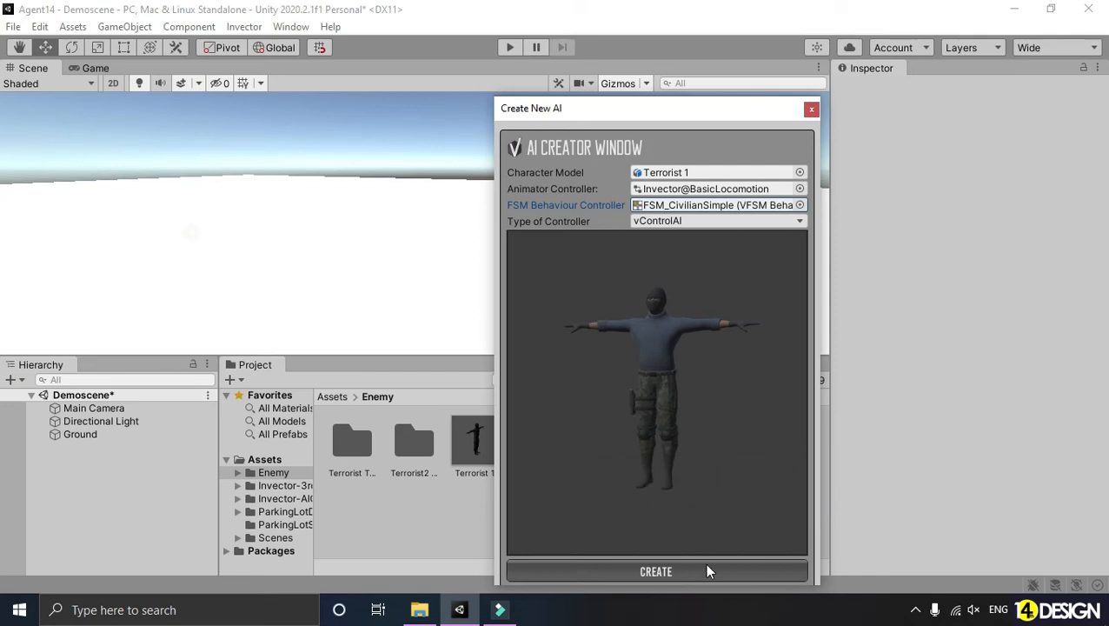
click(672, 571)
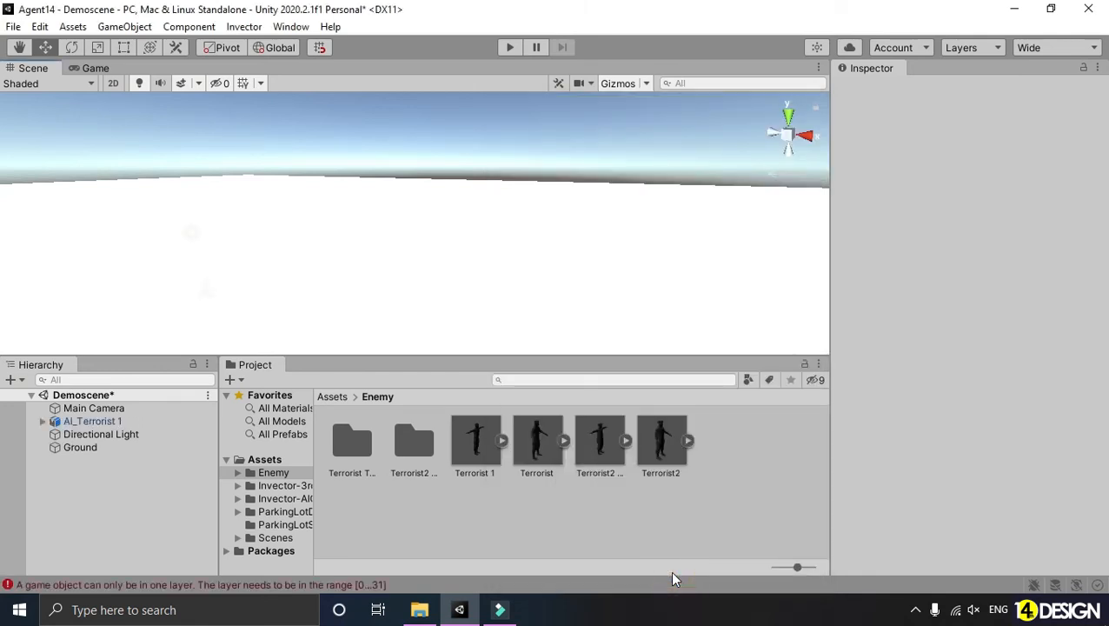
click(914, 609)
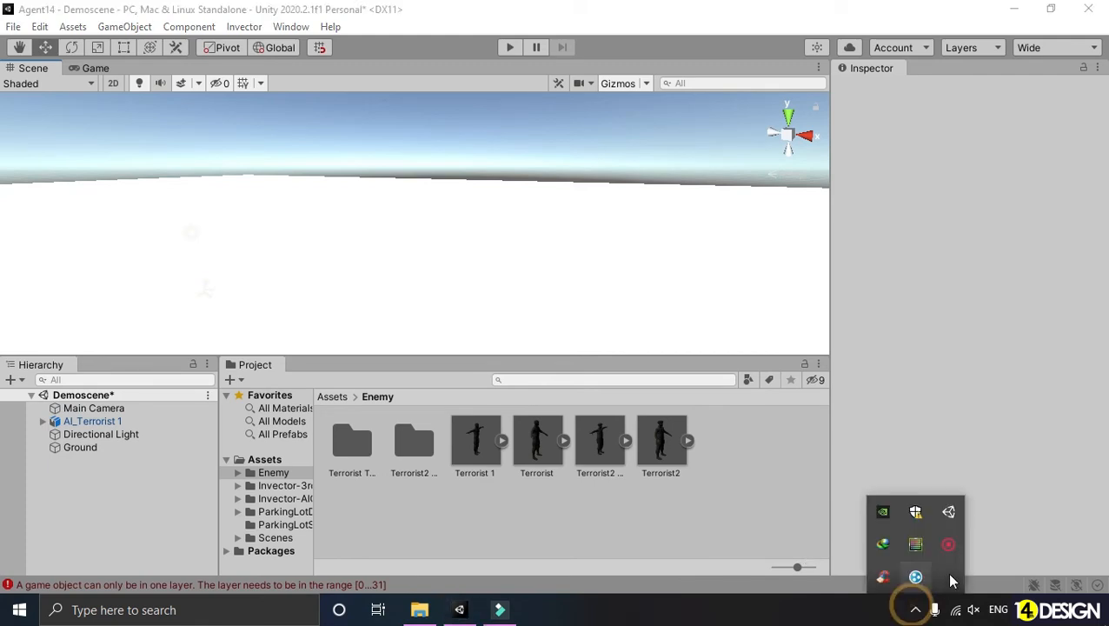
right_click(946, 544)
click(950, 553)
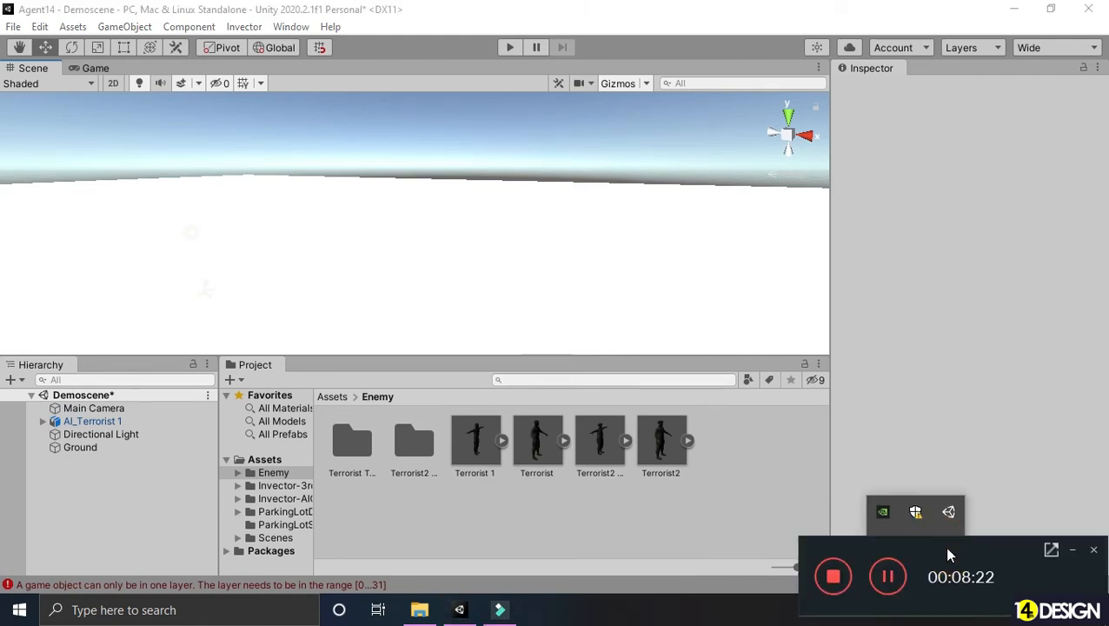
click(1072, 549)
Select AI_Terrorist 1 and raise it to a Y position of about 5.17 so it stands above the ground.
scroll(521, 251, up, 3)
middle_drag(521, 252, 564, 235)
scroll(566, 239, down, 2)
alt+drag(528, 221, 321, 238)
middle_drag(359, 235, 430, 222)
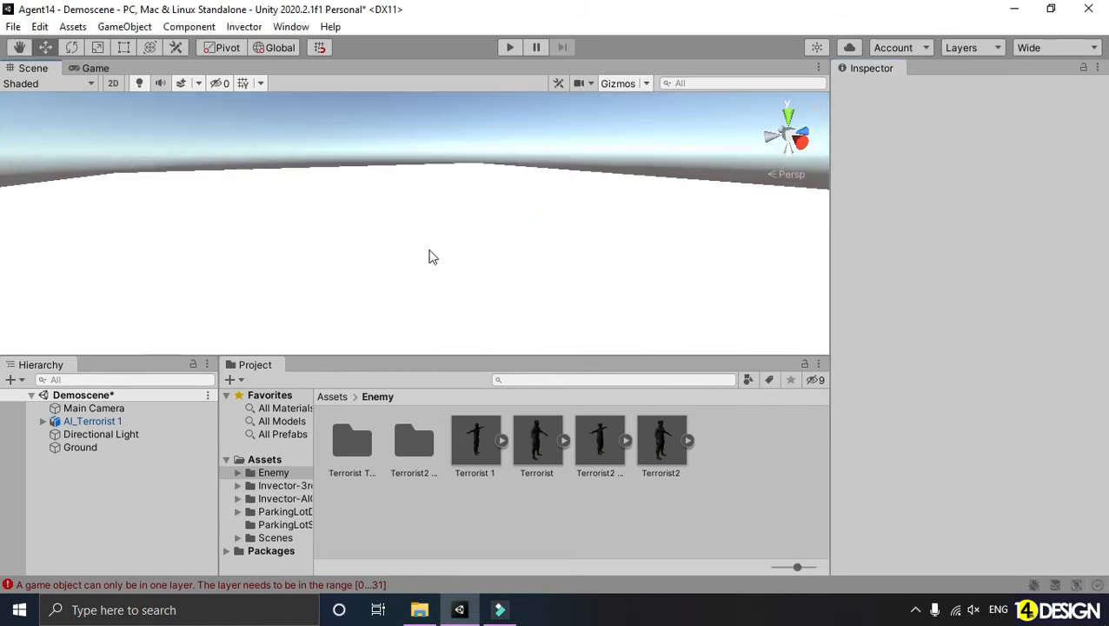
click(168, 419)
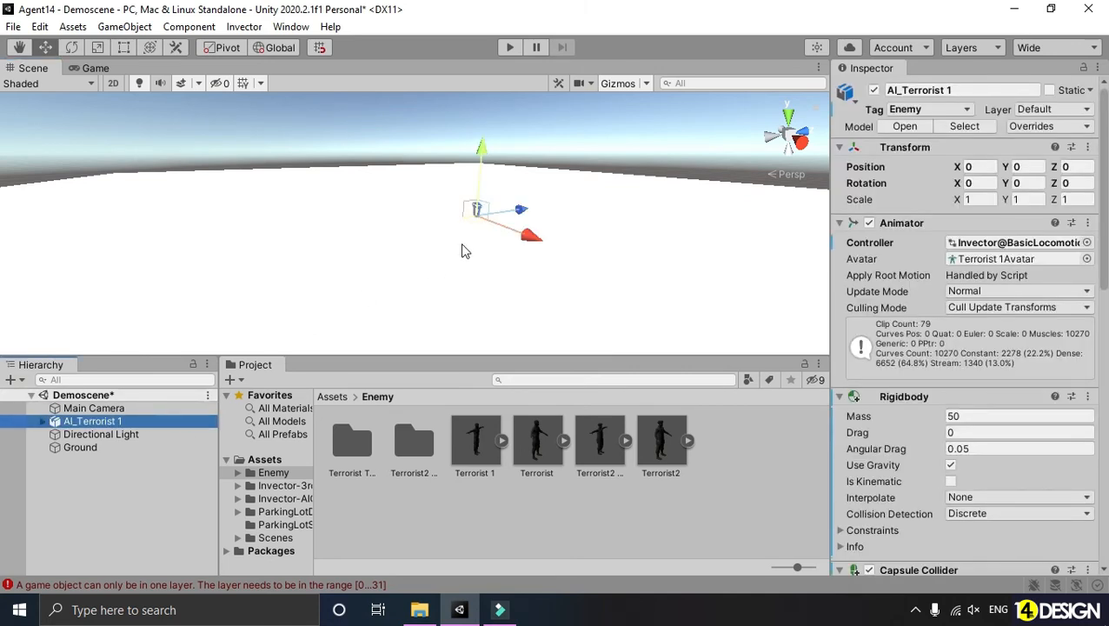
key(f)
scroll(487, 188, down, 15)
scroll(453, 221, down, 3)
scroll(445, 203, up, 6)
drag(414, 175, 412, 90)
scroll(445, 191, up, 3)
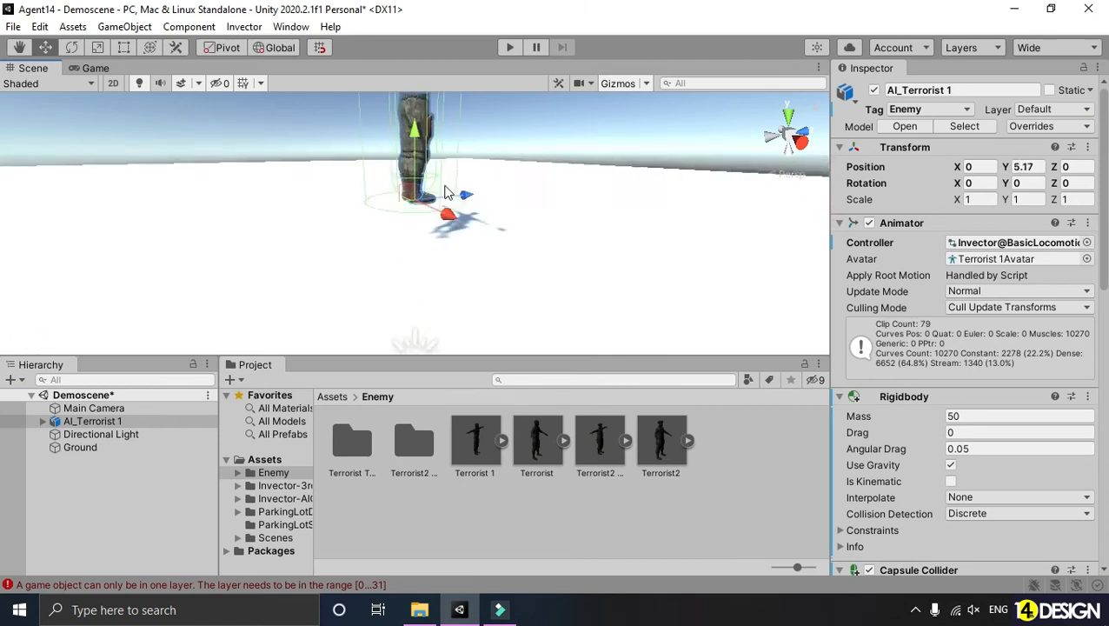
Rotate AI_Terrorist 1 about its vertical axis to about 147.5 degrees.
scroll(445, 193, down, 3)
mouse_move(445, 192)
alt+mouse_down()
mouse_move(277, 201)
mouse_move(310, 194)
mouse_move(376, 217)
mouse_move(832, 220)
alt+mouse_up()
alt+drag(436, 227, 660, 230)
key(e)
drag(438, 257, 52, 221)
key(f)
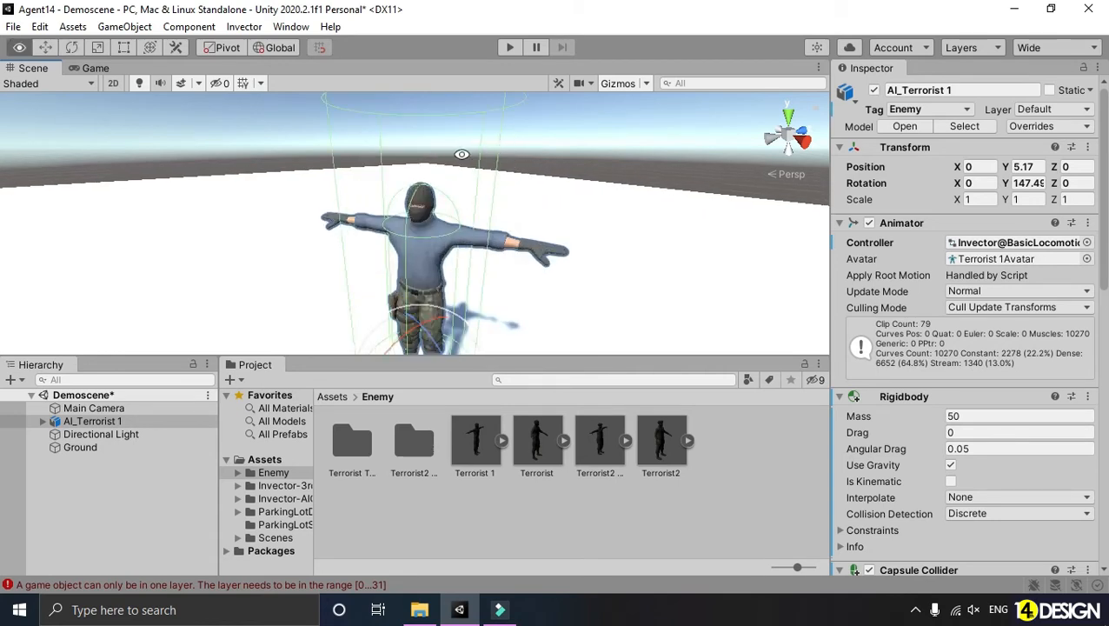
Switch to the Move tool, select the Ground plane and locate the material assigned in its Mesh Renderer.
alt+drag(510, 133, 544, 140)
scroll(530, 143, down, 4)
key(w)
middle_drag(513, 184, 529, 230)
click(532, 232)
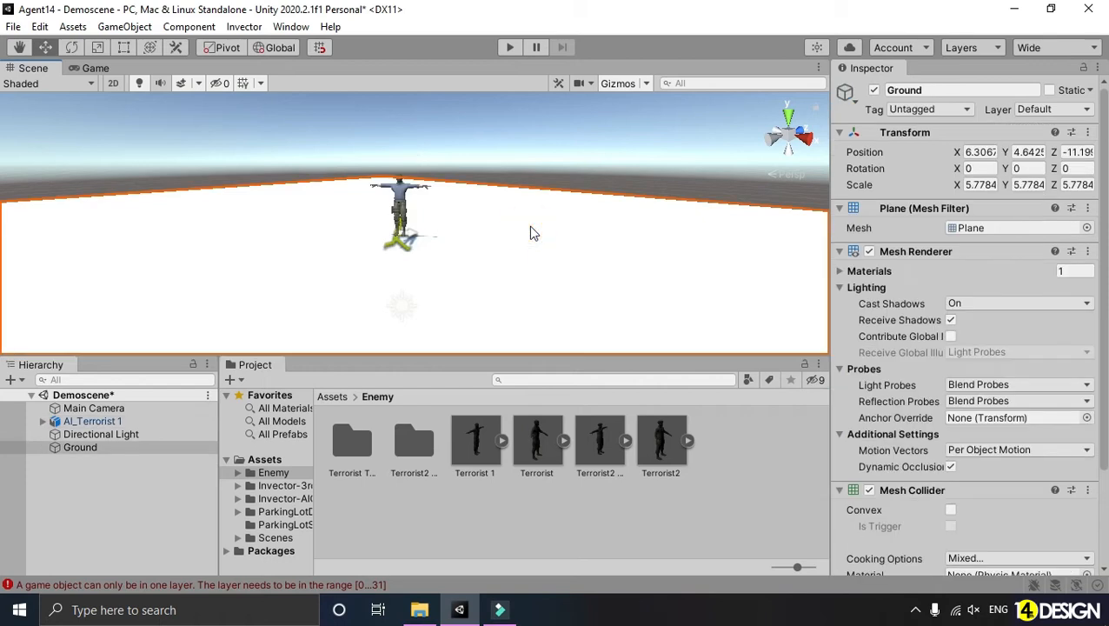
scroll(943, 320, down, 3)
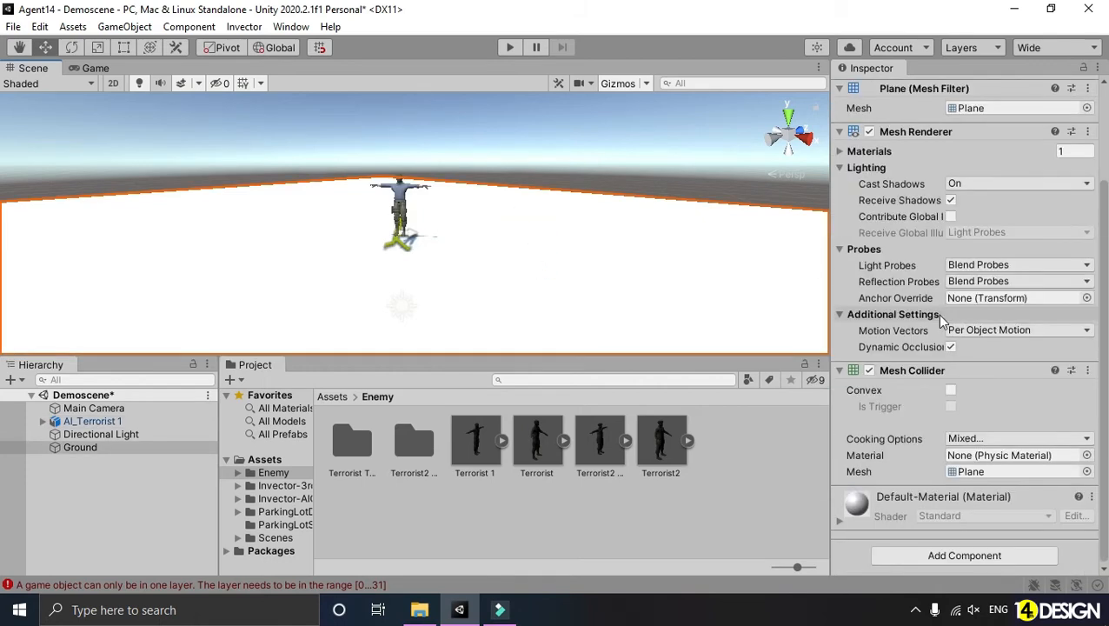
click(839, 151)
click(990, 171)
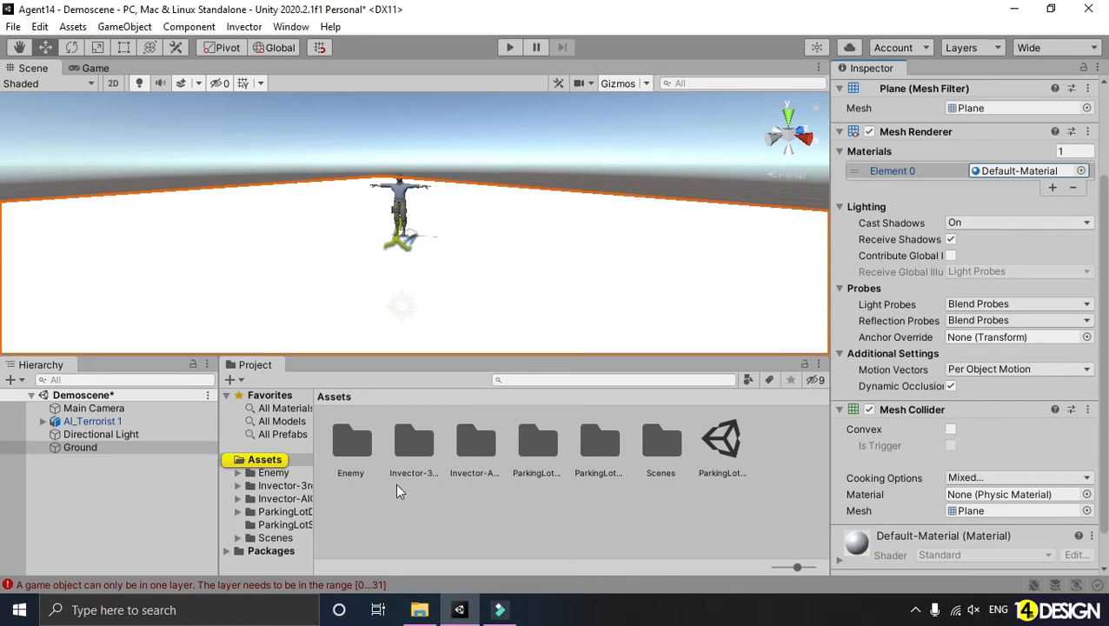
Create a new material named Ground in the project's Assets folder.
click(465, 520)
right_click(465, 519)
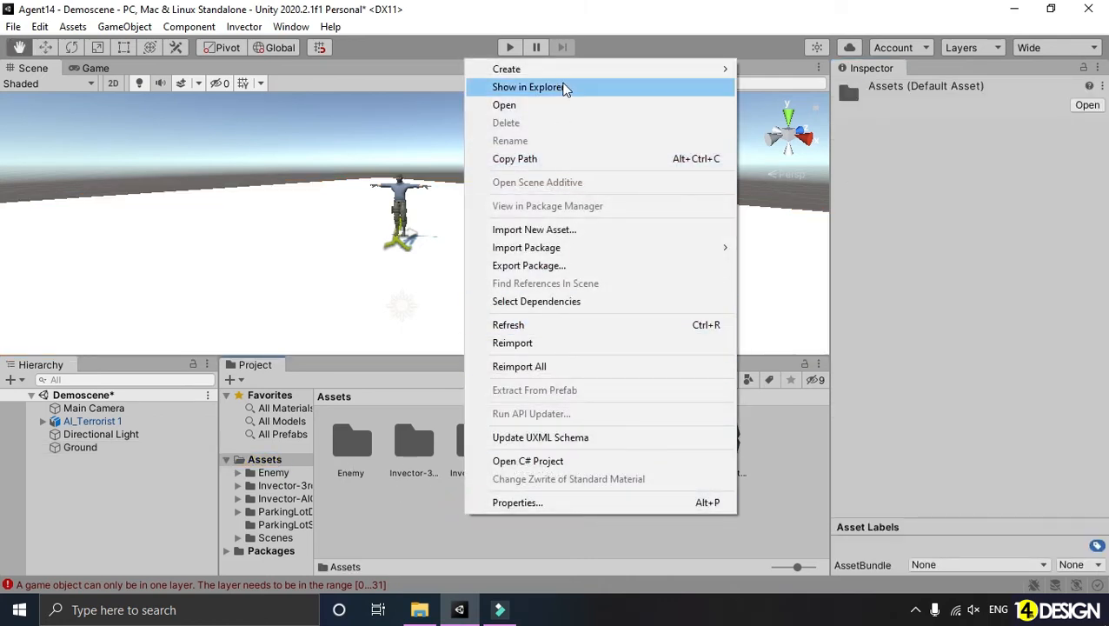
mouse_move(566, 72)
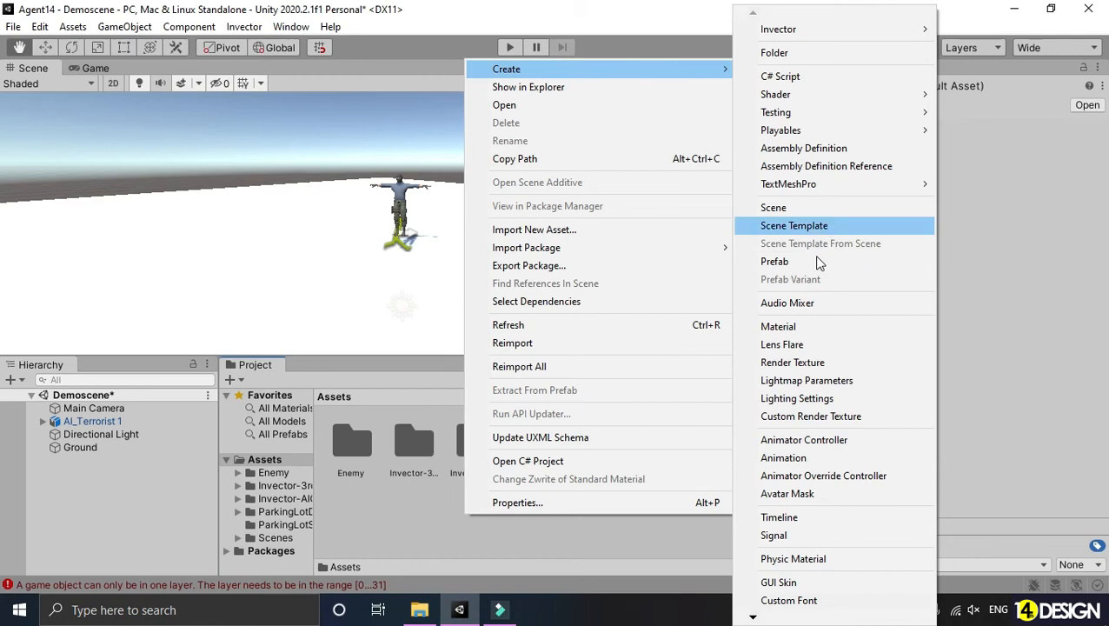
click(806, 330)
text(Ground)
key(Return)
Apply the Ground material to the Ground plane and select the plane to check its assigned material.
drag(723, 450, 654, 280)
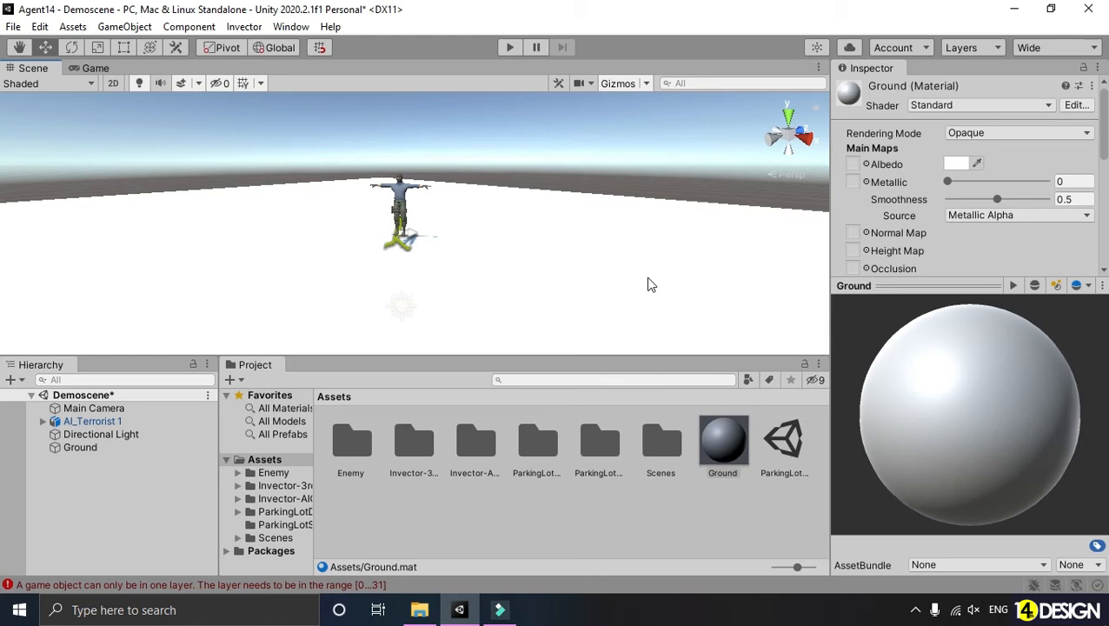
click(143, 422)
drag(715, 456, 1002, 395)
click(470, 315)
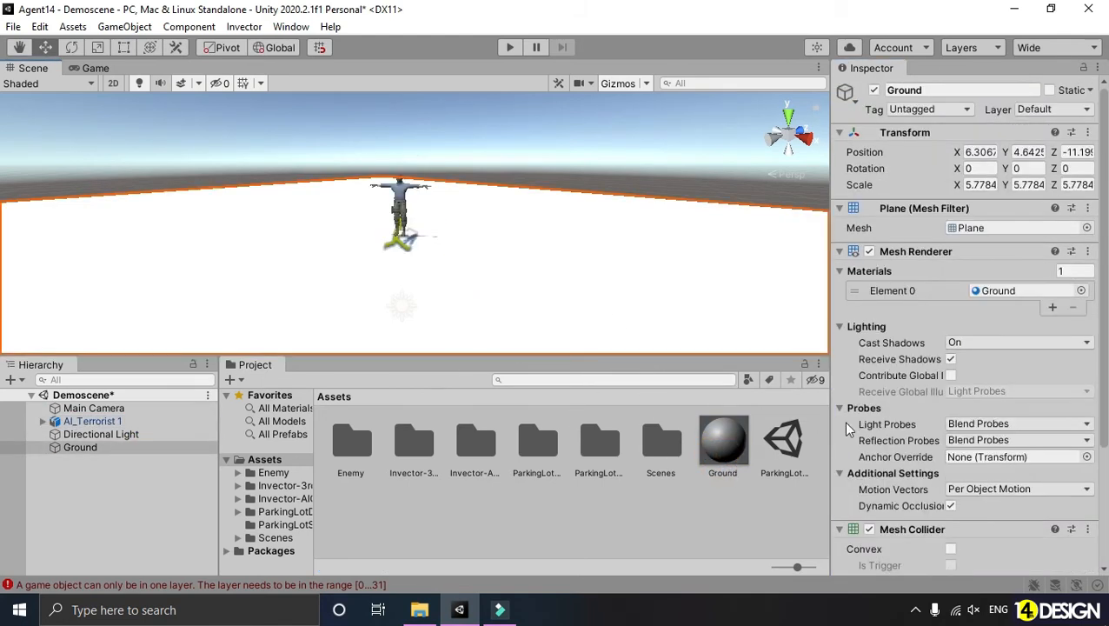
Set the Ground material's Albedo colour to dark grey 252222 and reduce its Smoothness to near zero.
click(1008, 290)
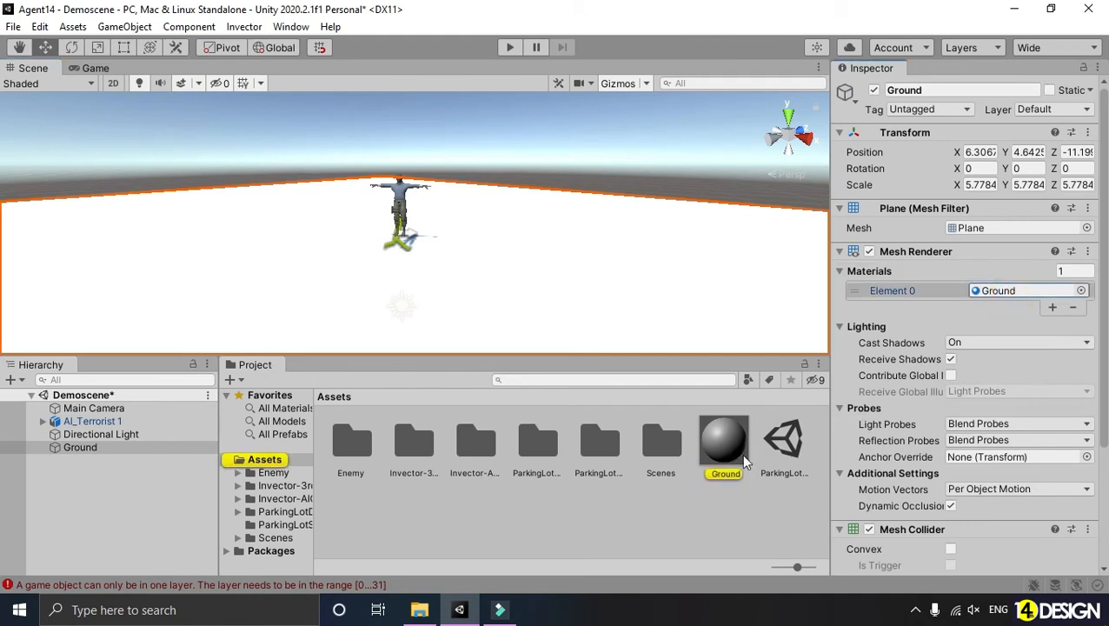
double_click(1008, 290)
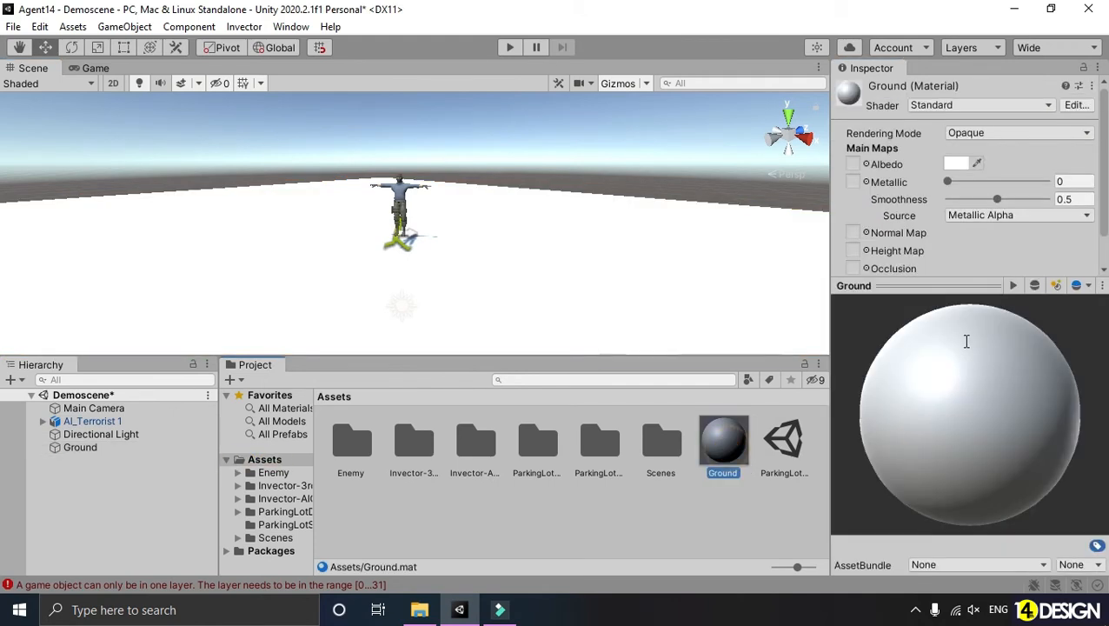
click(955, 164)
drag(977, 302, 972, 328)
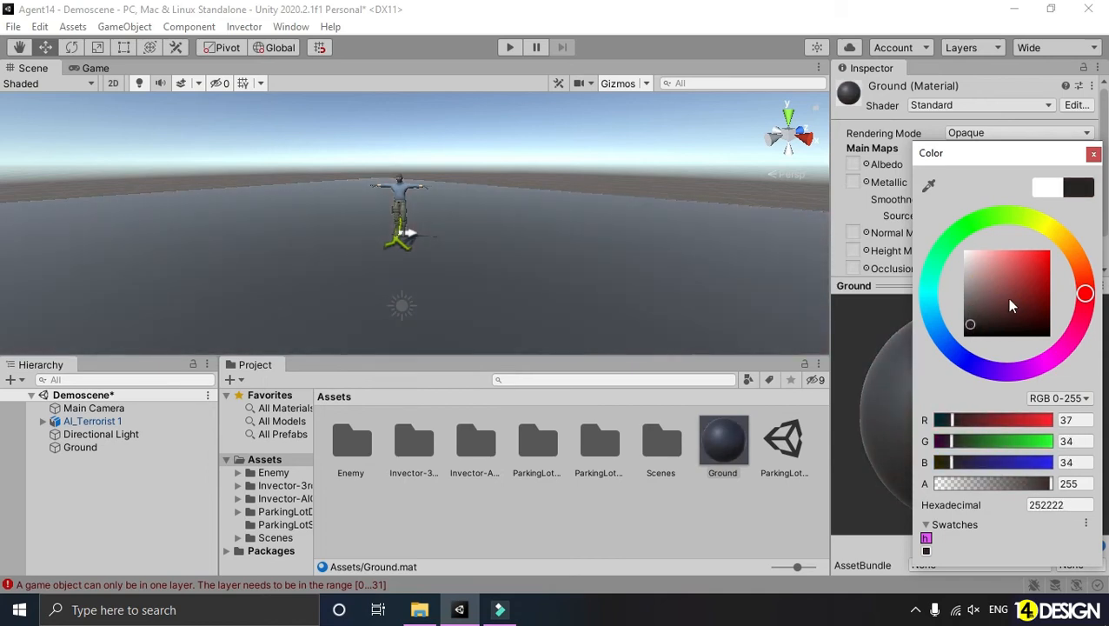
click(1092, 155)
drag(1002, 201, 951, 209)
click(622, 163)
Dock the Project window between the Scene view and the Inspector, and dock the Hierarchy beneath it.
scroll(515, 171, up, 5)
alt+drag(482, 206, 524, 214)
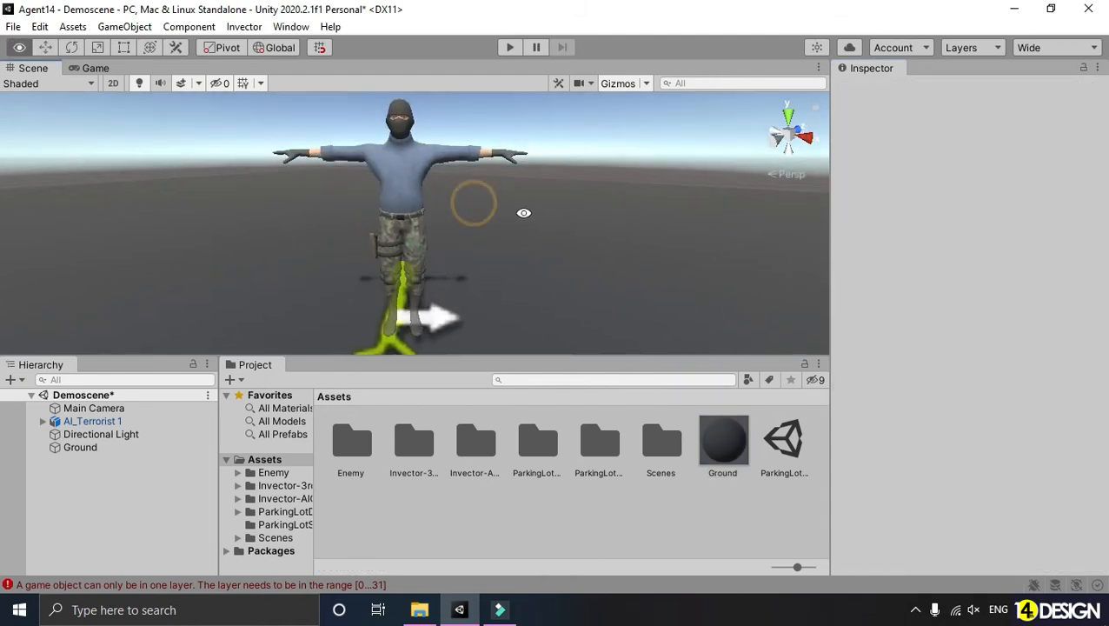
scroll(546, 249, down, 5)
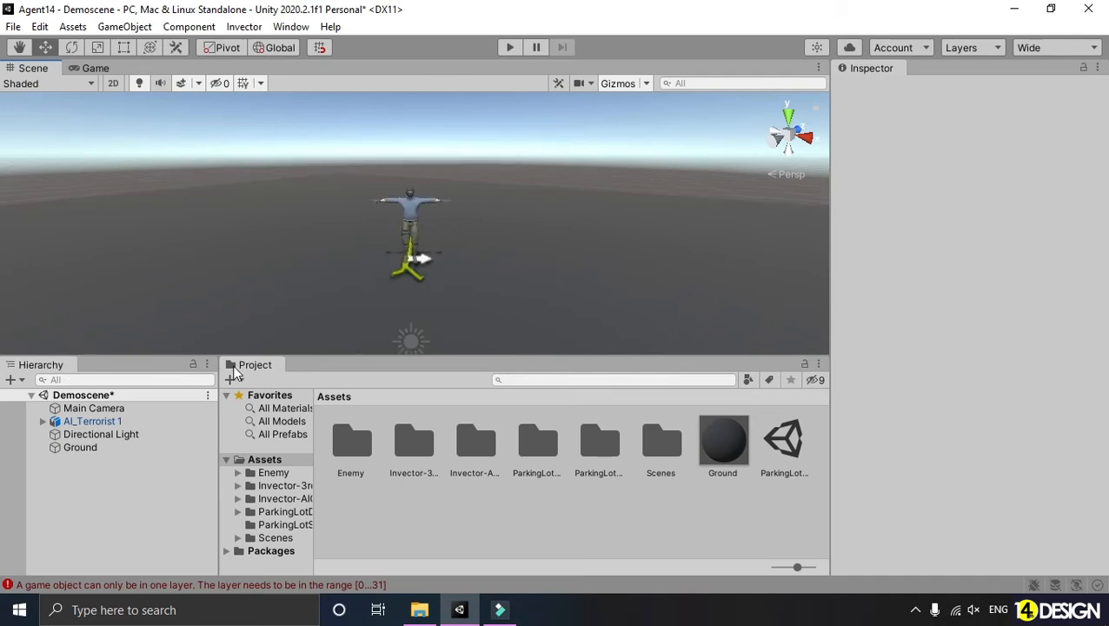
scroll(377, 278, up, 2)
drag(255, 364, 856, 171)
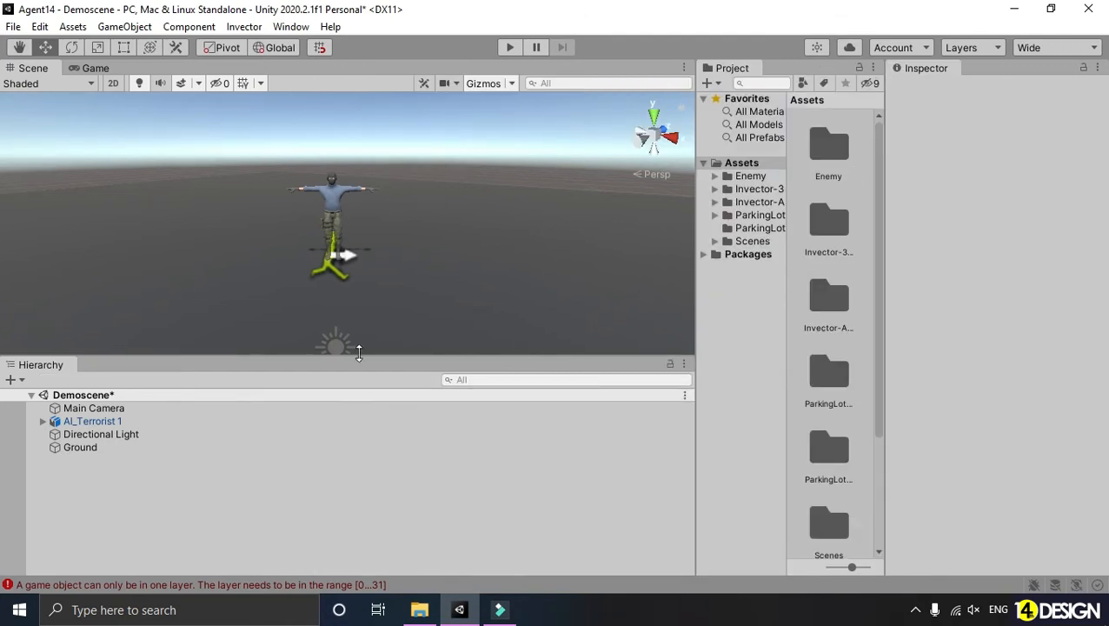
drag(49, 370, 803, 487)
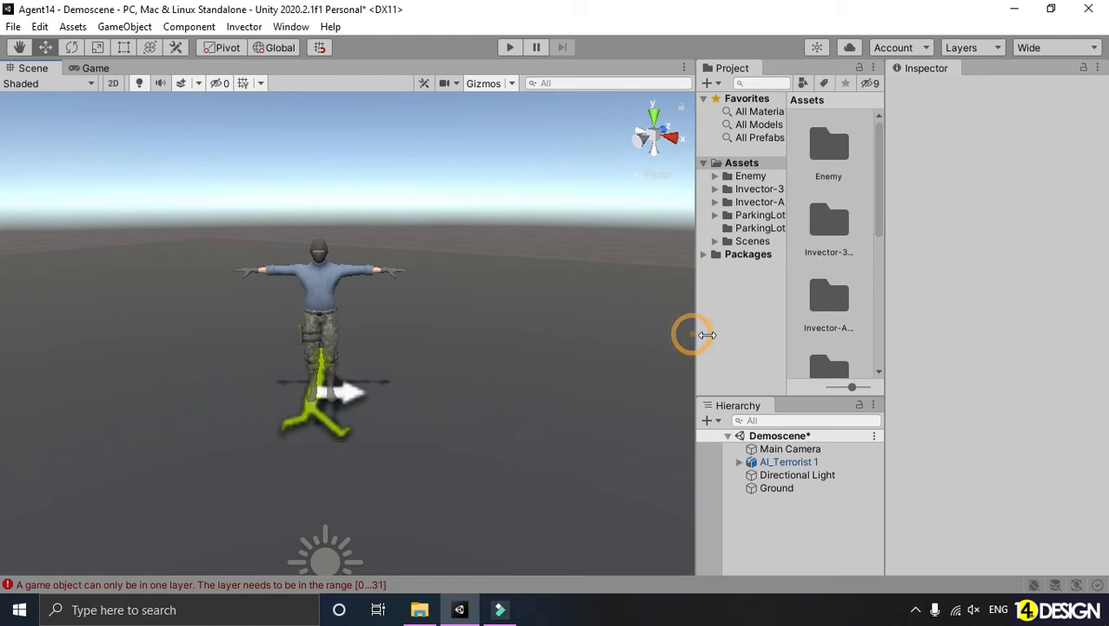
Examine the terrorist character and the ground plane in the Scene view from several angles and distances.
scroll(514, 319, down, 5)
alt+drag(493, 271, 420, 310)
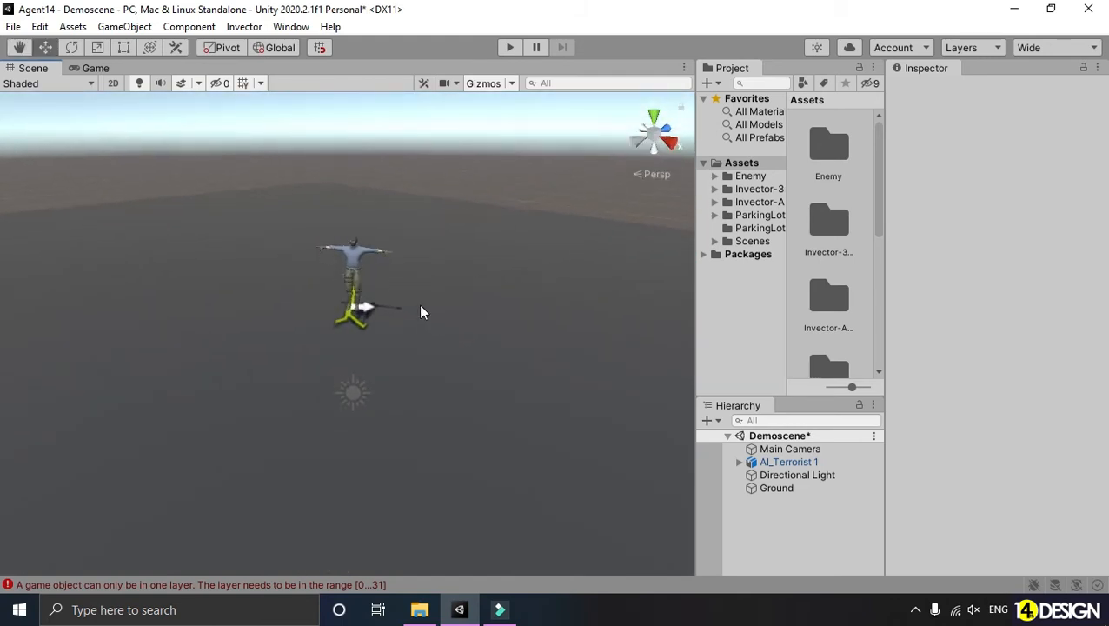
scroll(421, 309, up, 5)
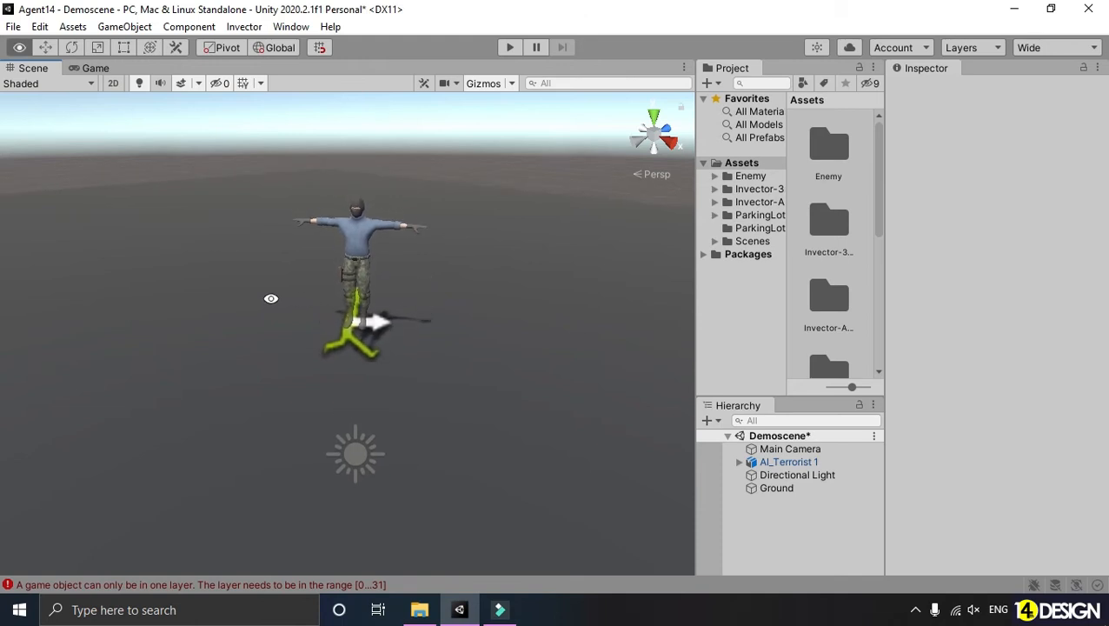
alt+drag(271, 298, 512, 351)
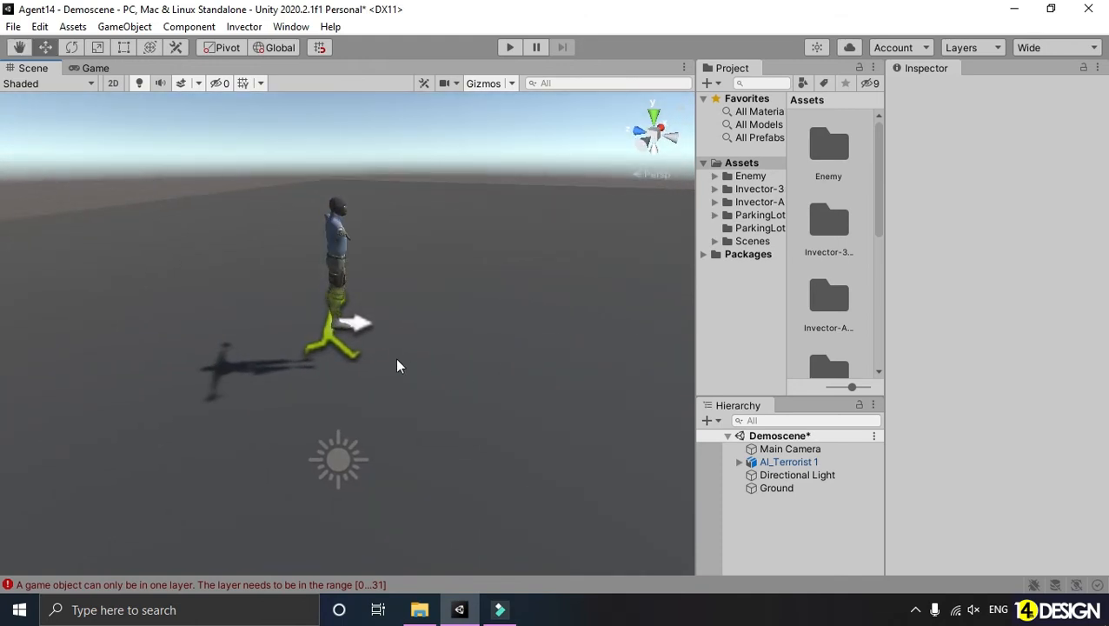
scroll(350, 390, down, 3)
scroll(586, 395, down, 4)
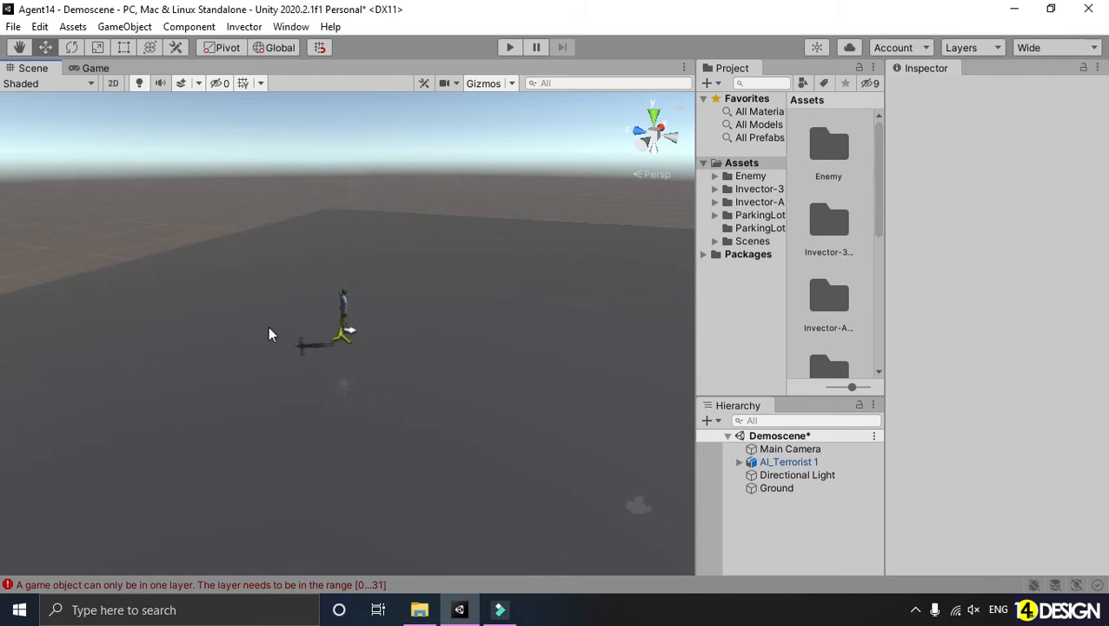
scroll(388, 347, up, 2)
scroll(391, 329, up, 4)
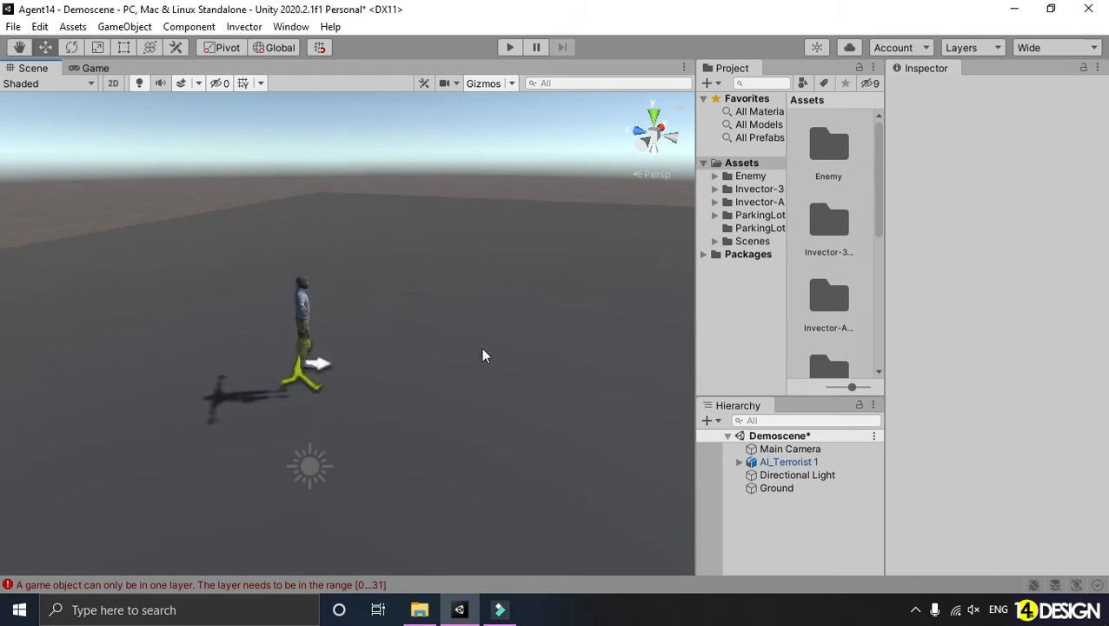
alt+drag(484, 355, 213, 333)
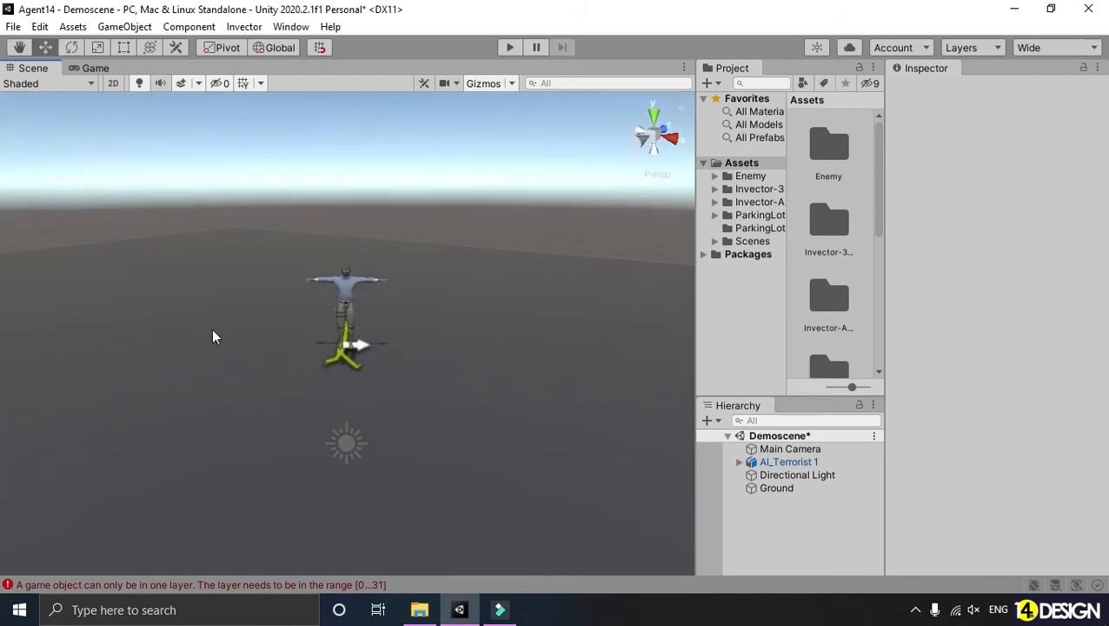
Mark the Ground plane as Static and open the AI Navigation window.
click(213, 335)
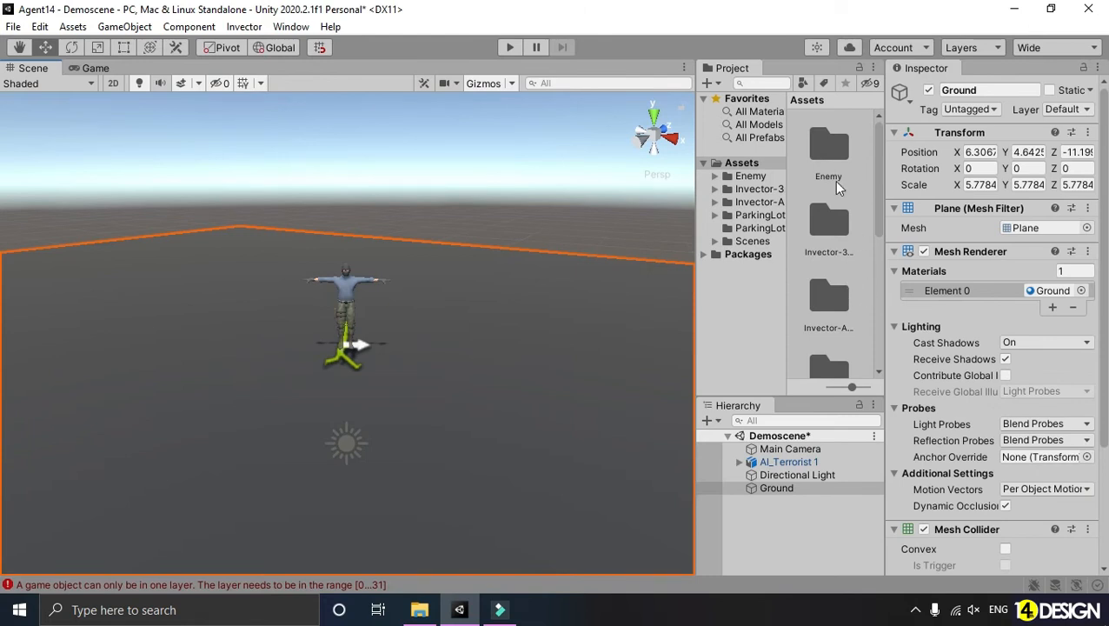
click(1049, 90)
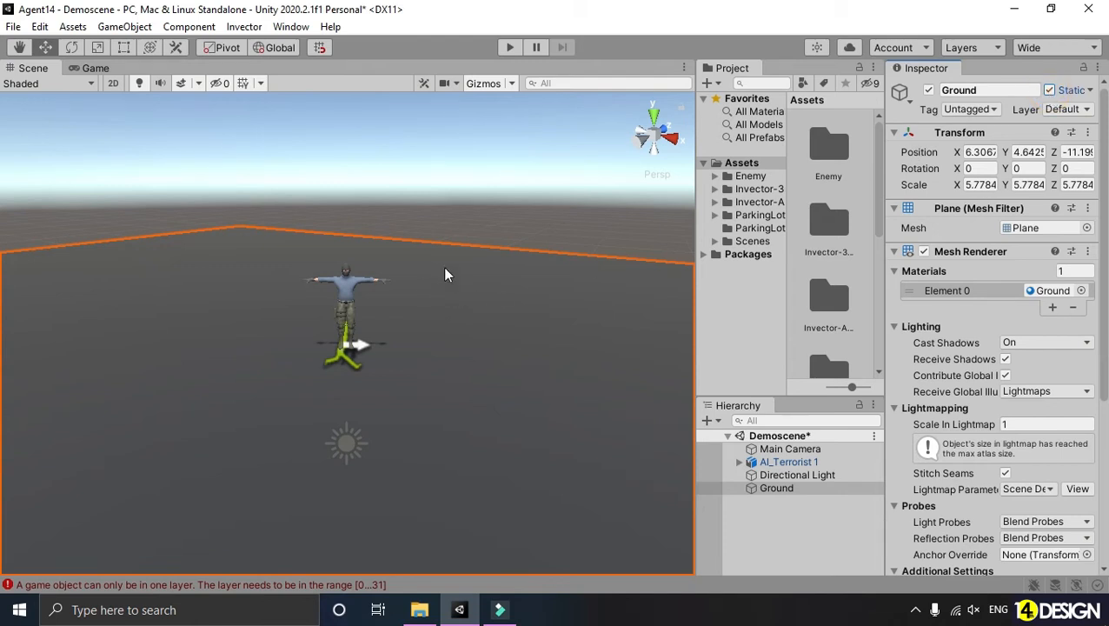
click(291, 27)
click(413, 359)
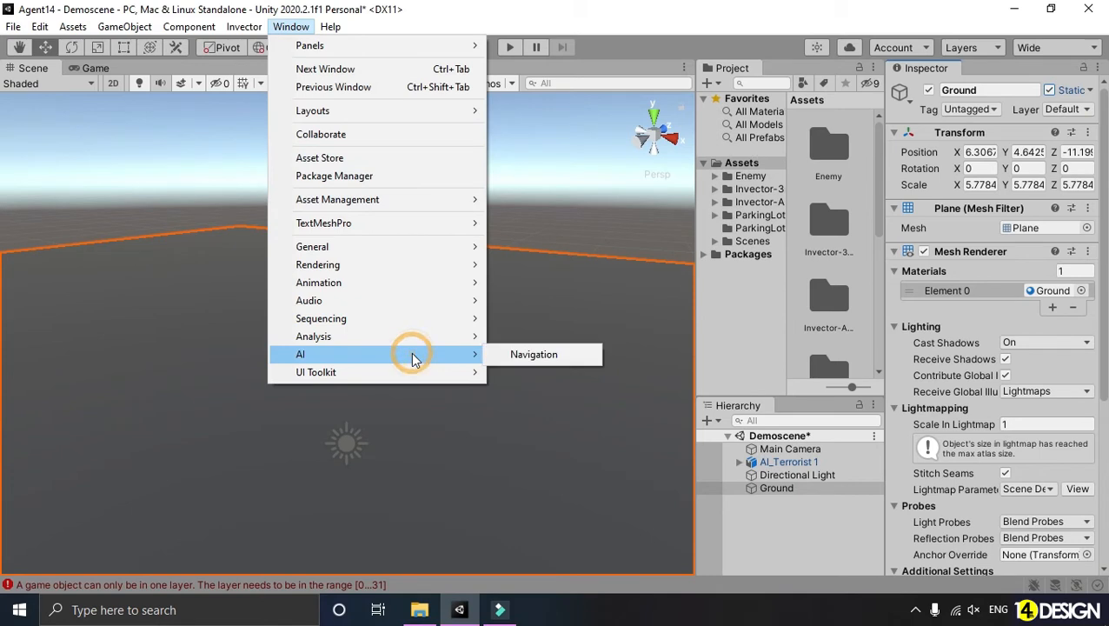
click(595, 360)
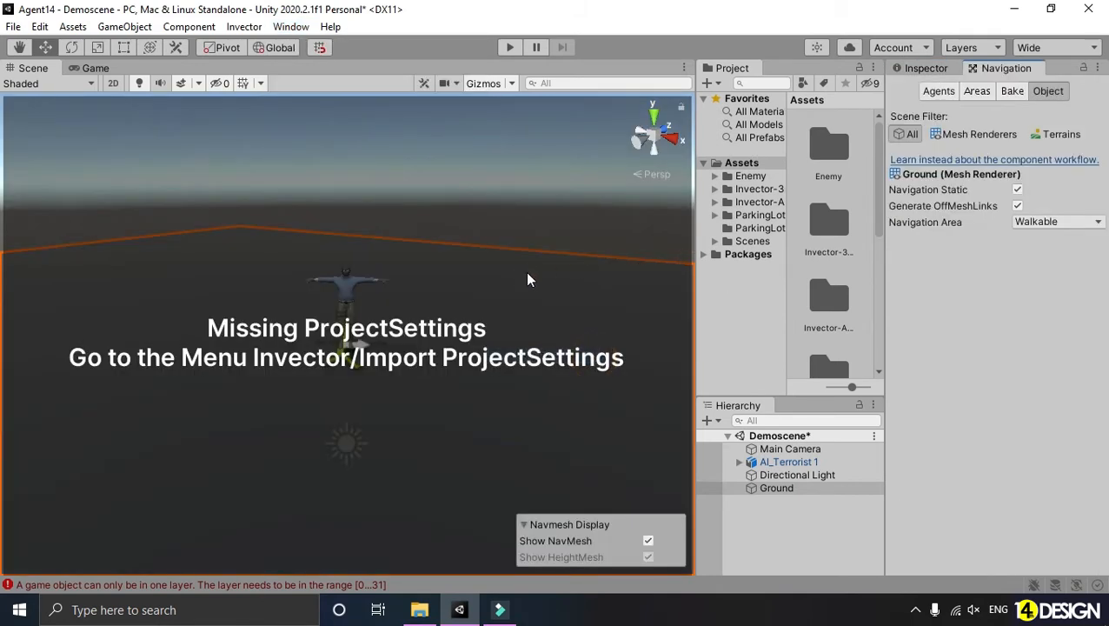
Import Invector's ProjectSettings package with its DynamicsManager, InputManager and TagManager assets, accepting the overwrite of the current settings.
click(243, 26)
click(297, 218)
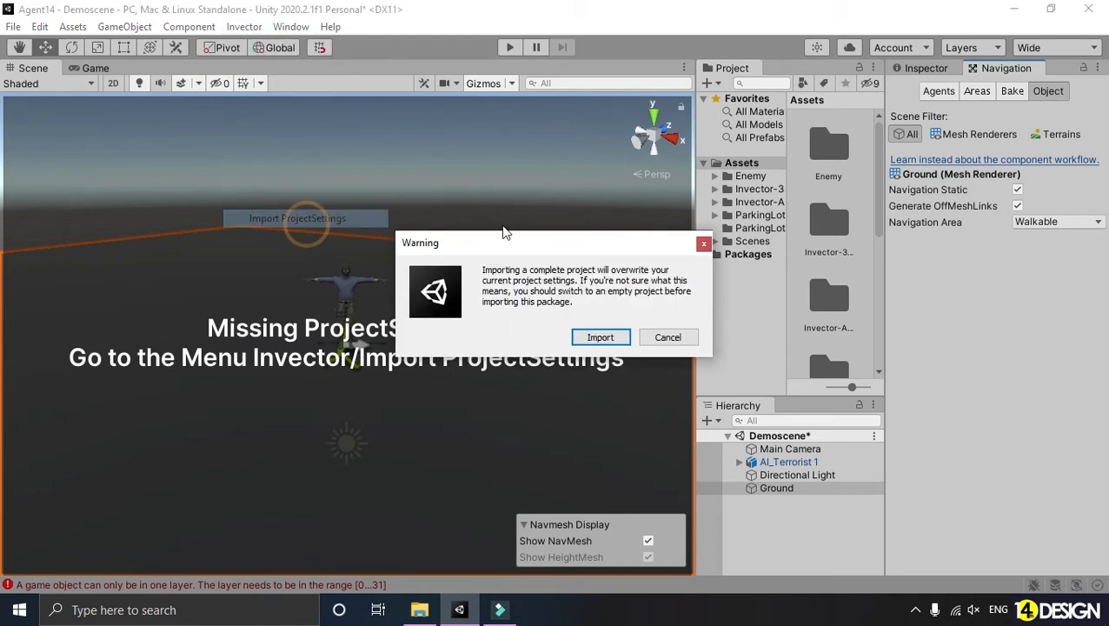
click(602, 337)
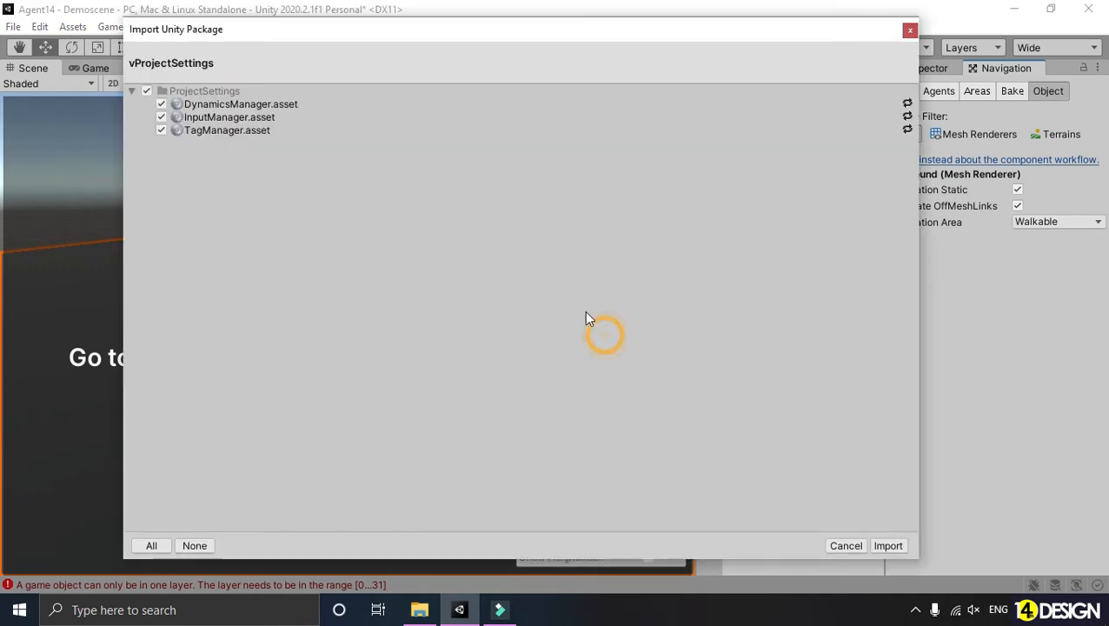
click(886, 545)
scroll(428, 250, up, 2)
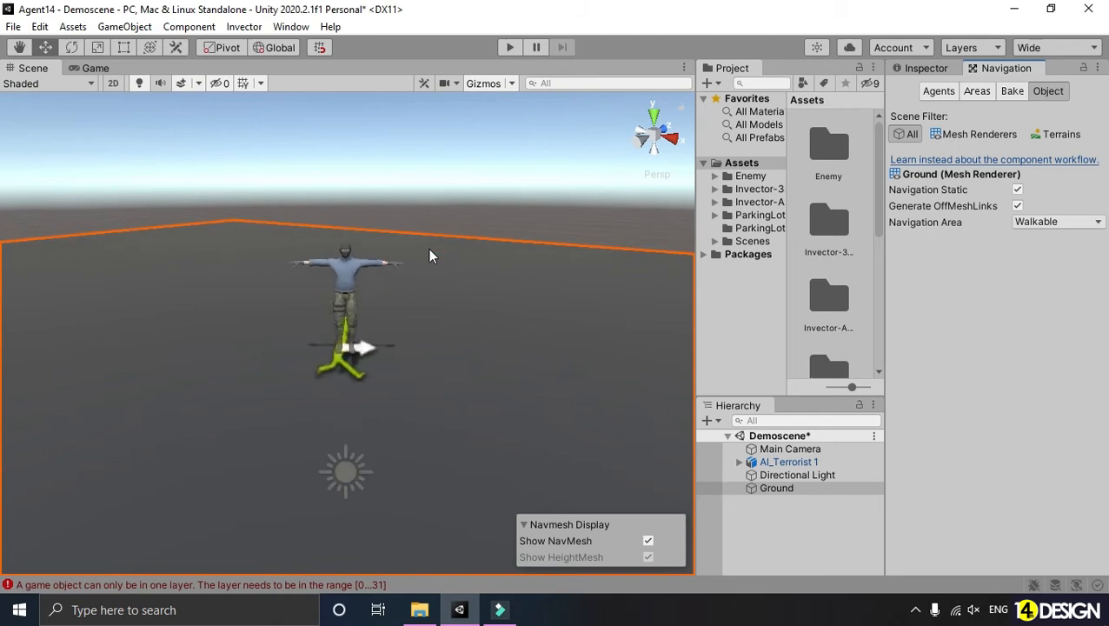
Narrow the Scene view to widen the Navigation window, and call up AI Navigation again.
drag(692, 286, 647, 290)
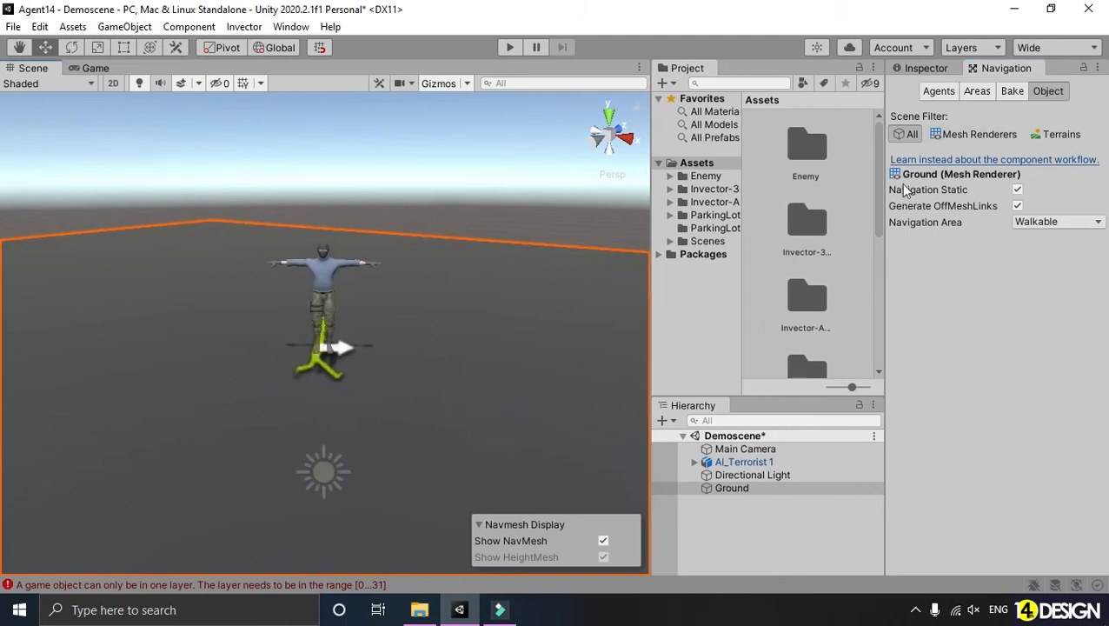
drag(885, 217, 838, 221)
click(292, 27)
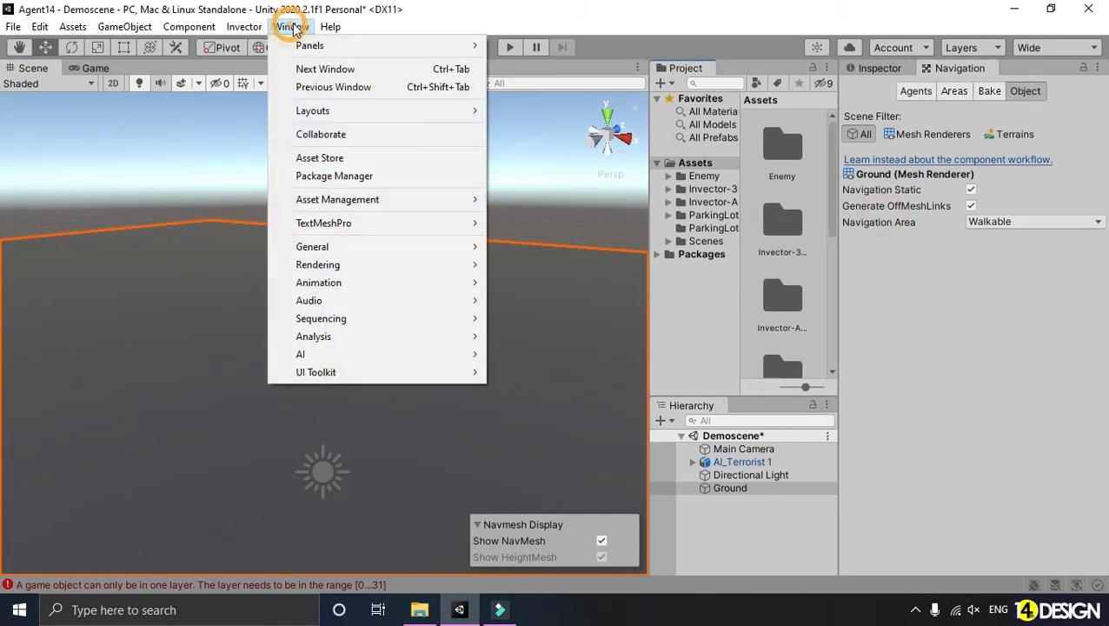
mouse_move(407, 354)
click(533, 354)
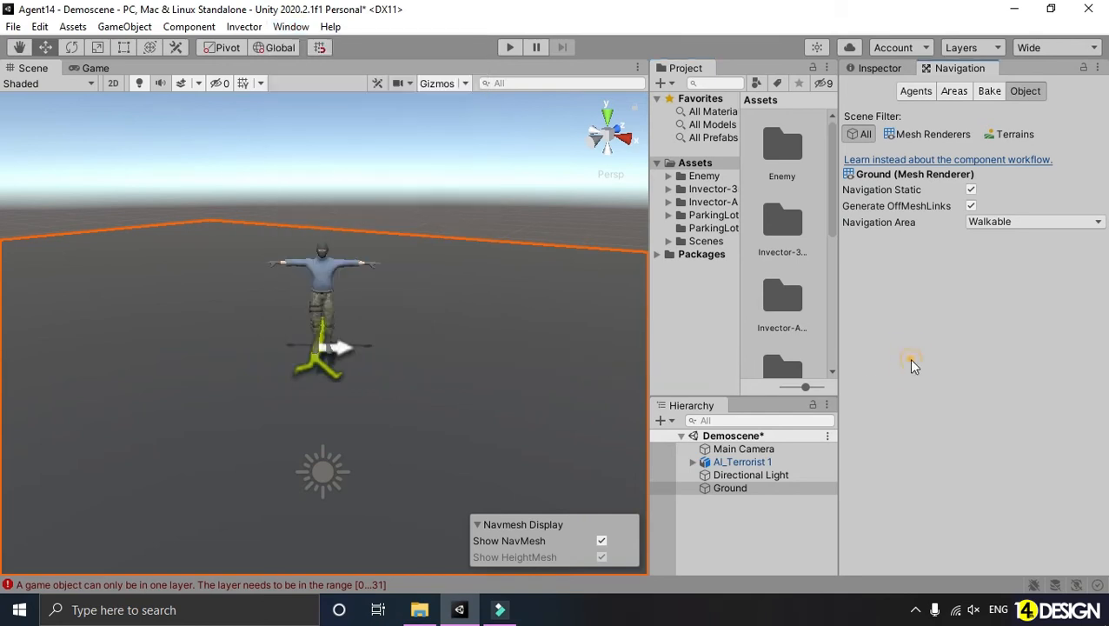
Look through the Agents, Areas and Object navigation settings and bring up the Bake settings.
click(922, 98)
click(949, 94)
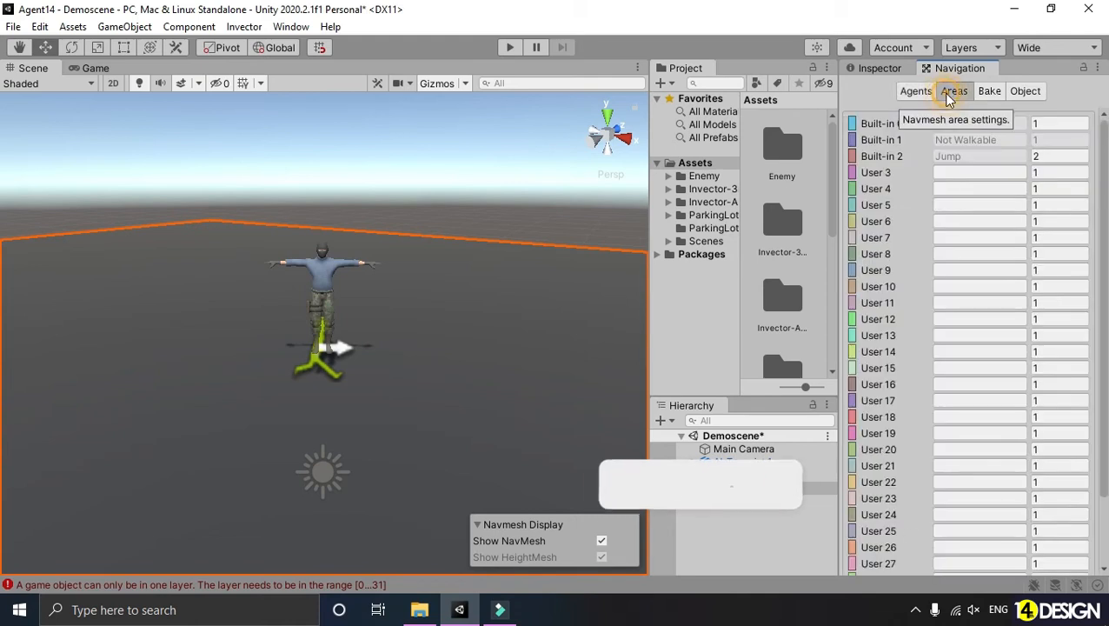
click(991, 92)
click(1023, 91)
click(995, 94)
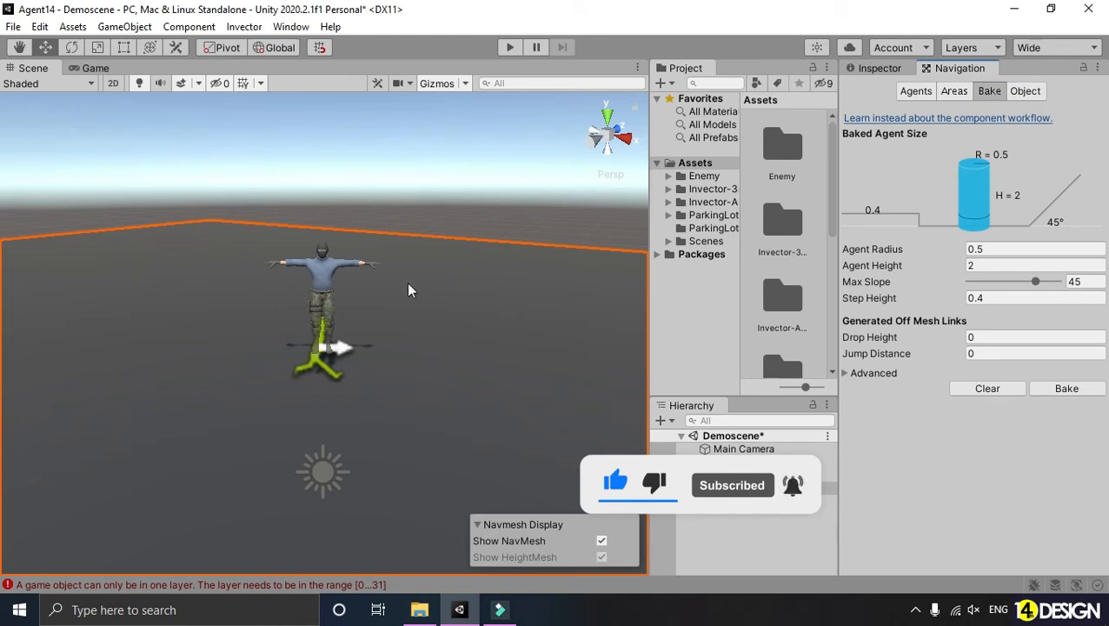
Examine the terrorist character up close from the front and sides in the Scene view.
scroll(406, 282, up, 5)
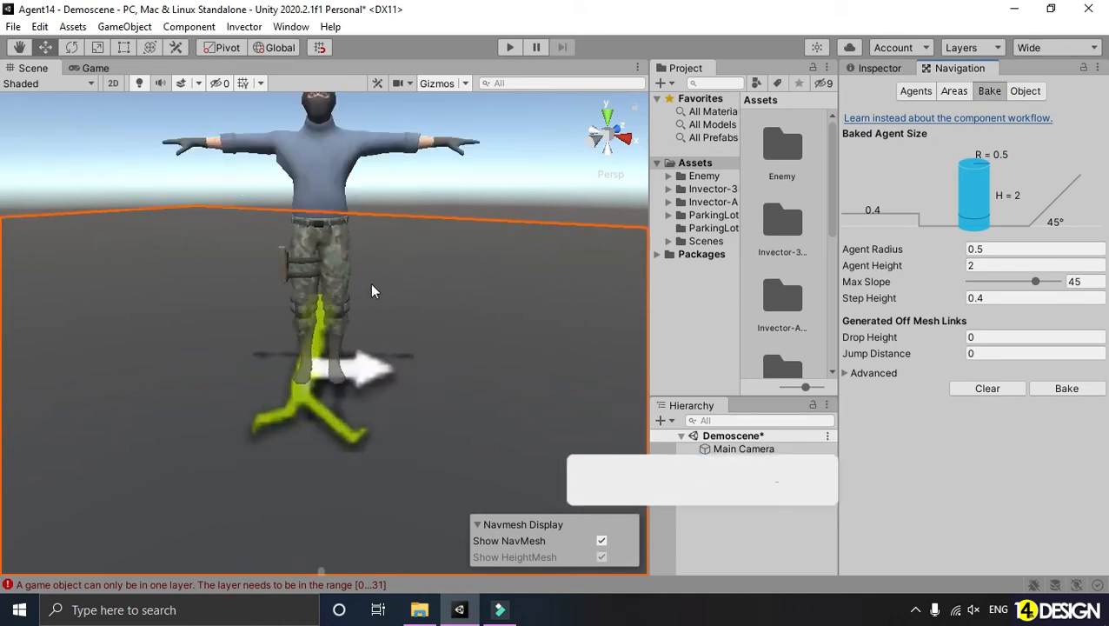
scroll(383, 274, up, 3)
middle_drag(390, 259, 407, 438)
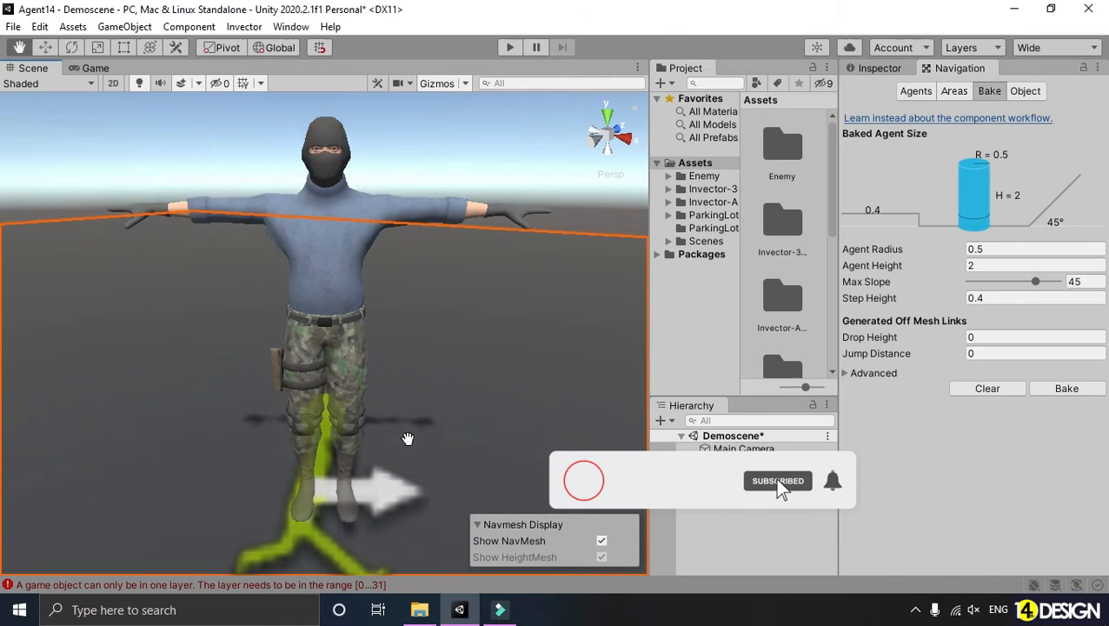
scroll(407, 438, up, 2)
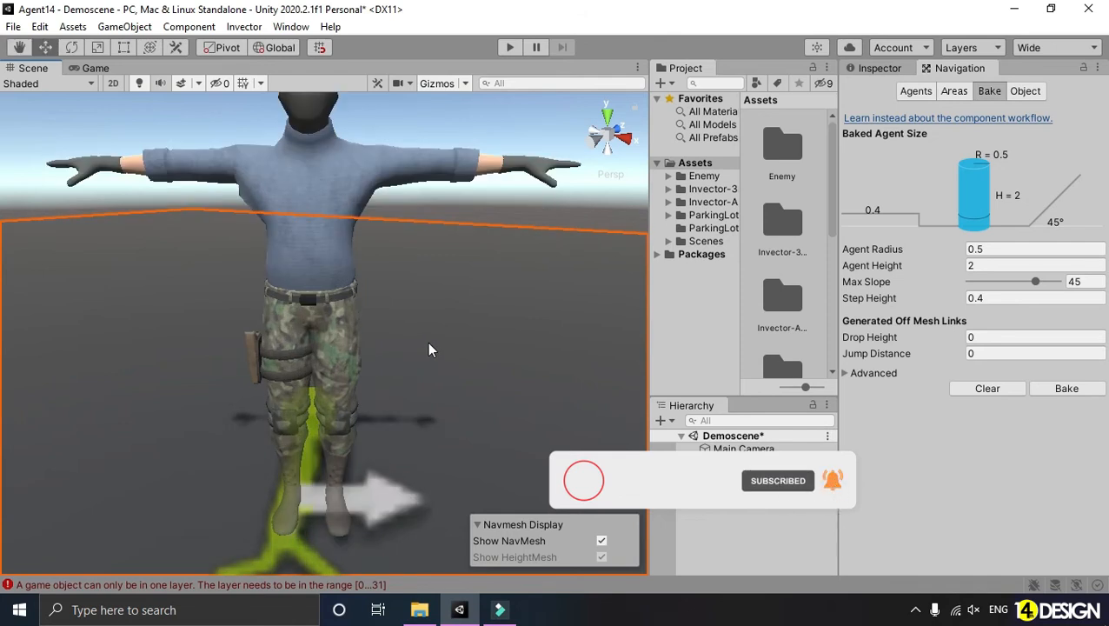
scroll(424, 349, down, 5)
scroll(424, 349, up, 3)
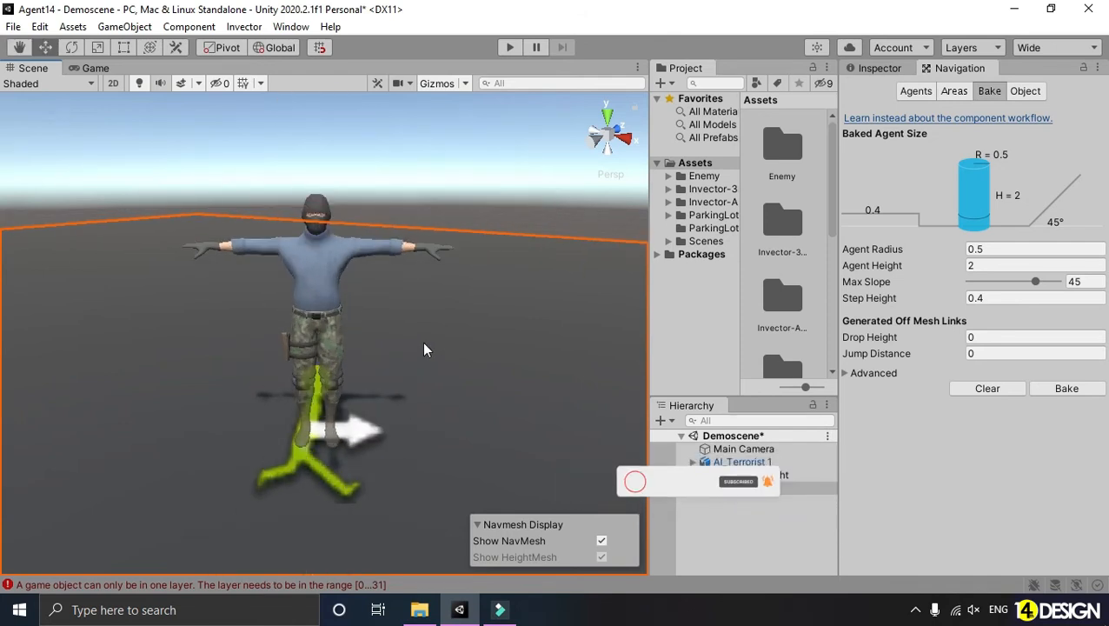
alt+drag(490, 292, 349, 294)
middle_drag(456, 297, 416, 300)
scroll(342, 295, up, 5)
alt+drag(384, 283, 482, 284)
scroll(467, 288, up, 6)
scroll(468, 287, down, 4)
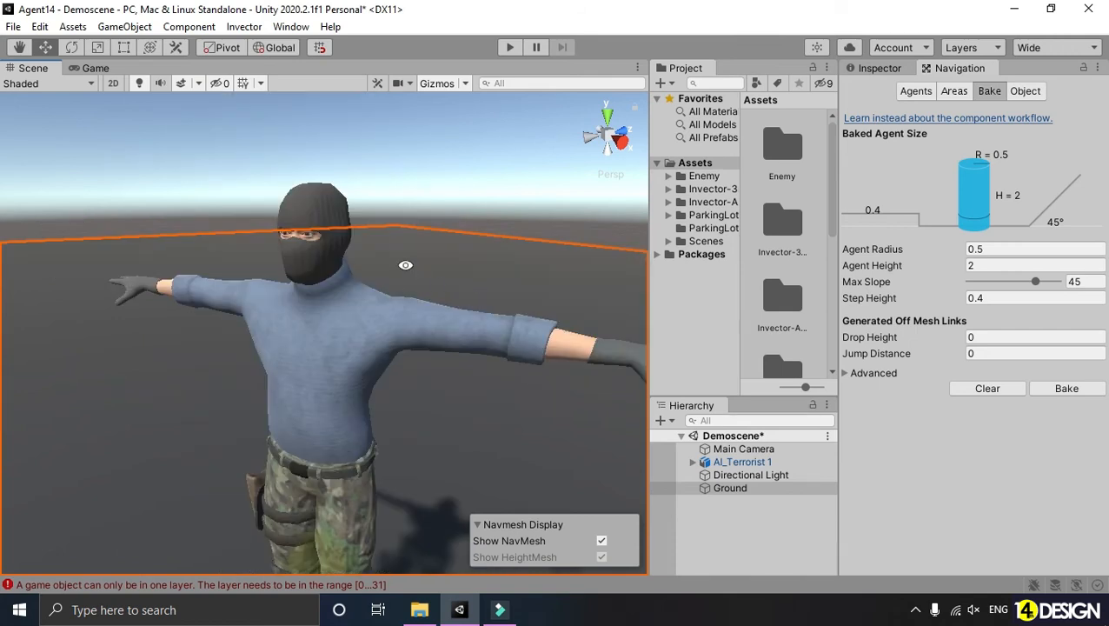
alt+drag(405, 265, 414, 265)
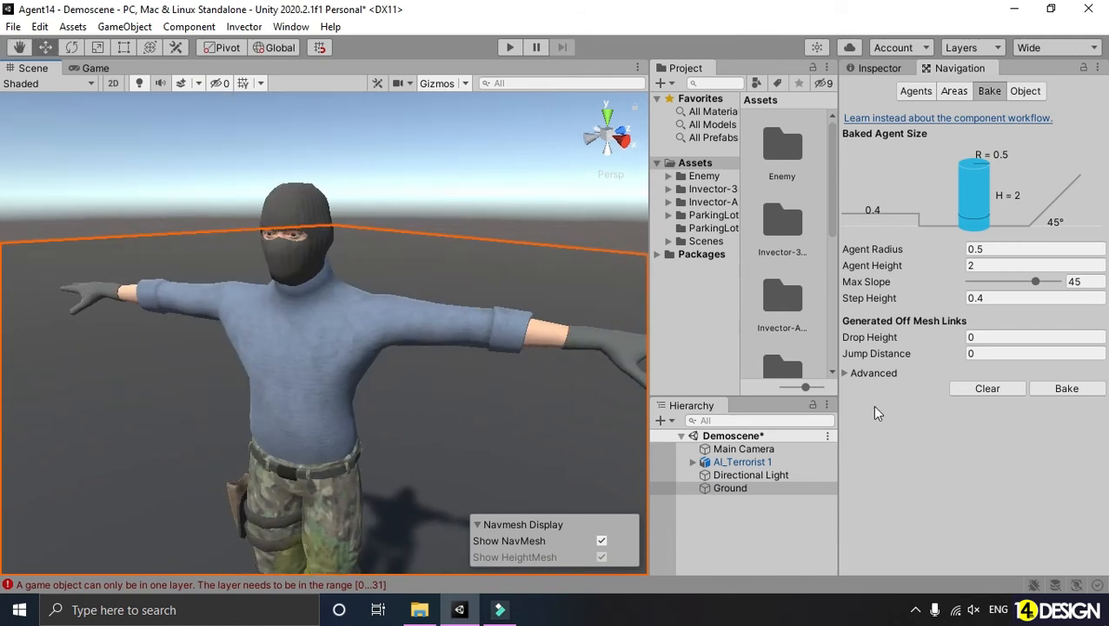
Bake the NavMesh for the ground and check its coverage around the terrorist.
click(1065, 390)
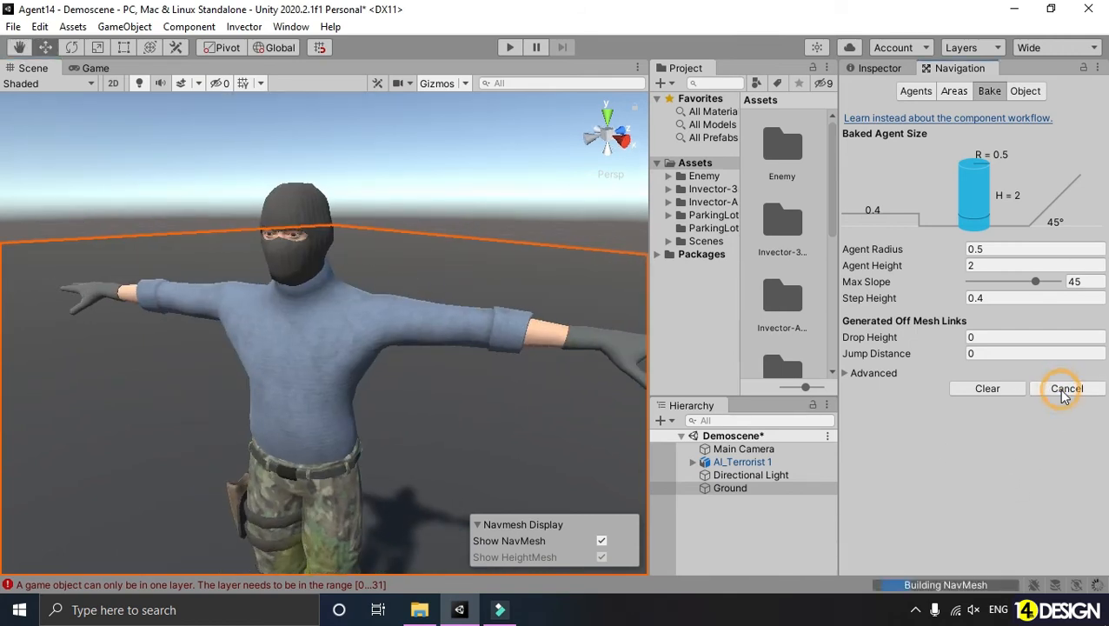
scroll(468, 341, down, 10)
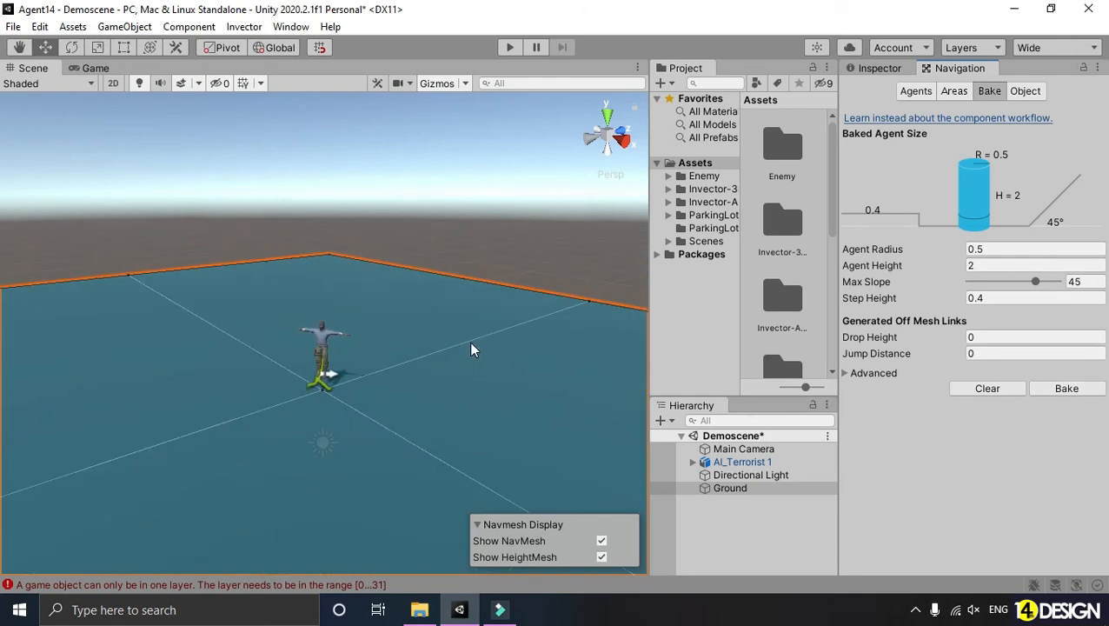
scroll(469, 342, down, 5)
scroll(348, 343, up, 5)
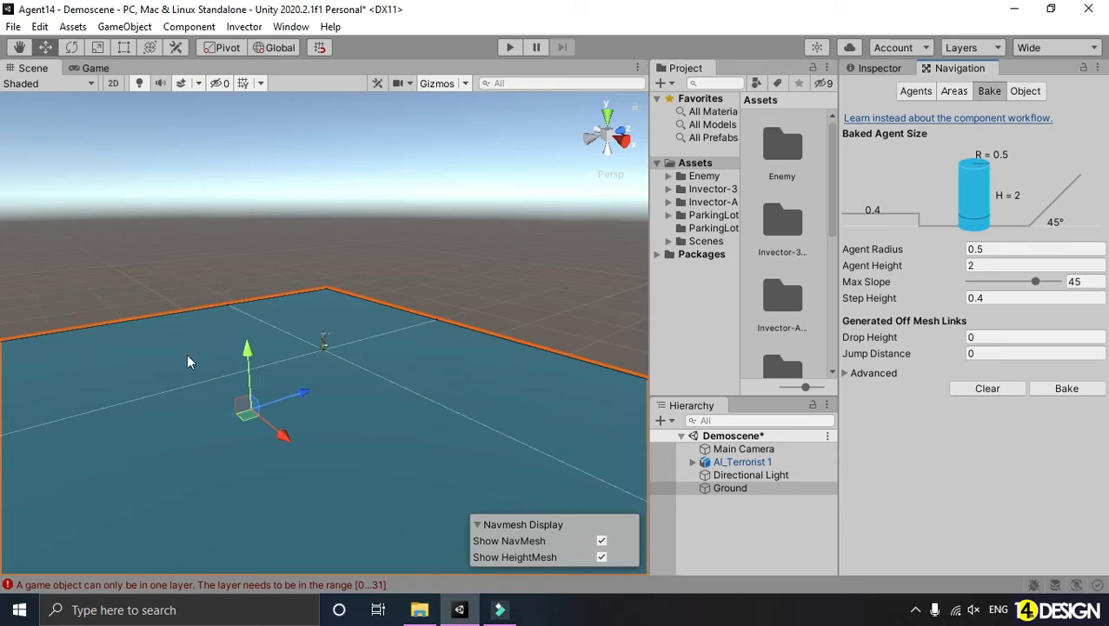
scroll(272, 317, up, 1)
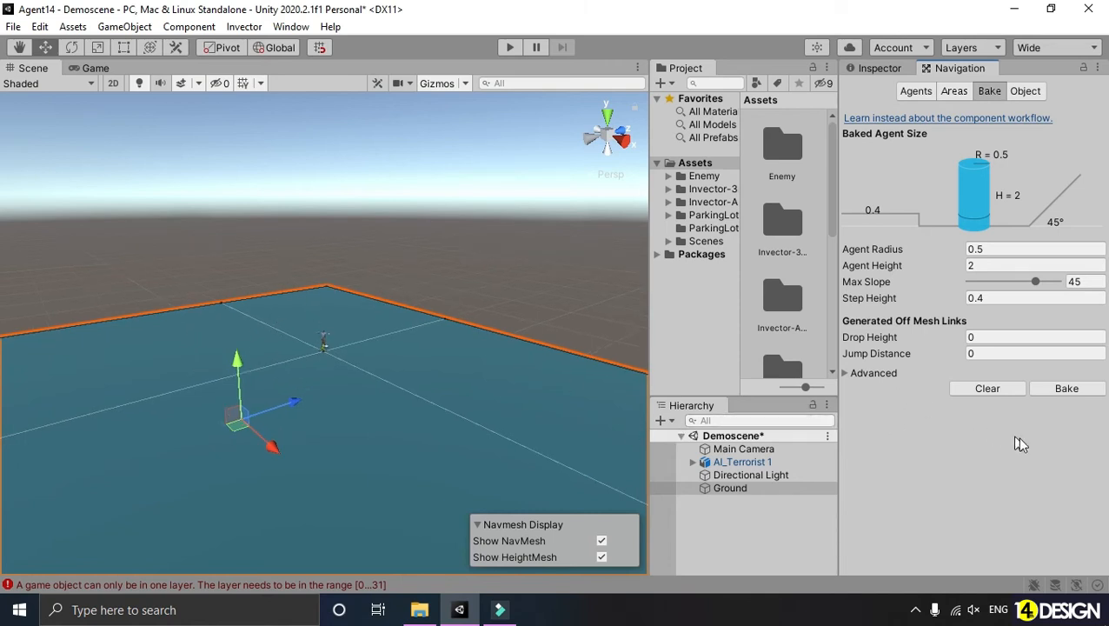
Check the ground's Object navigation settings, return to the Inspector and deselect the ground.
click(1029, 93)
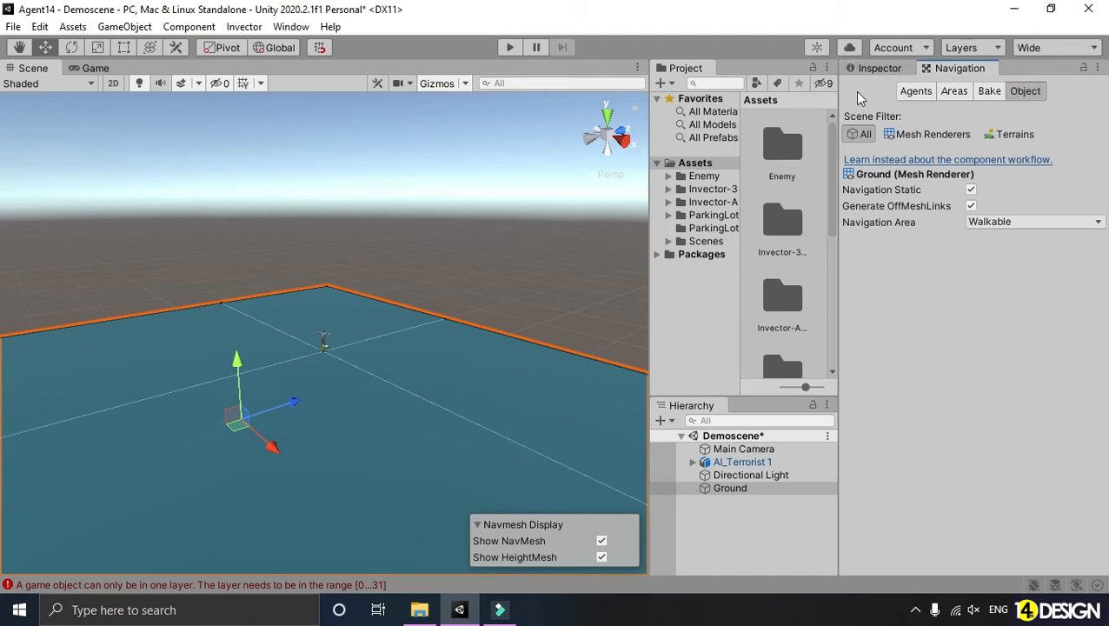
click(885, 69)
click(540, 273)
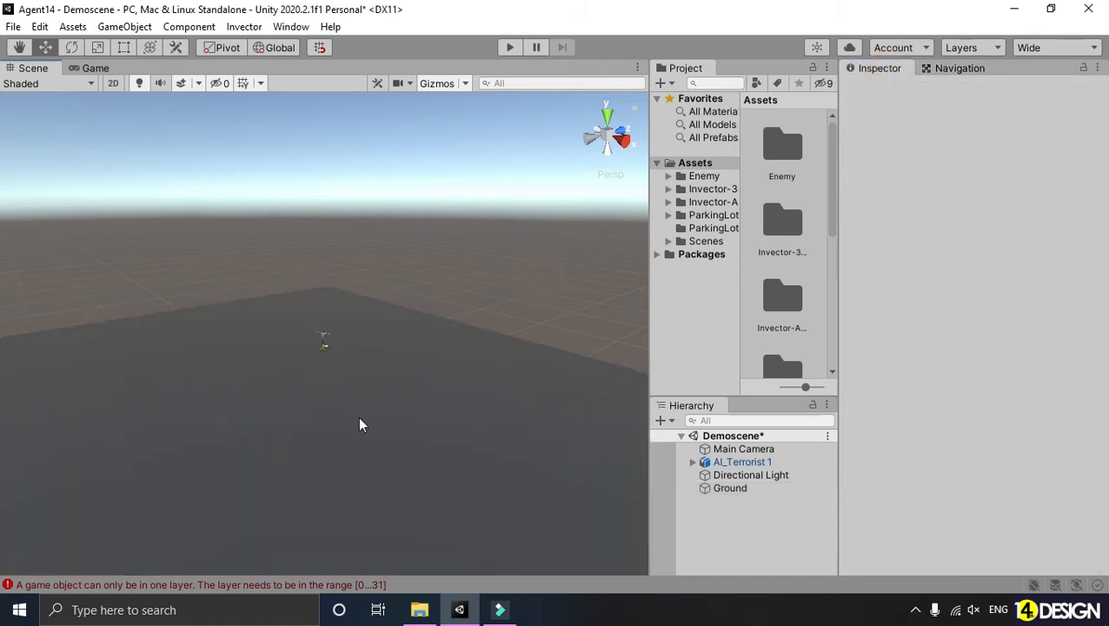
Dock the Hierarchy above the Project window and enlarge its share of the column, keeping the terrorist in front view.
scroll(361, 369, up, 5)
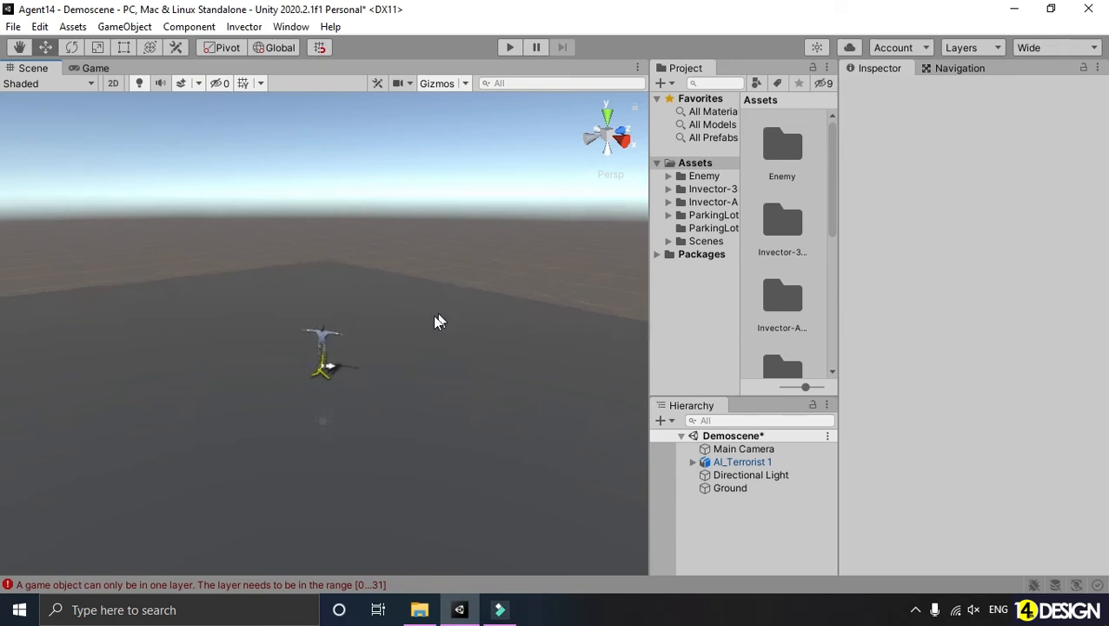
alt+drag(365, 351, 465, 332)
scroll(323, 369, up, 3)
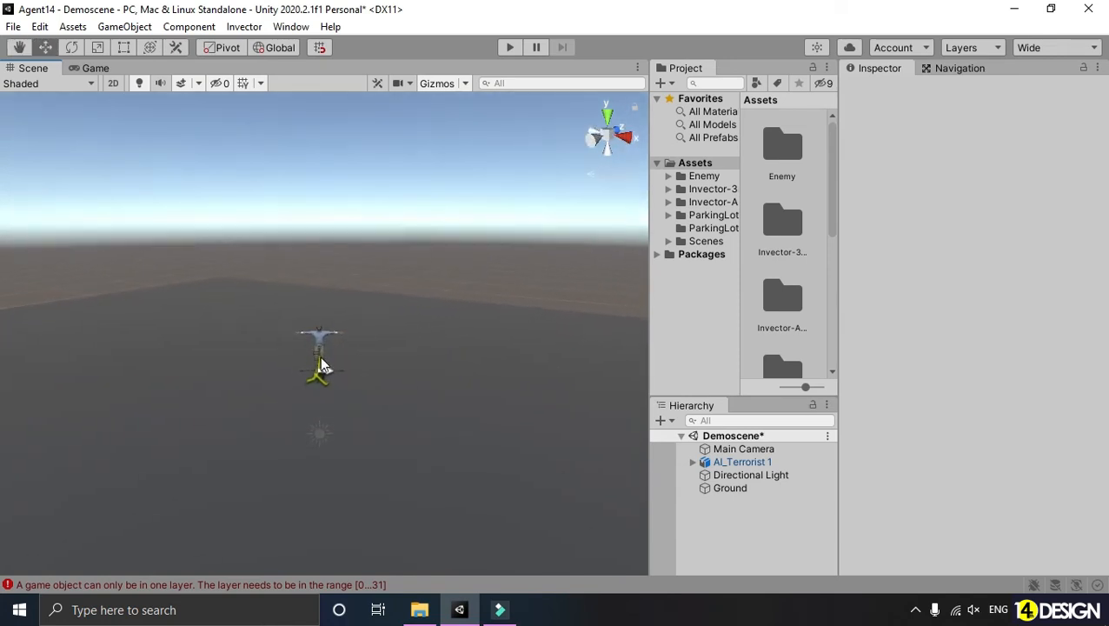
scroll(330, 376, up, 4)
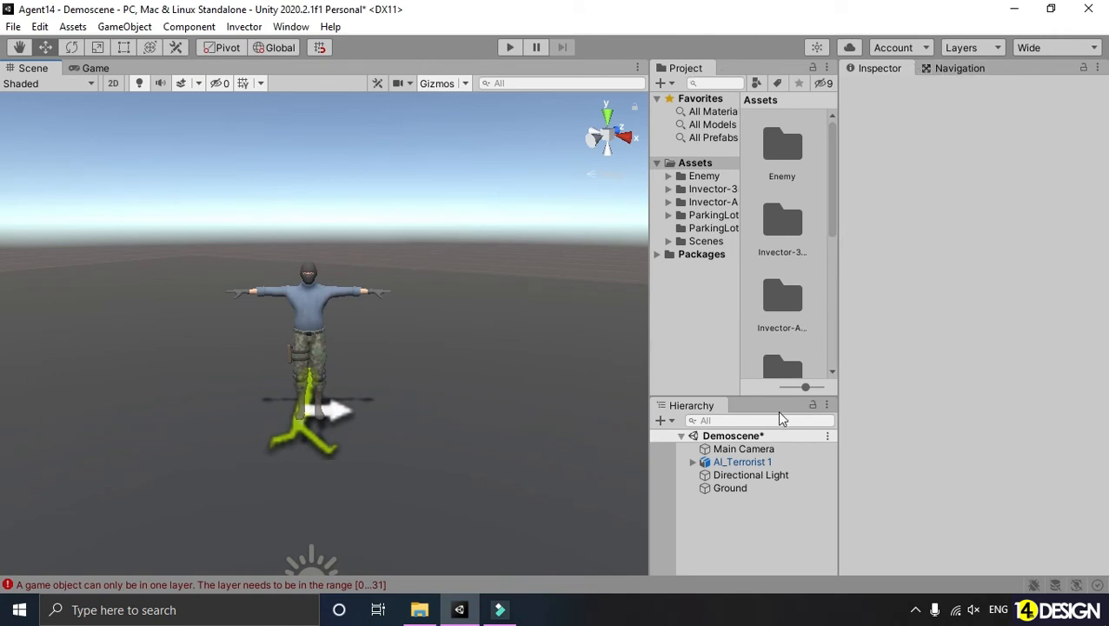
drag(700, 414, 740, 104)
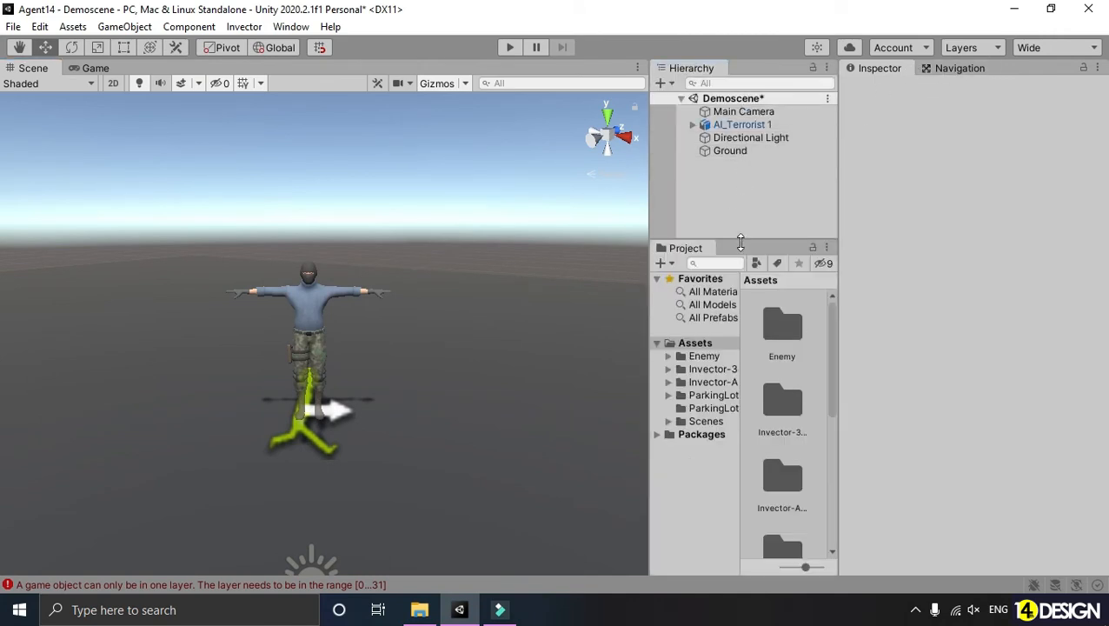
drag(740, 241, 751, 468)
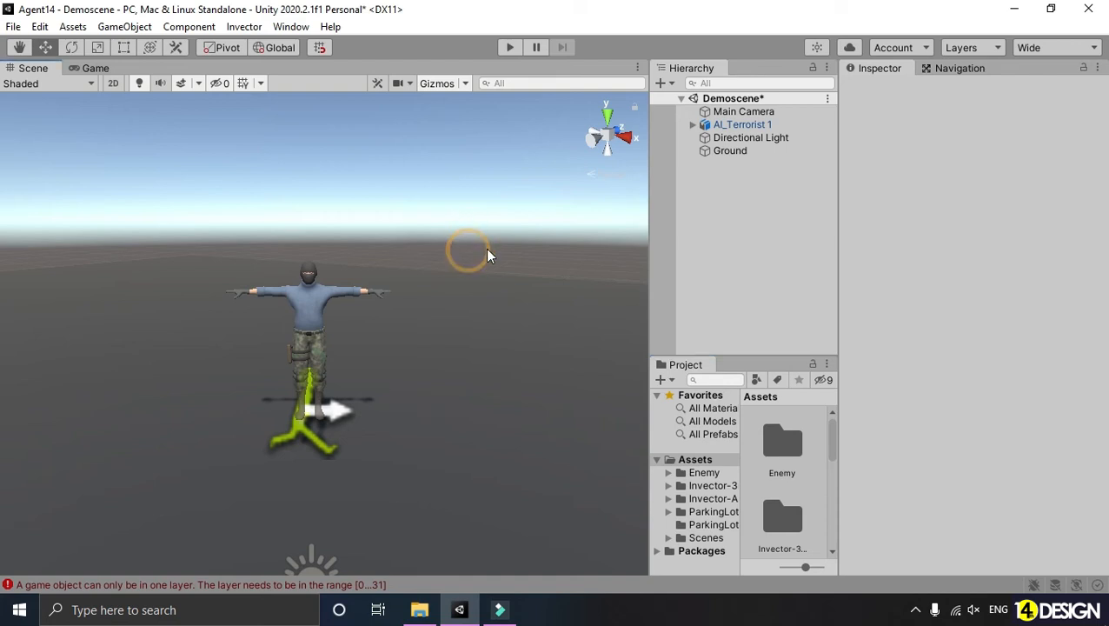
Create a new waypoint area from Invector's FSM AI components and select it.
click(244, 27)
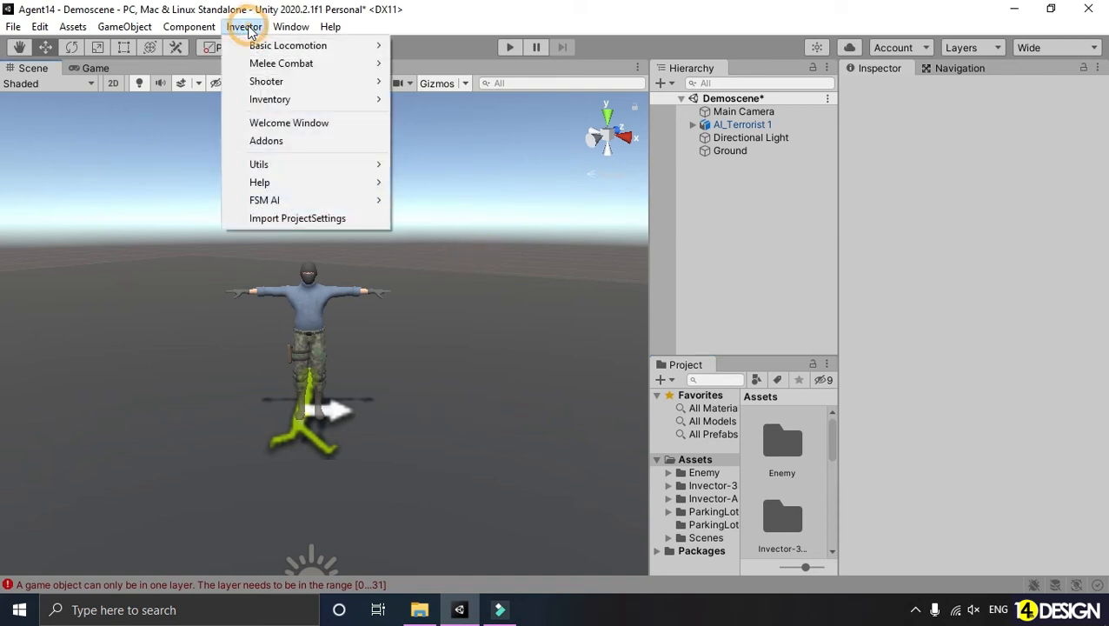
mouse_move(358, 205)
mouse_move(495, 245)
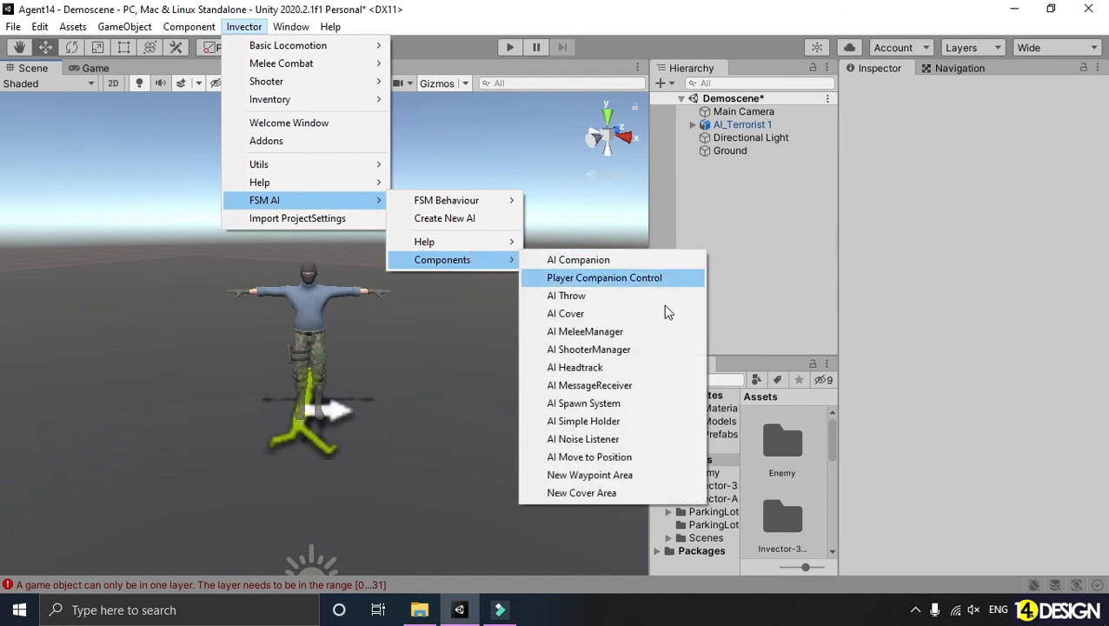
click(591, 476)
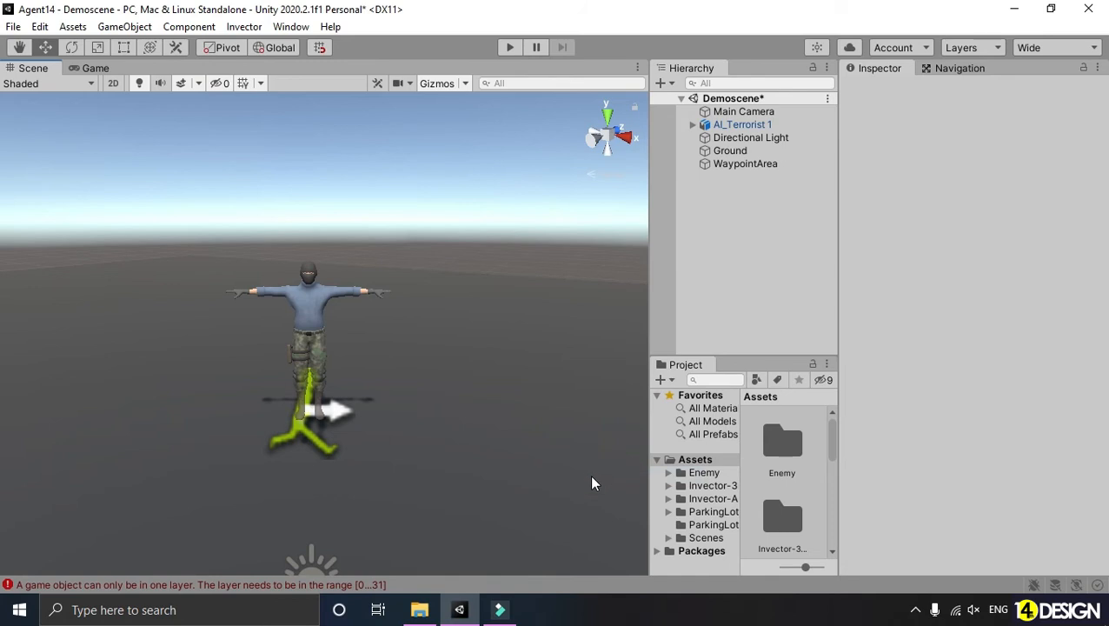
click(755, 166)
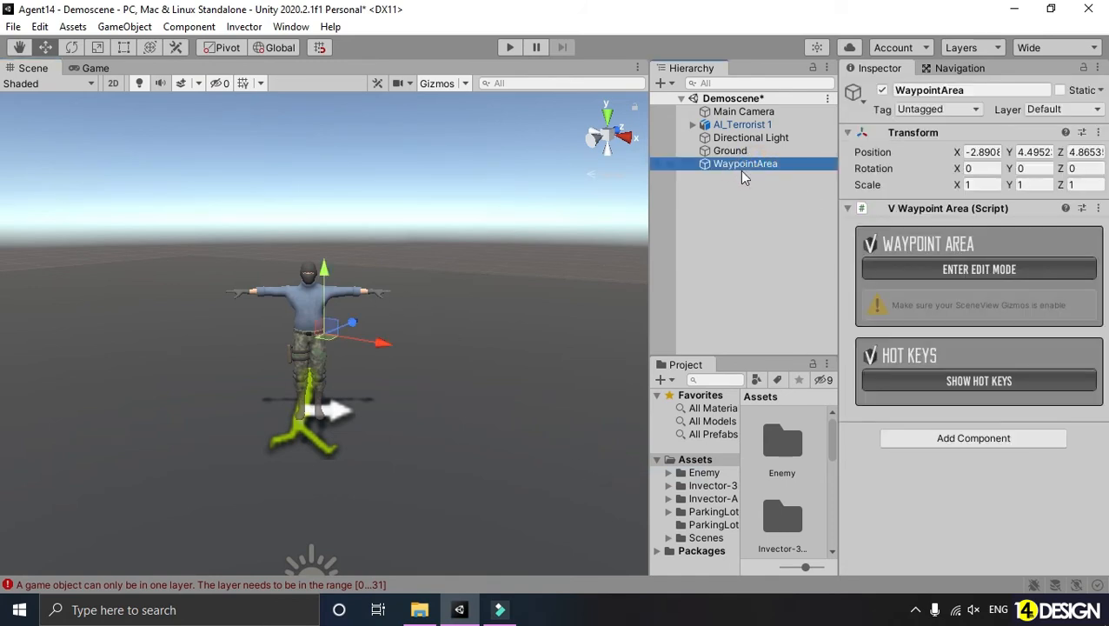
Widen the Inspector and switch the waypoint area into edit mode.
scroll(433, 231, down, 3)
alt+drag(232, 229, 389, 300)
alt+scroll(336, 294, down, 12)
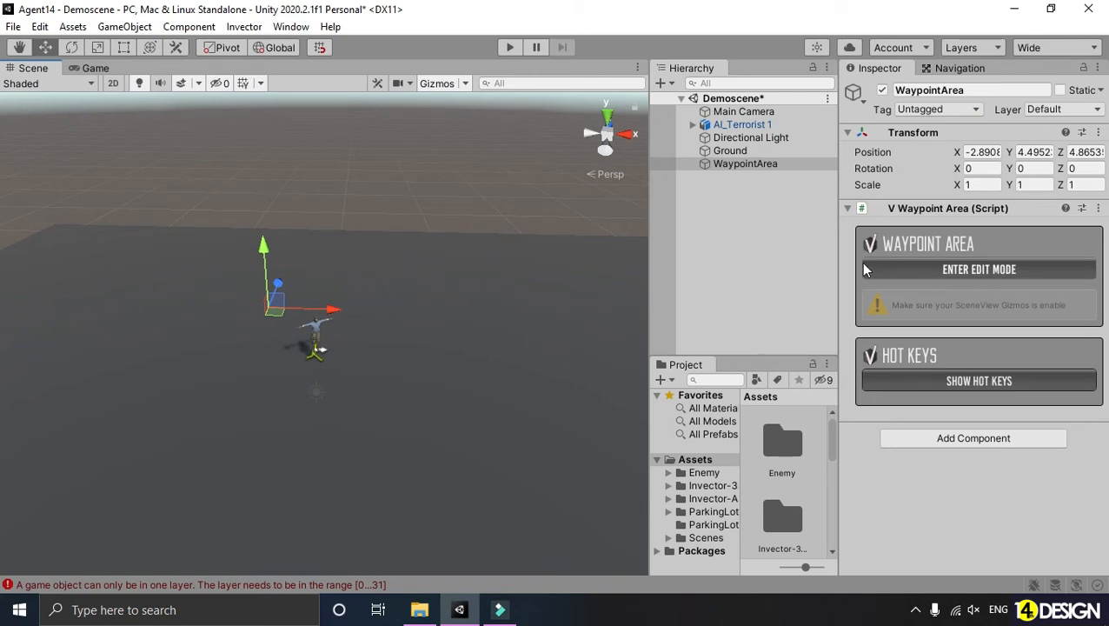
drag(839, 270, 799, 271)
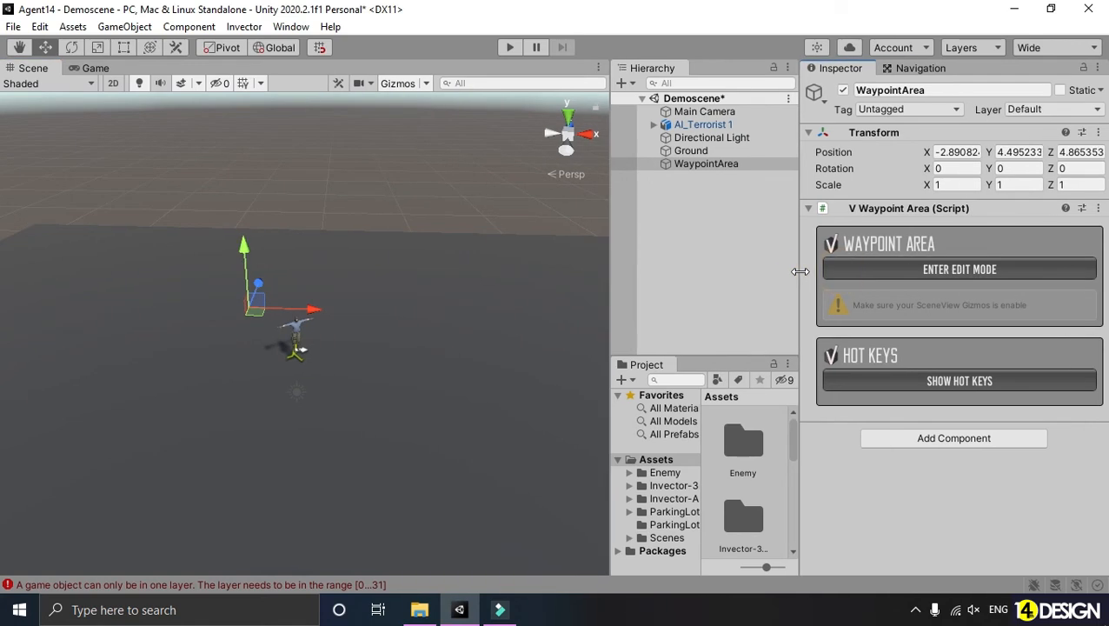
click(978, 270)
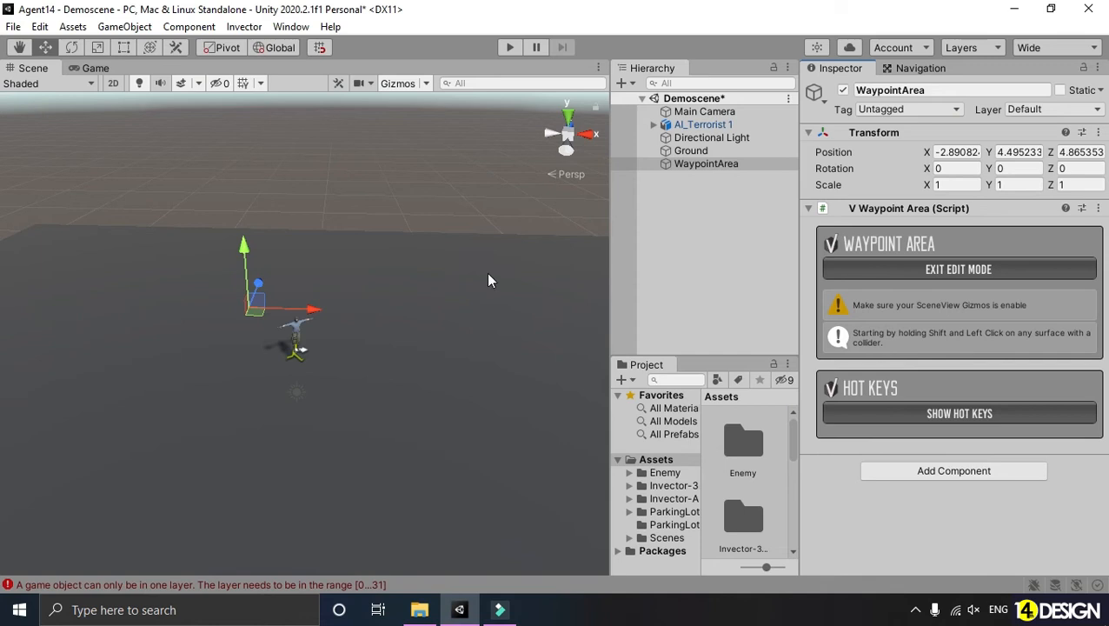
Place the first waypoint on the ground behind and to one side of the terrorist, beyond the waypoint area's origin.
scroll(467, 265, down, 3)
scroll(425, 278, up, 2)
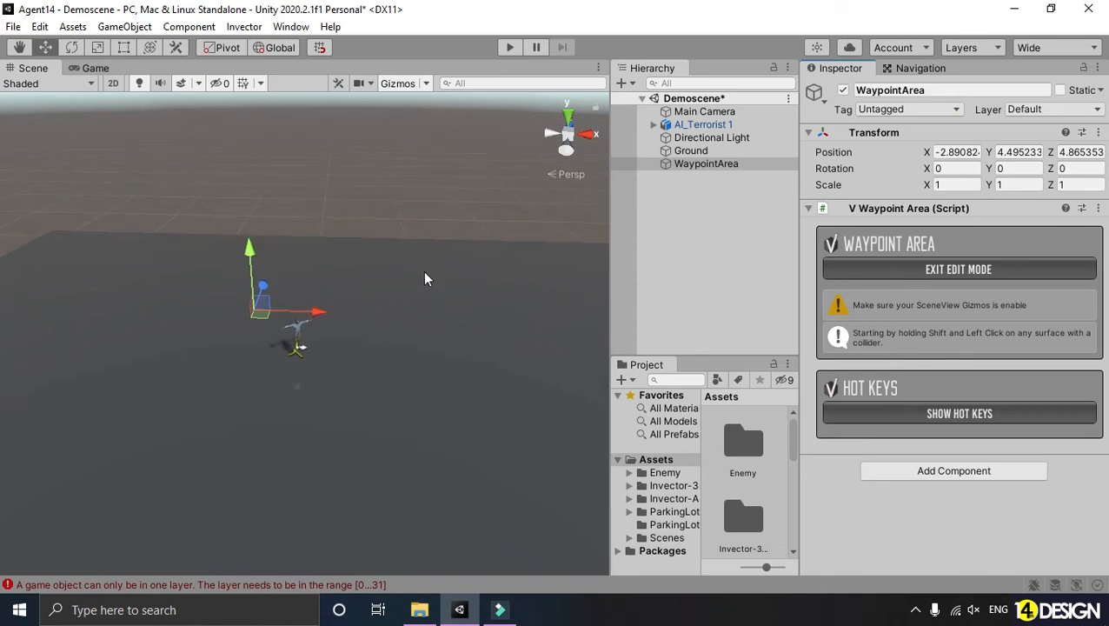
alt+click(409, 272)
middle_drag(409, 272, 440, 278)
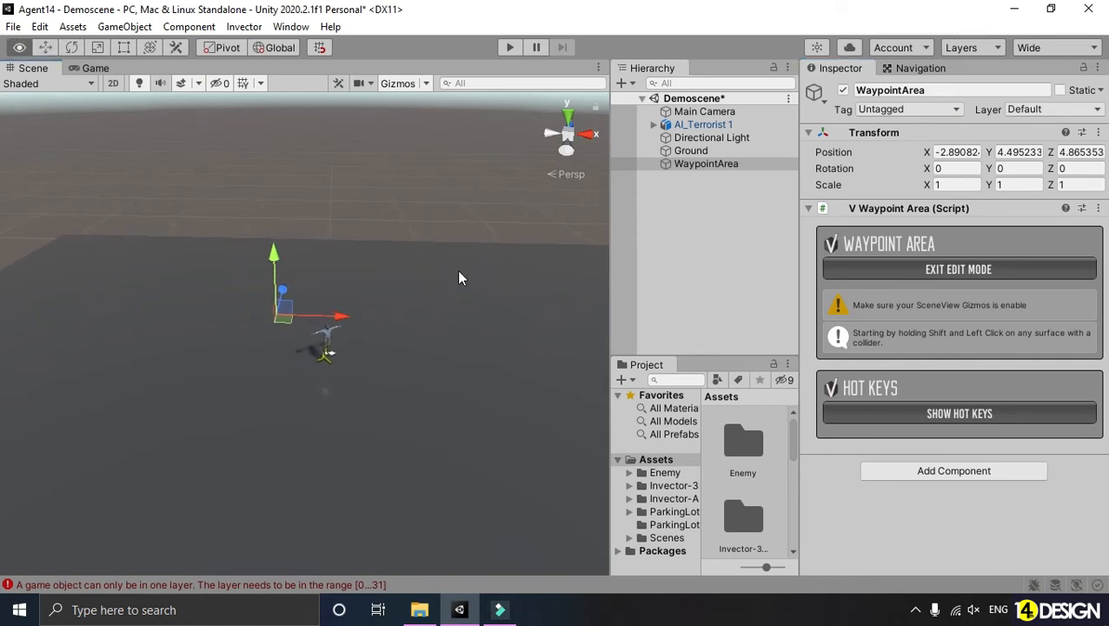
shift+click(206, 298)
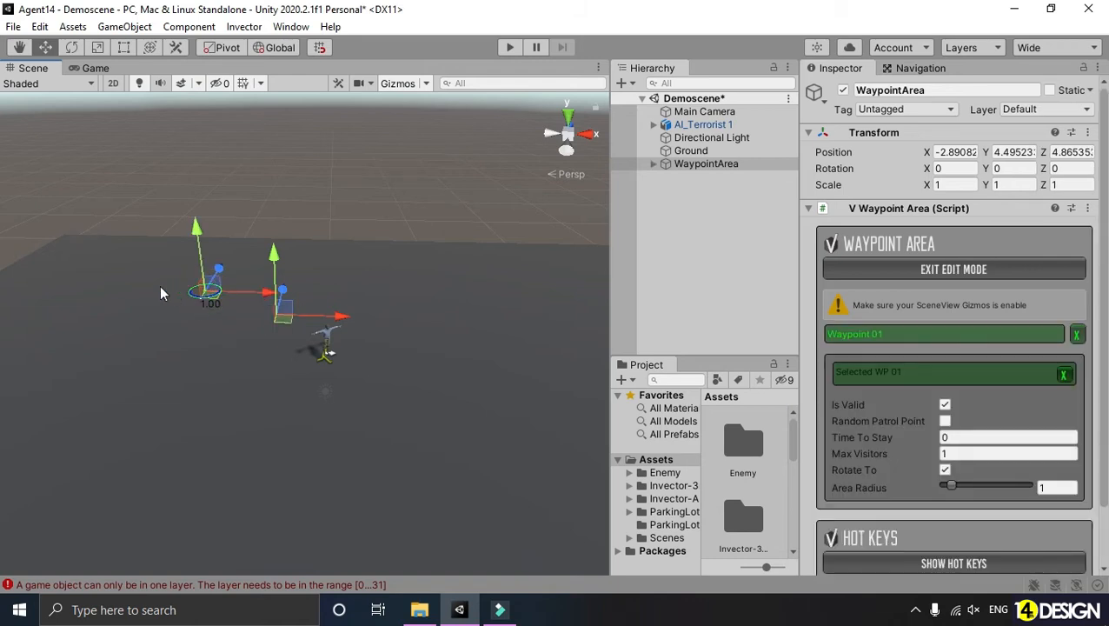
Examine the first waypoint's marker, radius circle and handles up close in the Scene view.
scroll(159, 293, up, 3)
middle_drag(192, 300, 275, 335)
scroll(176, 285, up, 4)
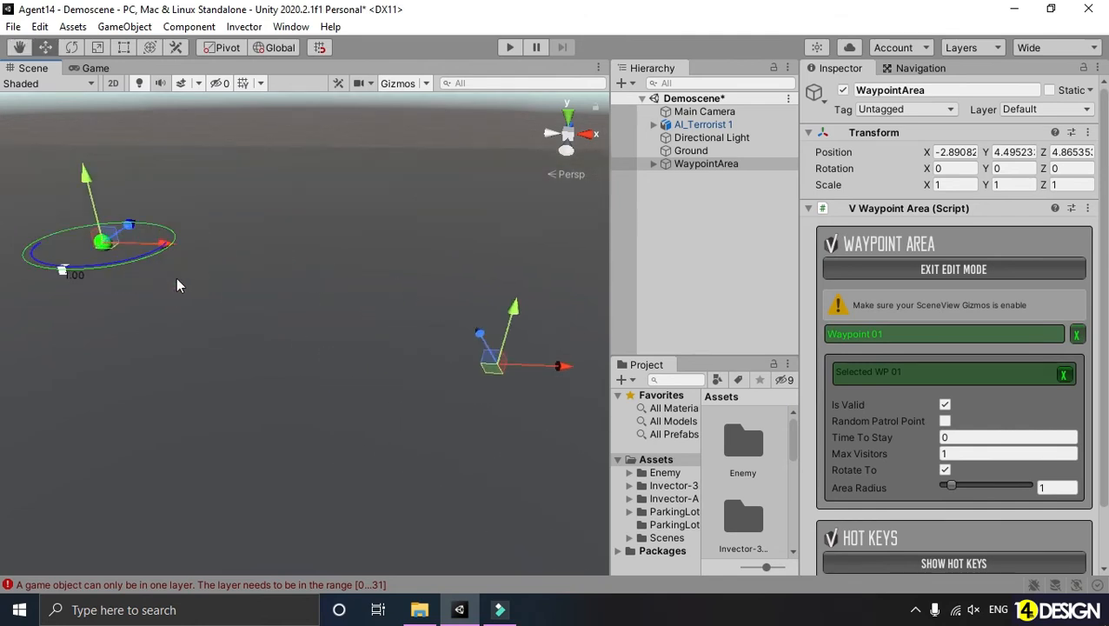
middle_drag(178, 278, 433, 412)
middle_drag(265, 347, 460, 412)
scroll(311, 338, up, 4)
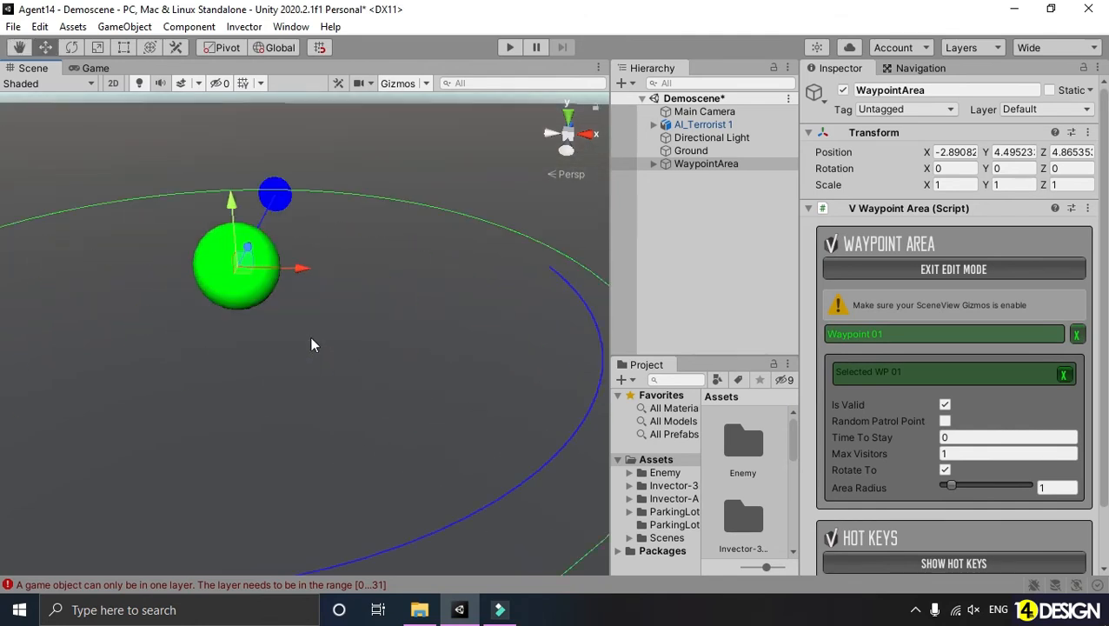
scroll(311, 338, down, 12)
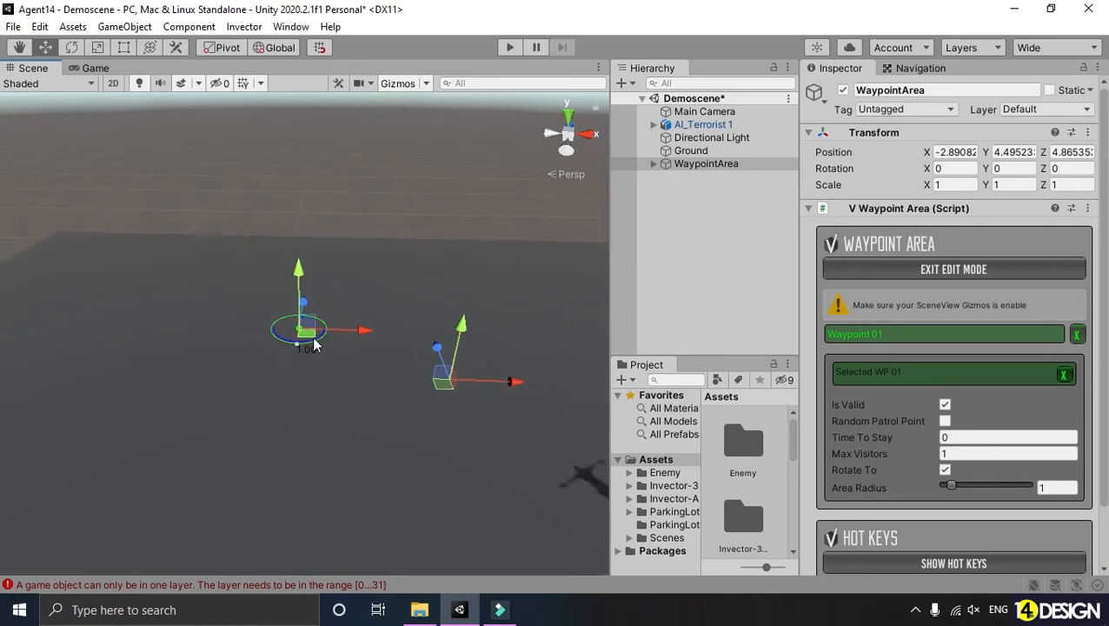
scroll(313, 342, down, 4)
Place a second waypoint on the ground, on the other side of the terrorist from the first.
middle_drag(353, 342, 245, 332)
middle_drag(405, 335, 333, 322)
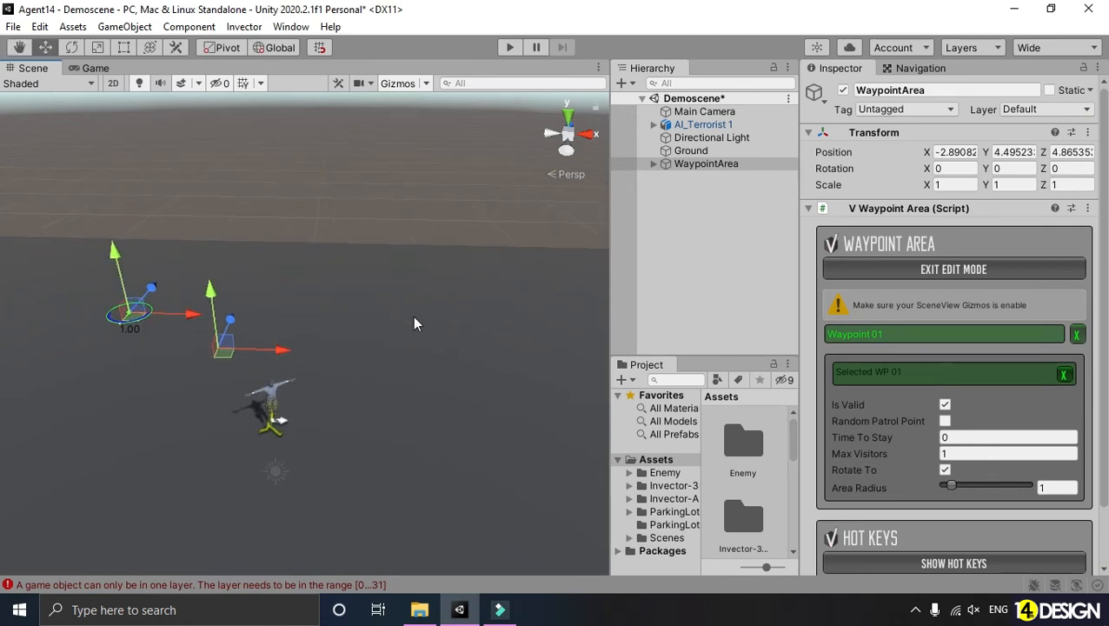
middle_drag(455, 332, 443, 328)
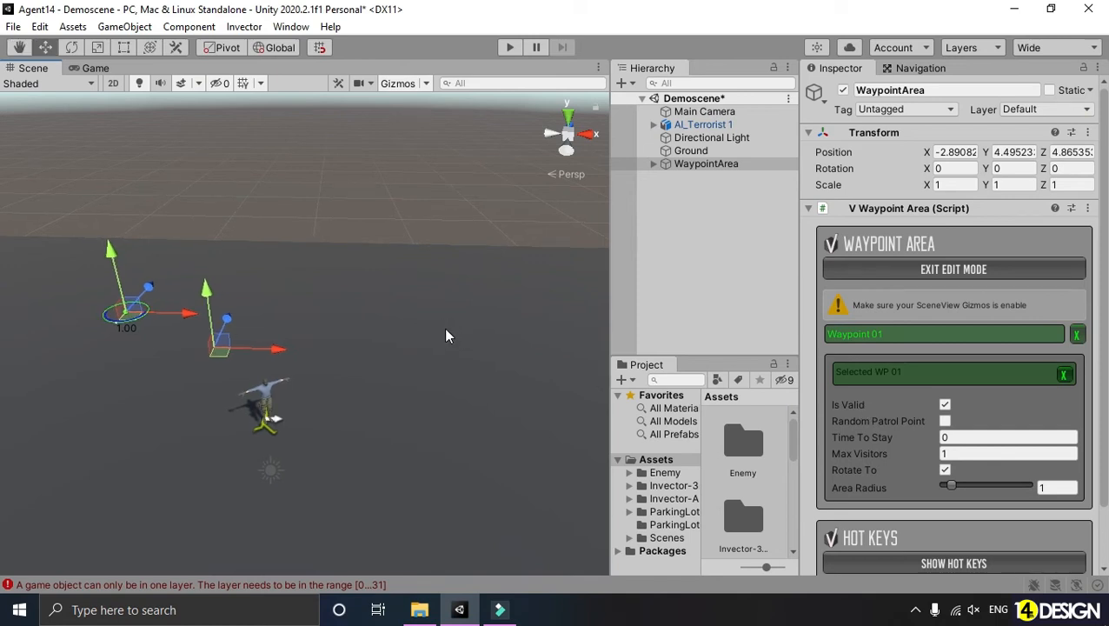
shift+click(519, 304)
Place a third and a fourth waypoint on the open ground to complete a patrol loop around the terrorist.
alt+drag(339, 312, 466, 315)
middle_drag(364, 302, 348, 318)
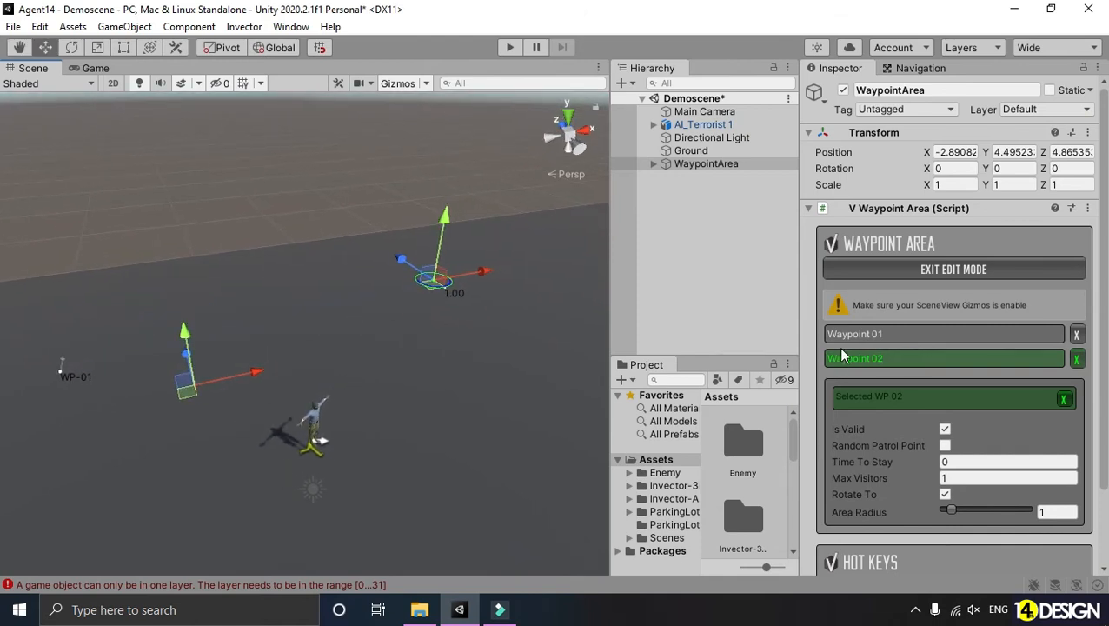
alt+drag(506, 294, 352, 278)
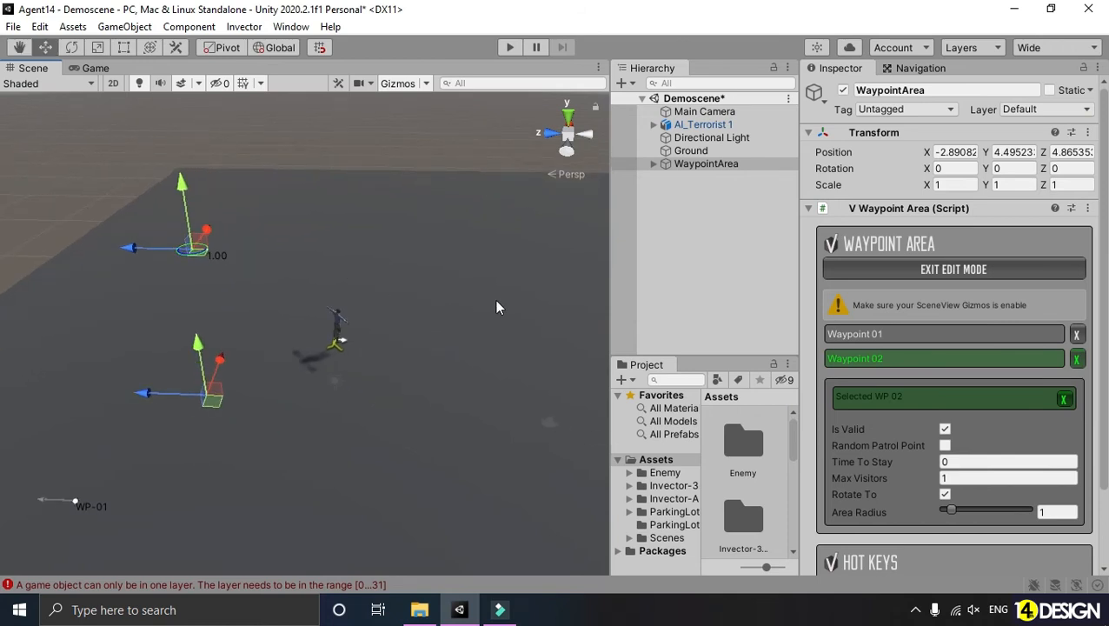
shift+click(528, 275)
mouse_move(448, 309)
alt+mouse_down()
mouse_move(376, 317)
mouse_move(583, 359)
mouse_move(549, 386)
mouse_move(378, 272)
mouse_move(466, 304)
alt+mouse_up()
shift+click(469, 302)
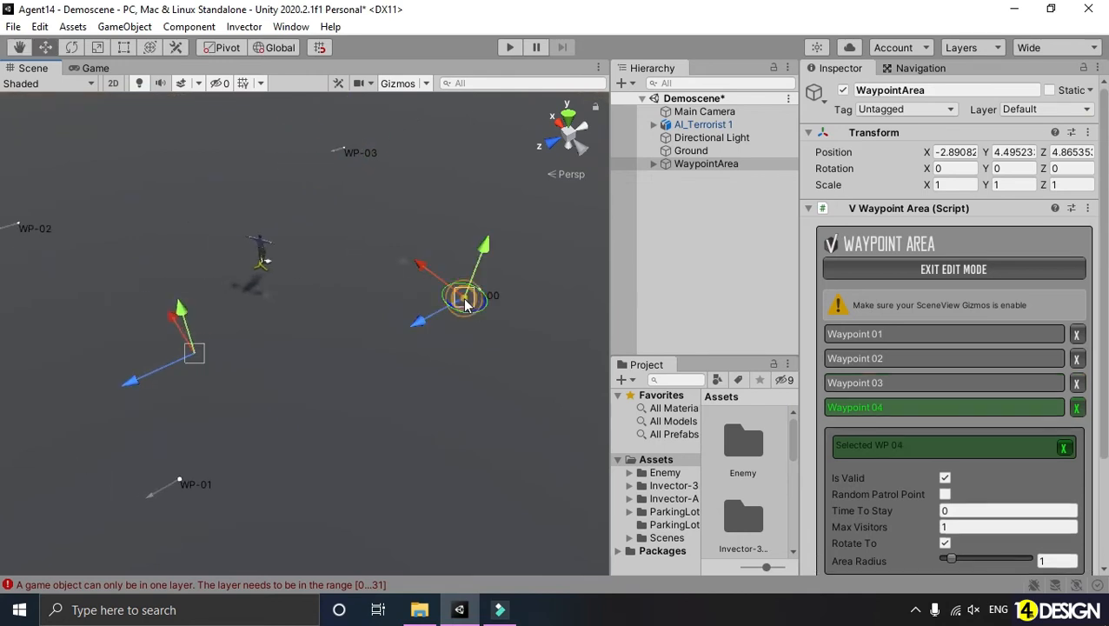
Select all four nodes under WaypointArea and set their Time To Stay to 5.
alt+drag(327, 253, 379, 276)
middle_drag(379, 275, 382, 272)
alt+drag(382, 272, 288, 247)
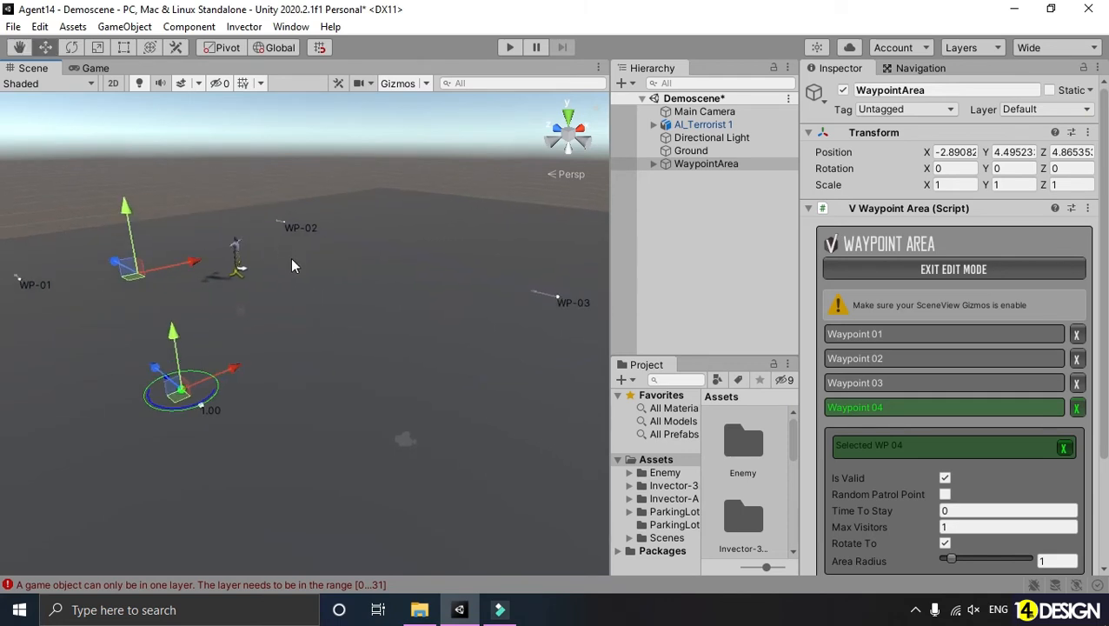
middle_drag(270, 260, 332, 285)
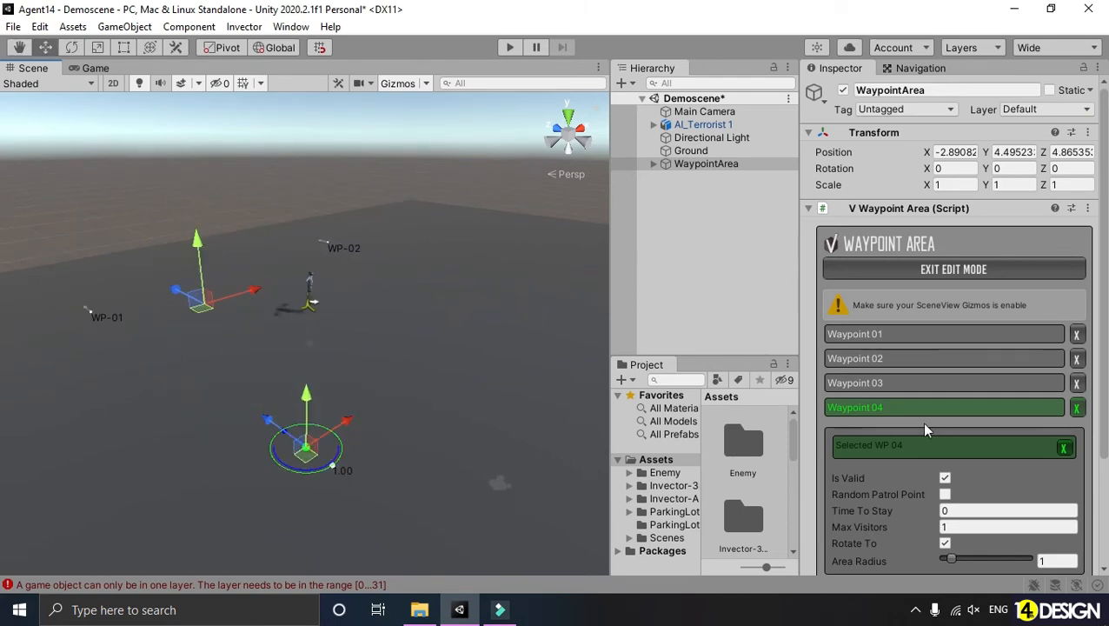
scroll(926, 432, down, 3)
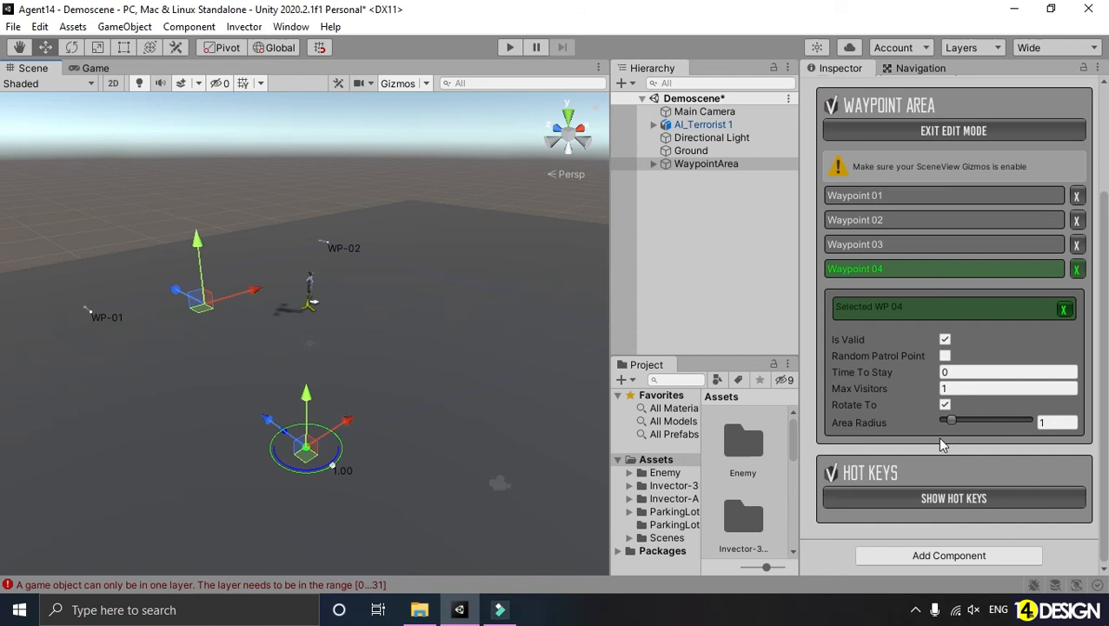
click(653, 164)
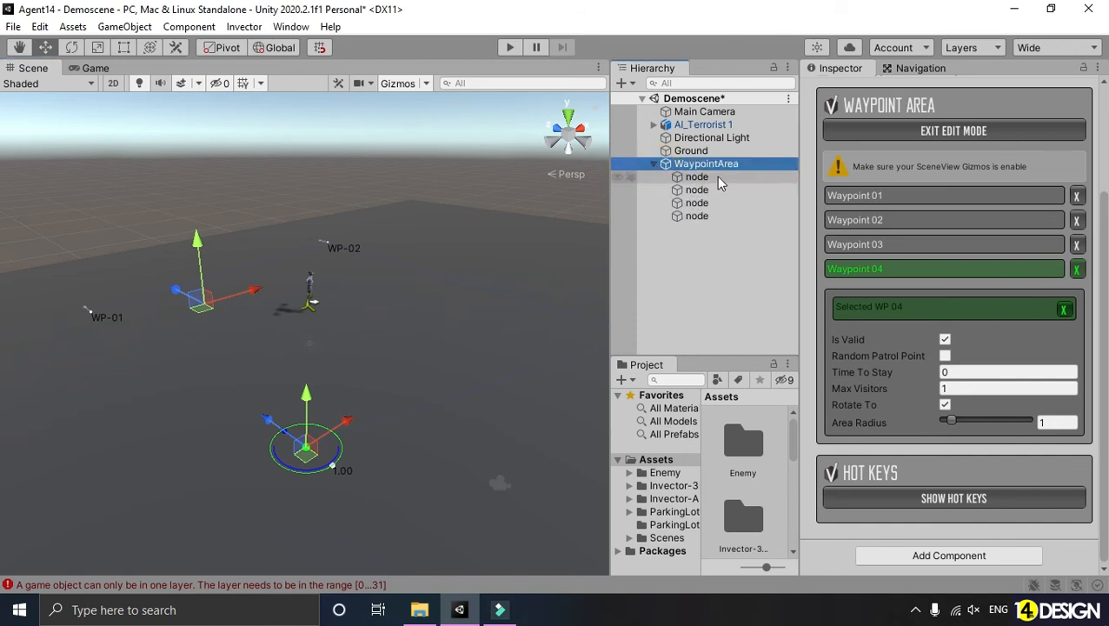
click(715, 177)
shift+click(716, 215)
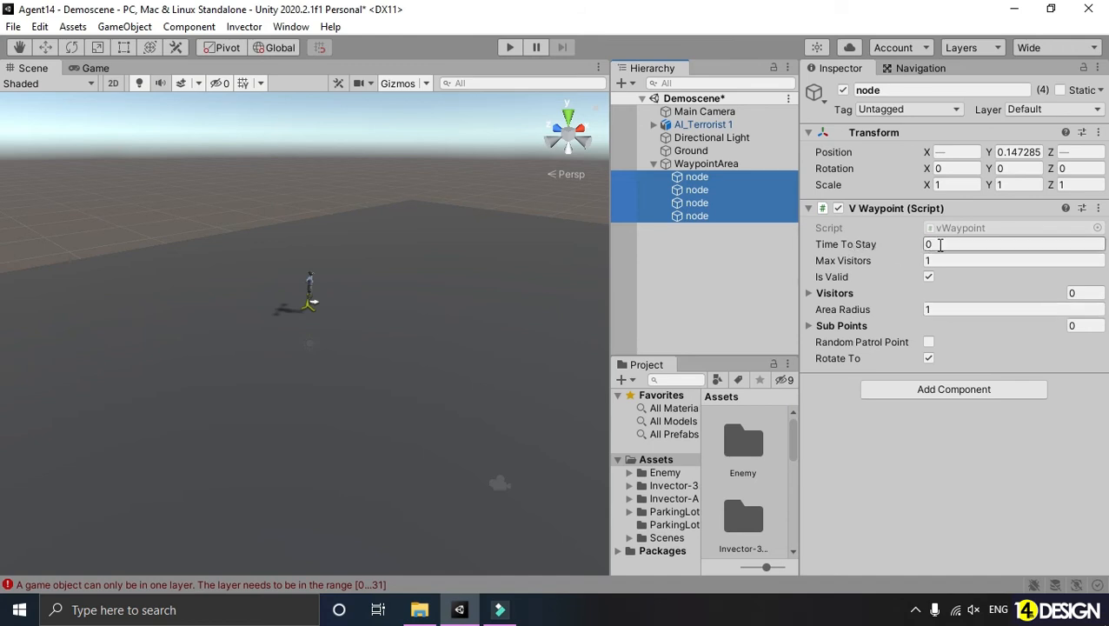
click(945, 246)
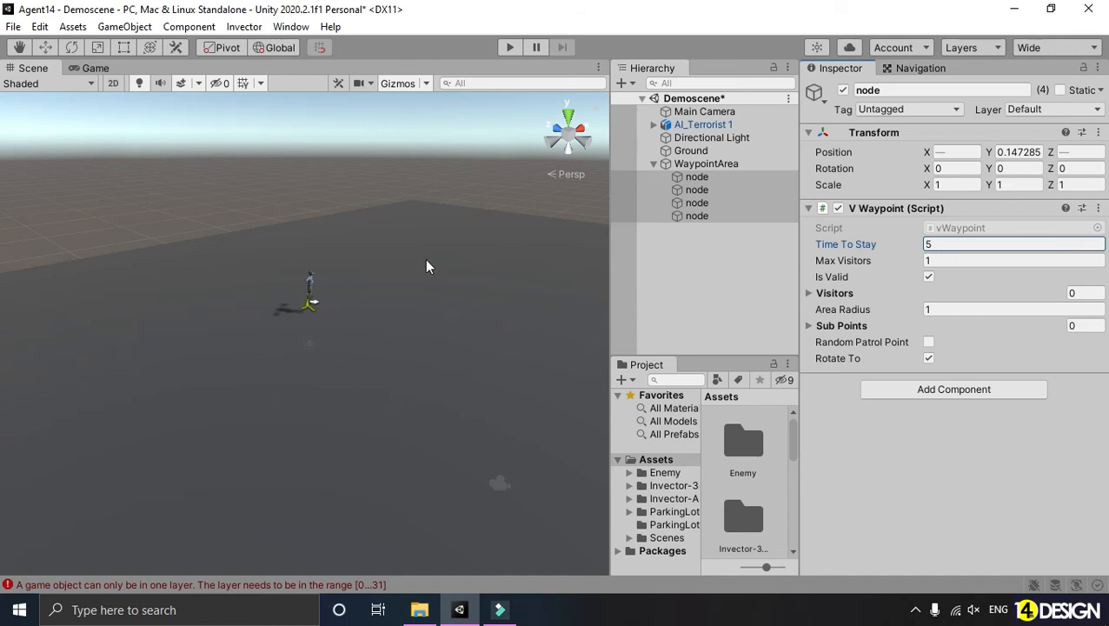
Exit edit mode on the WaypointArea object and deselect it.
click(697, 278)
click(693, 165)
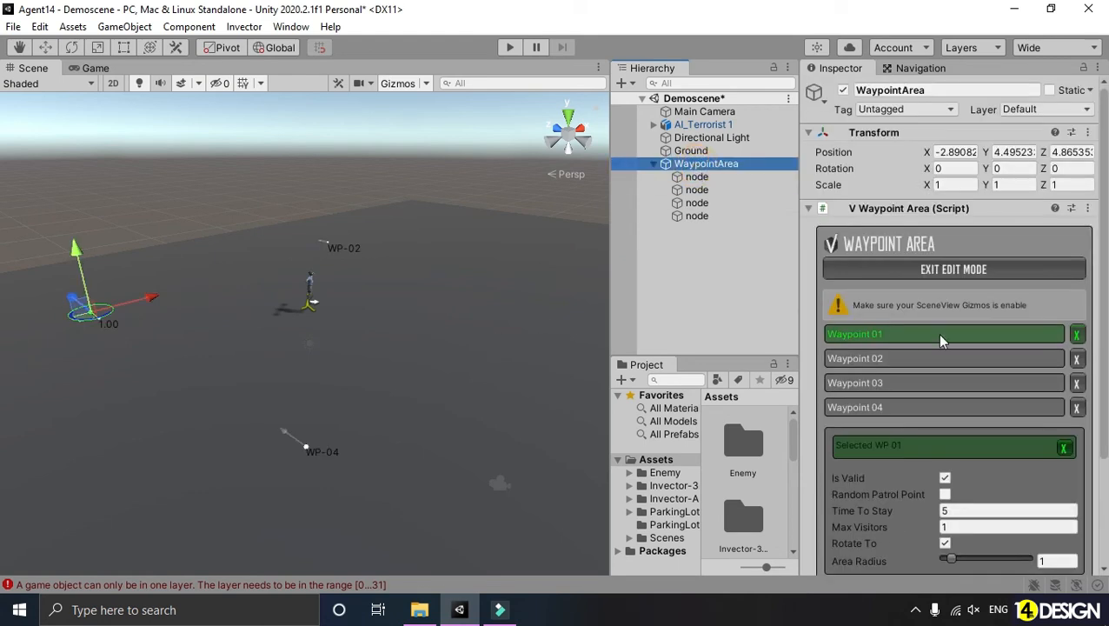
click(934, 270)
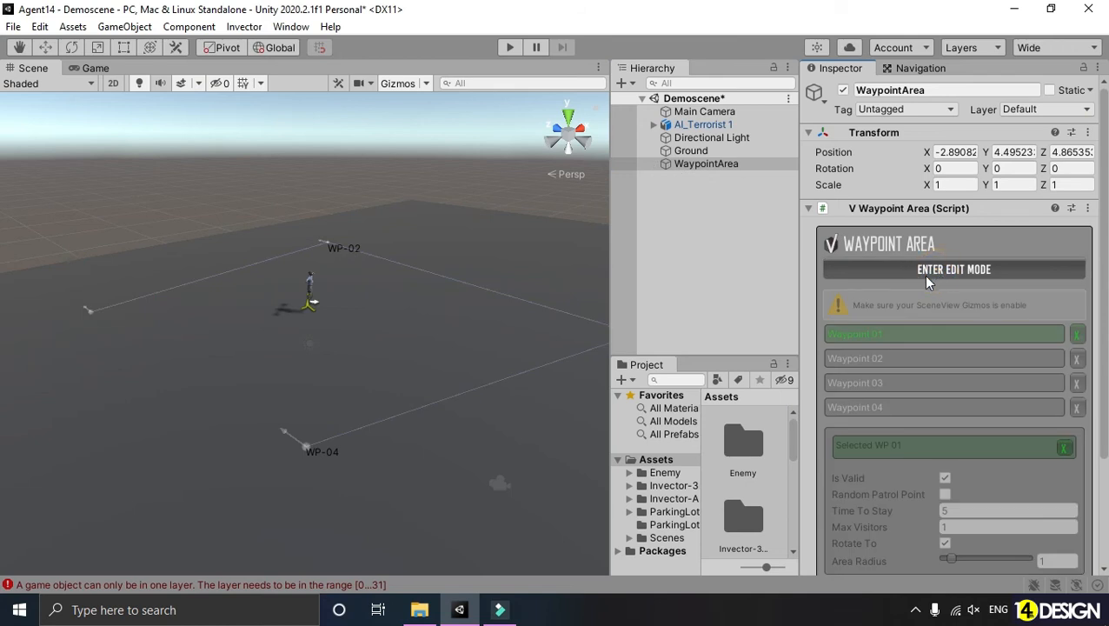
click(701, 240)
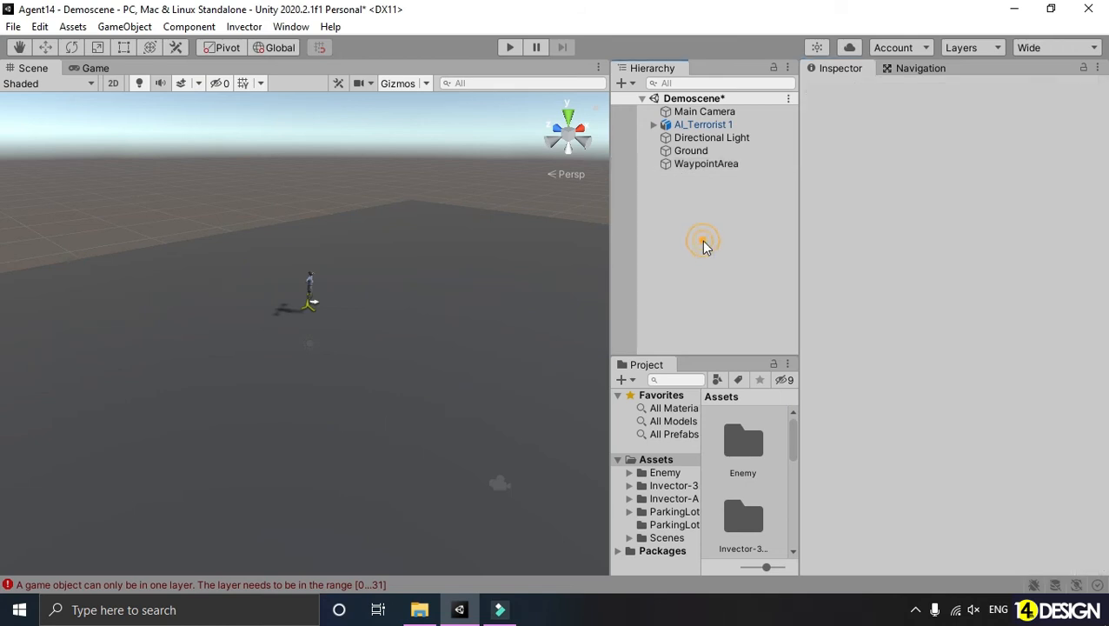
Expand the properties of the FSM Behaviour Controller and the AI Basic Controller on AI_Terrorist 1.
click(706, 126)
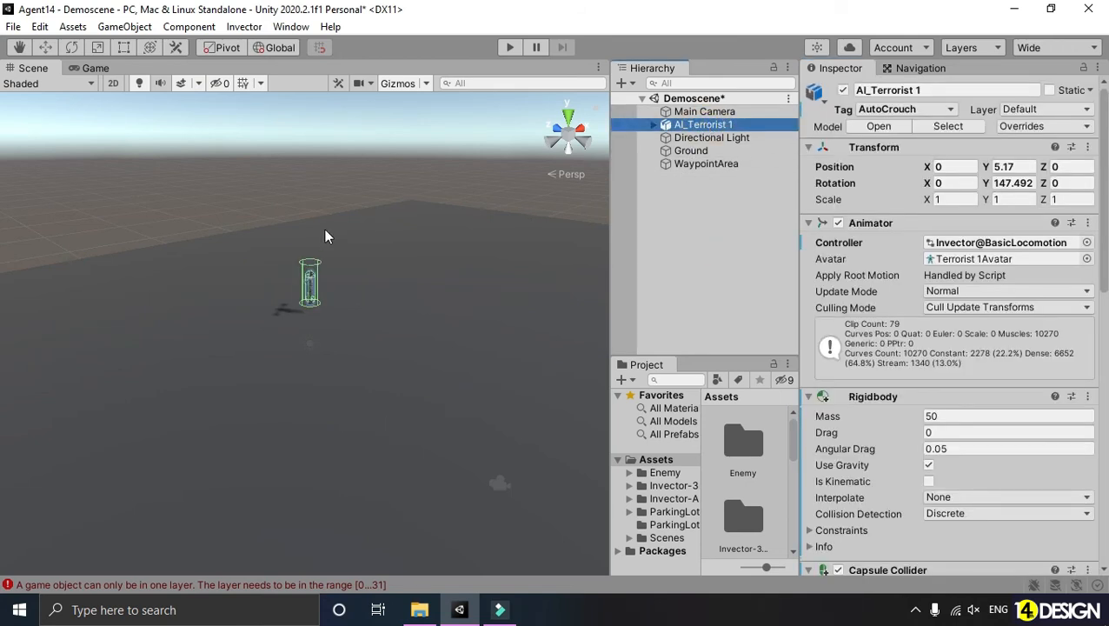
scroll(324, 229, up, 4)
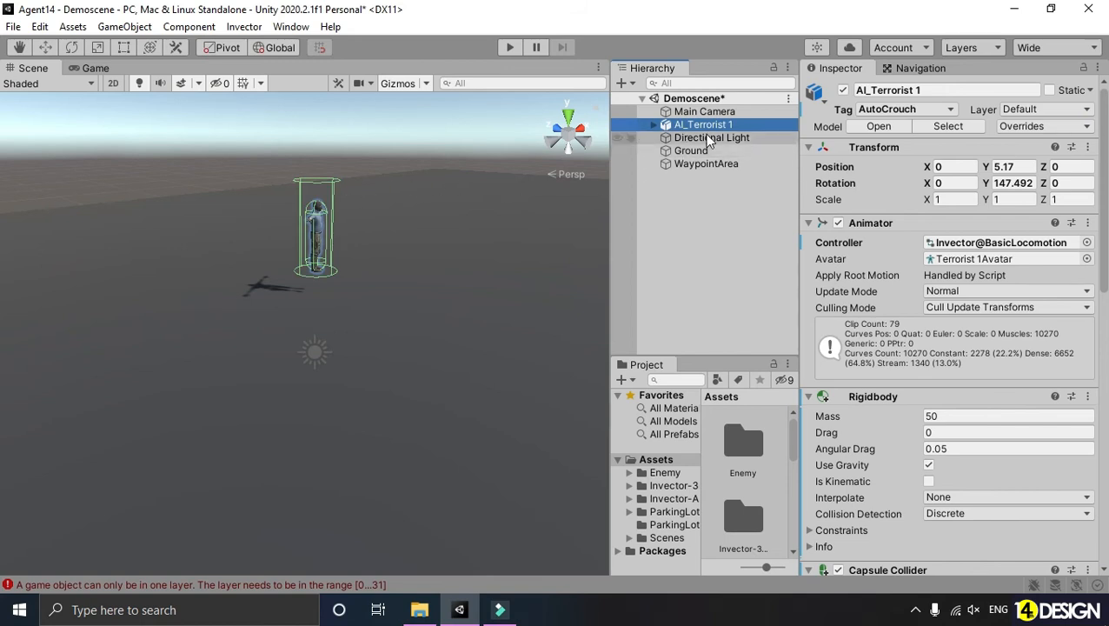
scroll(903, 309, down, 10)
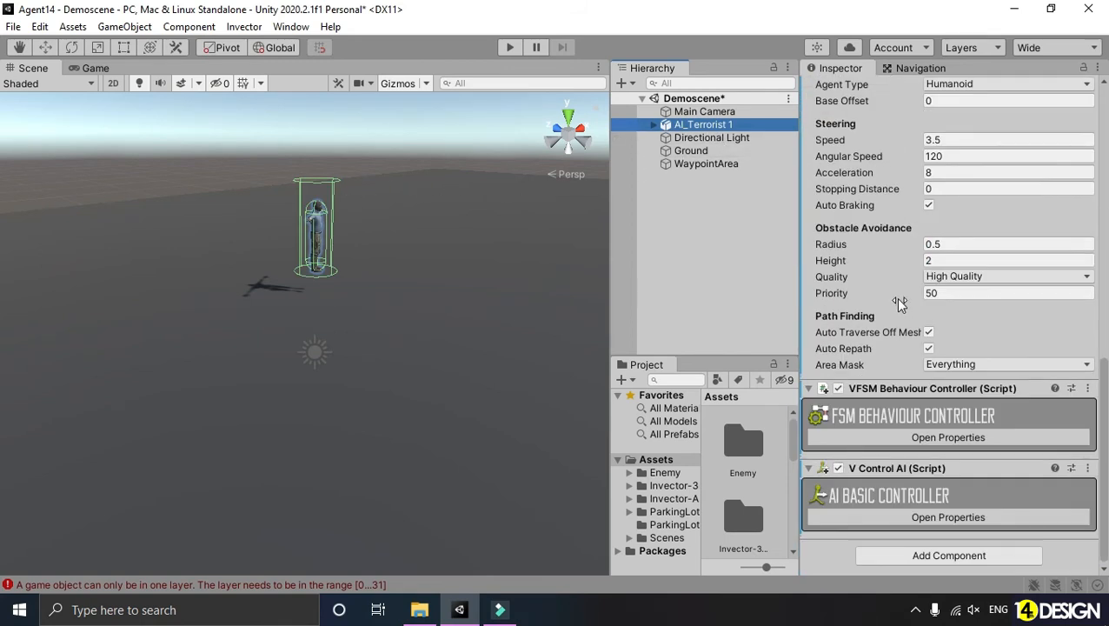
click(884, 437)
scroll(908, 422, down, 3)
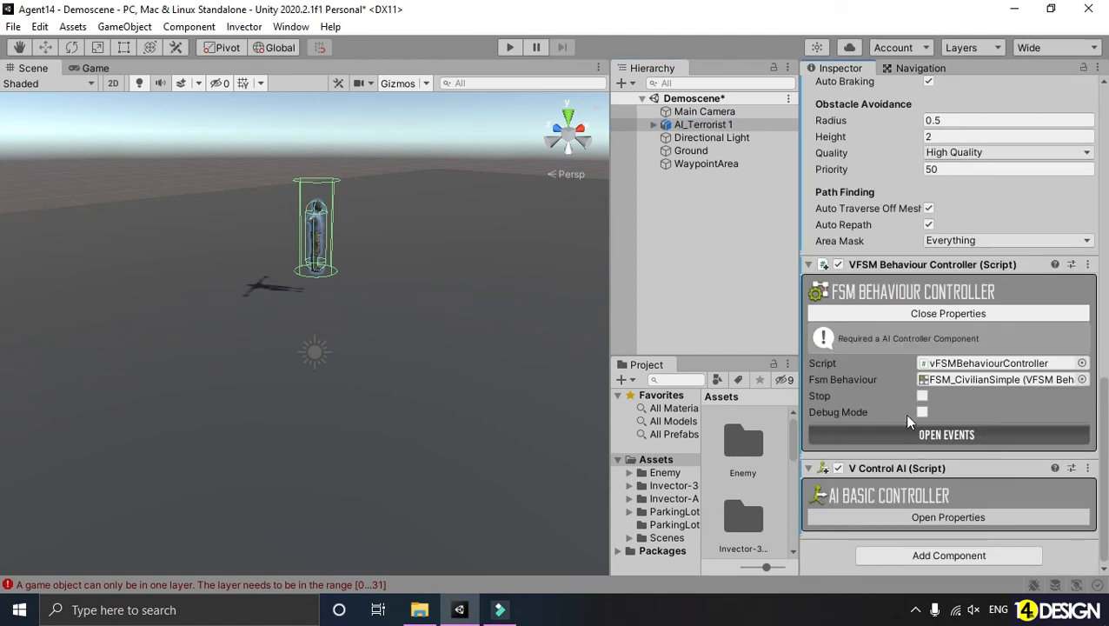
click(928, 518)
scroll(928, 520, down, 3)
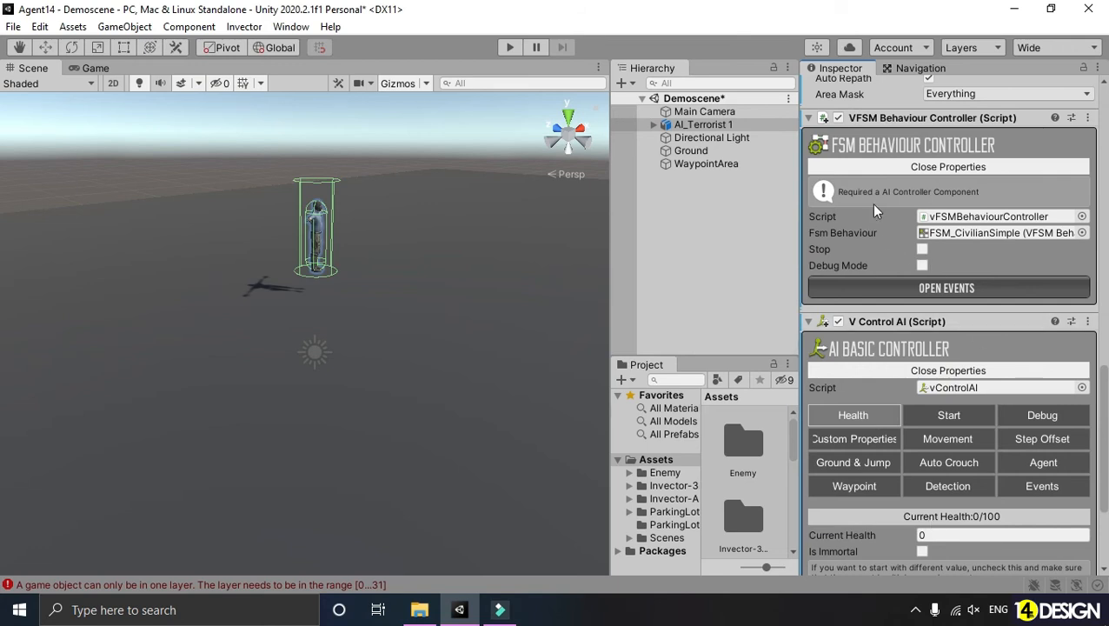
Assign the scene's WaypointArea as the Waypoint Area in the AI Basic Controller's waypoint settings.
scroll(878, 342, down, 3)
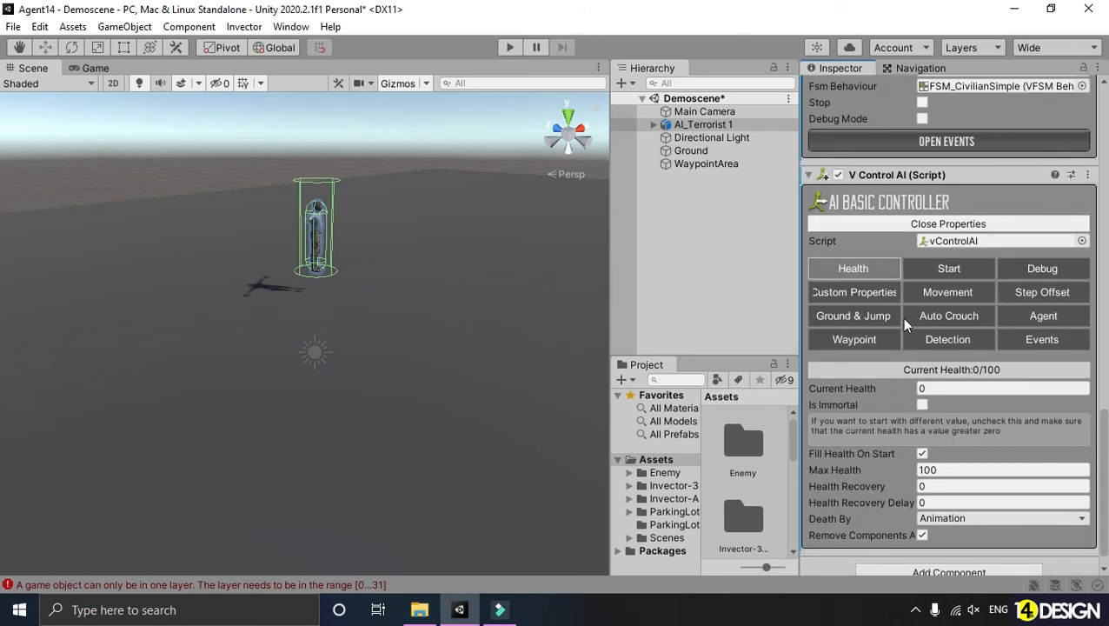
scroll(904, 323, down, 1)
click(874, 325)
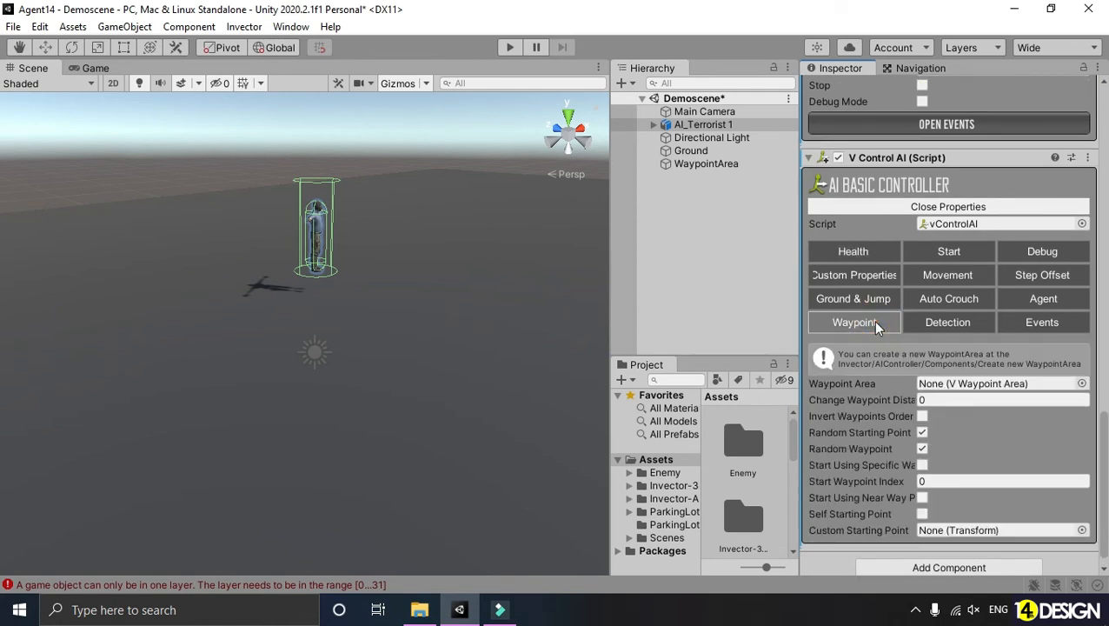
scroll(873, 320, down, 1)
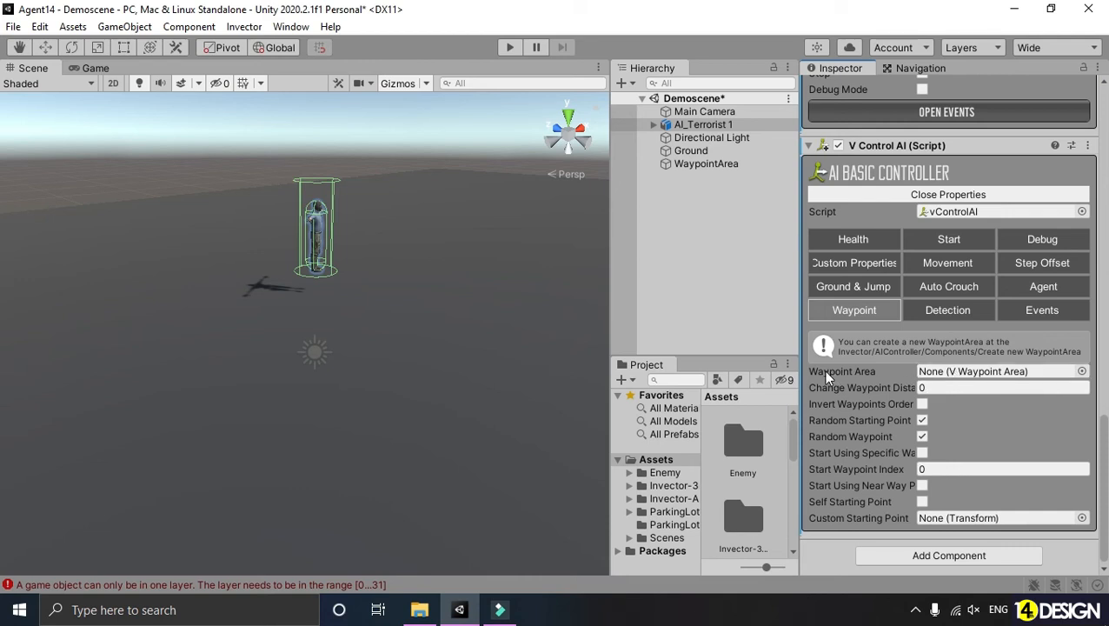
click(1081, 372)
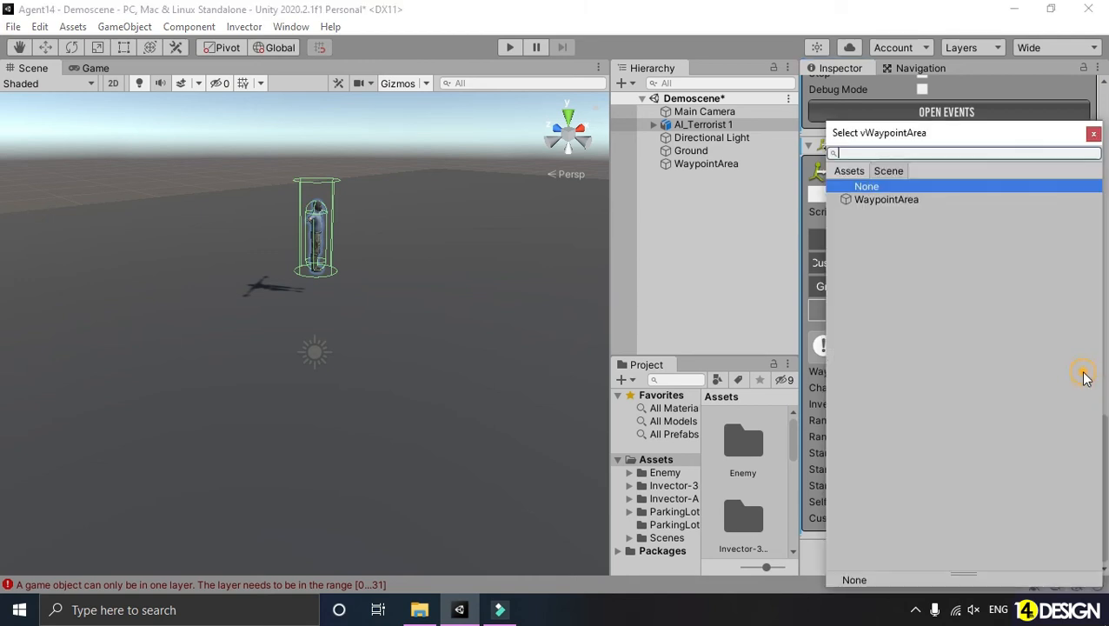
click(884, 199)
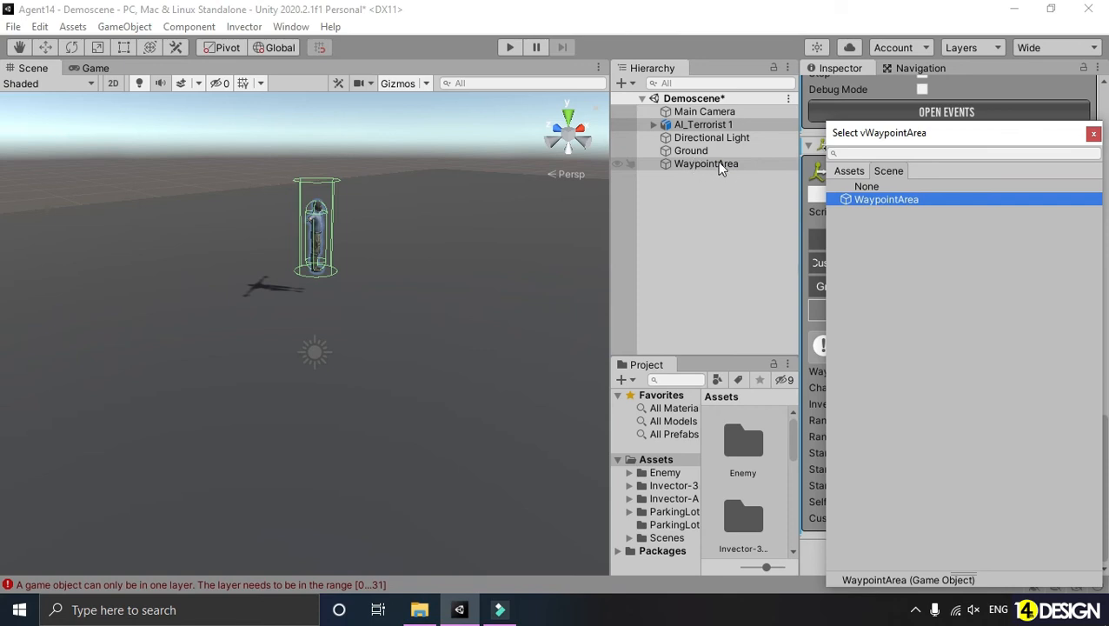
double_click(881, 201)
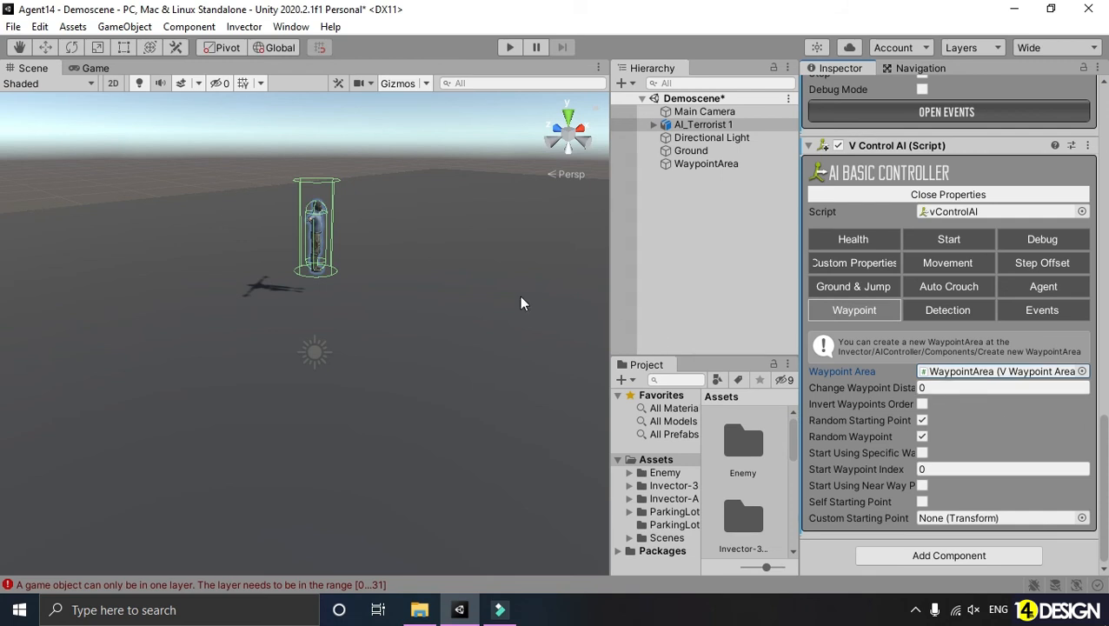
scroll(519, 296, down, 3)
scroll(470, 257, down, 2)
scroll(438, 272, down, 1)
scroll(509, 253, up, 3)
scroll(507, 250, down, 3)
Select the Main Camera and set the Game view resolution to 2160x1080.
click(91, 68)
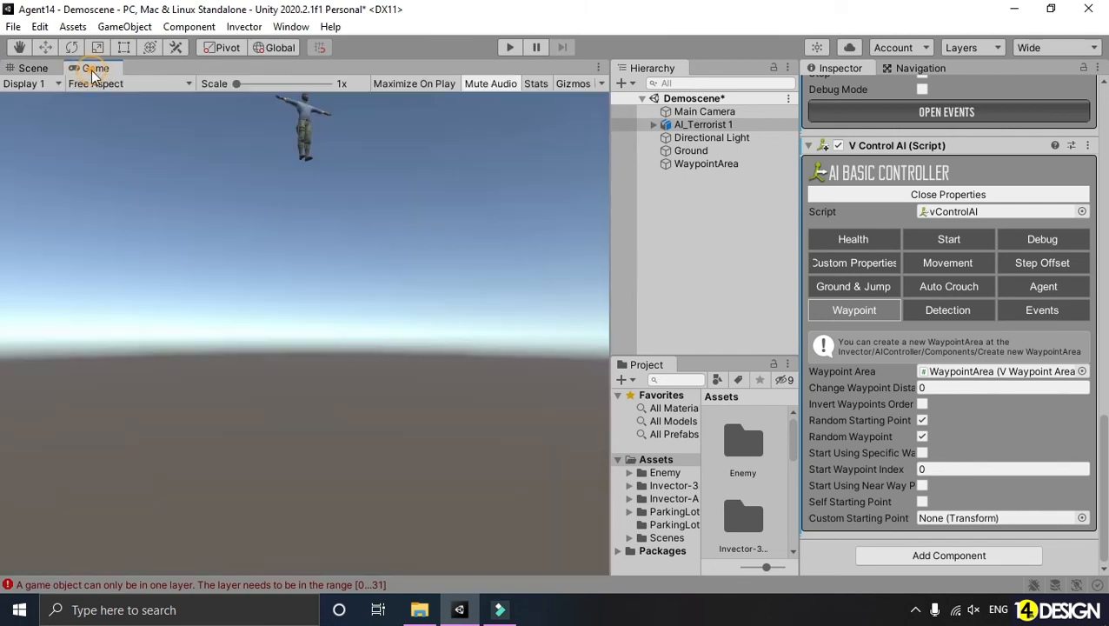
click(704, 111)
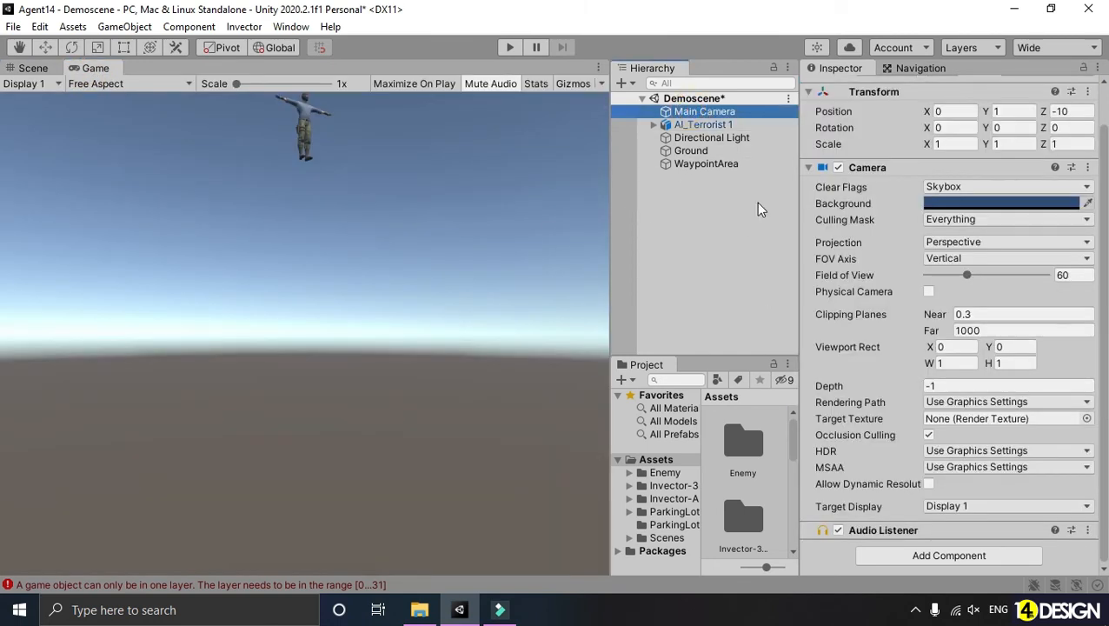
click(115, 84)
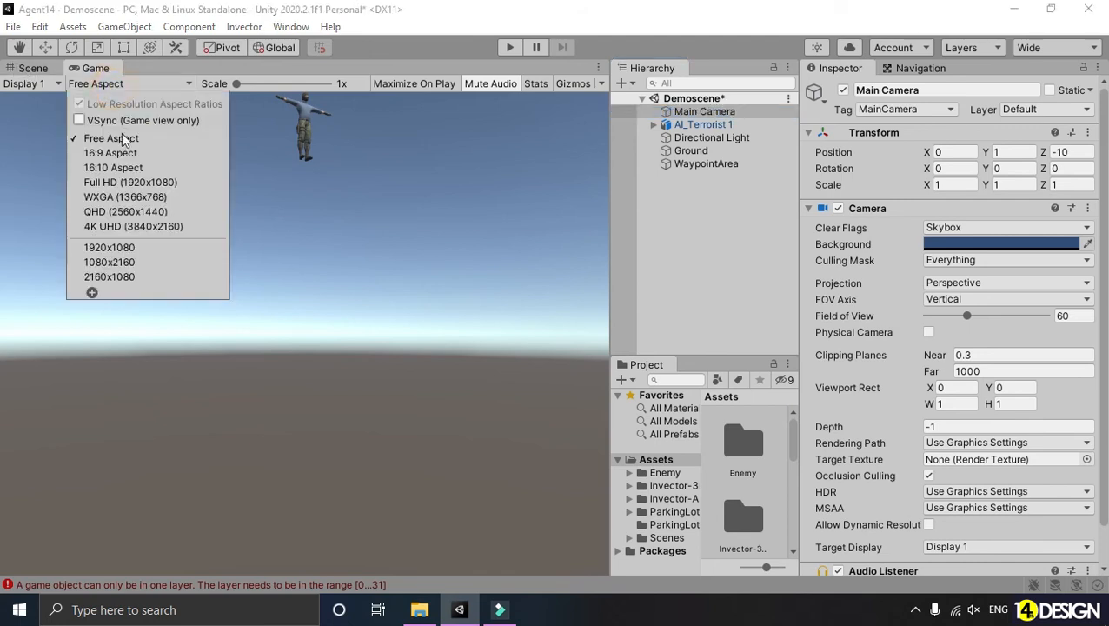
click(153, 277)
Raise the Main Camera to about Y 5.93 in the Scene view and check its framing in the Game view.
click(33, 68)
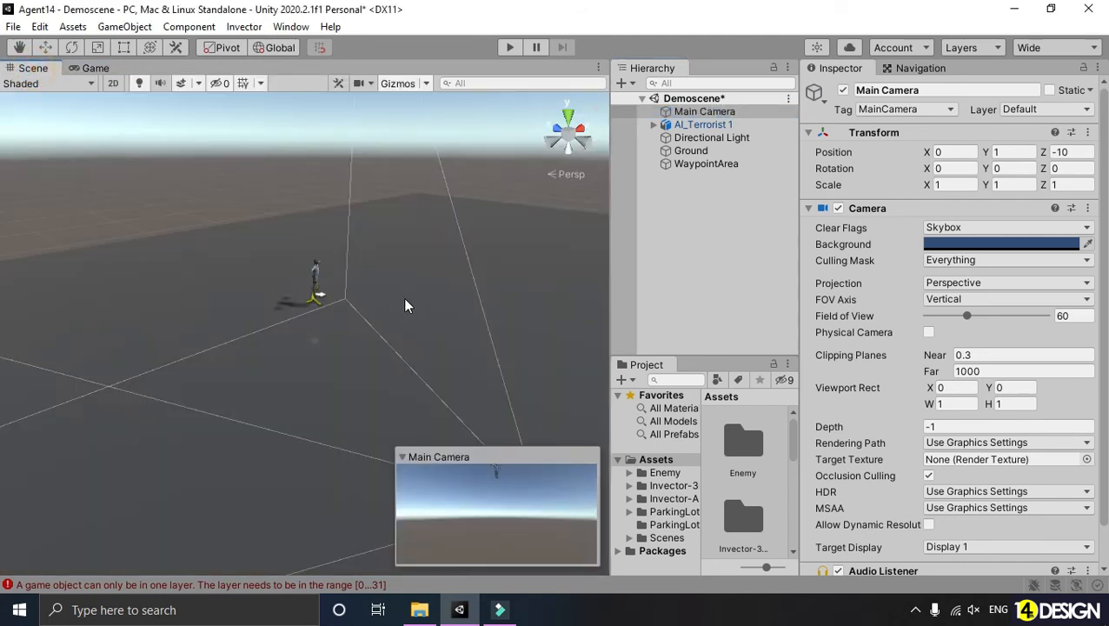
key(w)
drag(303, 281, 296, 203)
key(e)
click(96, 68)
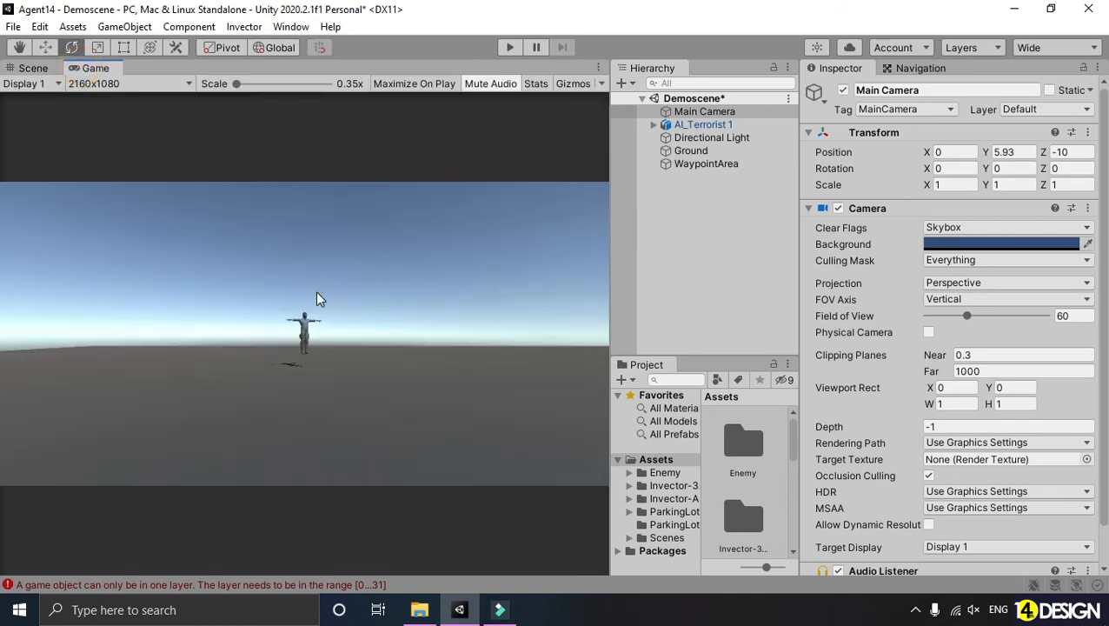
Run the scene and watch the terrorist's patrol movement in the Game and Scene views.
click(510, 48)
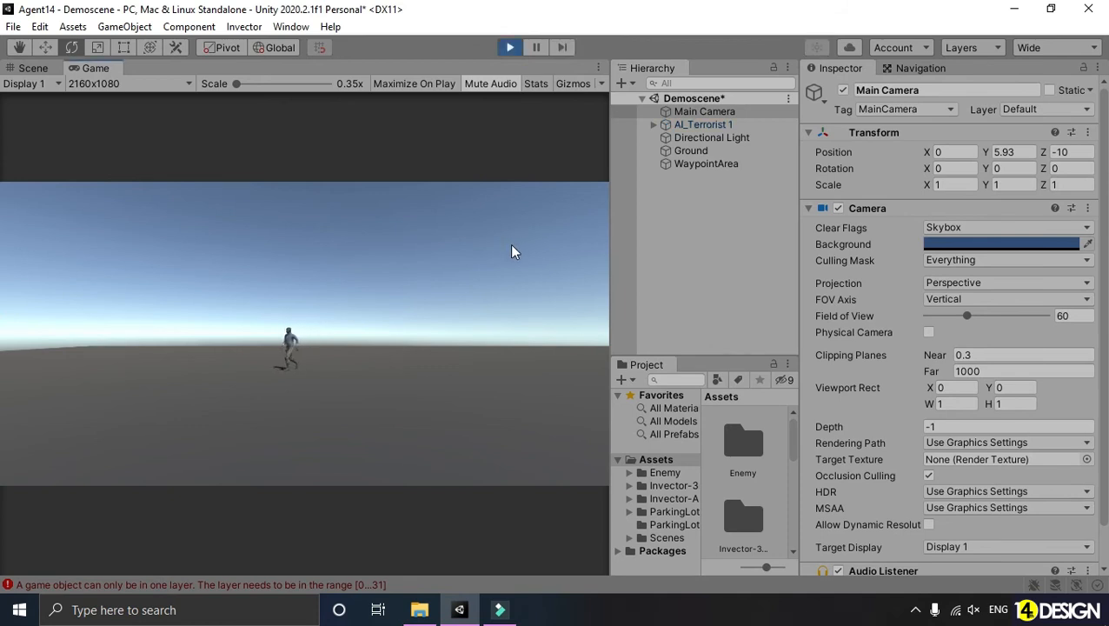
click(30, 69)
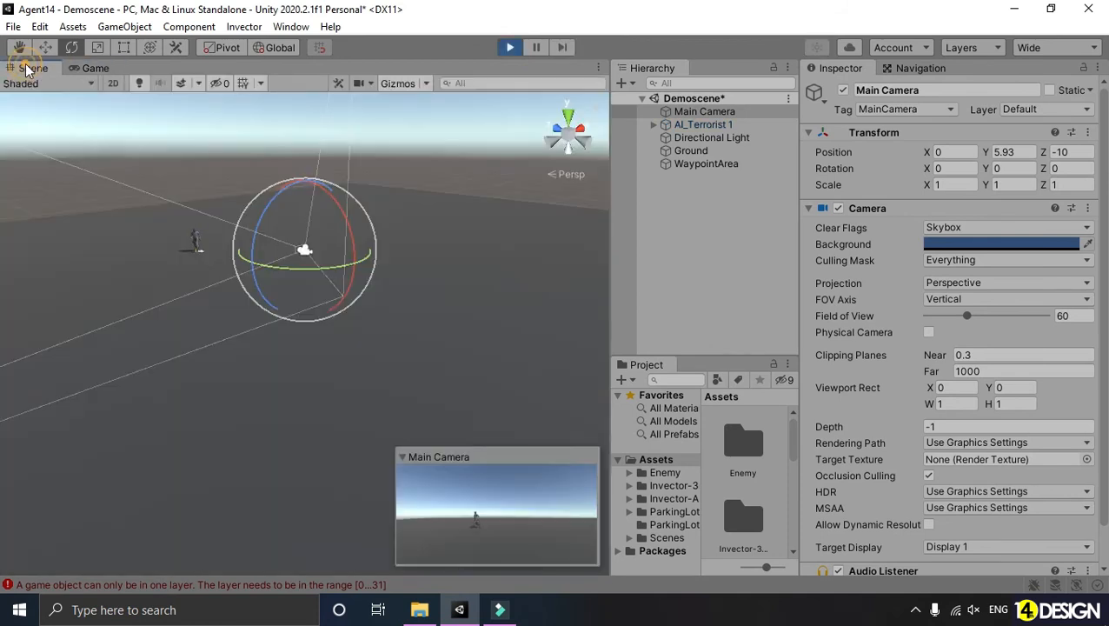
click(226, 147)
scroll(190, 238, up, 3)
middle_drag(191, 238, 308, 260)
scroll(243, 223, up, 5)
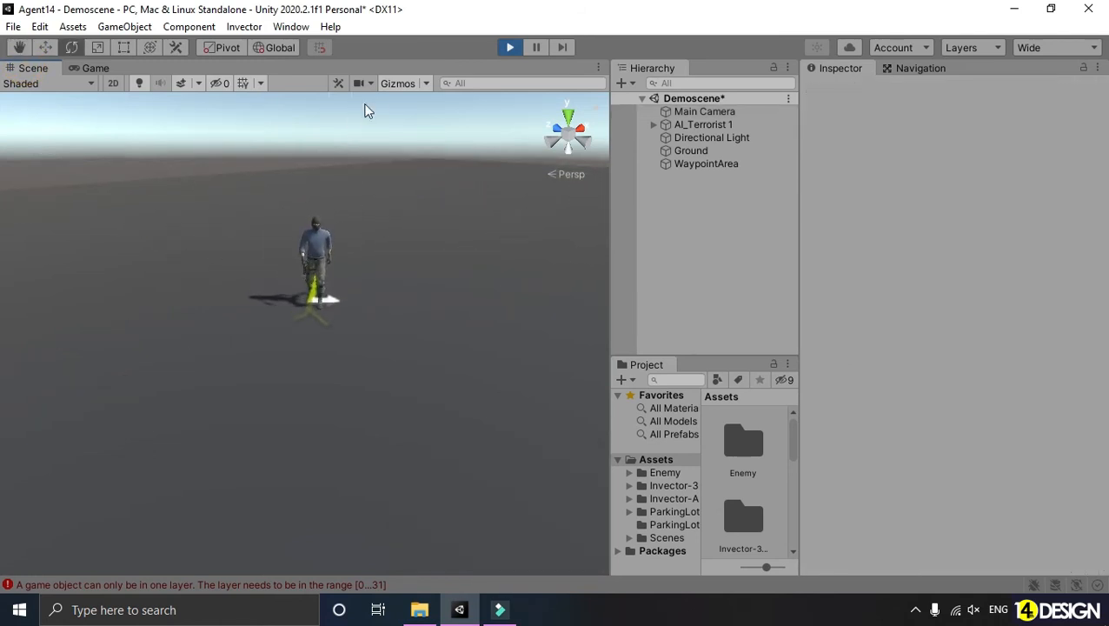
alt+drag(348, 249, 458, 300)
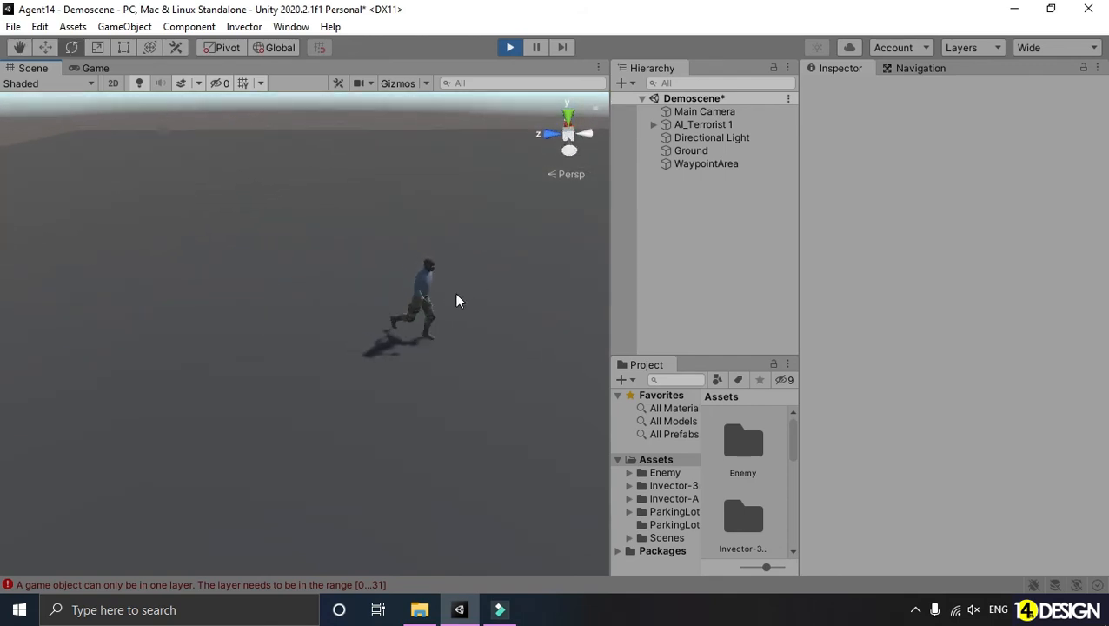
scroll(455, 294, down, 5)
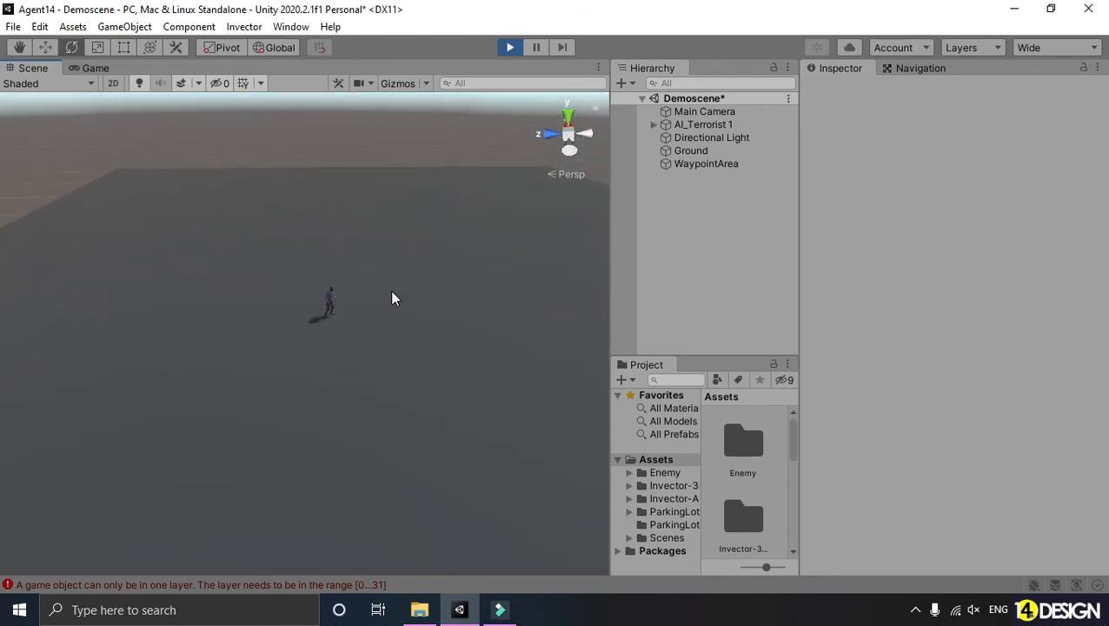
scroll(391, 298, up, 4)
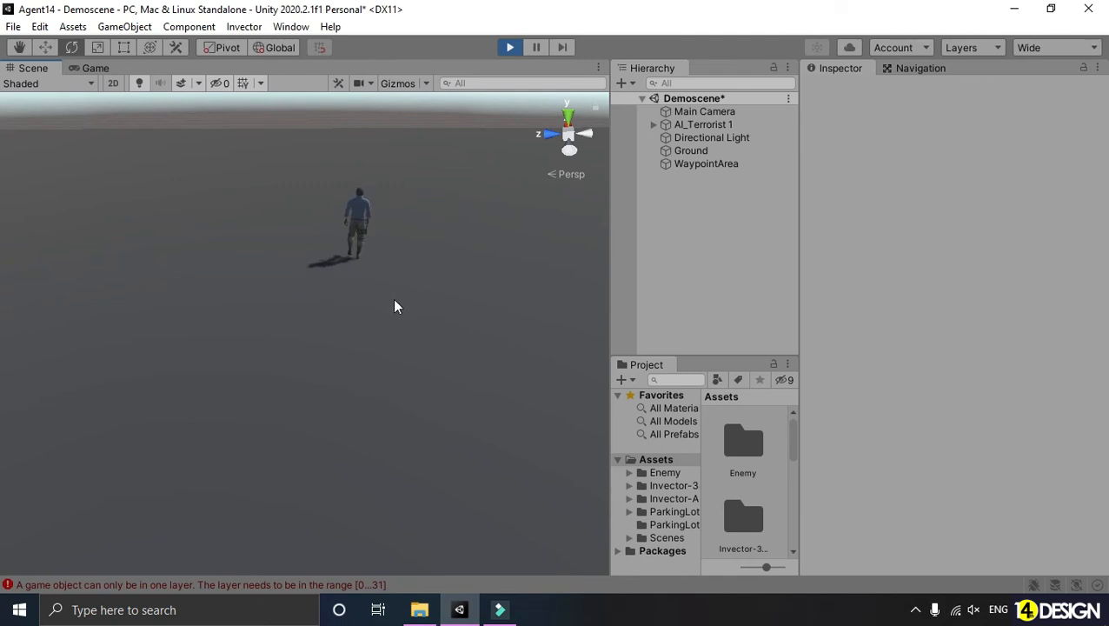
Focus the Scene view on the moving terrorist and follow its walk from the front at a distance.
alt+drag(431, 234, 487, 268)
click(436, 140)
key(f)
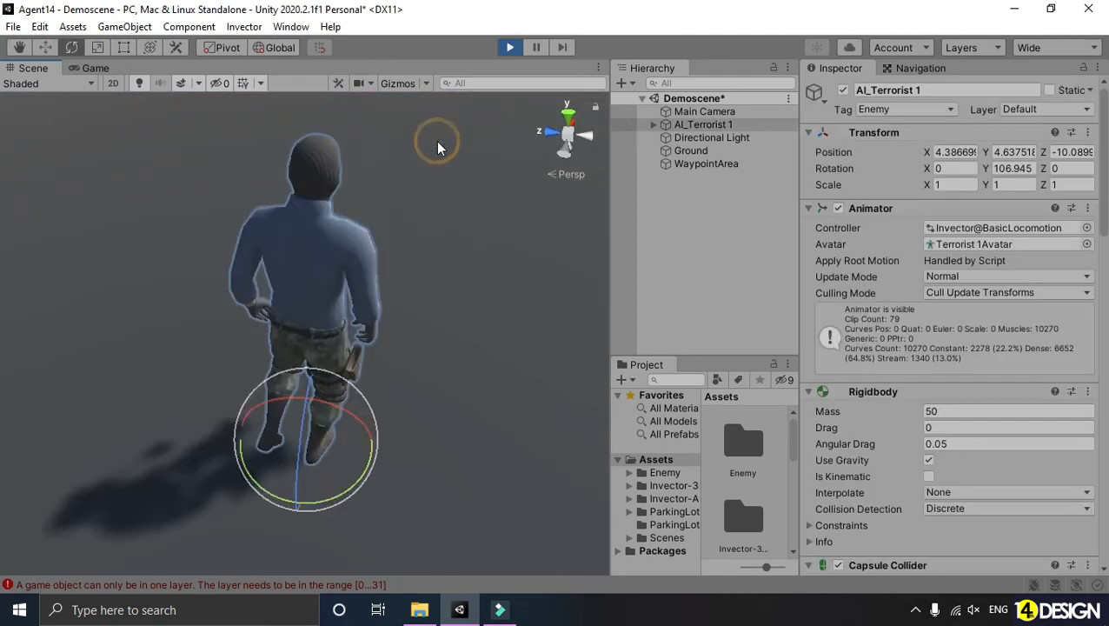
scroll(430, 205, down, 5)
alt+drag(210, 239, 1082, 182)
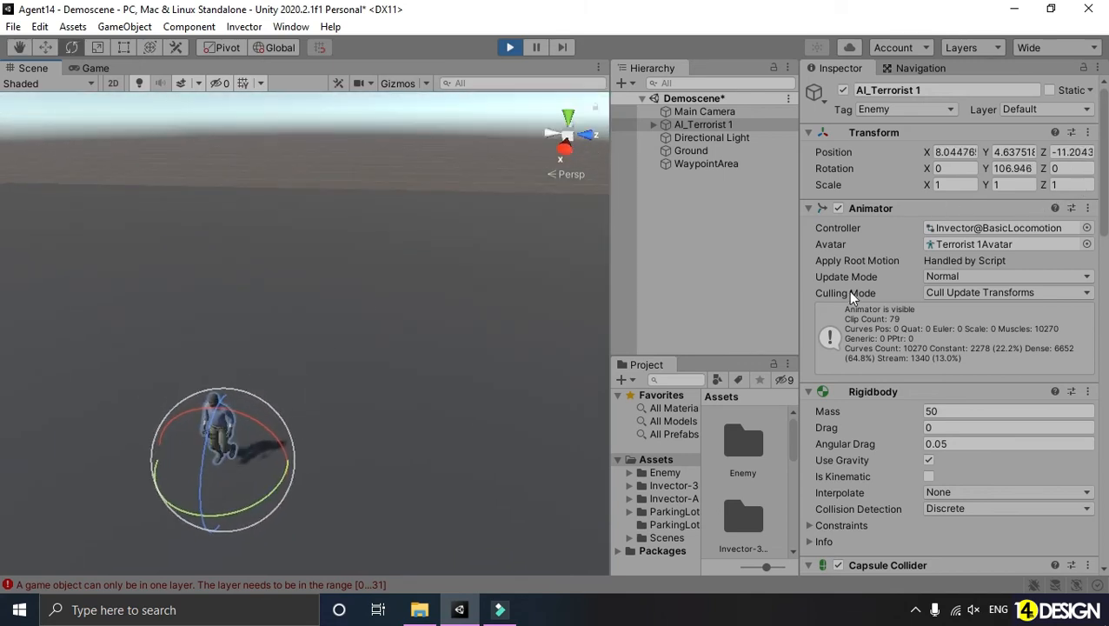
scroll(284, 295, down, 5)
scroll(328, 275, up, 5)
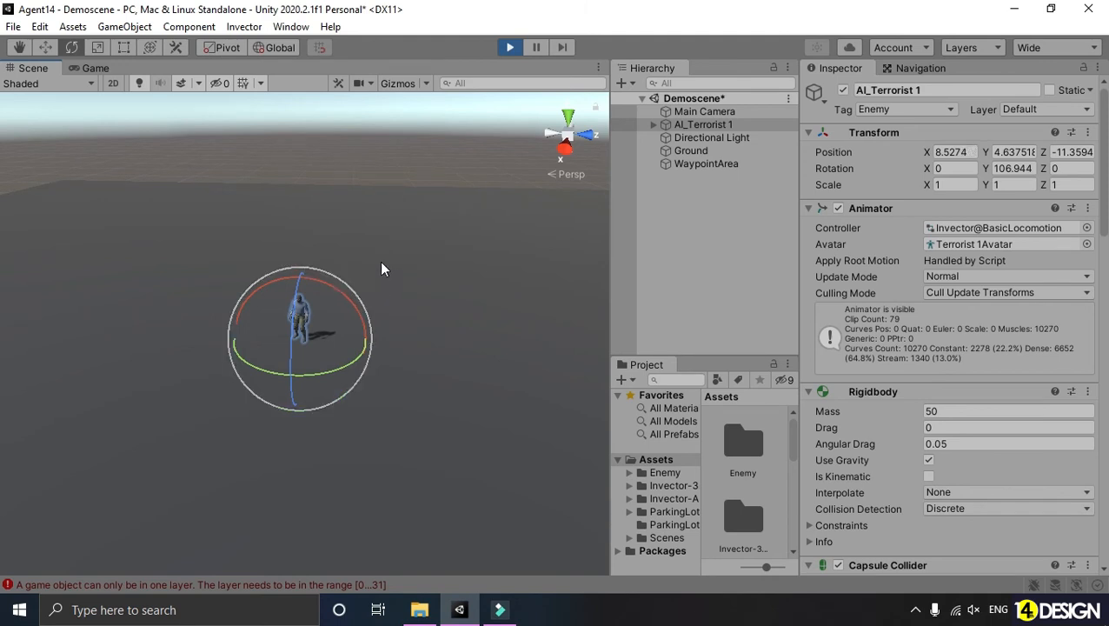
Examine the terrorist's behaviour at the waypoint from near and far, and stop the play test.
click(385, 157)
scroll(339, 291, up, 6)
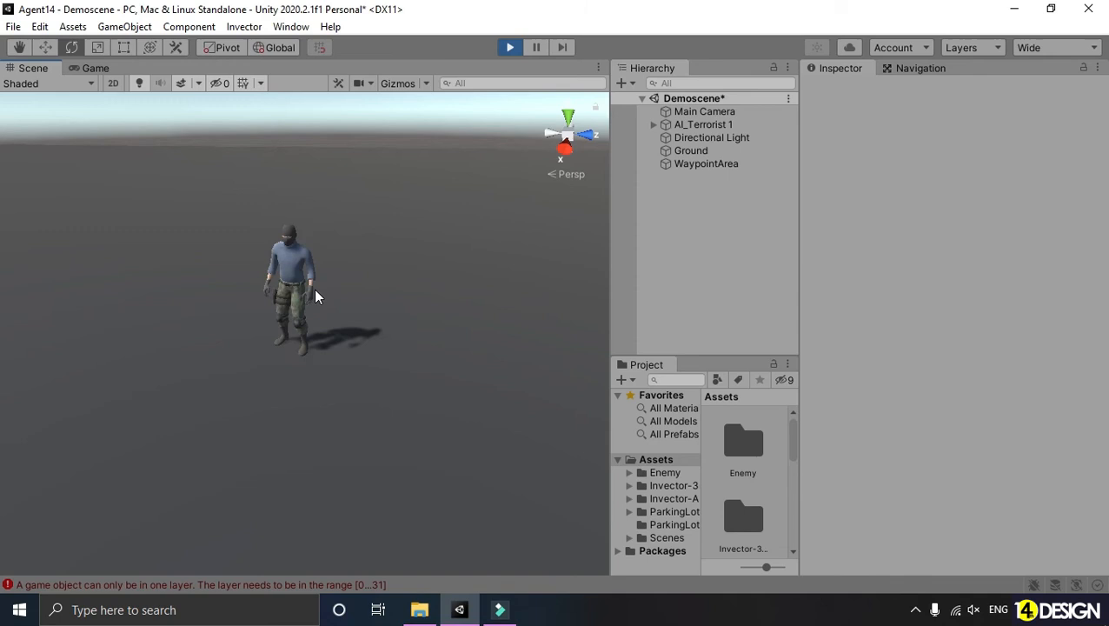
alt+drag(268, 293, 334, 300)
scroll(333, 301, down, 4)
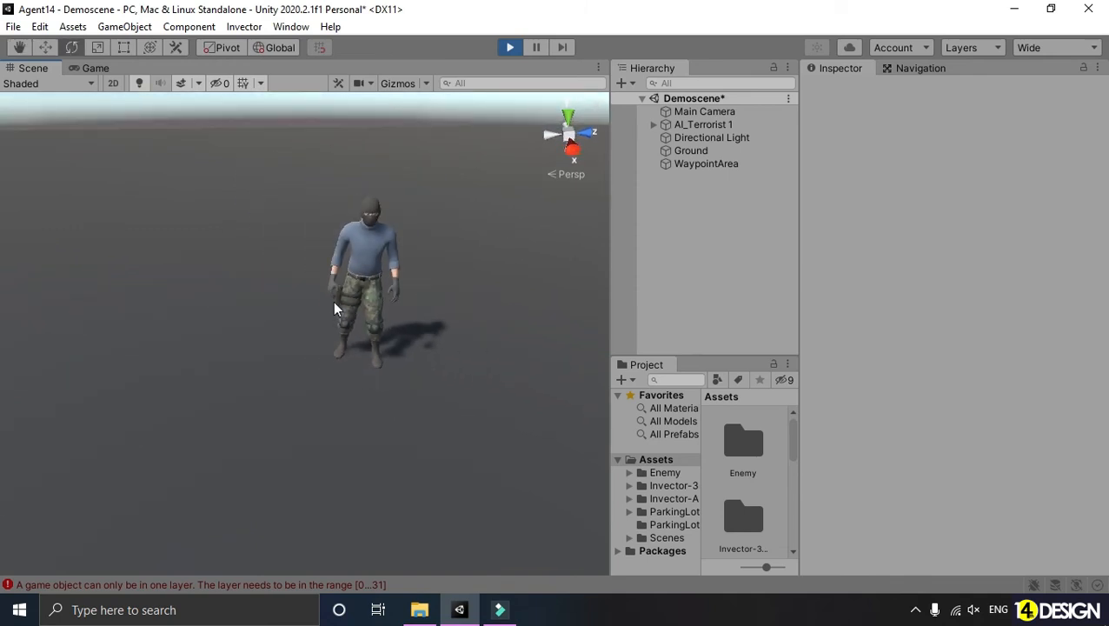
scroll(334, 309, down, 4)
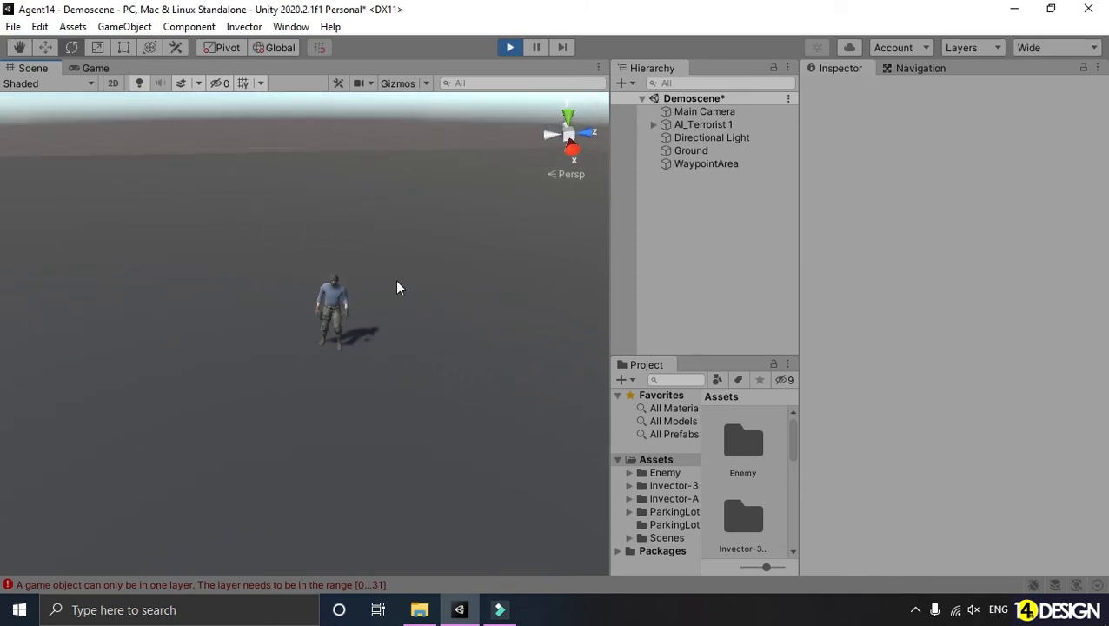
scroll(425, 277, down, 2)
scroll(424, 278, down, 2)
alt+drag(435, 269, 368, 276)
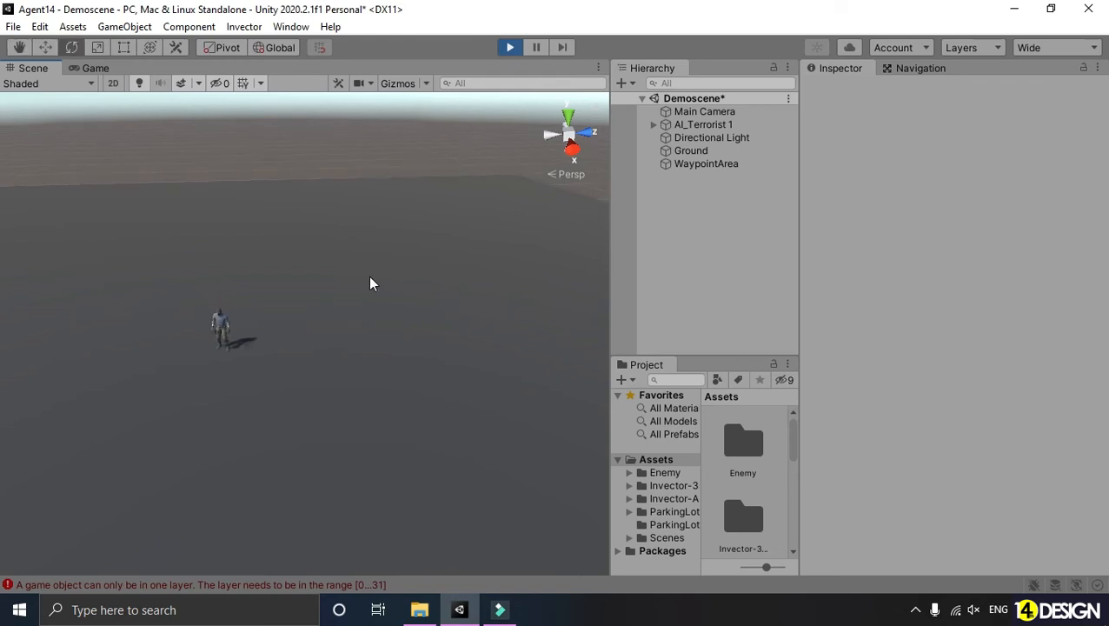
click(509, 49)
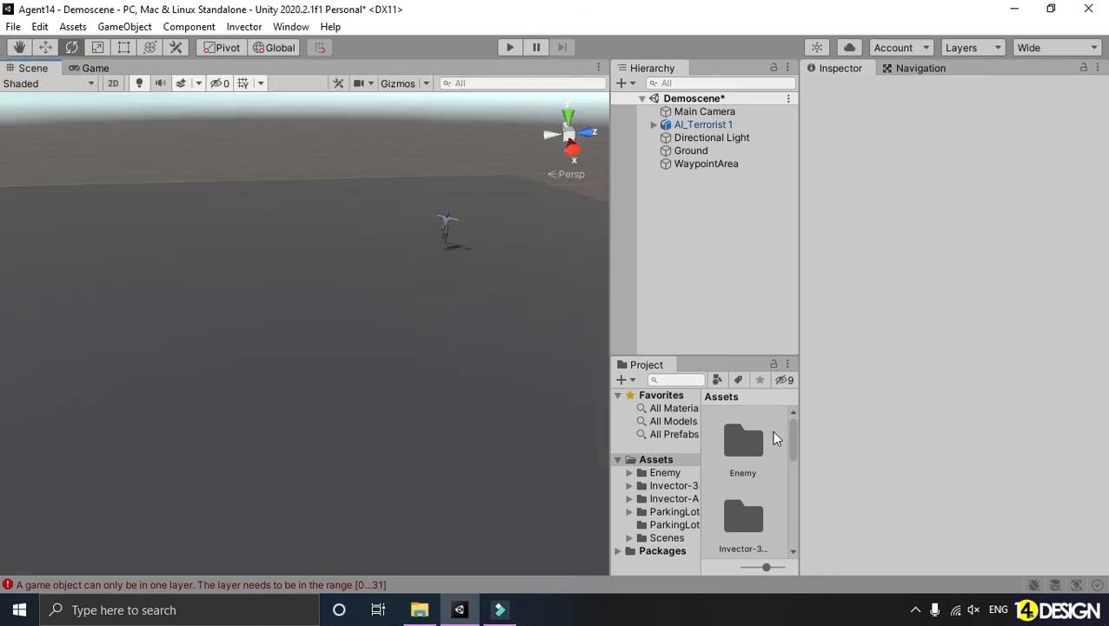
Enlarge the Project window in height and width to show more asset folders.
drag(715, 351, 712, 217)
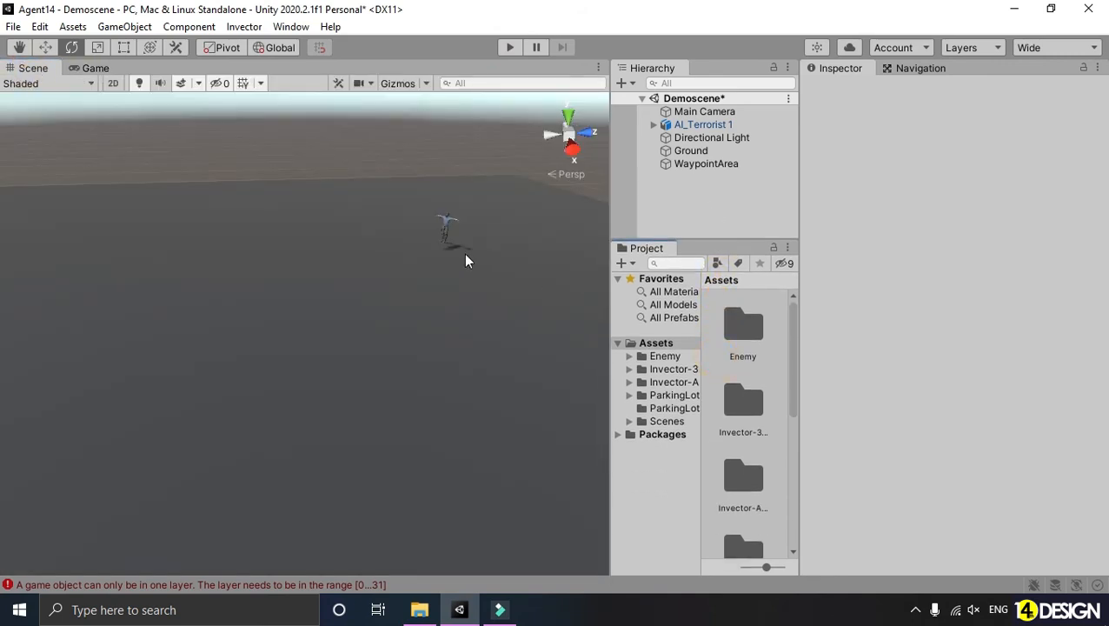
drag(800, 478, 860, 479)
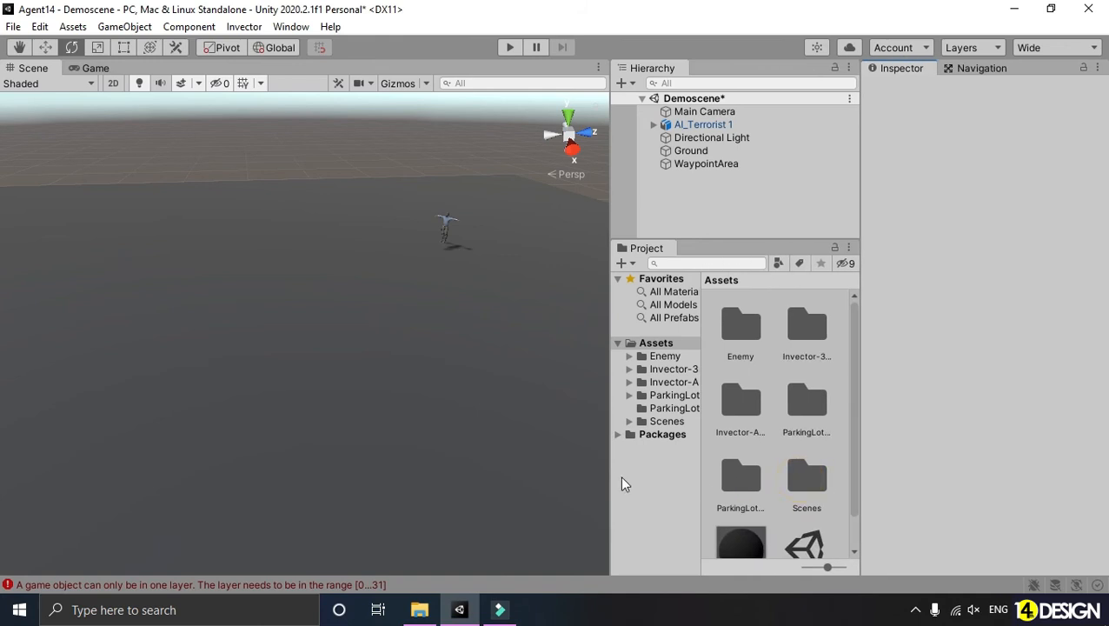
Save the changes to Demoscene, open the Level1 scene from the Scenes folder, and widen the Scene view.
drag(606, 479, 463, 467)
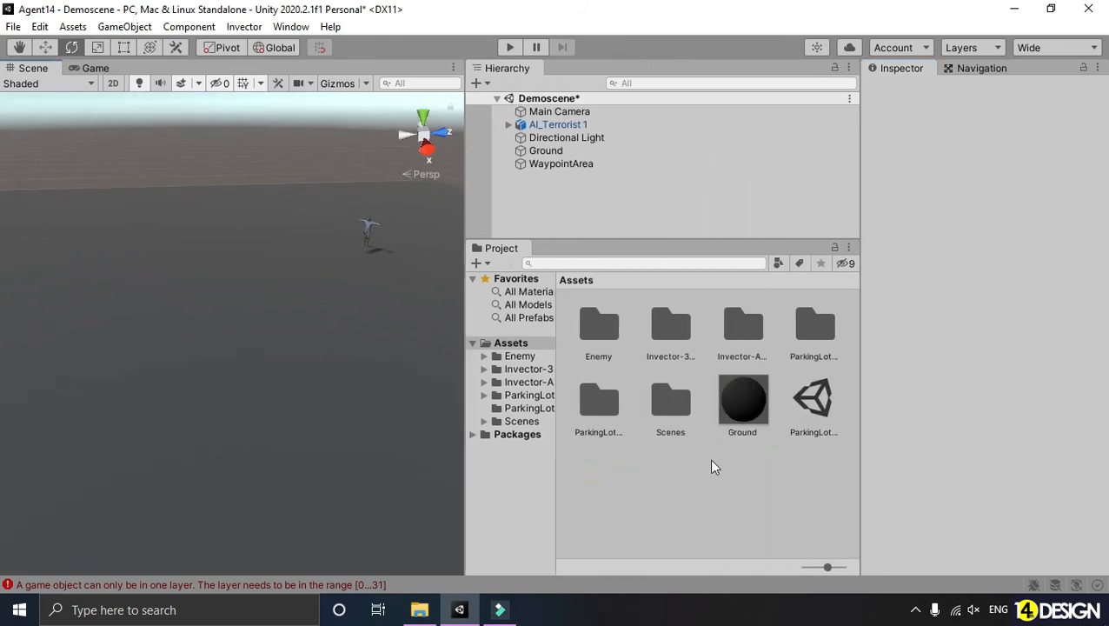
double_click(674, 409)
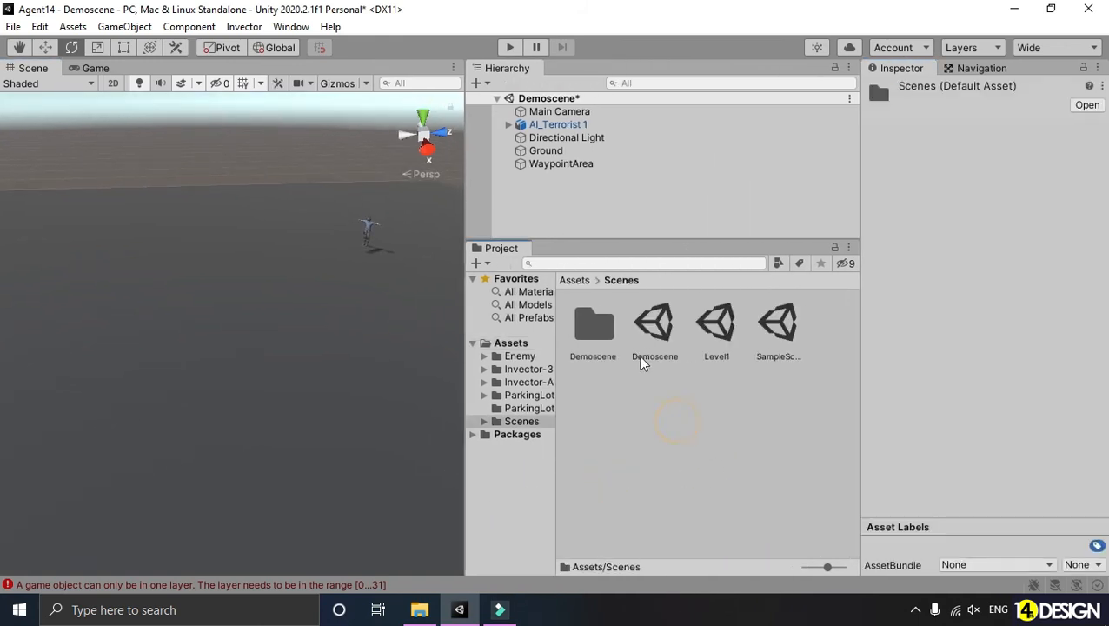
double_click(718, 335)
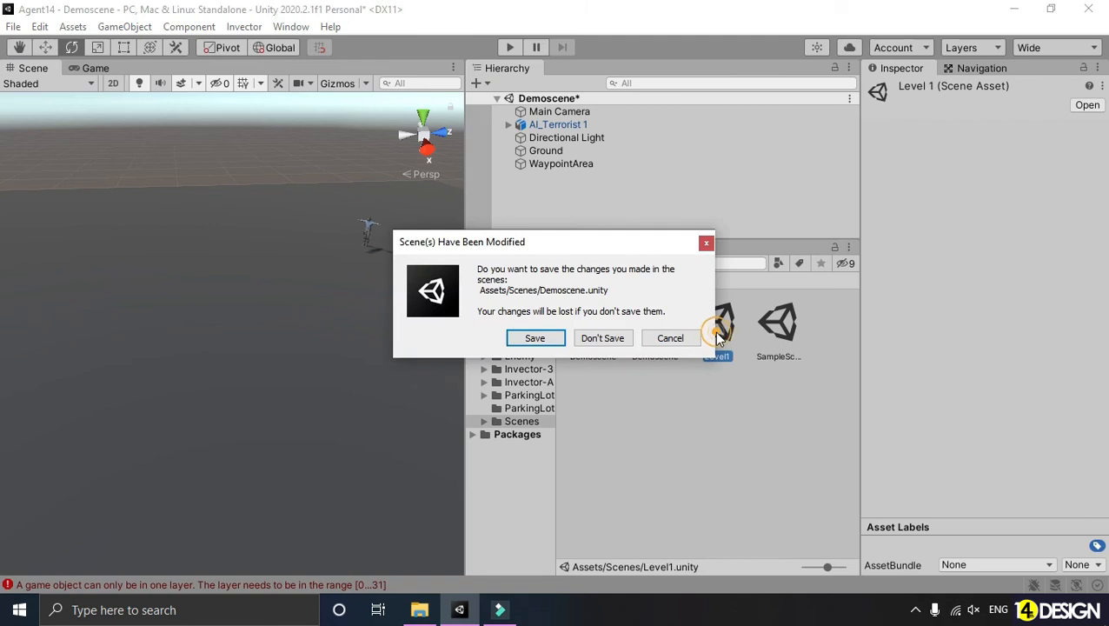
click(549, 339)
drag(462, 308, 666, 306)
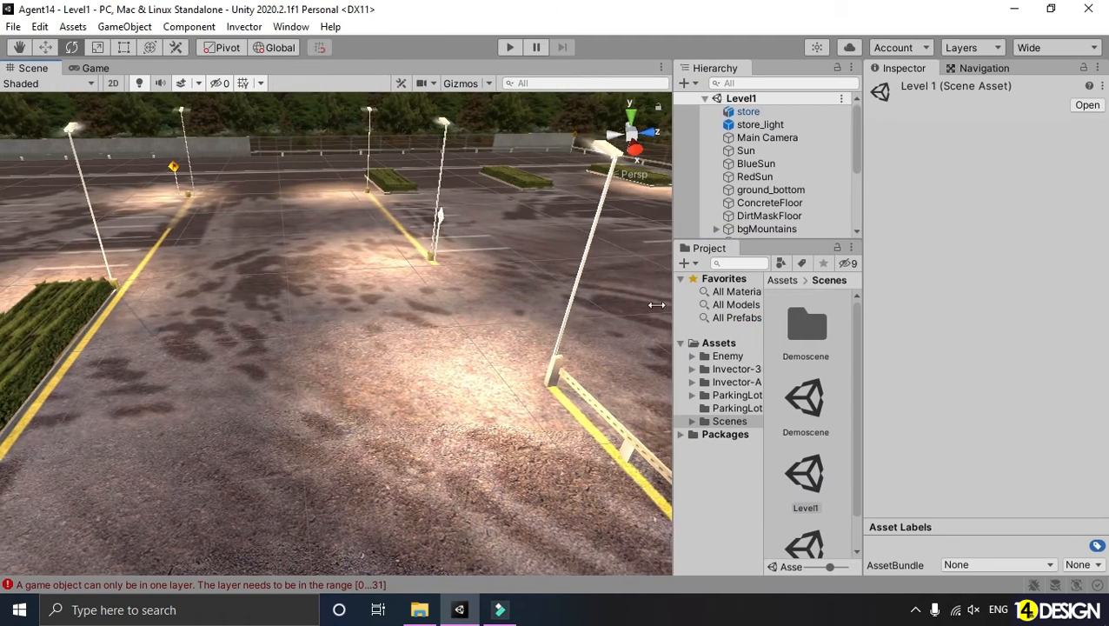
middle_drag(330, 284, 498, 263)
scroll(497, 263, down, 2)
alt+drag(218, 294, 732, 281)
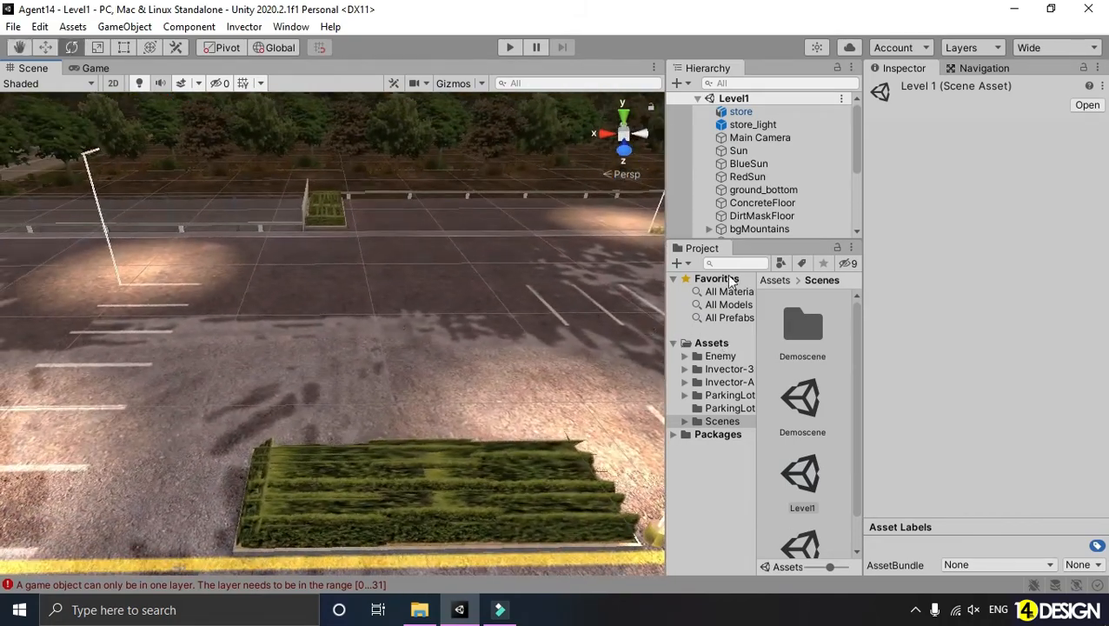
Start a new Invector FSM AI and assign Terrorist 1 from the Enemy folder as its character model.
click(774, 280)
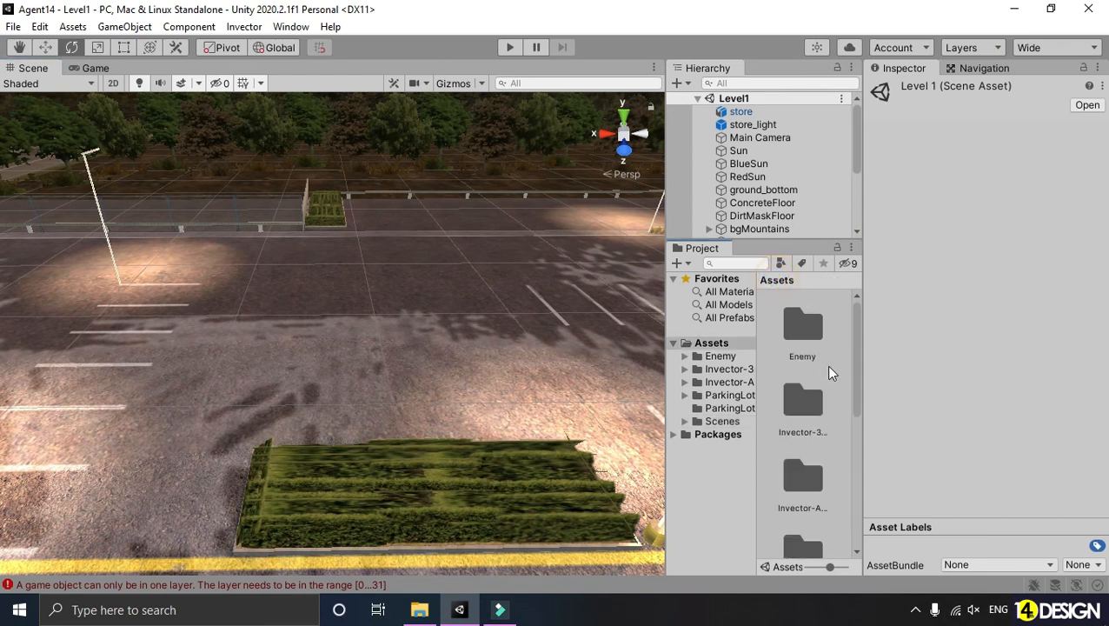
double_click(803, 335)
scroll(801, 432, down, 1)
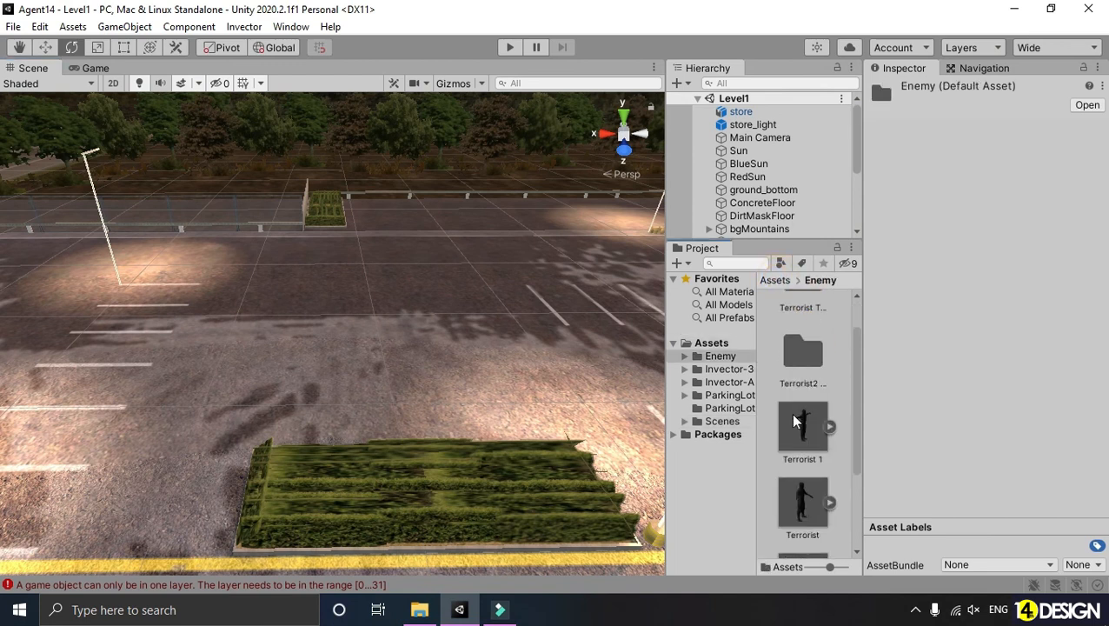
click(241, 30)
mouse_move(341, 209)
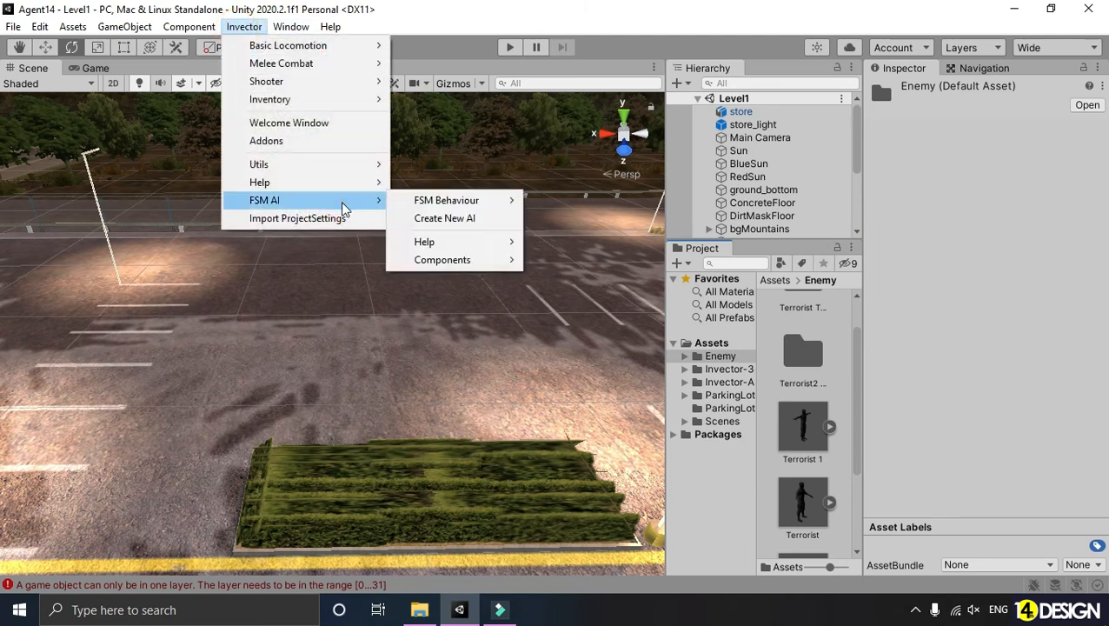
click(483, 219)
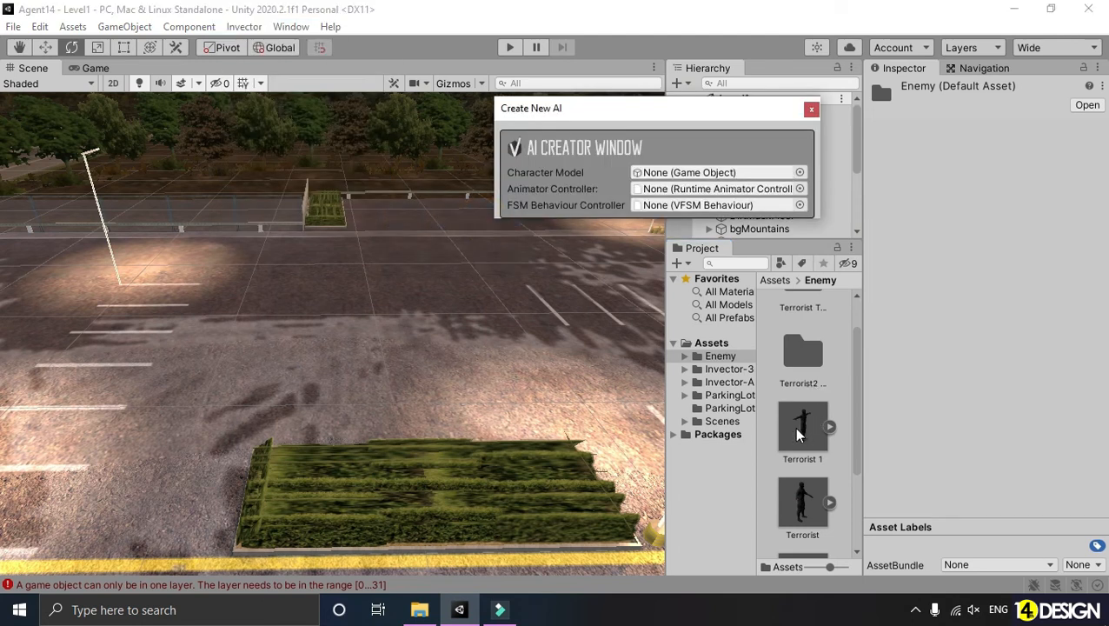
drag(801, 439, 708, 176)
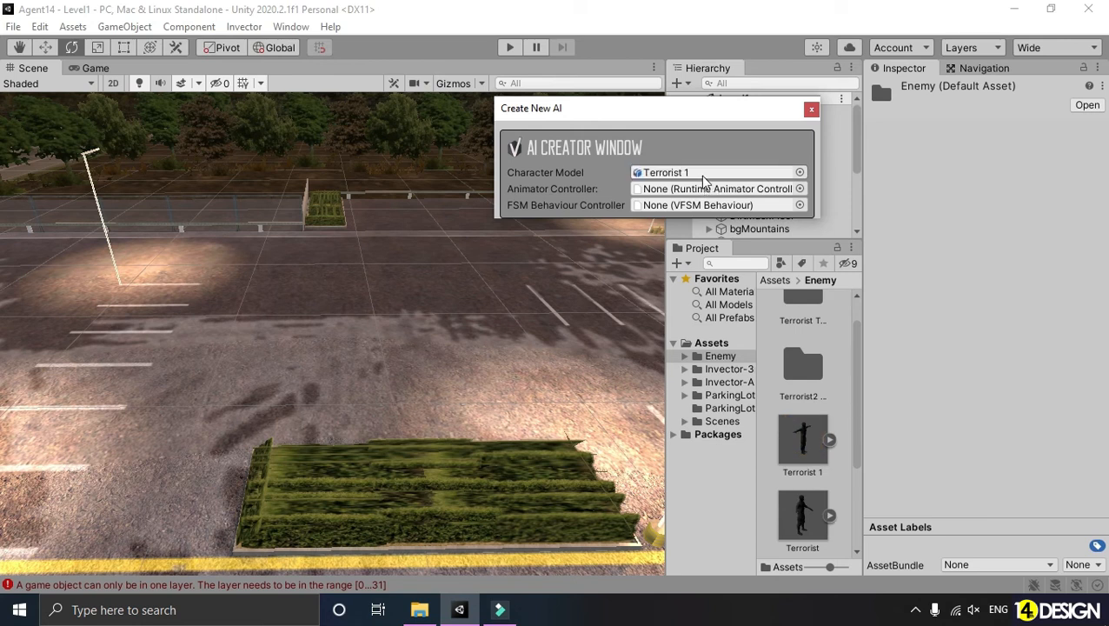
Create the AI with the Invector@BasicLocomotion animator controller, the FSM_CivilianSimple behaviour and the vControlAI controller type.
click(799, 188)
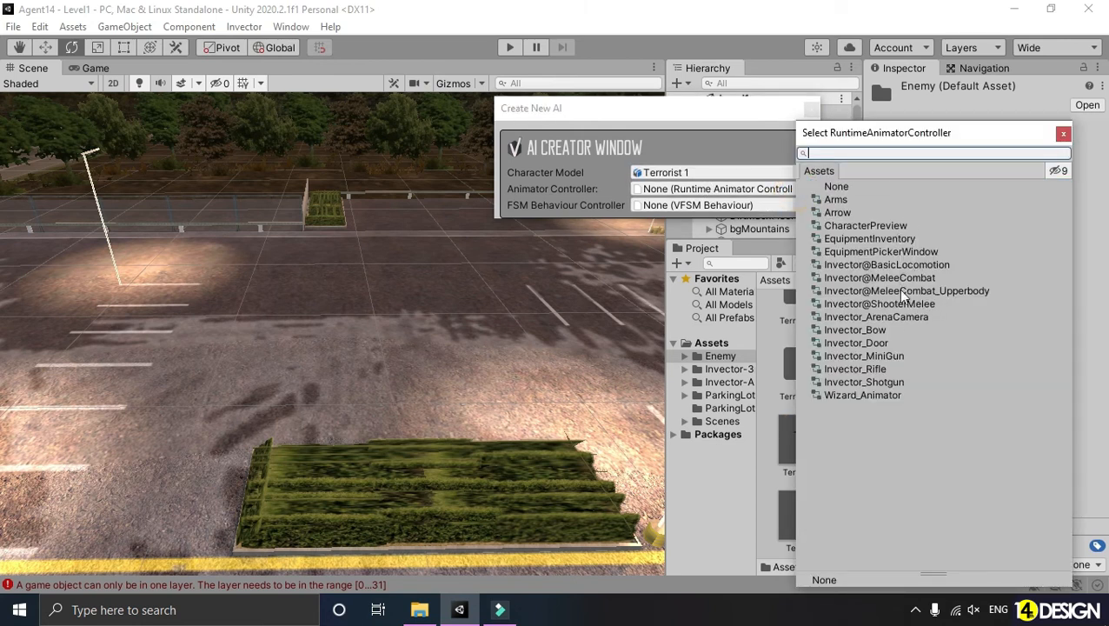
double_click(902, 265)
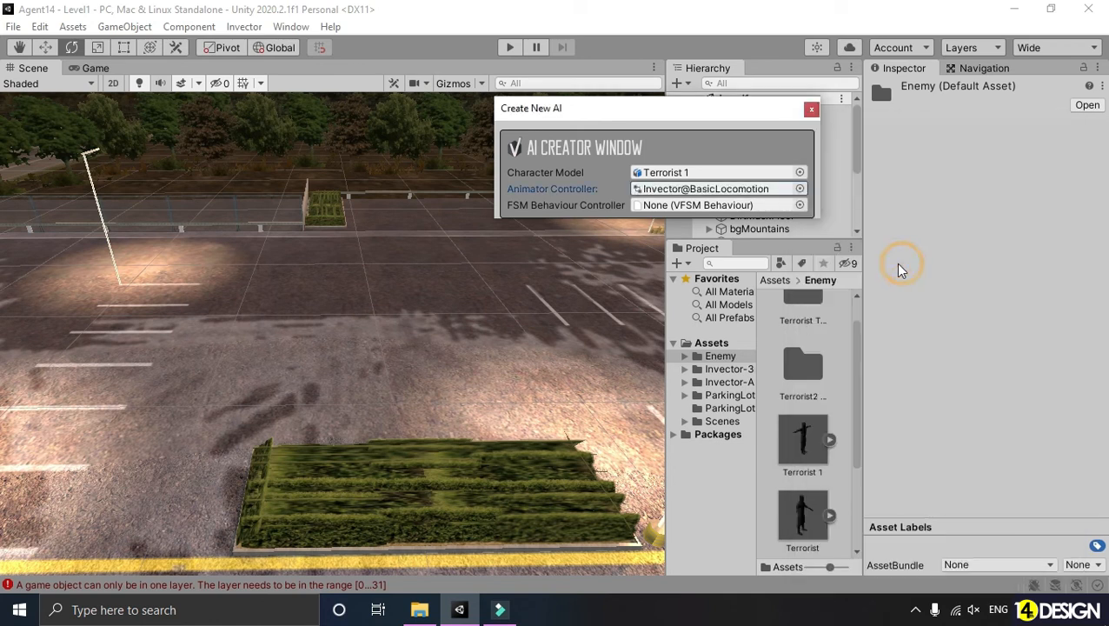
click(799, 205)
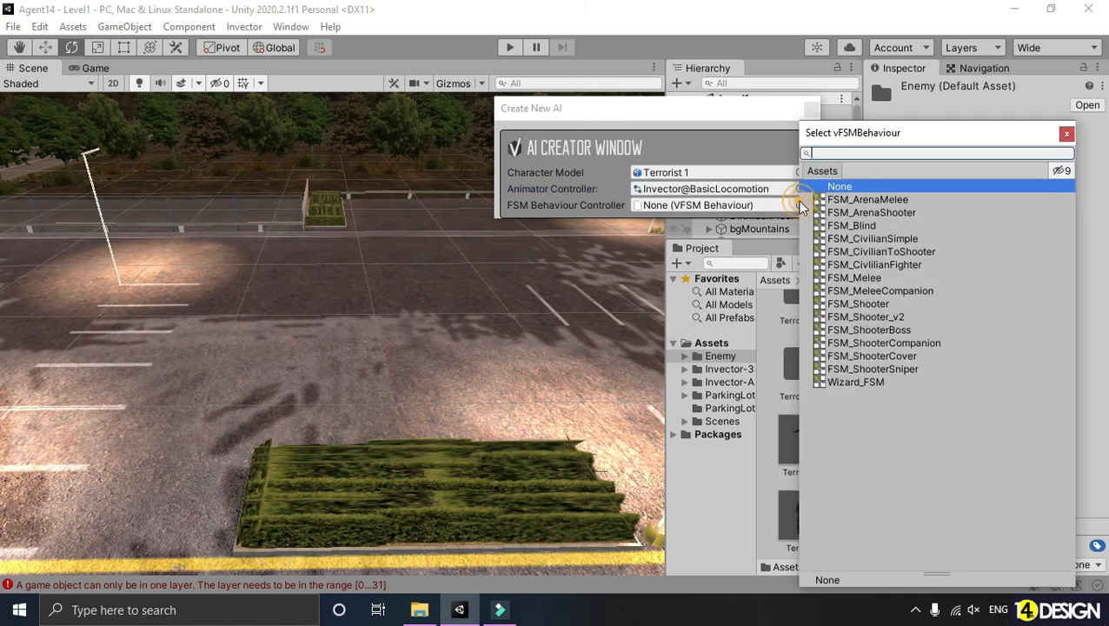
double_click(899, 240)
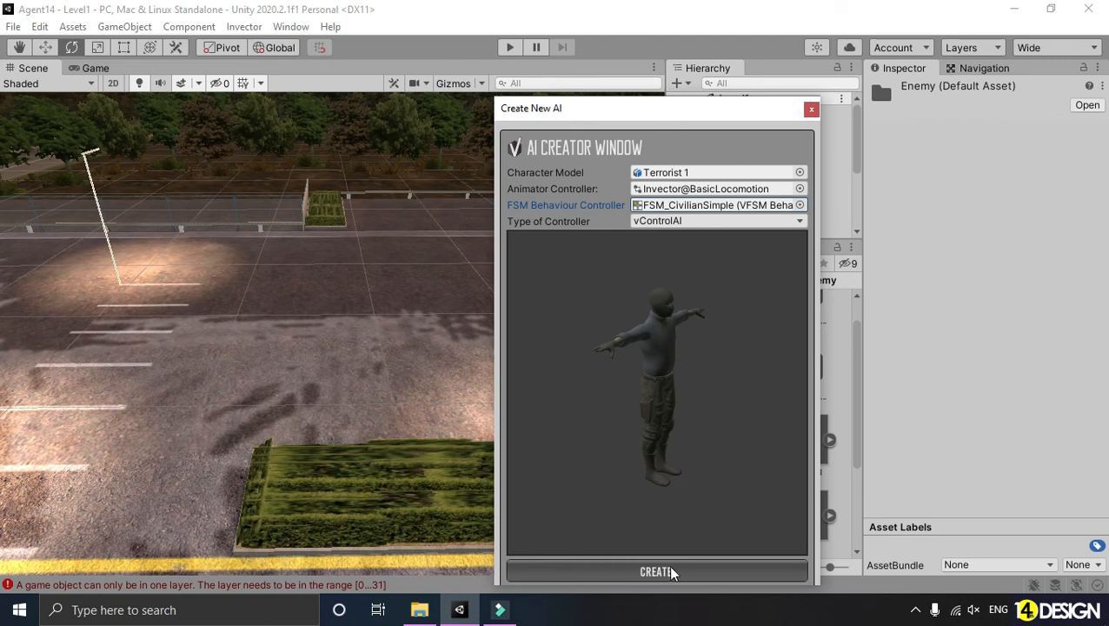
click(738, 221)
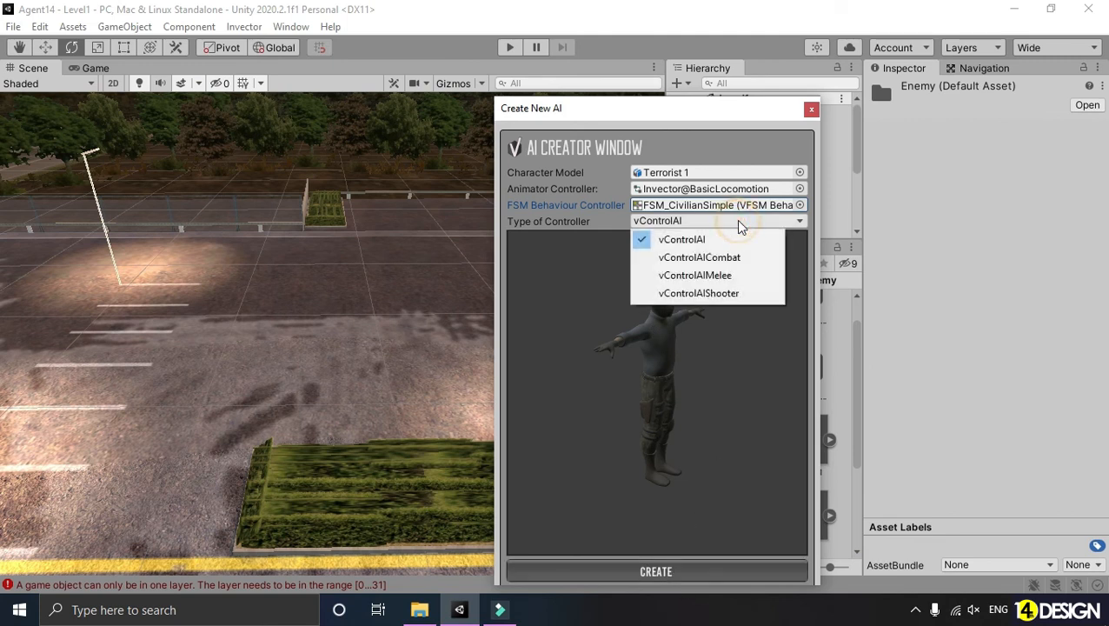
click(665, 569)
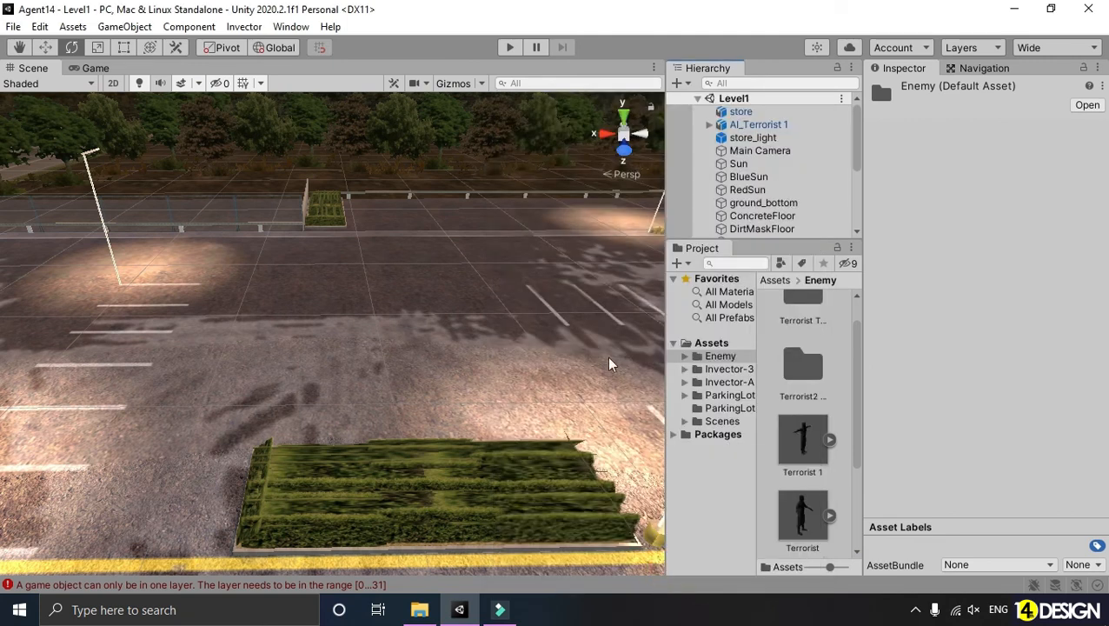
Move AI_Terrorist 1 to the centre of the current Scene view, above the open parking-lot asphalt.
click(796, 125)
key(f)
middle_drag(474, 282, 326, 253)
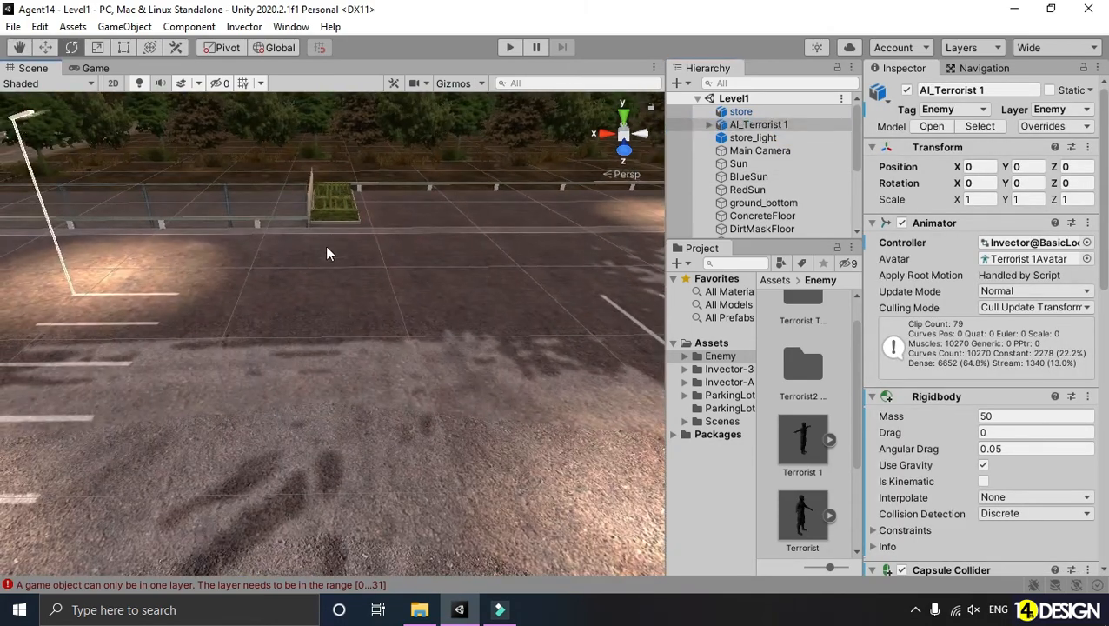
click(75, 27)
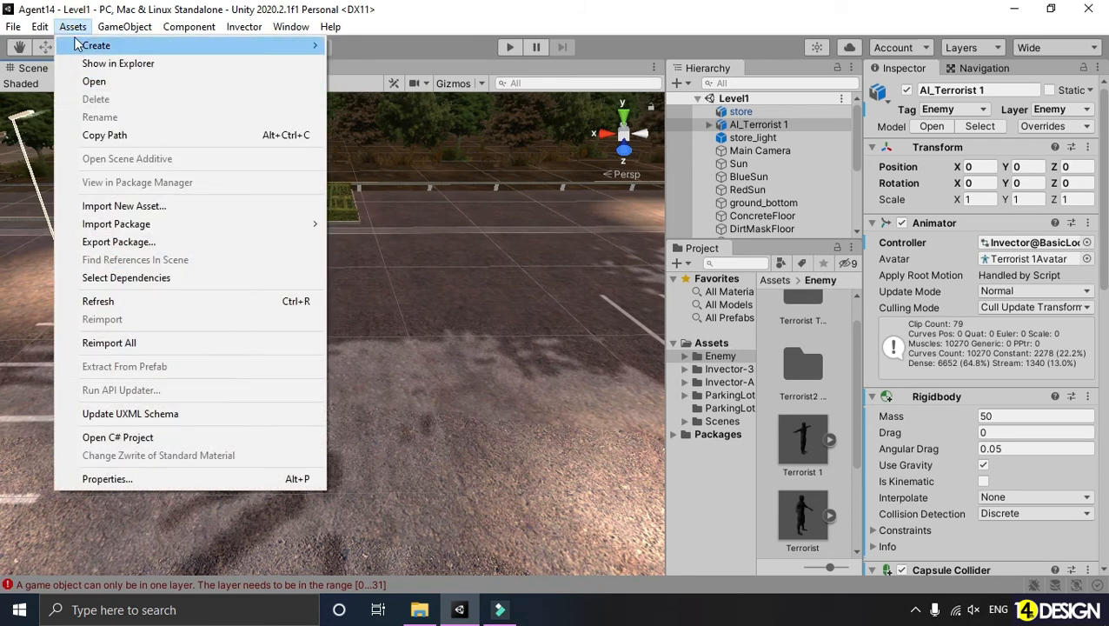
mouse_move(125, 27)
click(152, 355)
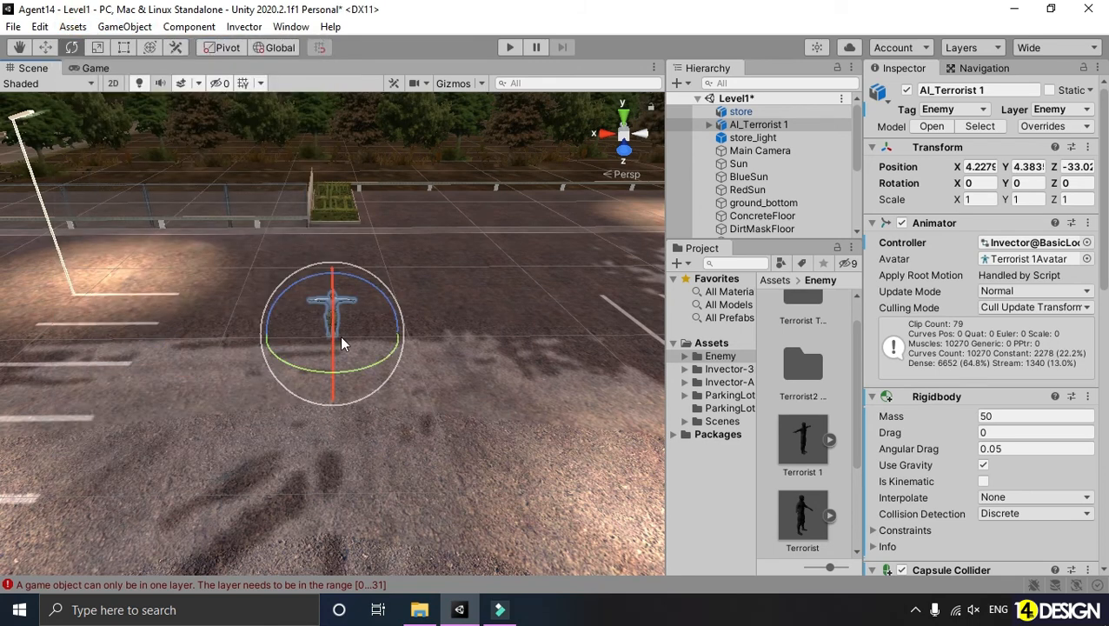
Lower the terrorist vertically to the parking-lot surface at a Y position of 0.8.
key(f)
scroll(254, 375, down, 5)
alt+drag(186, 366, 350, 381)
key(f)
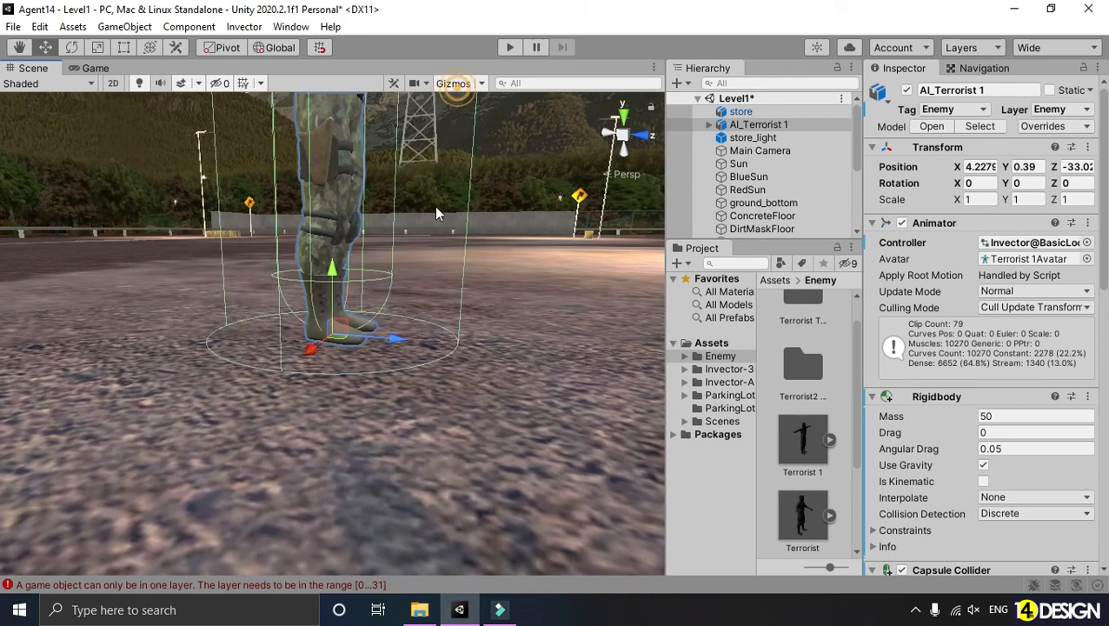
scroll(438, 212, down, 5)
drag(339, 285, 339, 259)
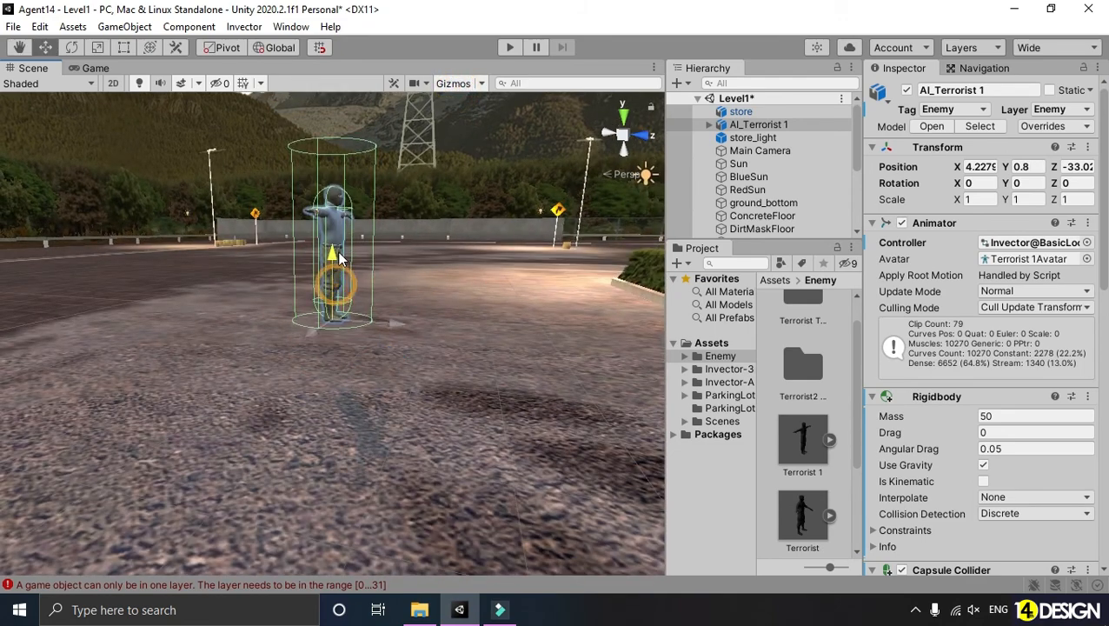
Examine the terrorist's placement on the ground from several sides with the gizmos hidden and shown.
click(452, 83)
alt+drag(469, 198, 371, 201)
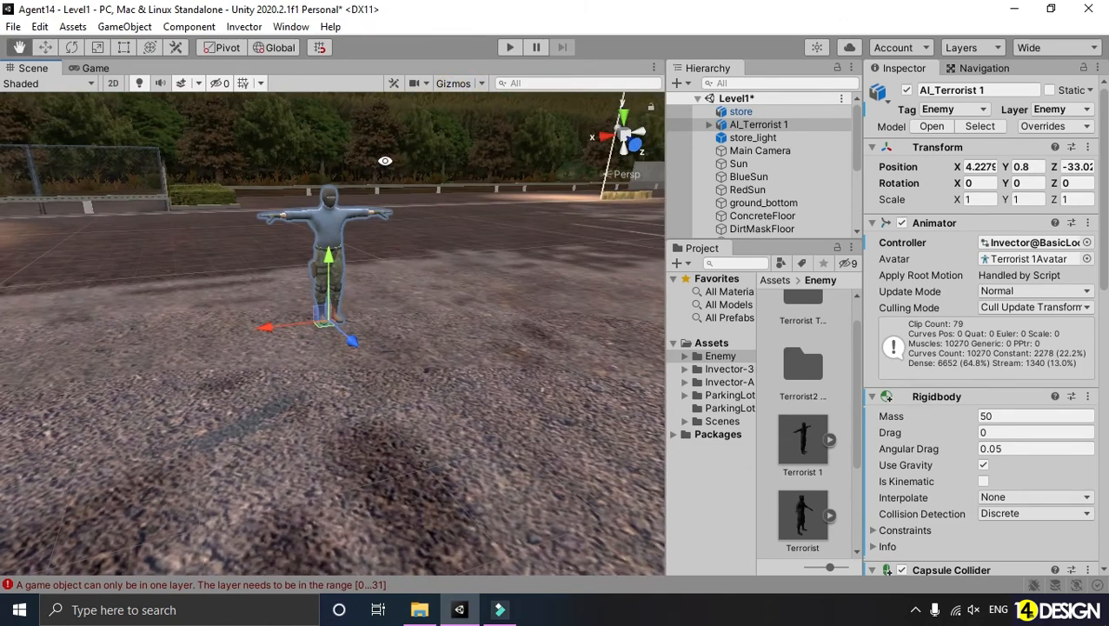
alt+drag(385, 161, 382, 182)
click(453, 82)
scroll(339, 170, up, 3)
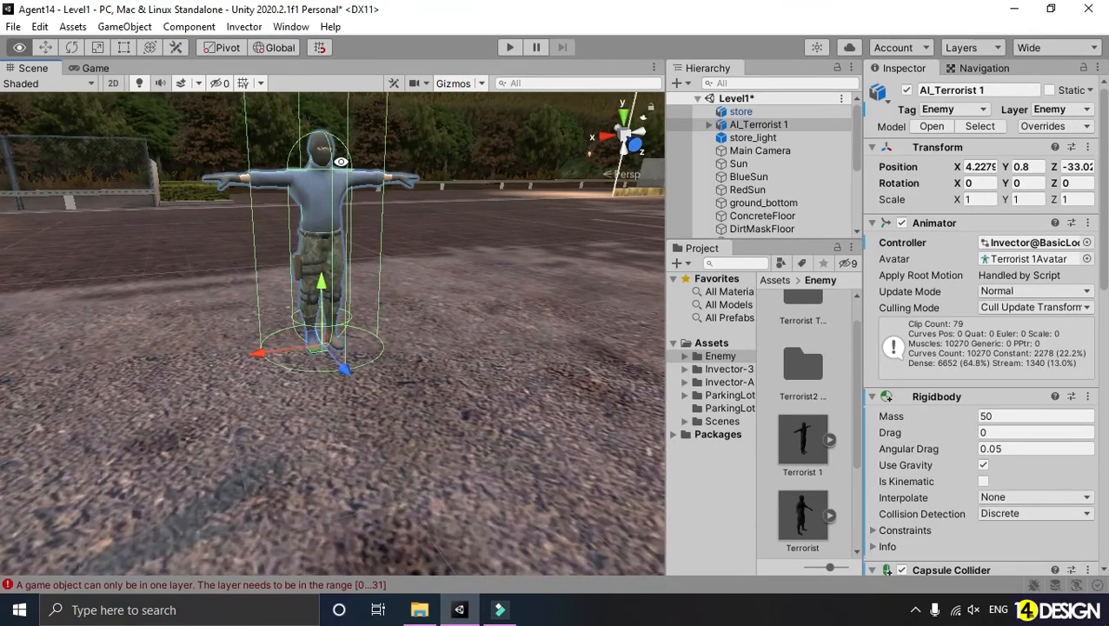
scroll(365, 165, down, 3)
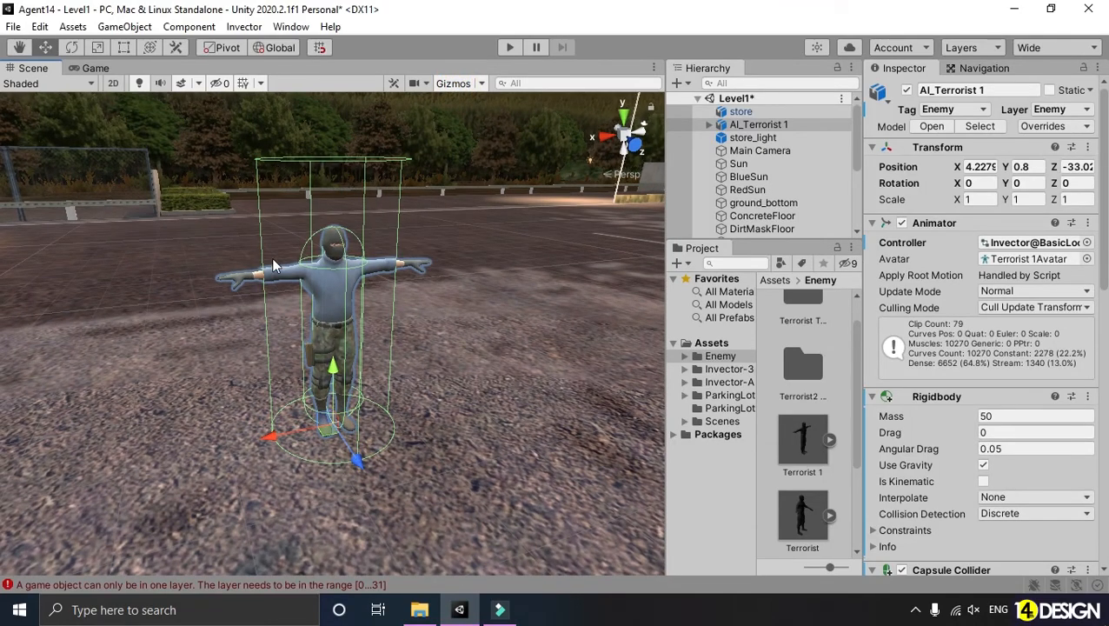
alt+drag(465, 197, 474, 233)
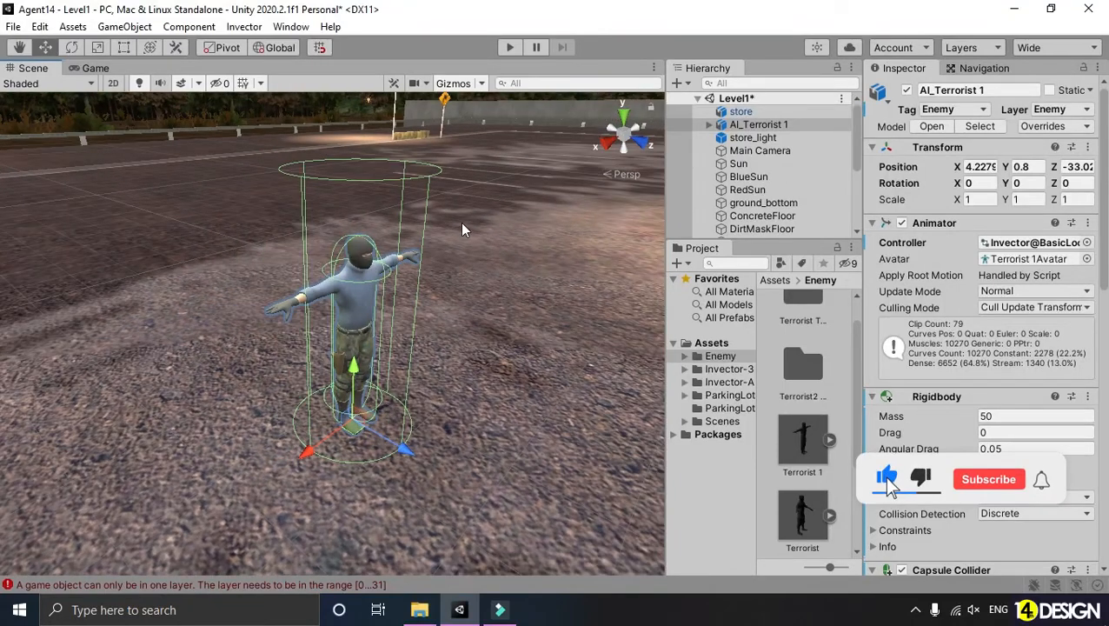
click(453, 85)
right_drag(391, 261, 385, 209)
alt+drag(385, 208, 465, 209)
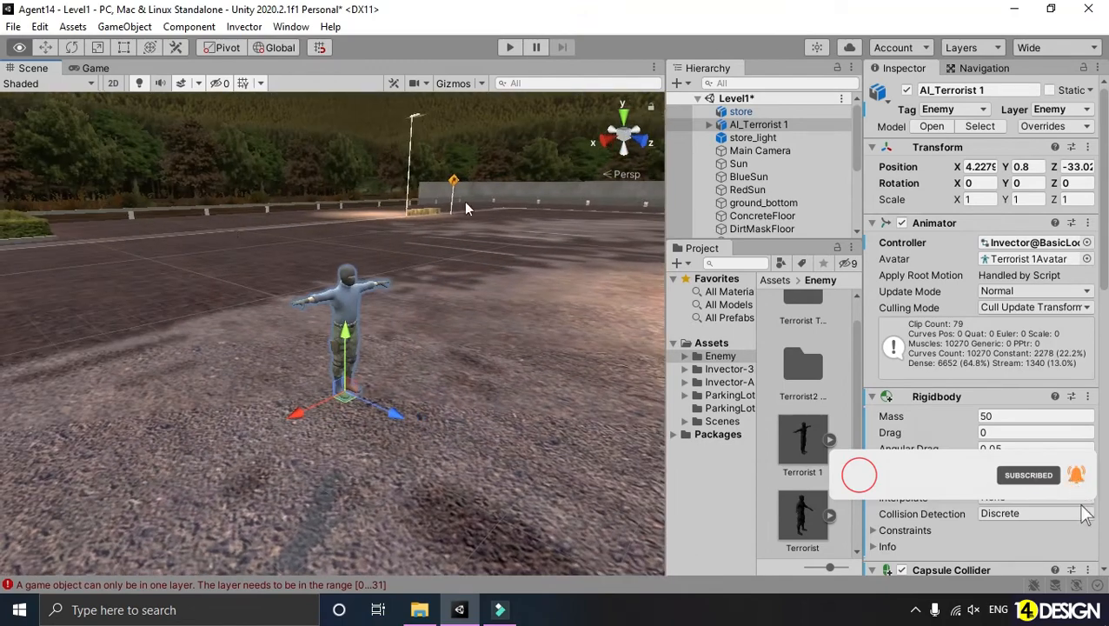
click(453, 83)
alt+drag(434, 281, 533, 236)
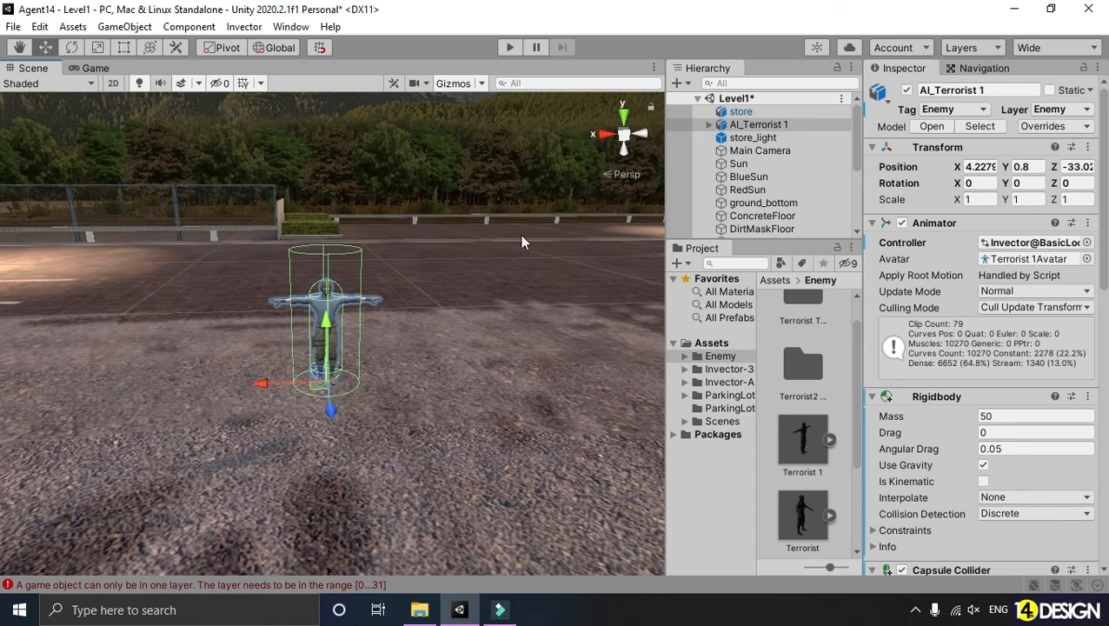
Enlarge the Hierarchy, select the ConcreteFloor object and open its Navigation settings.
drag(767, 238, 766, 334)
scroll(713, 168, down, 3)
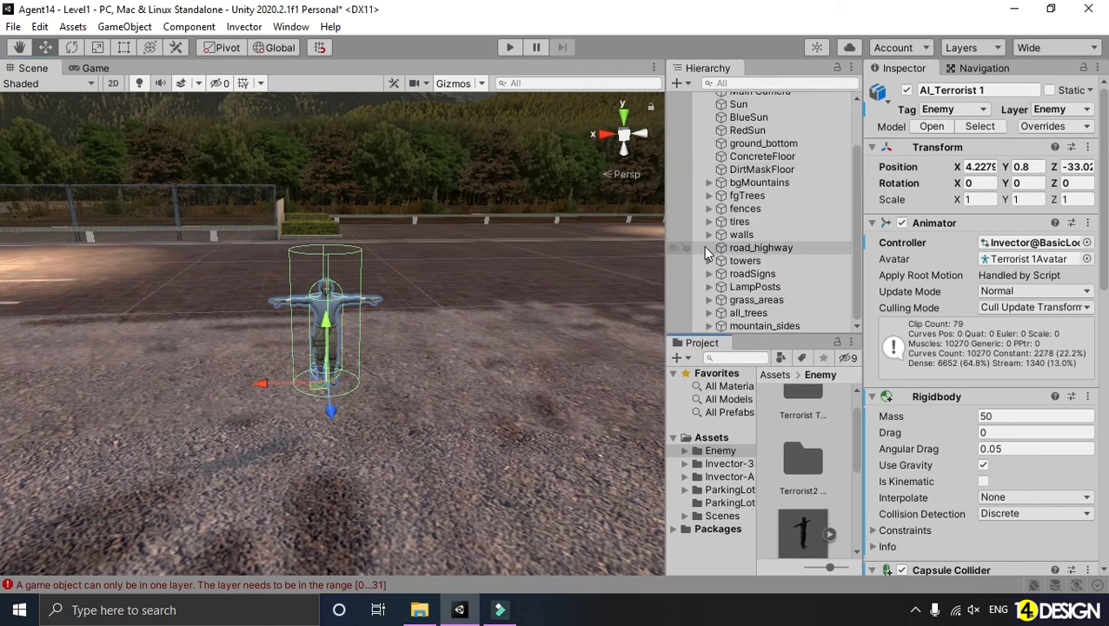
click(291, 27)
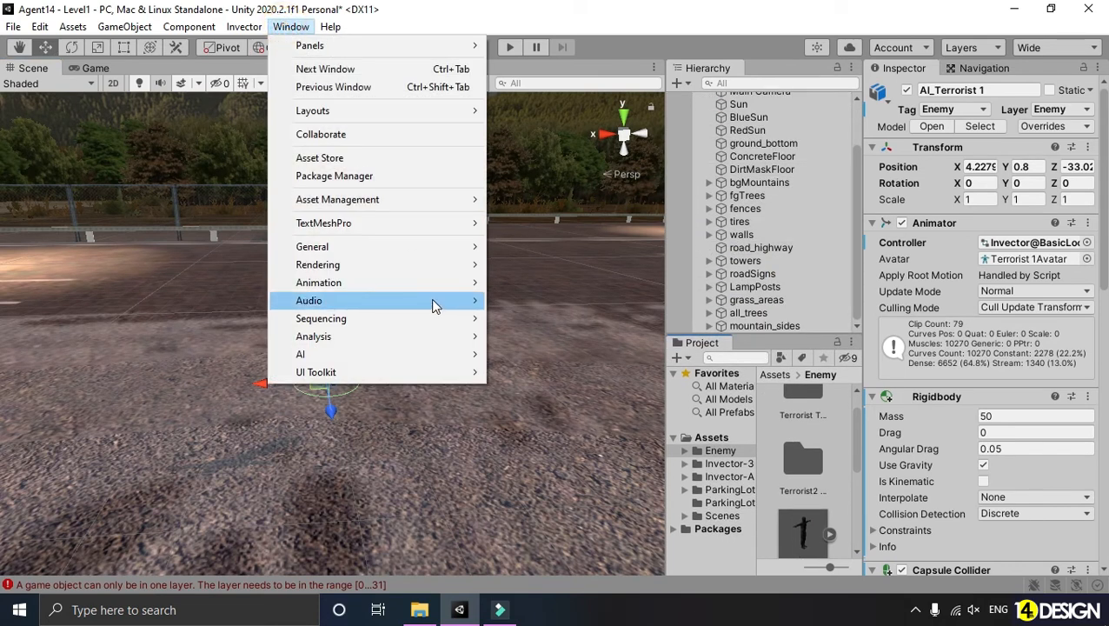
click(606, 320)
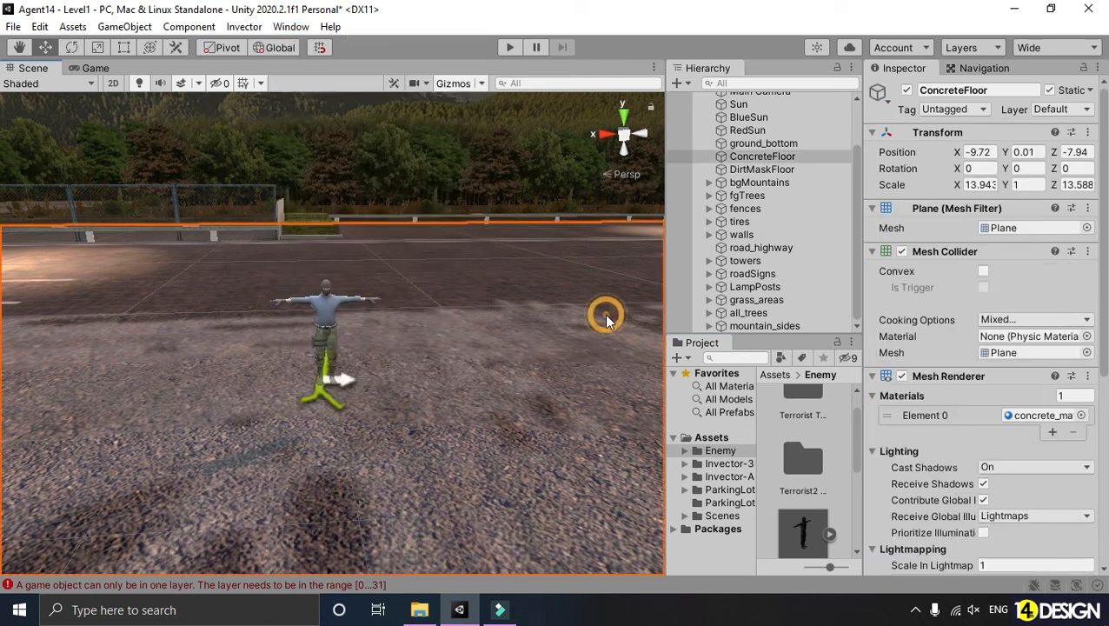
click(290, 26)
mouse_move(387, 352)
click(550, 352)
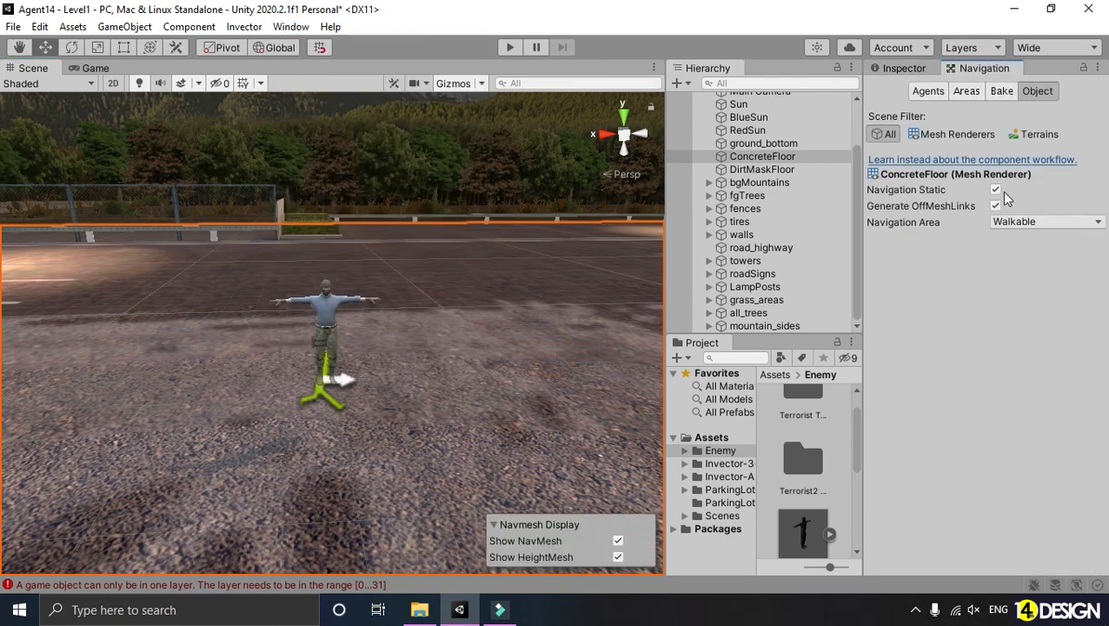
Bake the NavMesh for Level1 with the existing agent settings and check its coverage around the terrorist.
click(964, 97)
click(1001, 92)
click(1065, 389)
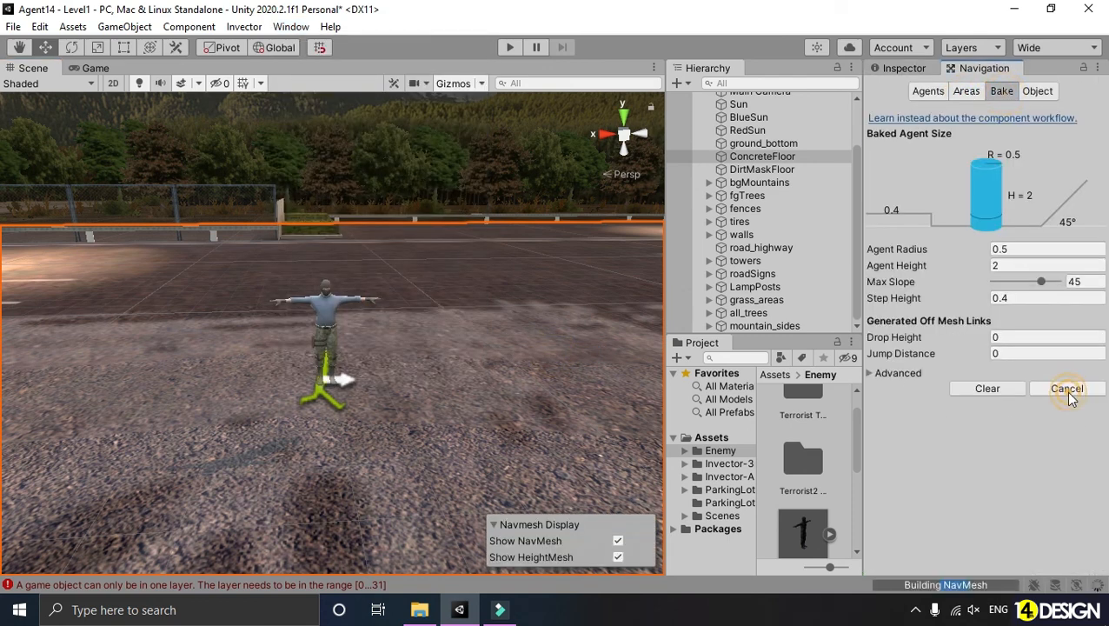
scroll(530, 354, down, 5)
scroll(530, 354, down, 3)
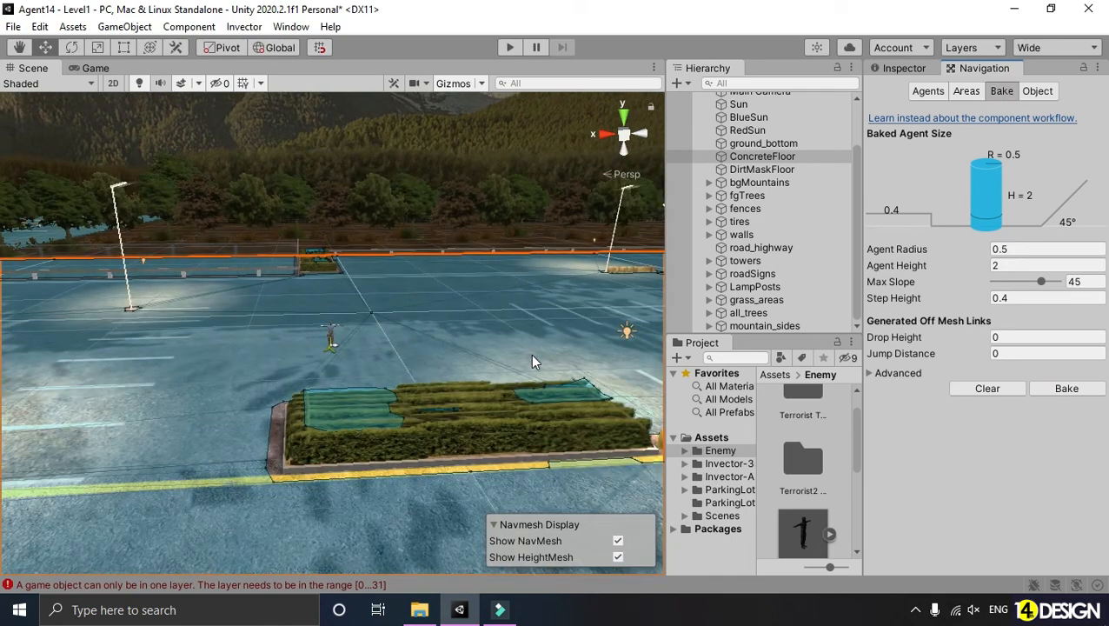
scroll(452, 323, up, 6)
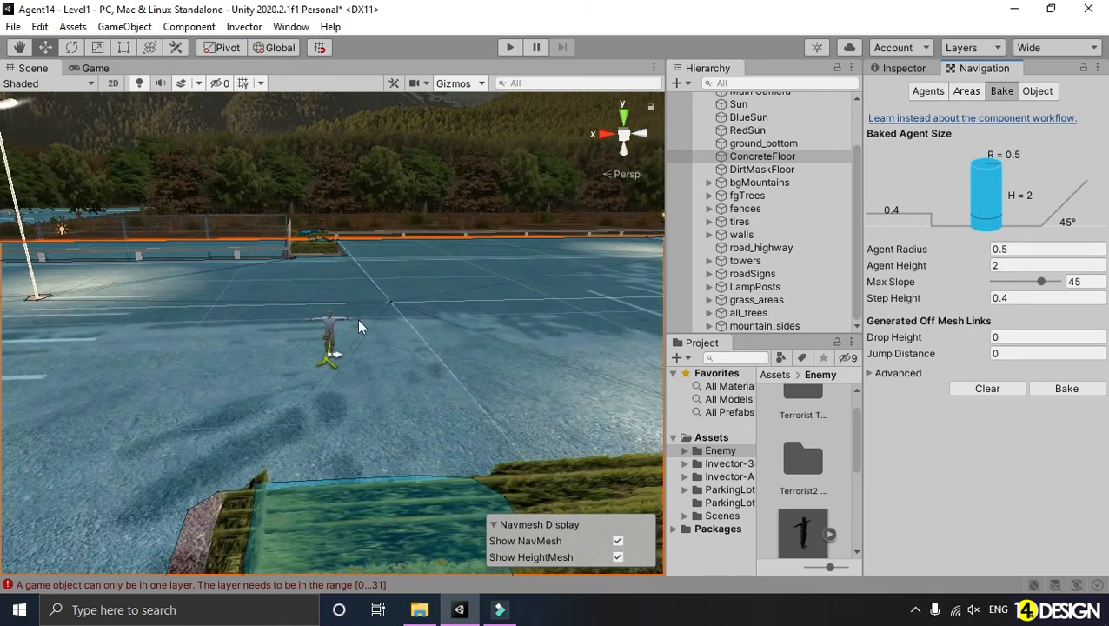
scroll(357, 318, up, 2)
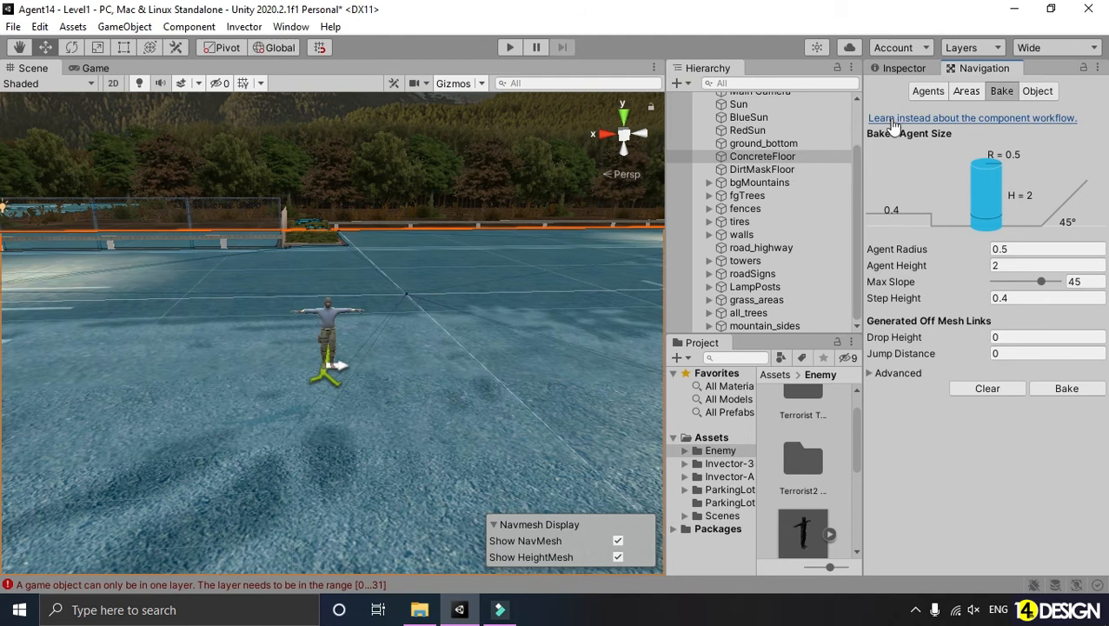
Create a new Invector FSM AI waypoint area in Level1 and rename it Waypointoutside.
click(903, 68)
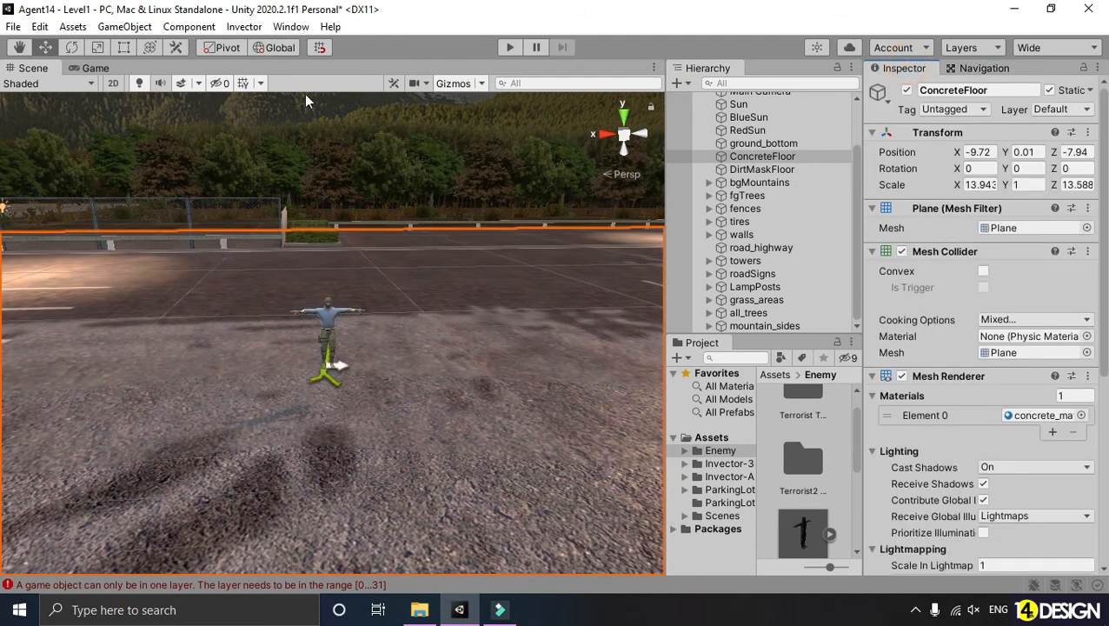
click(290, 26)
mouse_move(450, 380)
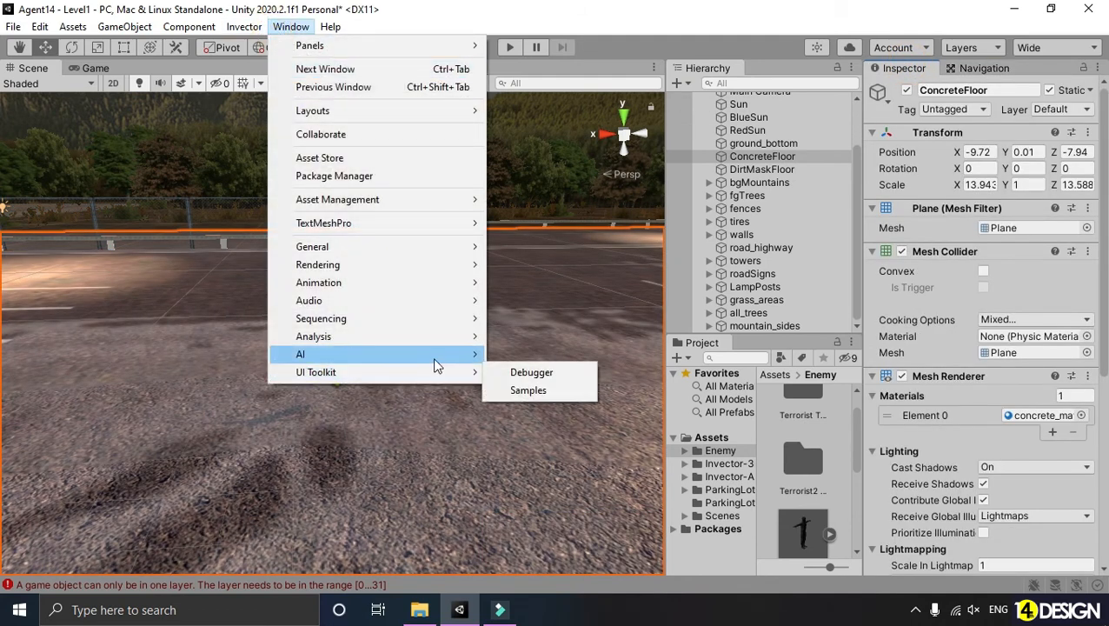
mouse_move(244, 26)
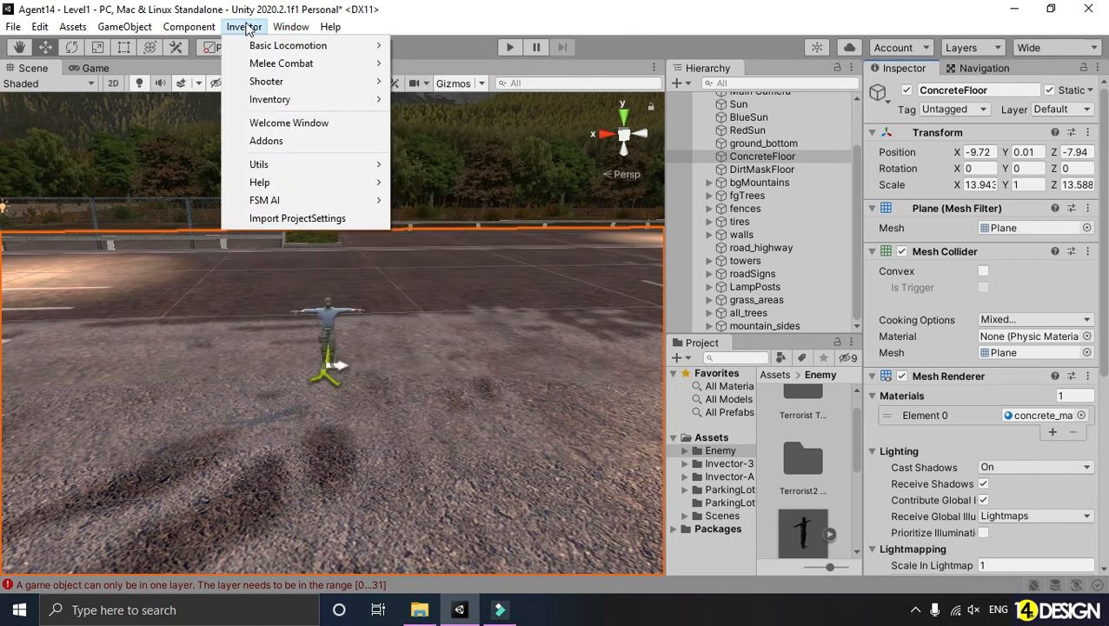
mouse_move(361, 204)
mouse_move(479, 261)
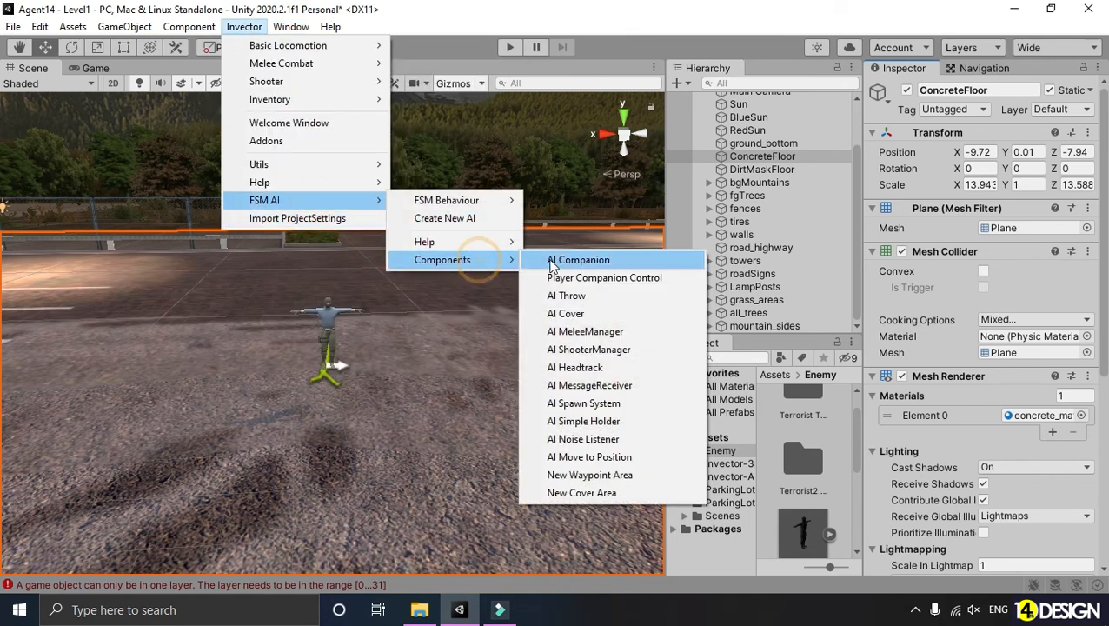
click(620, 476)
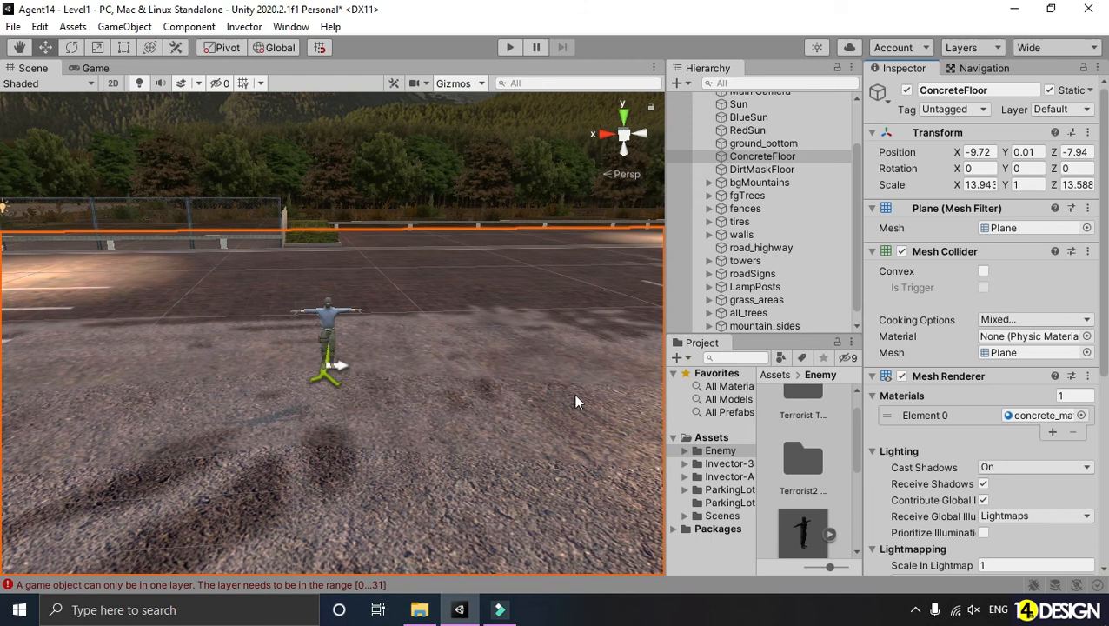
click(774, 326)
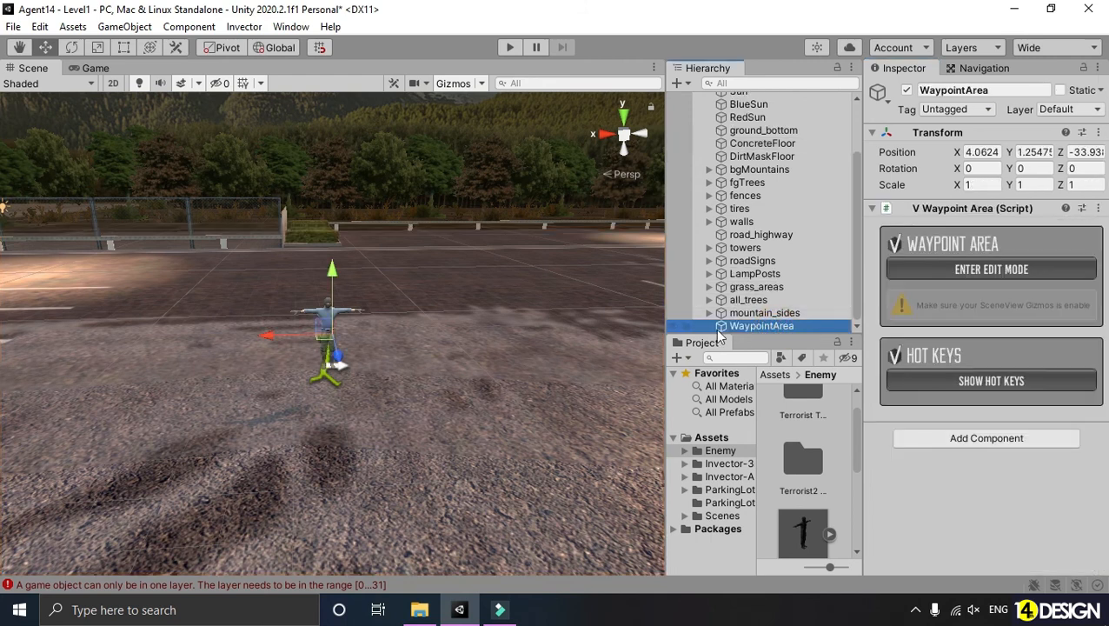
click(999, 91)
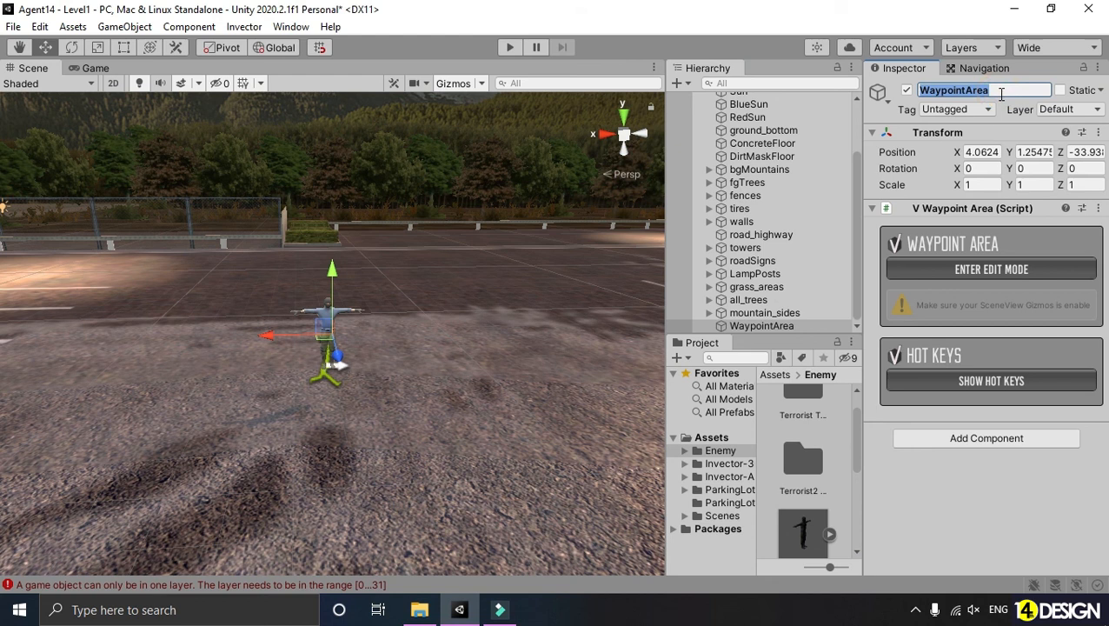
text(Way)
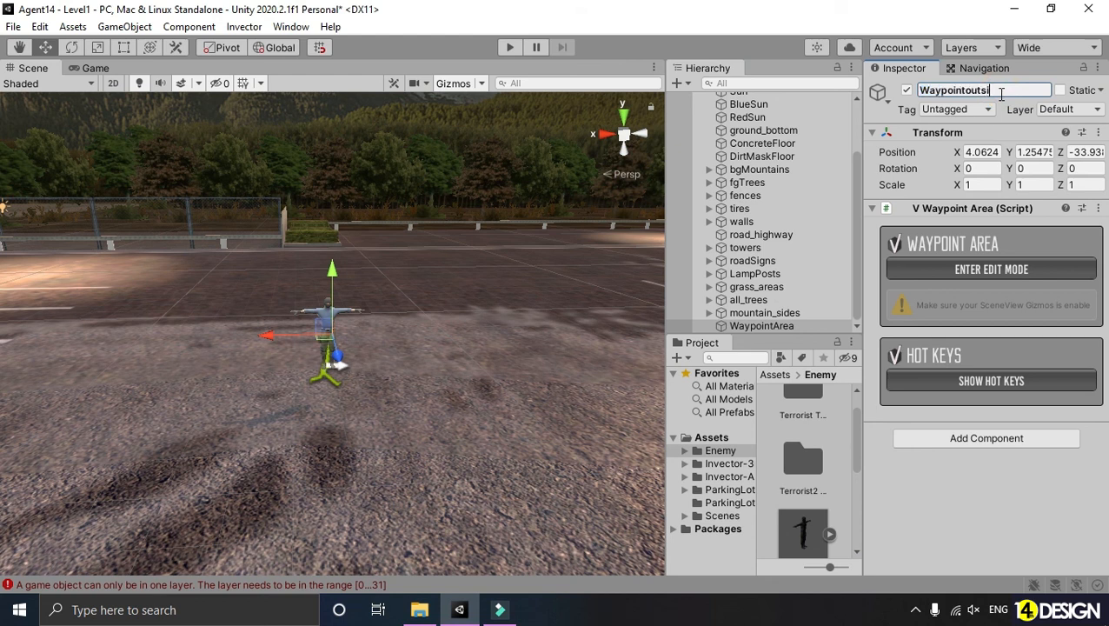
Start editing the waypoint area, place its first waypoint on the parking lot near the fence, and show the hot keys.
click(978, 271)
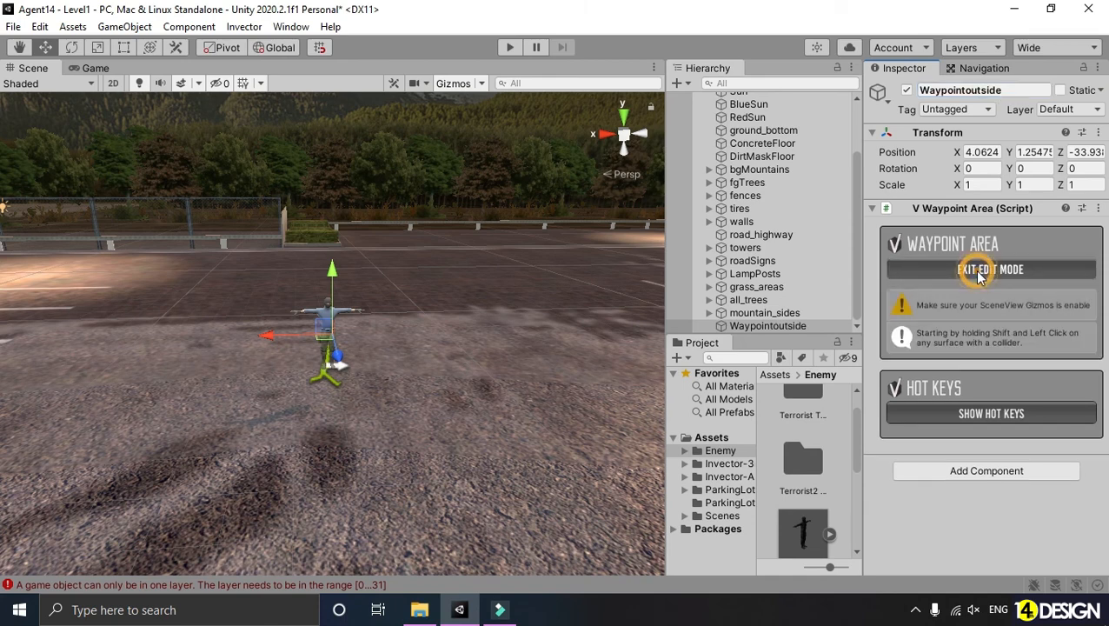
alt+drag(470, 316, 389, 341)
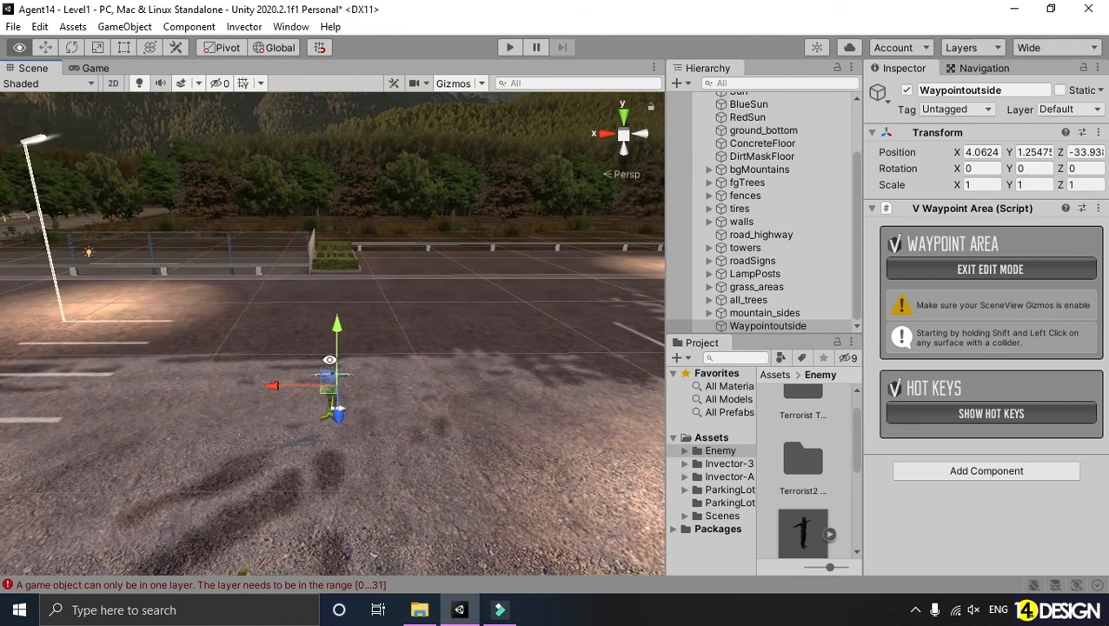
shift+click(248, 290)
middle_drag(366, 329, 321, 387)
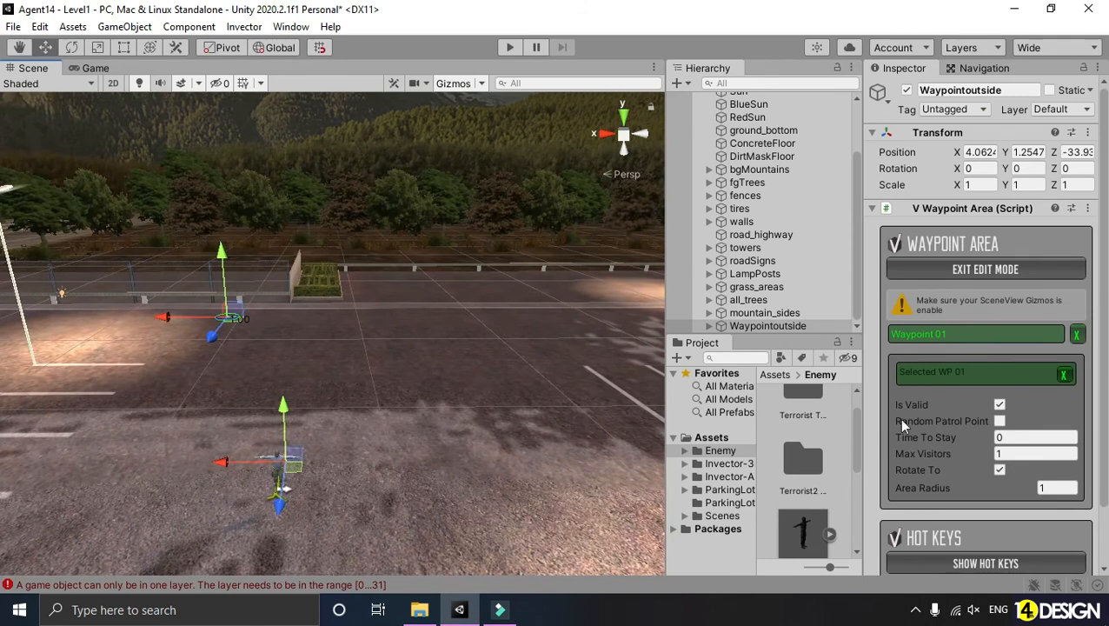
scroll(898, 417, down, 2)
click(904, 494)
scroll(904, 493, down, 5)
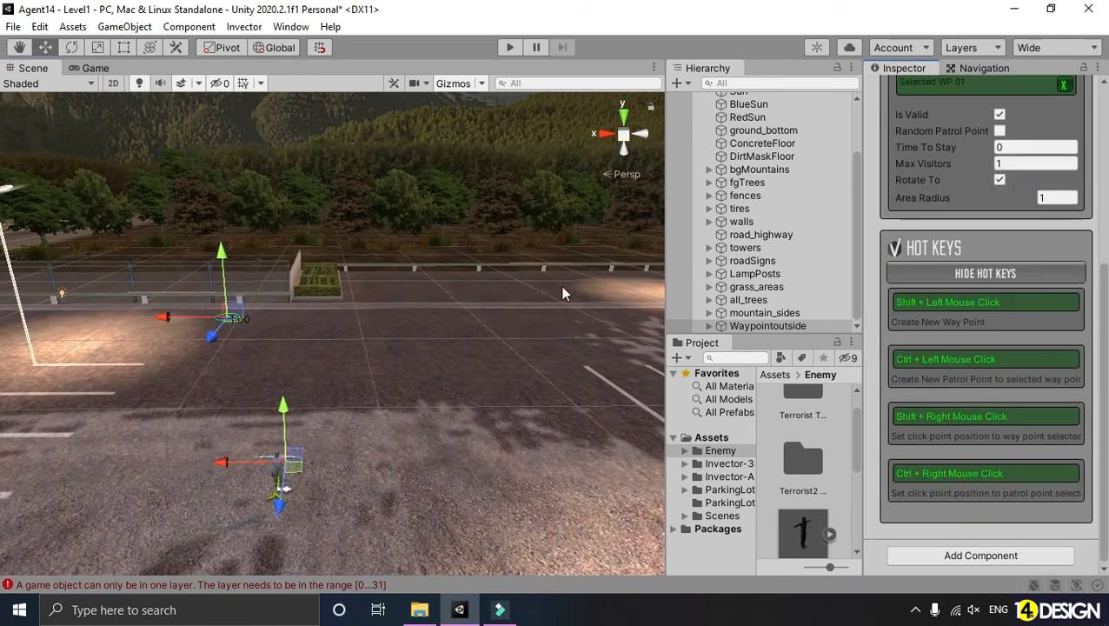
Place a second waypoint across the parking lot and a third one on the ground beside the terrorist.
alt+drag(560, 298, 532, 327)
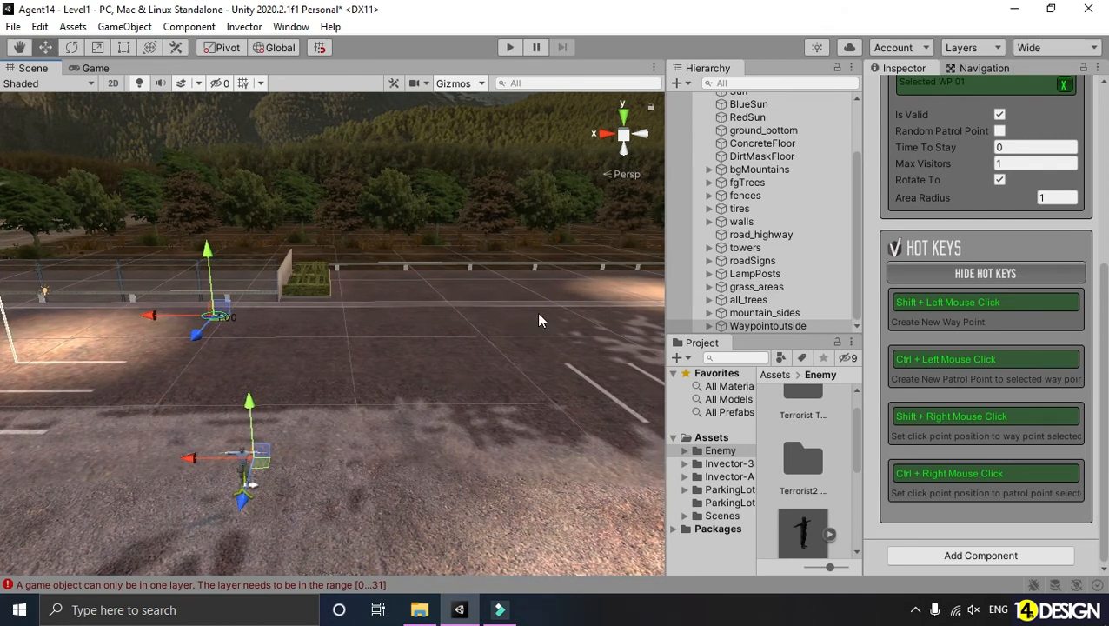
shift+click(539, 310)
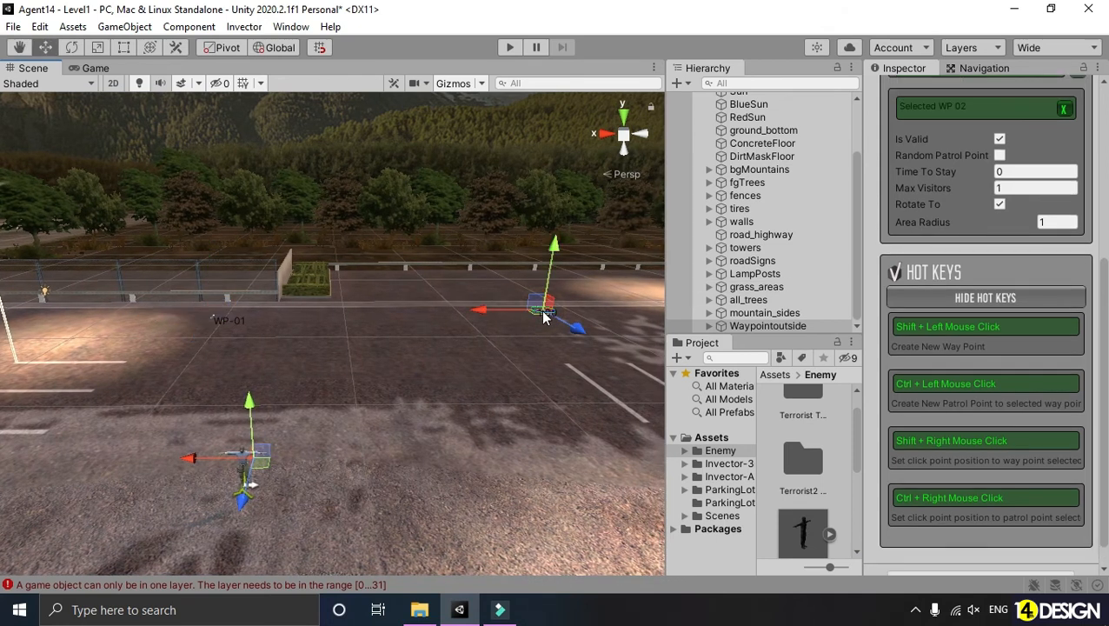
alt+drag(379, 324, 463, 313)
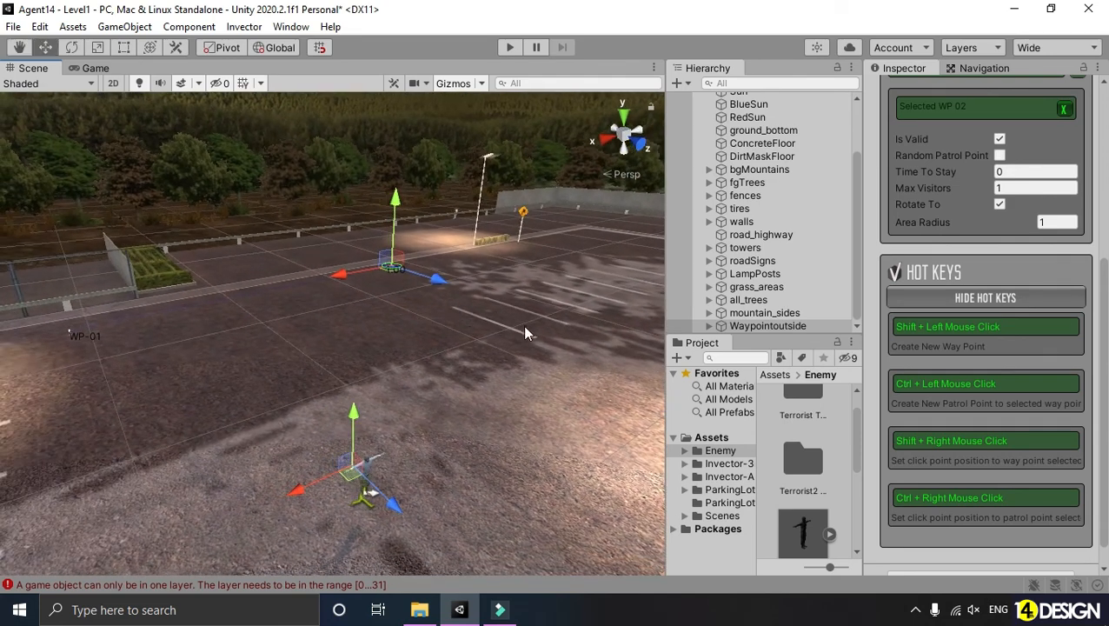
key(shift)
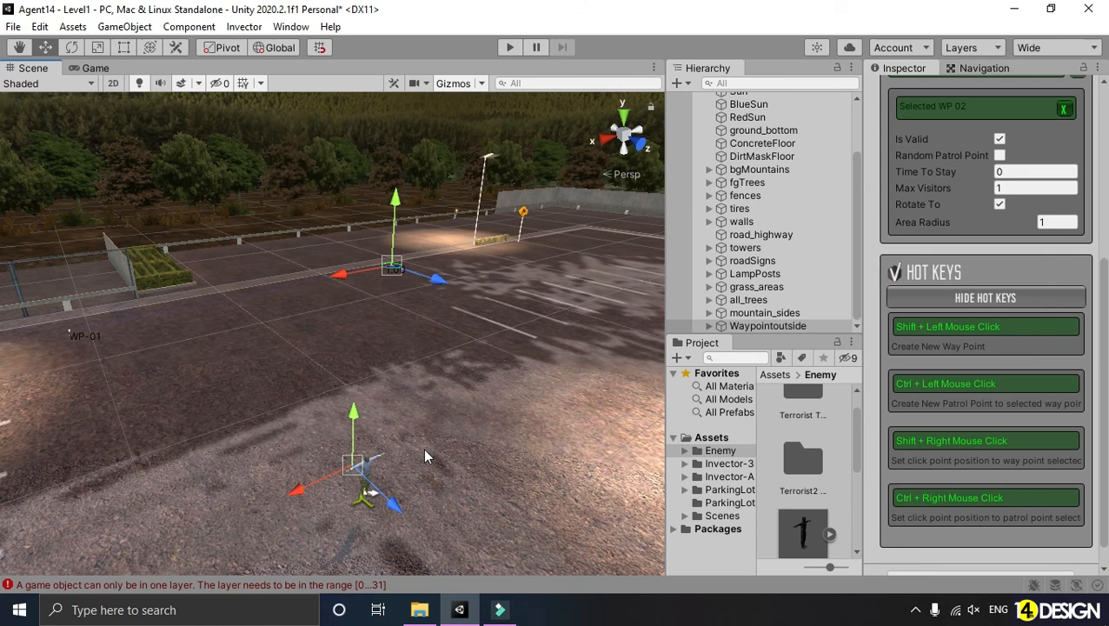
shift+click(425, 452)
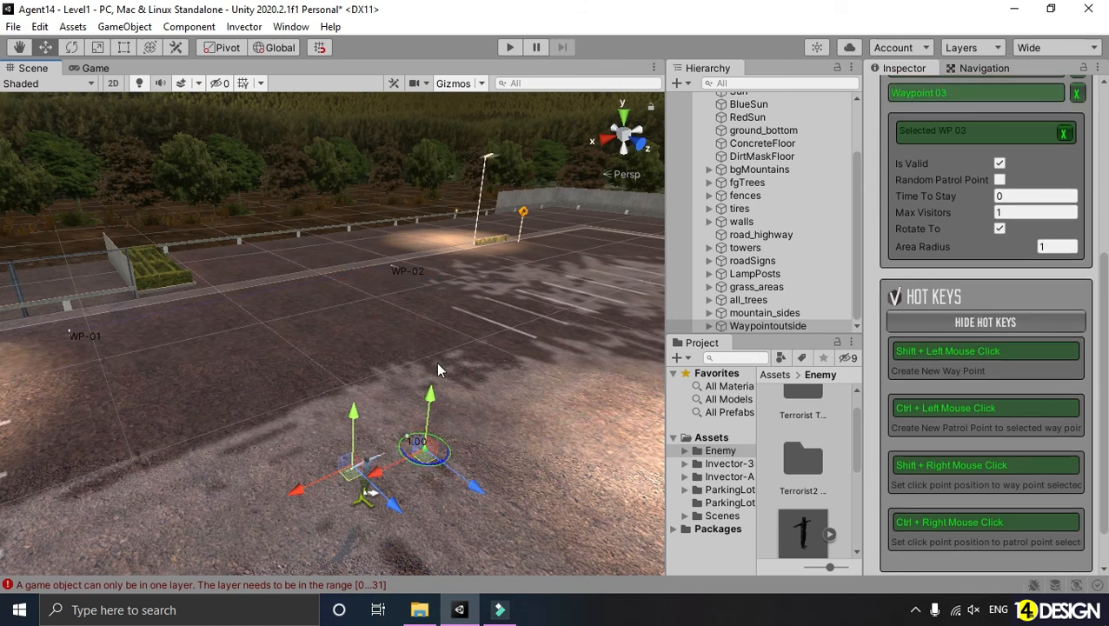
Set Time To Stay to 5 for all three waypoint nodes under Waypointoutside.
click(743, 325)
click(709, 325)
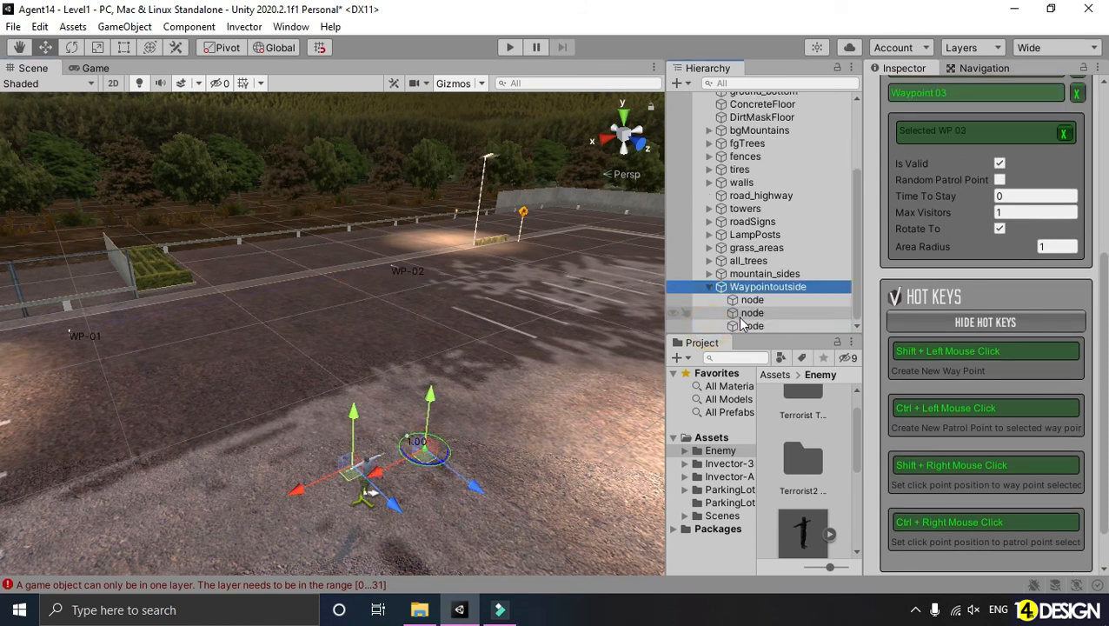
click(753, 299)
shift+click(771, 325)
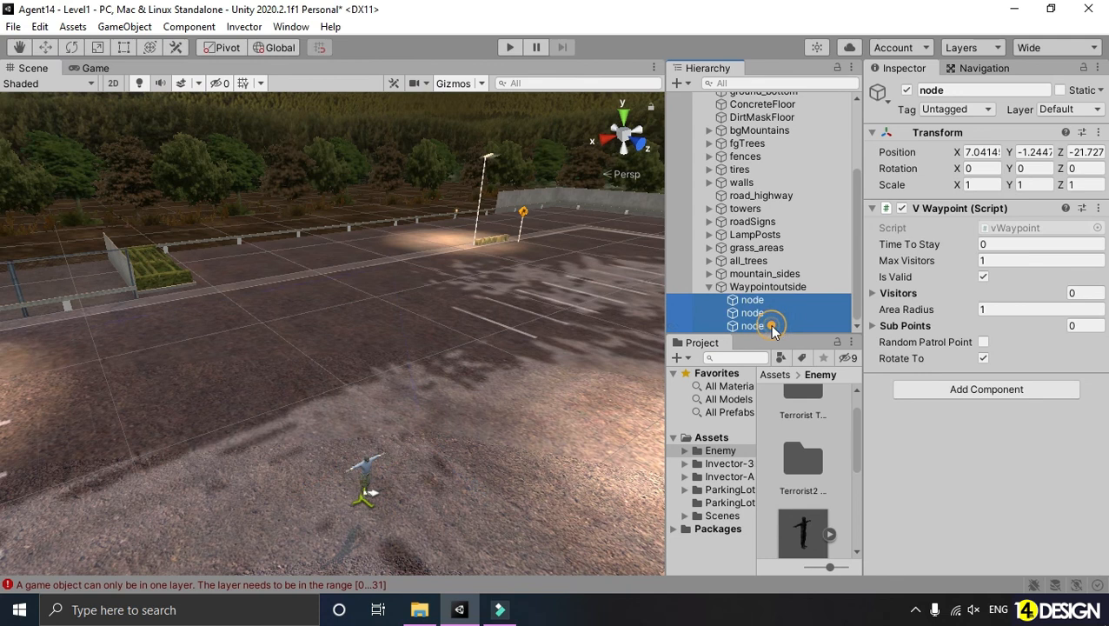
click(990, 244)
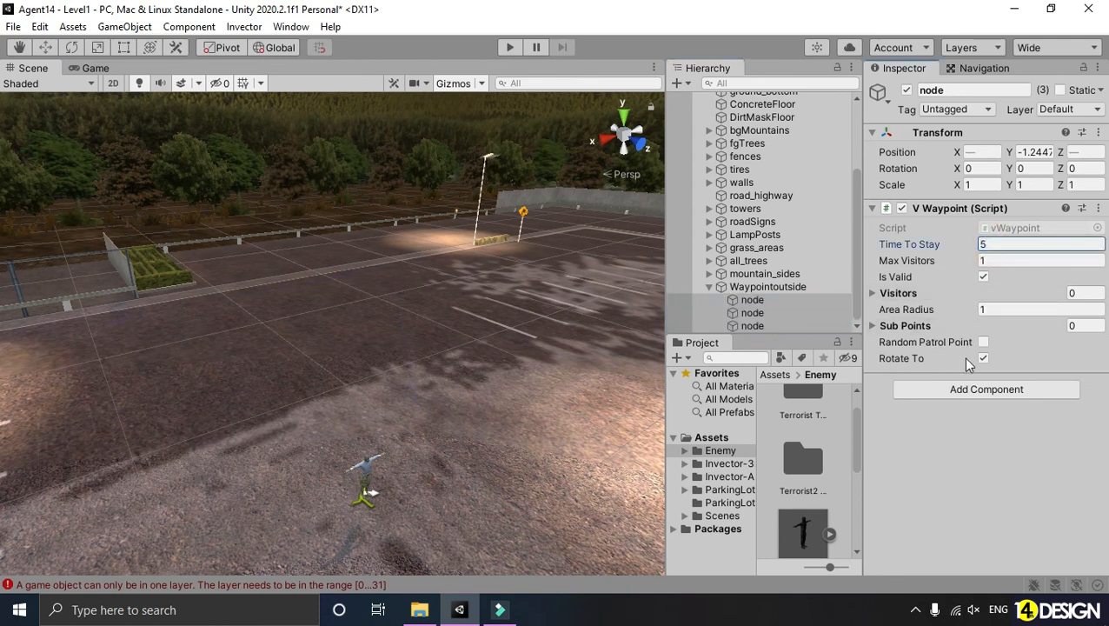
text(5)
click(874, 327)
click(873, 325)
mouse_move(551, 281)
alt+mouse_down()
mouse_move(488, 275)
mouse_move(556, 291)
alt+mouse_up()
Collapse the Waypointoutside nodes in the Hierarchy and exit the waypoint area's edit mode.
click(708, 287)
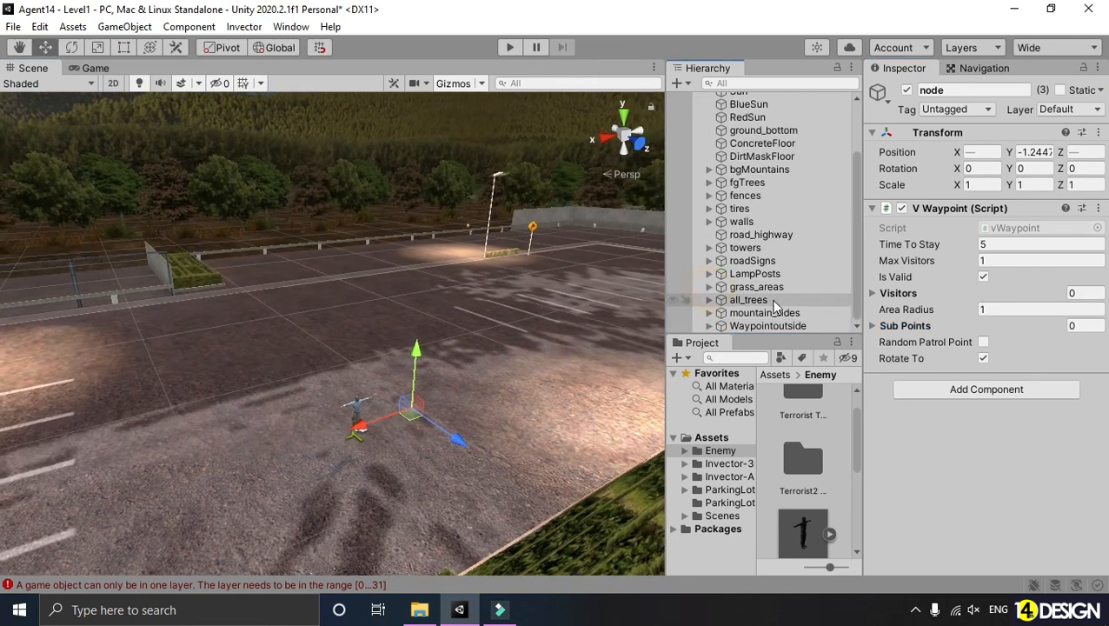
click(768, 323)
click(955, 271)
Assign Waypointoutside as the waypoint area of AI_Terrorist 1 in its AI Basic Controller.
scroll(765, 217, up, 3)
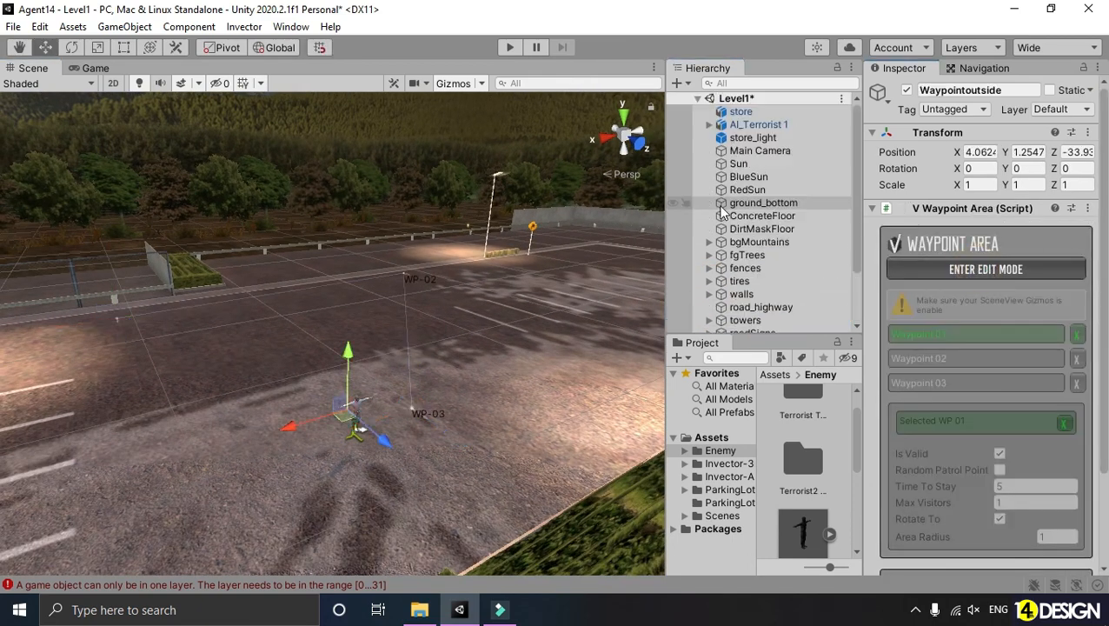
click(771, 127)
scroll(997, 388, down, 10)
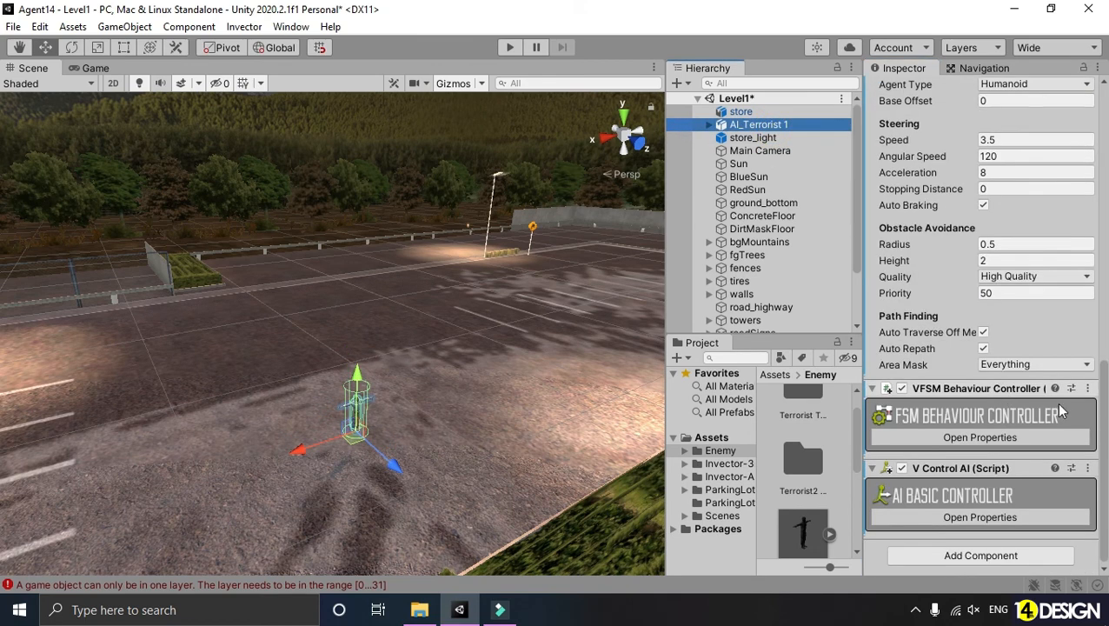
click(979, 517)
scroll(991, 504, down, 4)
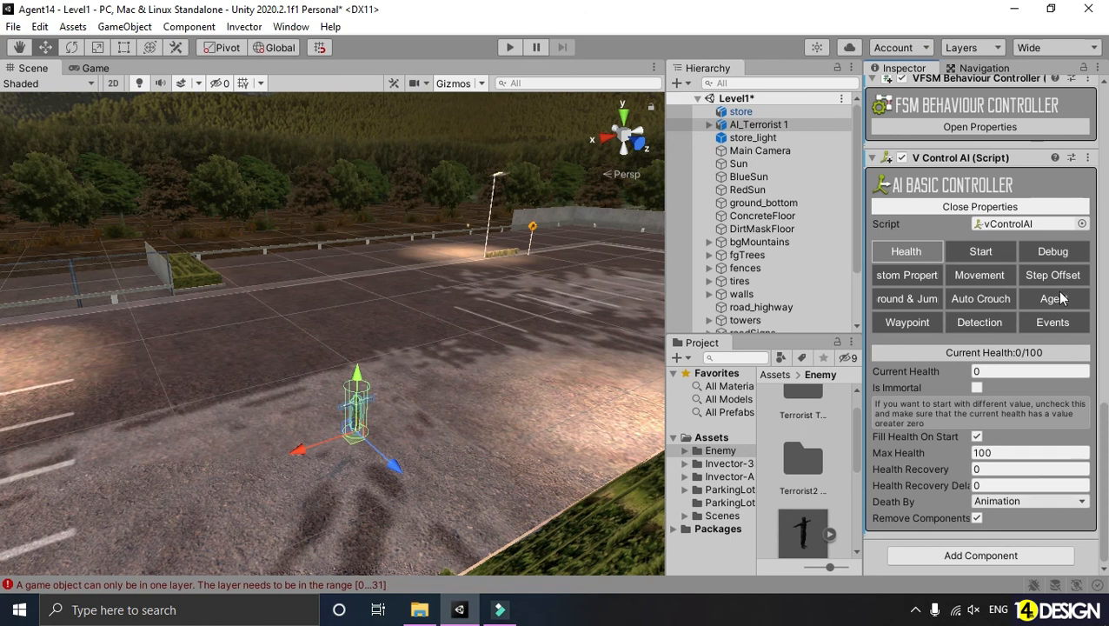
click(916, 326)
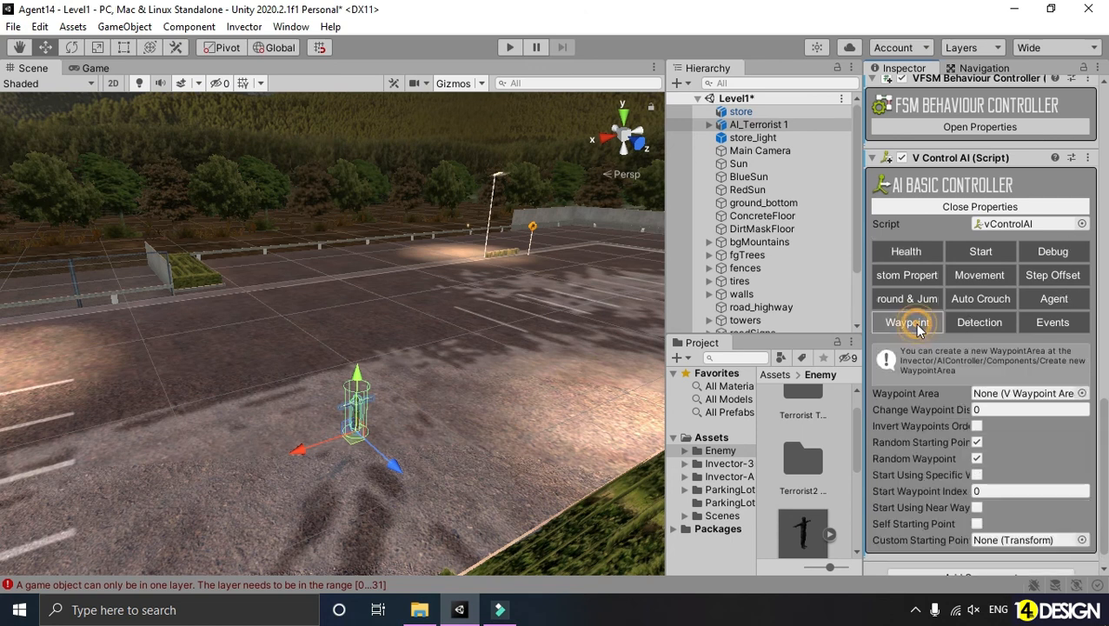
click(1083, 389)
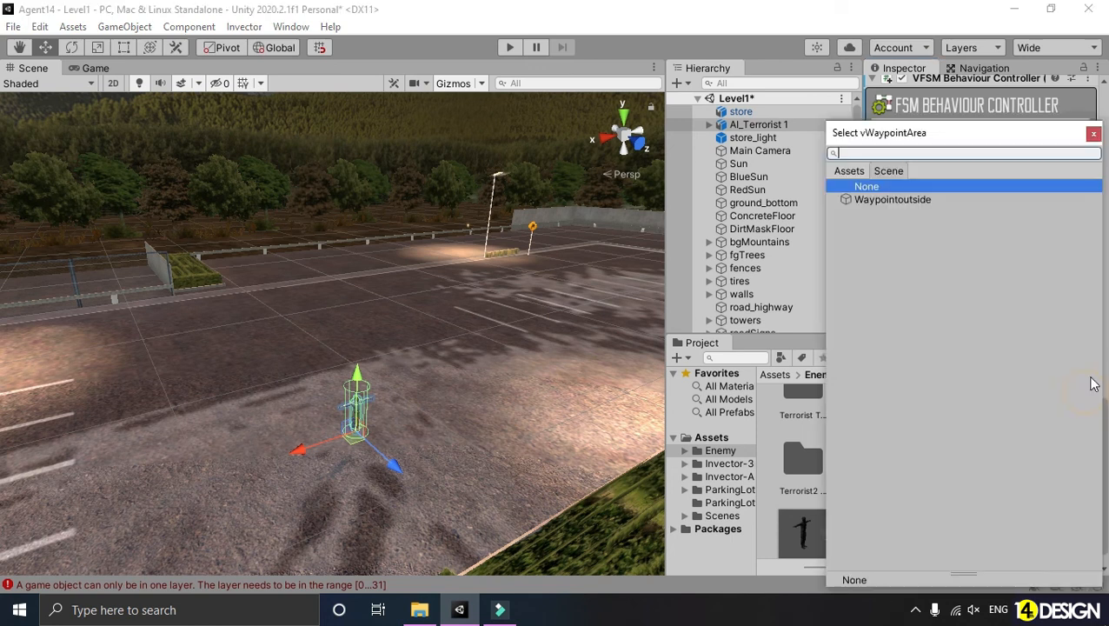
click(882, 202)
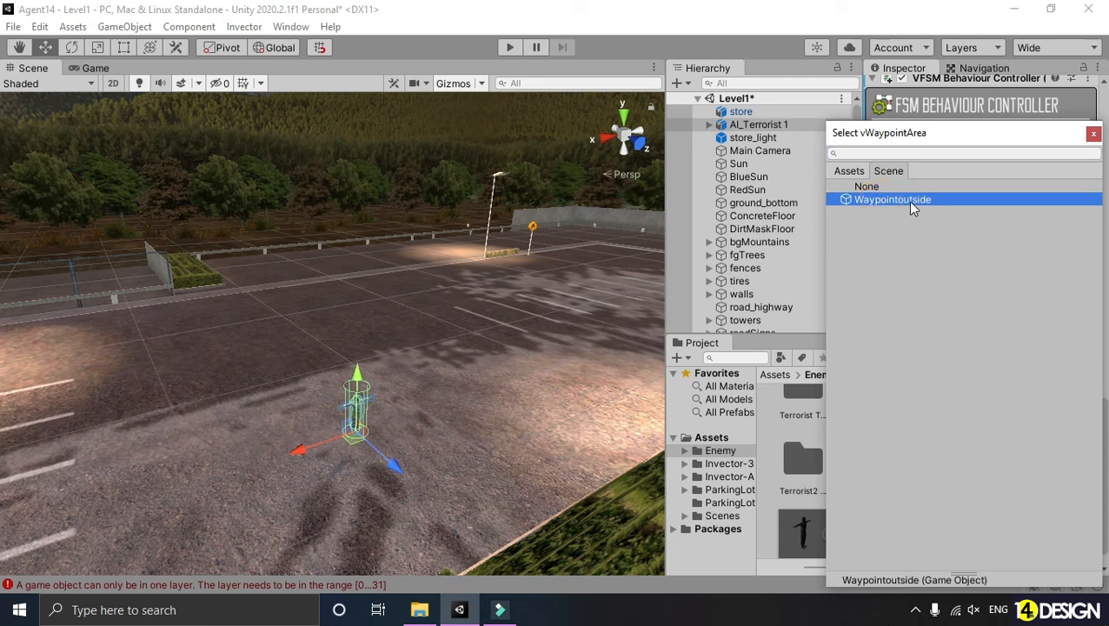
double_click(907, 200)
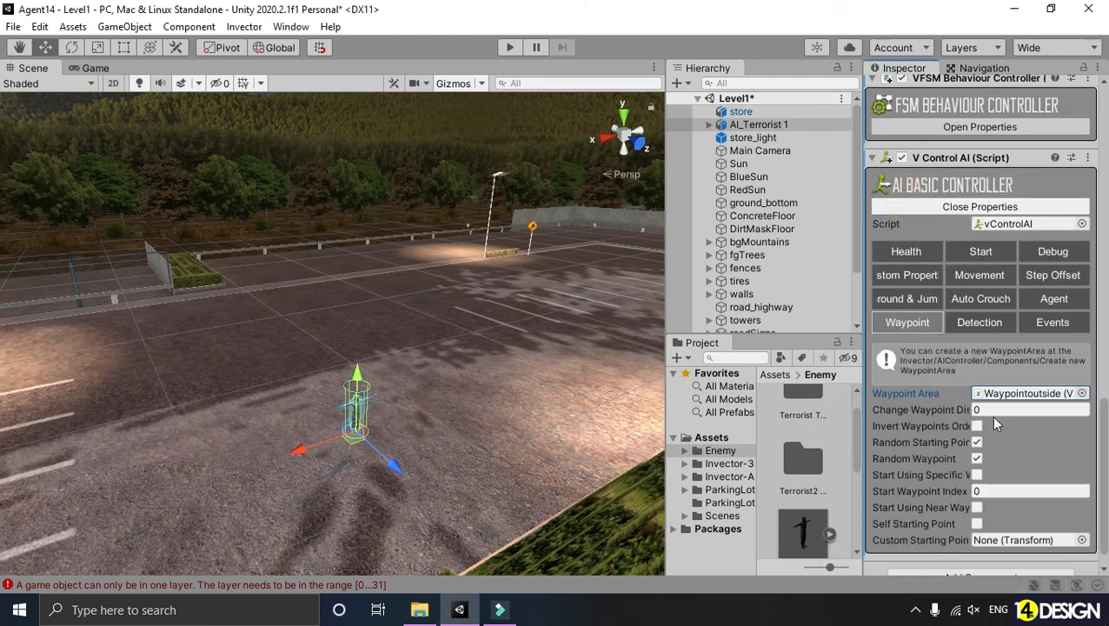
Run Level1 and frame the moving terrorist in the Scene view to check its walking.
right_drag(456, 279, 409, 276)
click(512, 47)
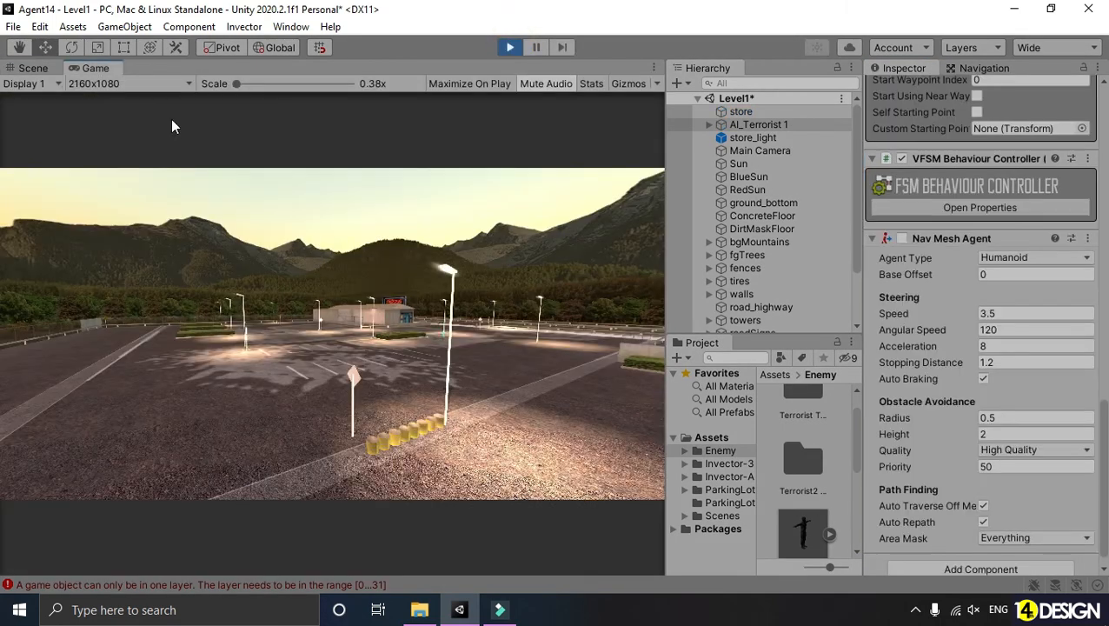
click(48, 67)
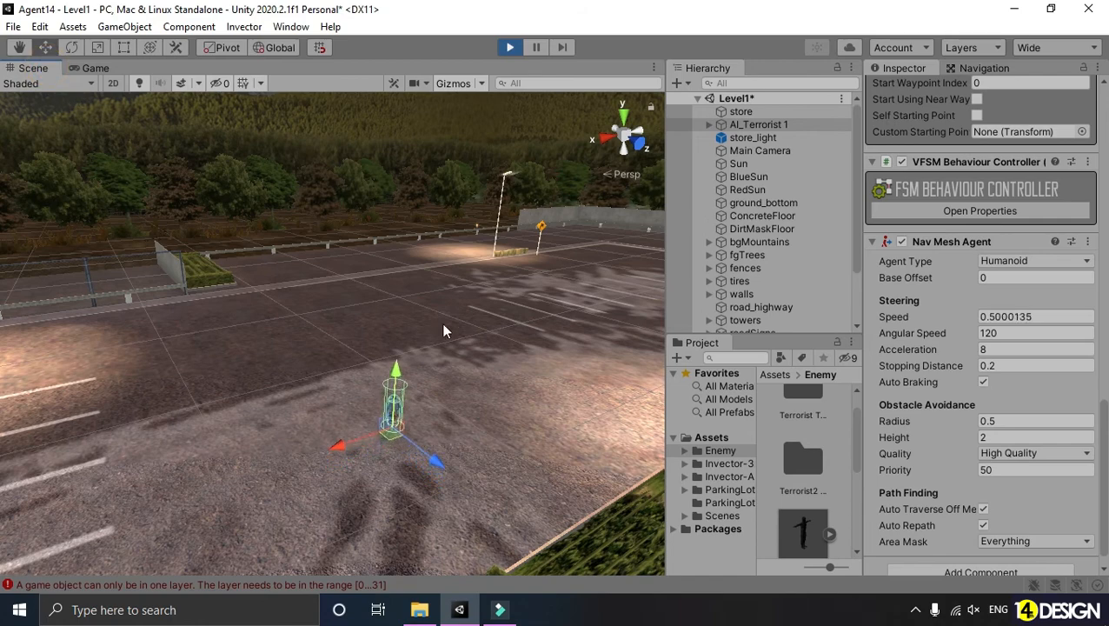
click(450, 83)
alt+drag(270, 344, 403, 307)
key(f)
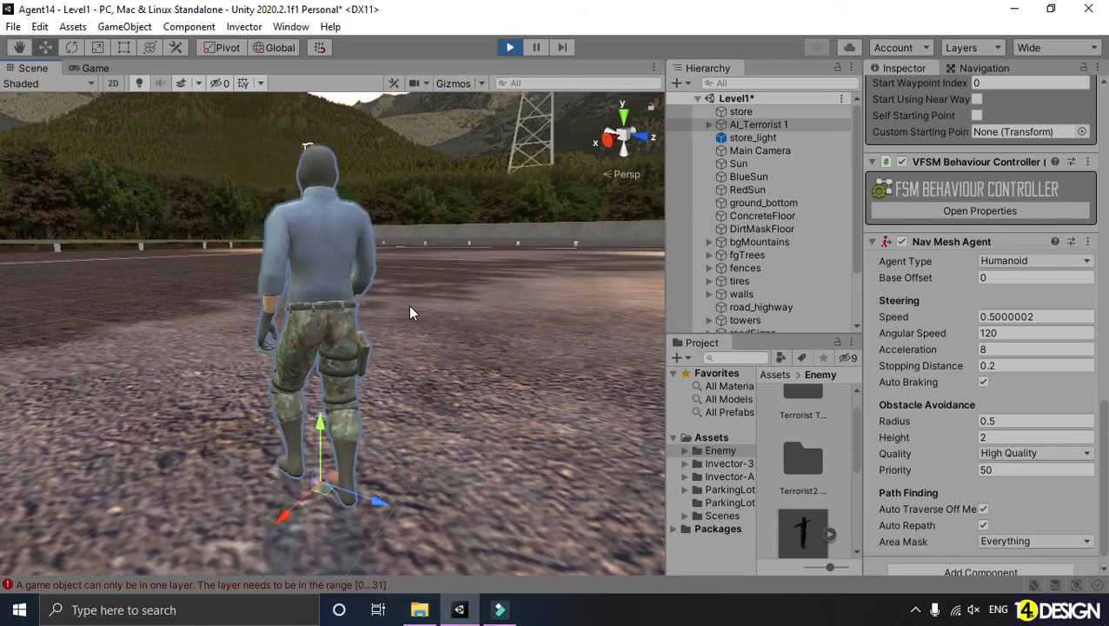
scroll(408, 305, down, 5)
middle_drag(341, 282, 338, 279)
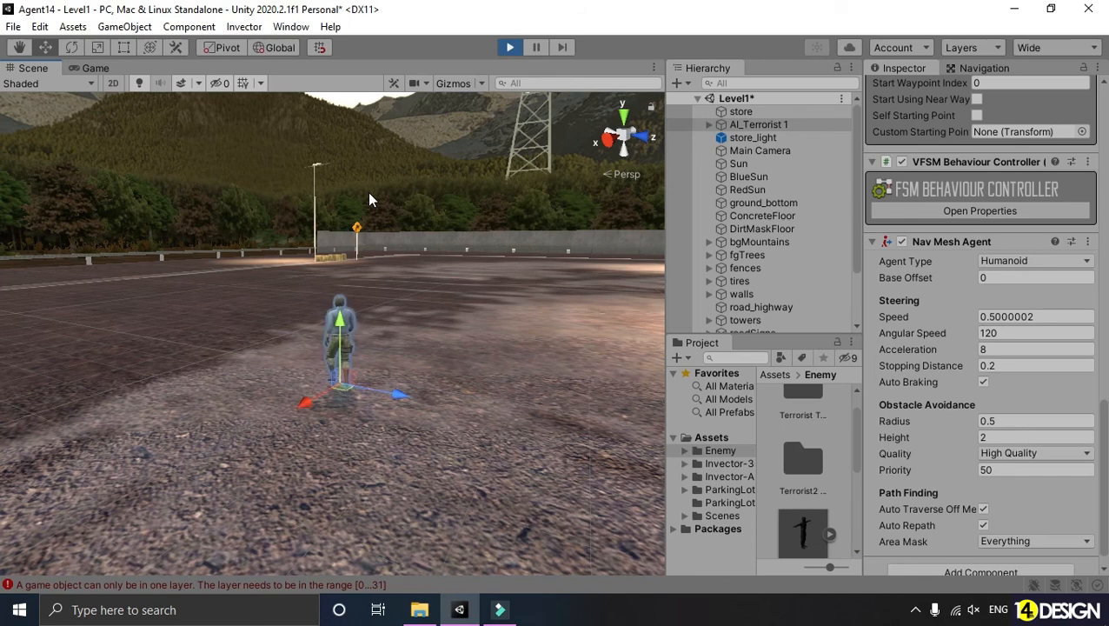
Deselect the terrorist and follow its patrol across the parking lot from a wider view.
click(759, 241)
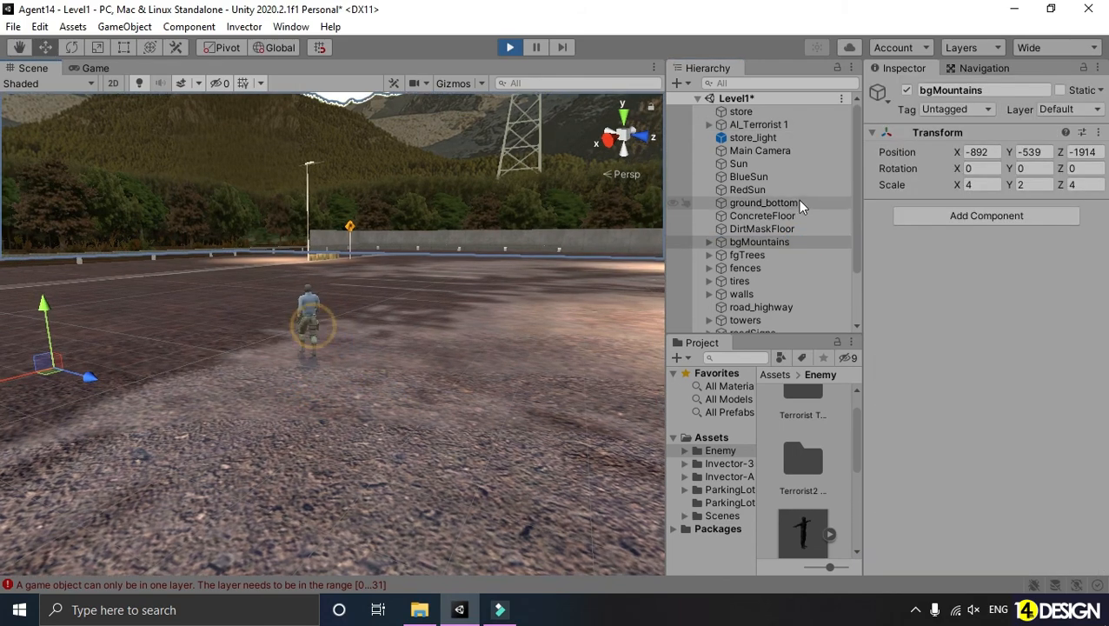
click(797, 191)
alt+drag(346, 330, 371, 376)
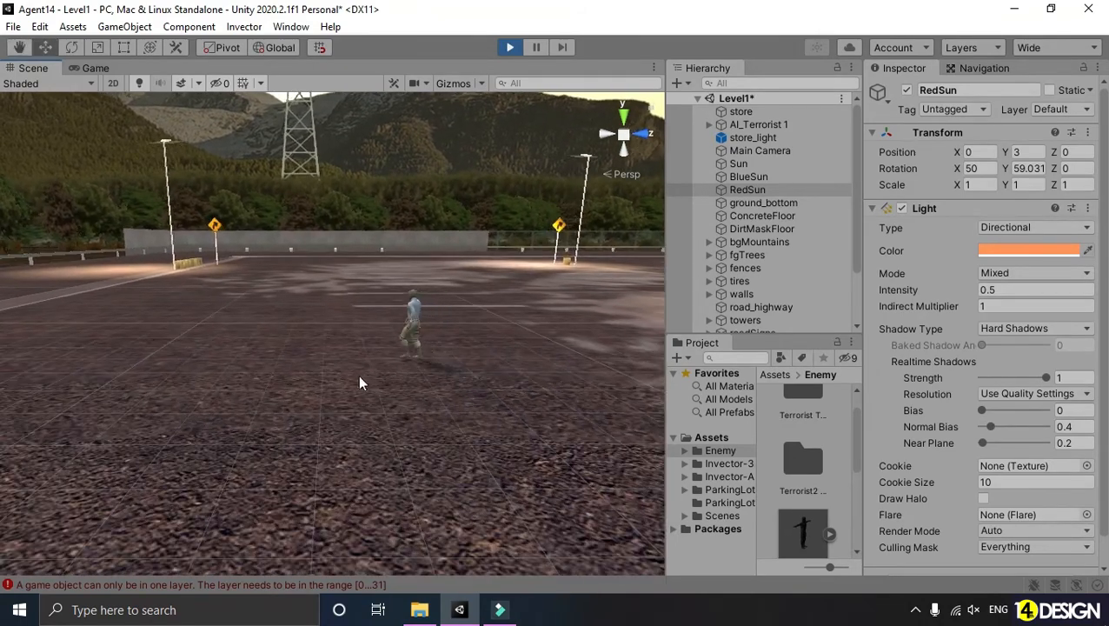
middle_drag(245, 347, 394, 372)
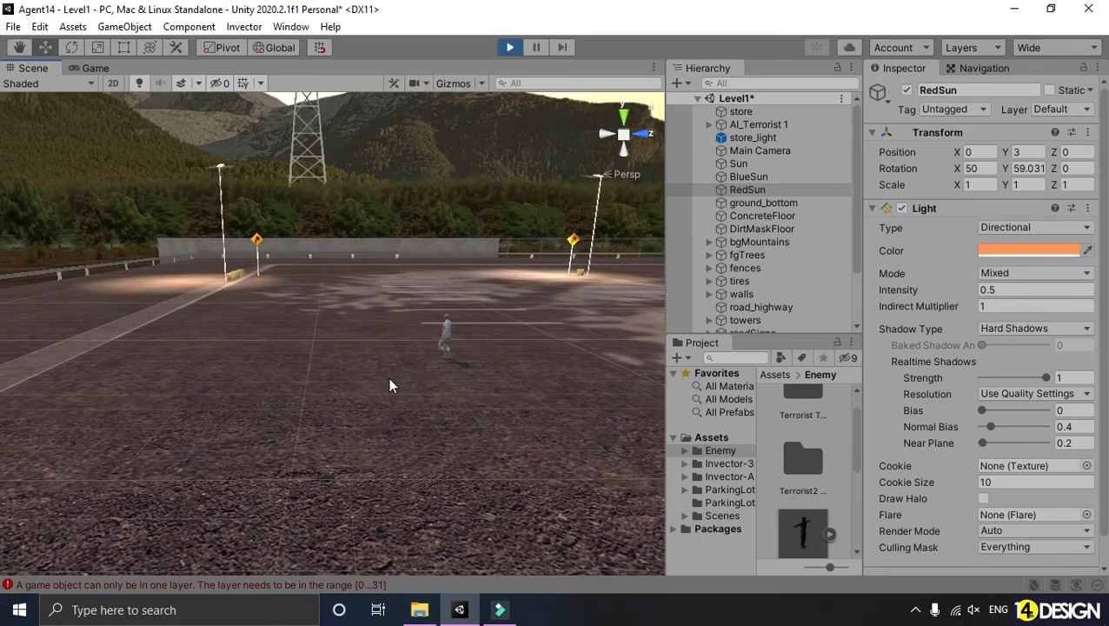
Select AI_Terrorist 1 during the running test and review its waypoint settings and Nav Mesh Agent values.
alt+drag(283, 351, 297, 330)
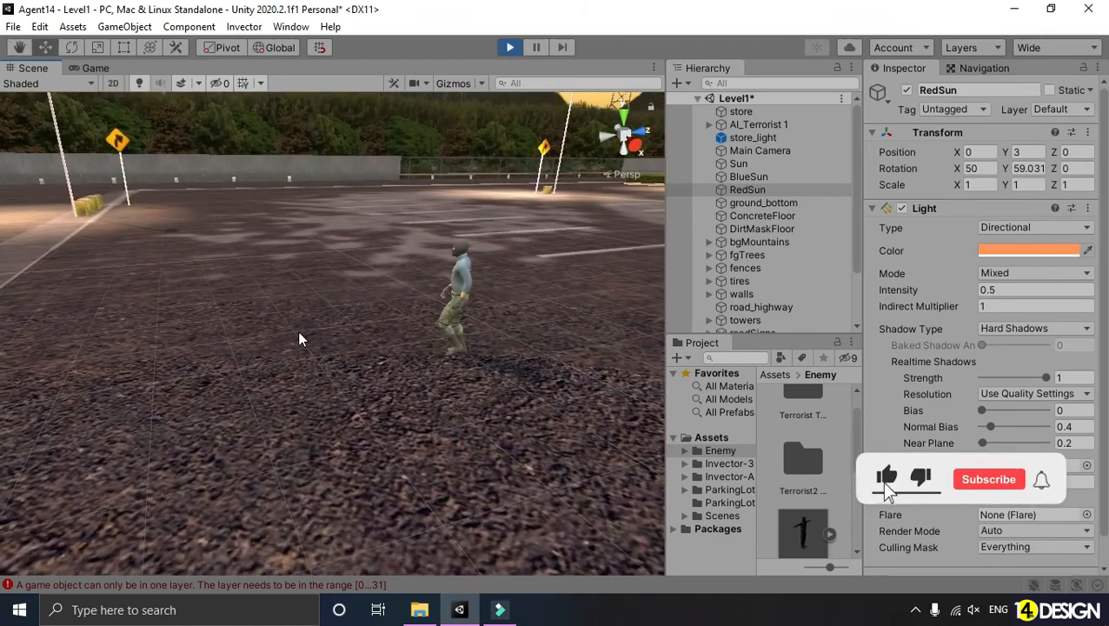
click(784, 126)
scroll(1012, 346, down, 5)
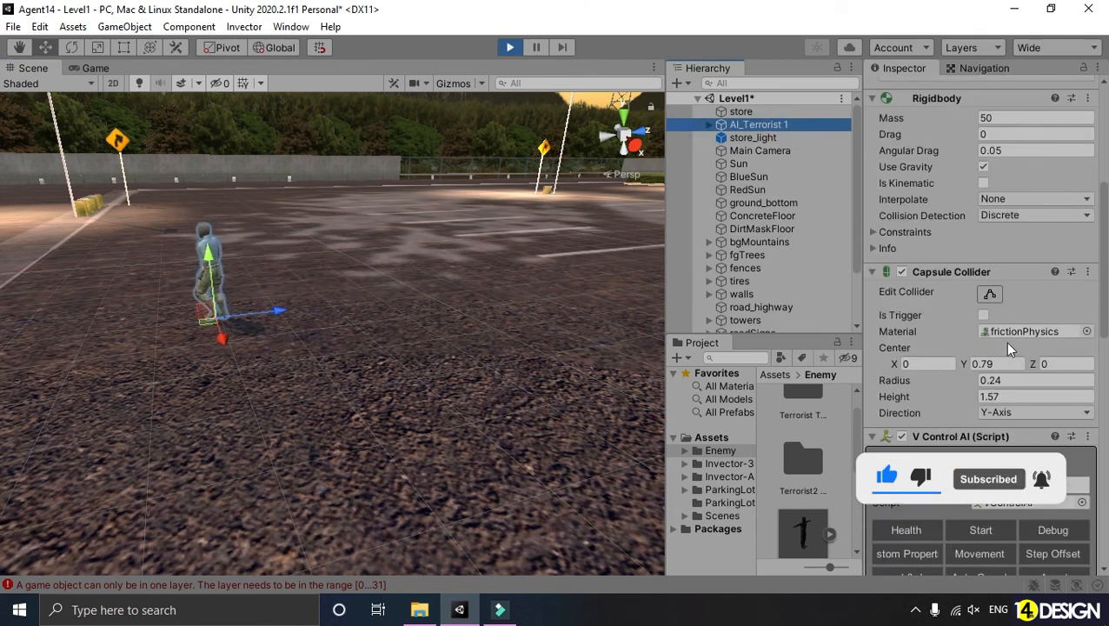
scroll(1001, 341, down, 5)
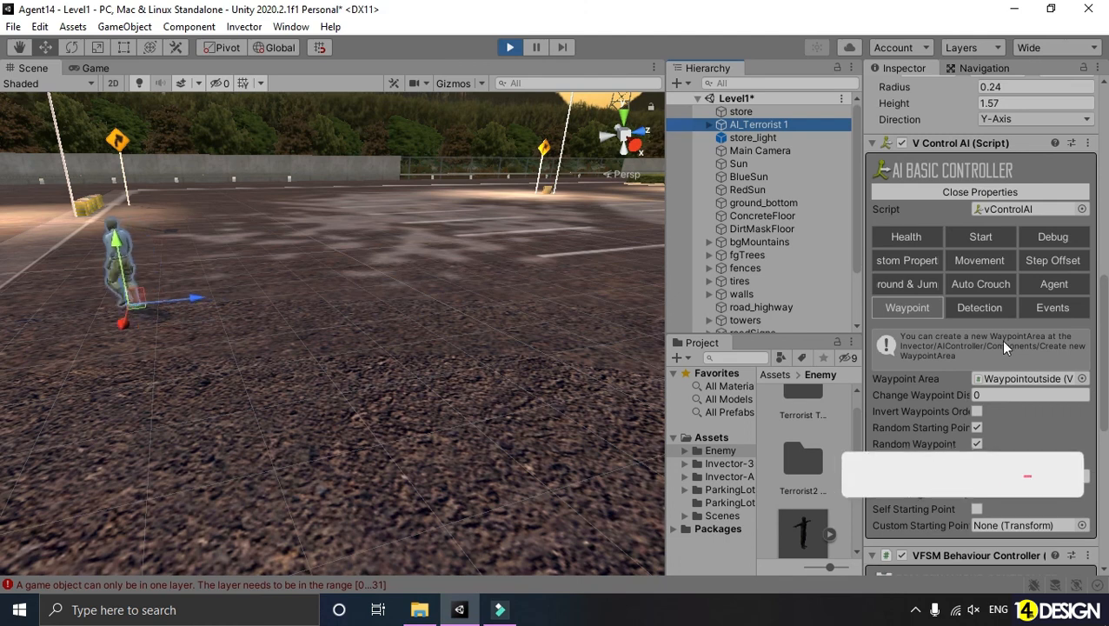
scroll(993, 336, down, 3)
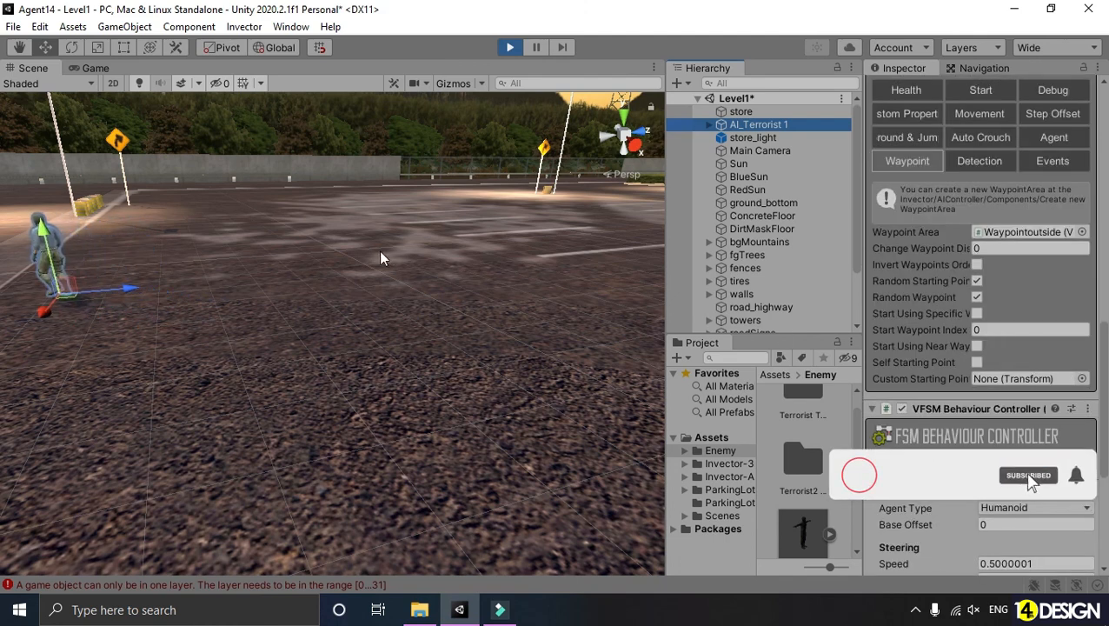
middle_drag(379, 254, 282, 268)
scroll(812, 385, down, 1)
scroll(886, 409, down, 5)
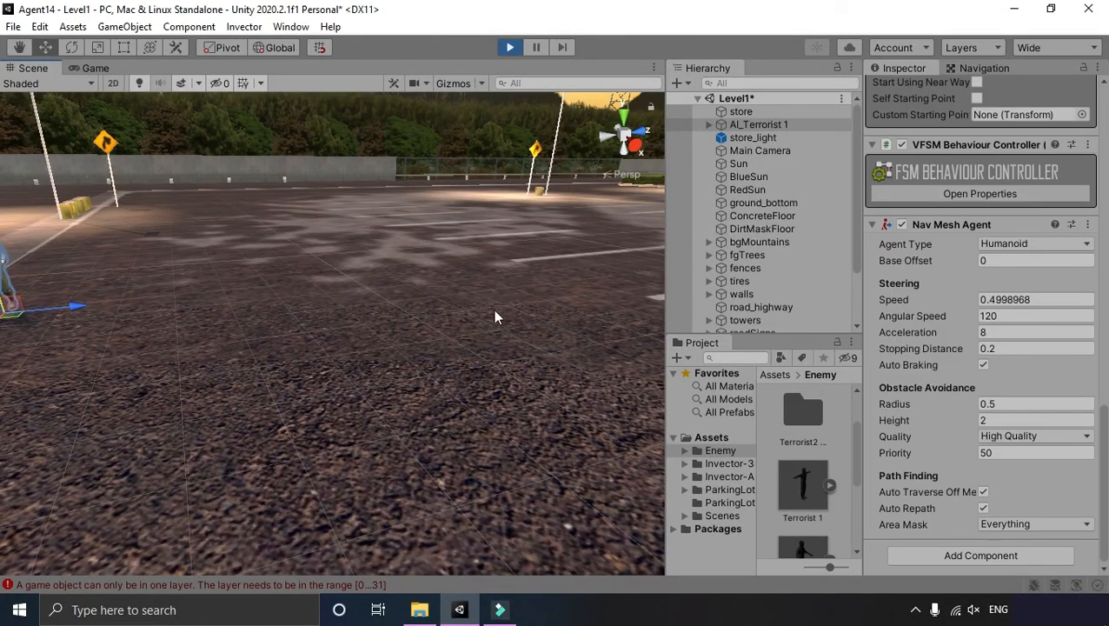
Look around the parking lot for the patrolling terrorist and stop the Level1 play test.
alt+drag(499, 292, 192, 290)
alt+drag(446, 306, 211, 306)
alt+drag(495, 351, 406, 342)
scroll(405, 341, down, 1)
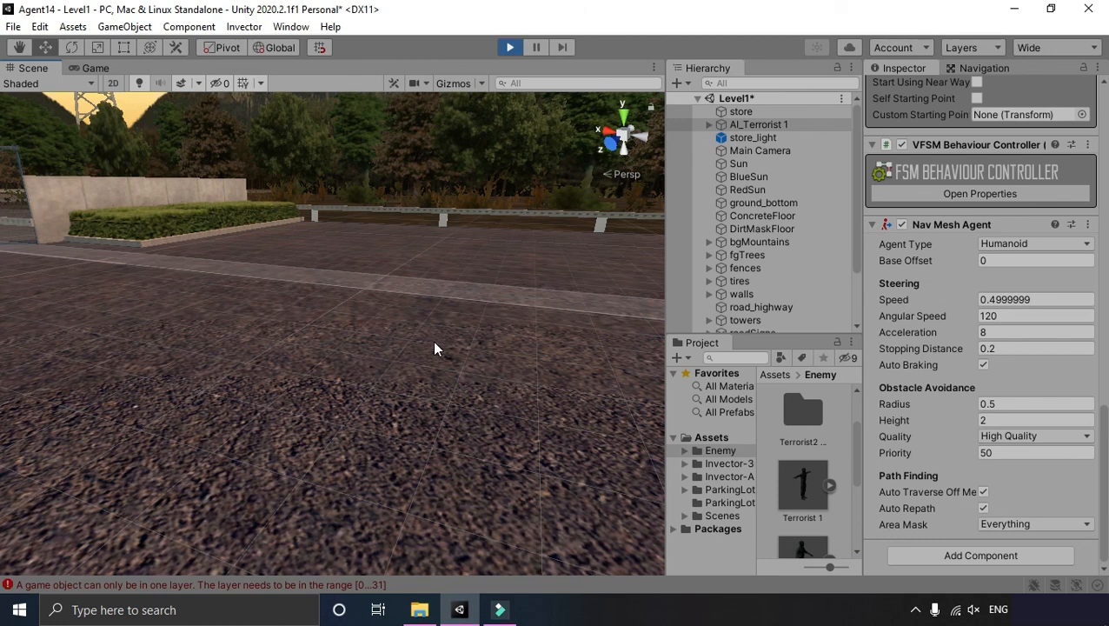
scroll(434, 343, down, 3)
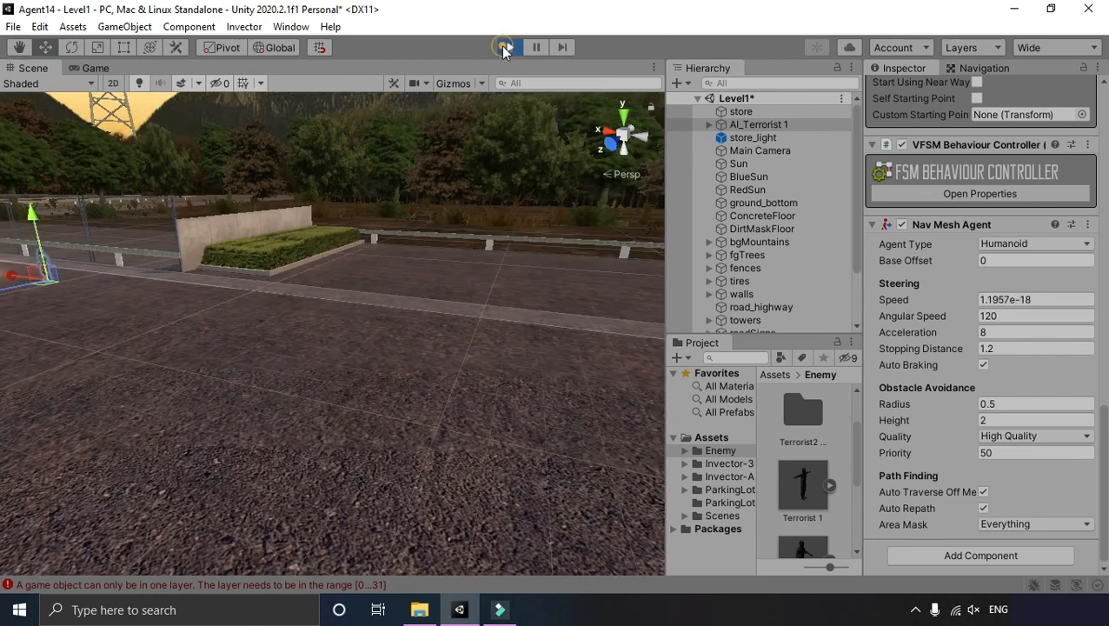
click(508, 47)
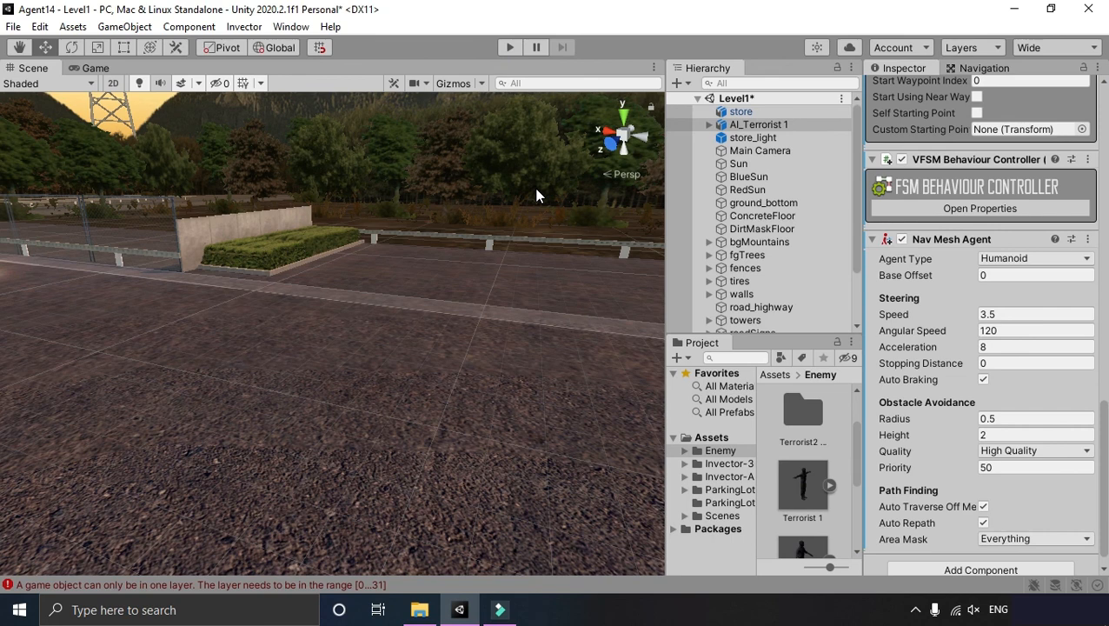
scroll(508, 209, down, 1)
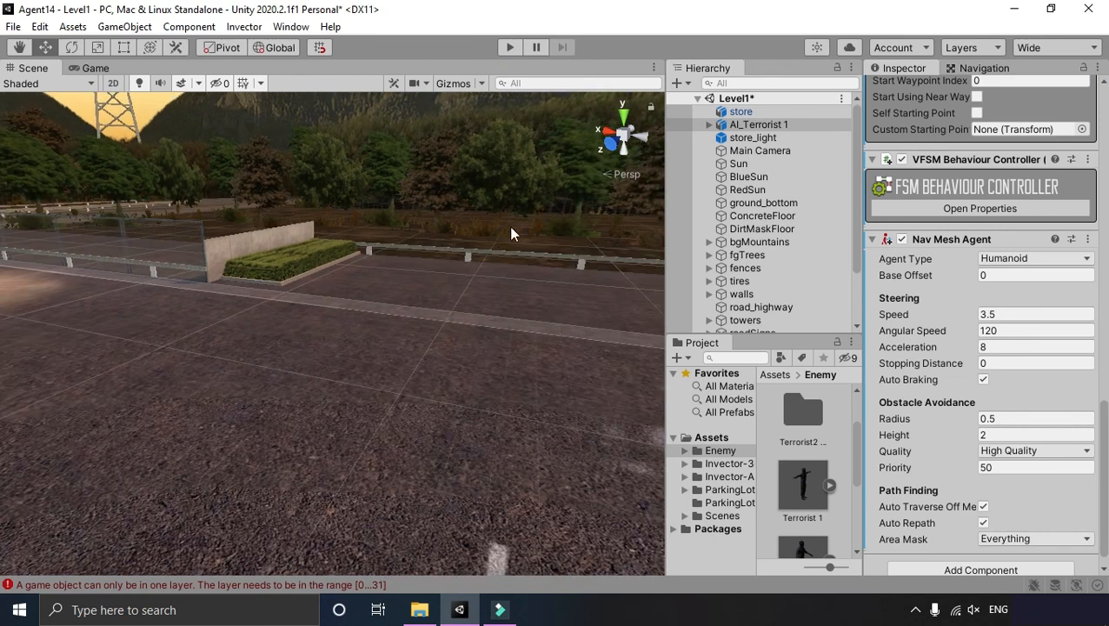
scroll(502, 233, up, 1)
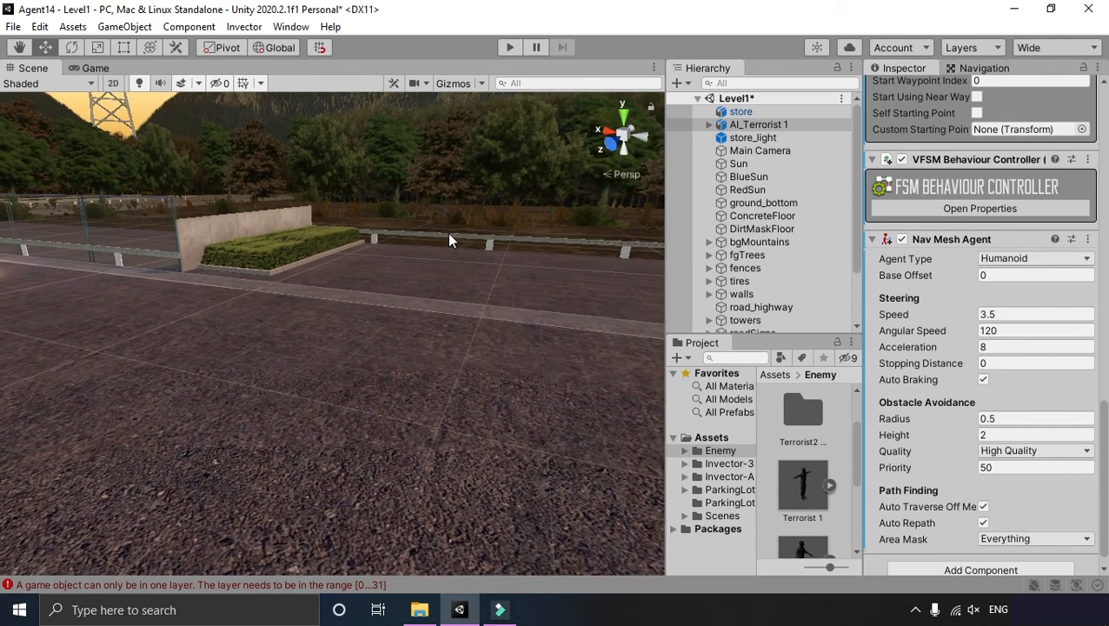